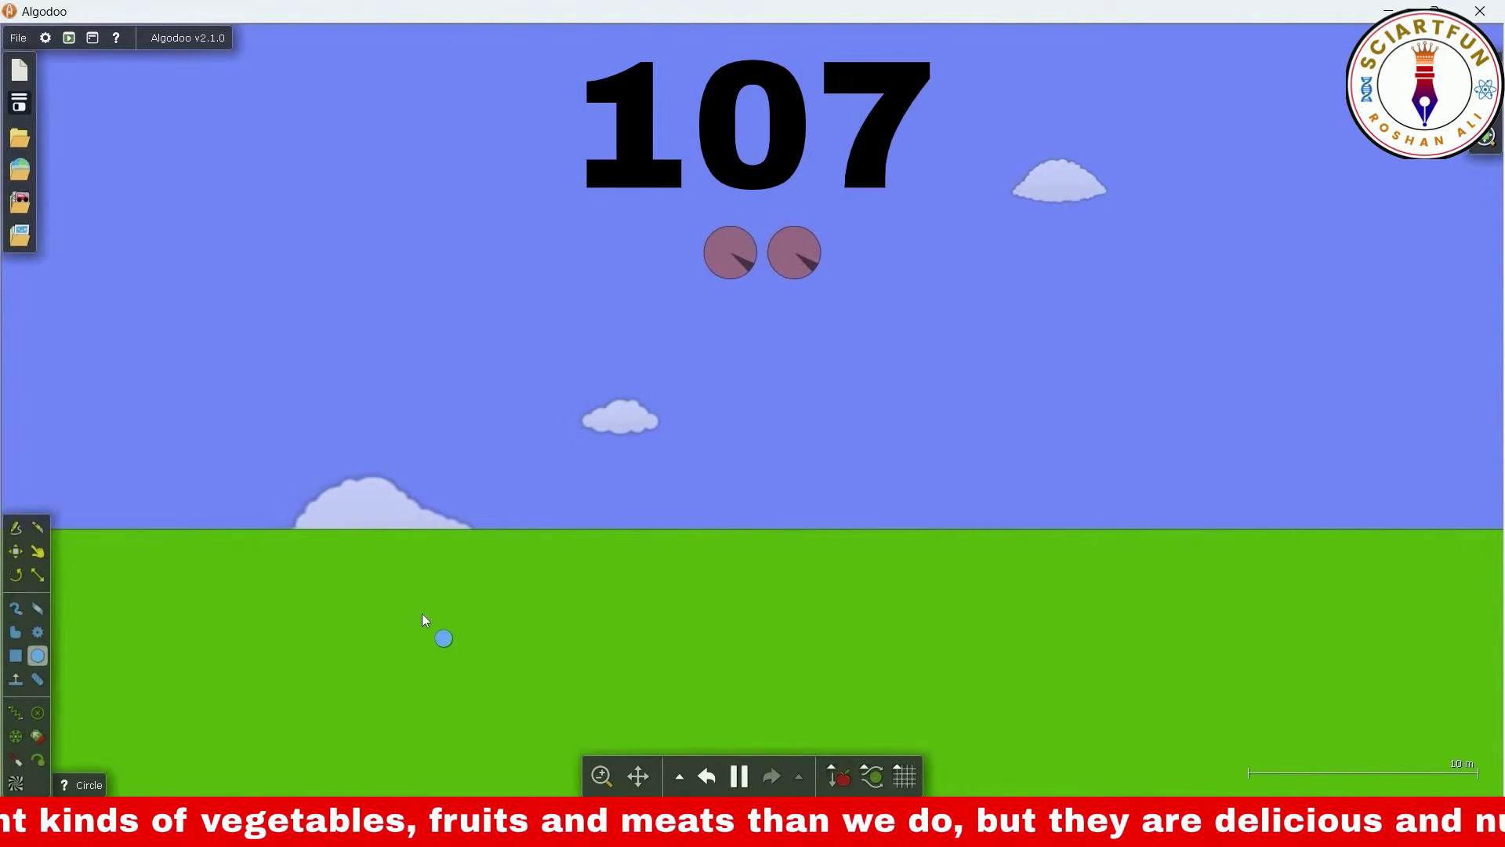
Pause the simulation, highlight the "collideset....." line in the WordPad lesson notes, and return to Algodoo
{"action": "key", "text": "space"}
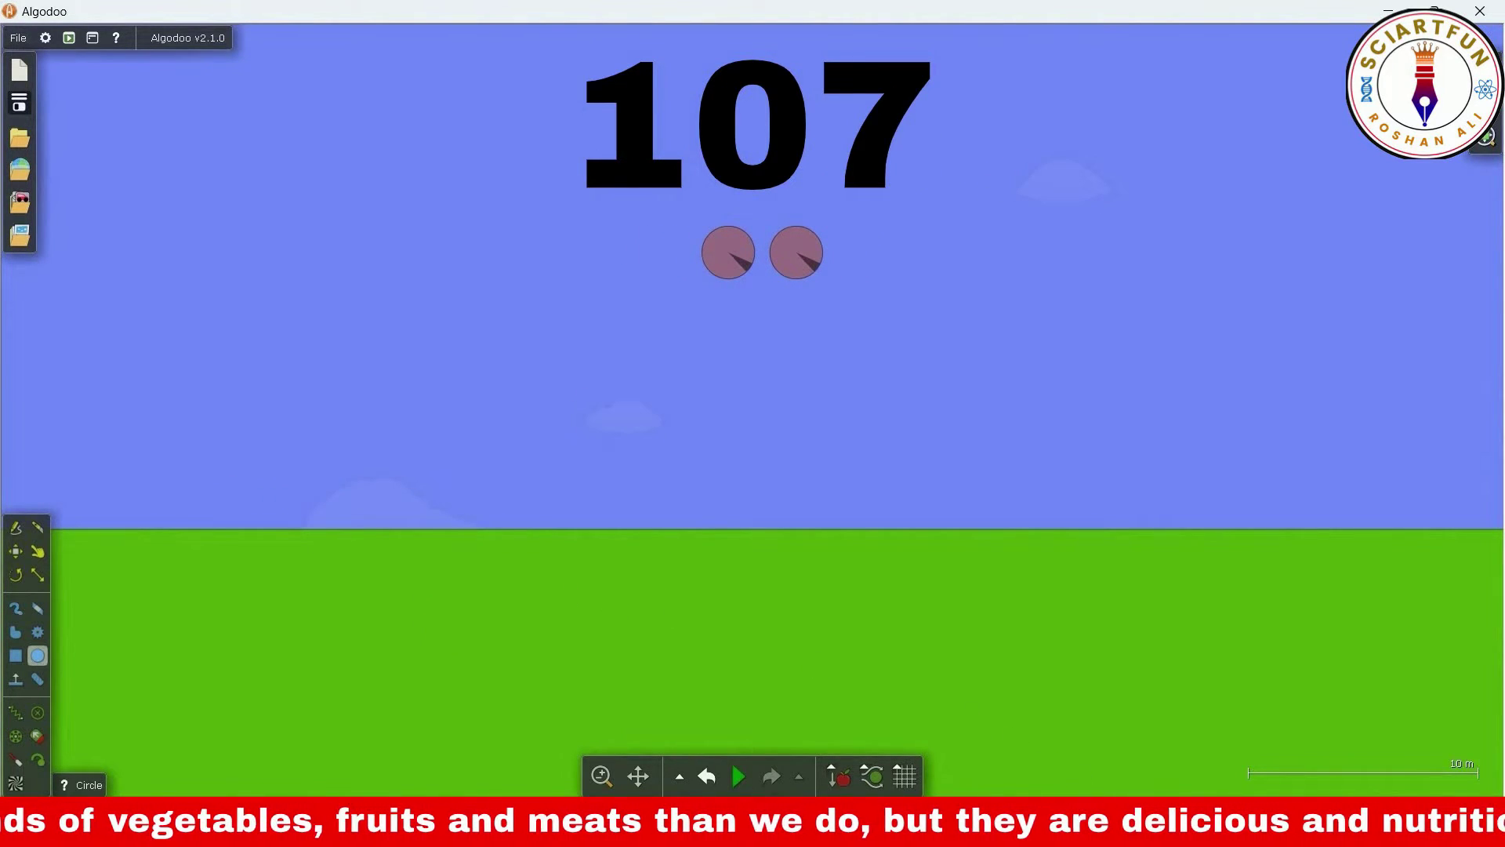
{"action": "key", "text": "alt+Tab"}
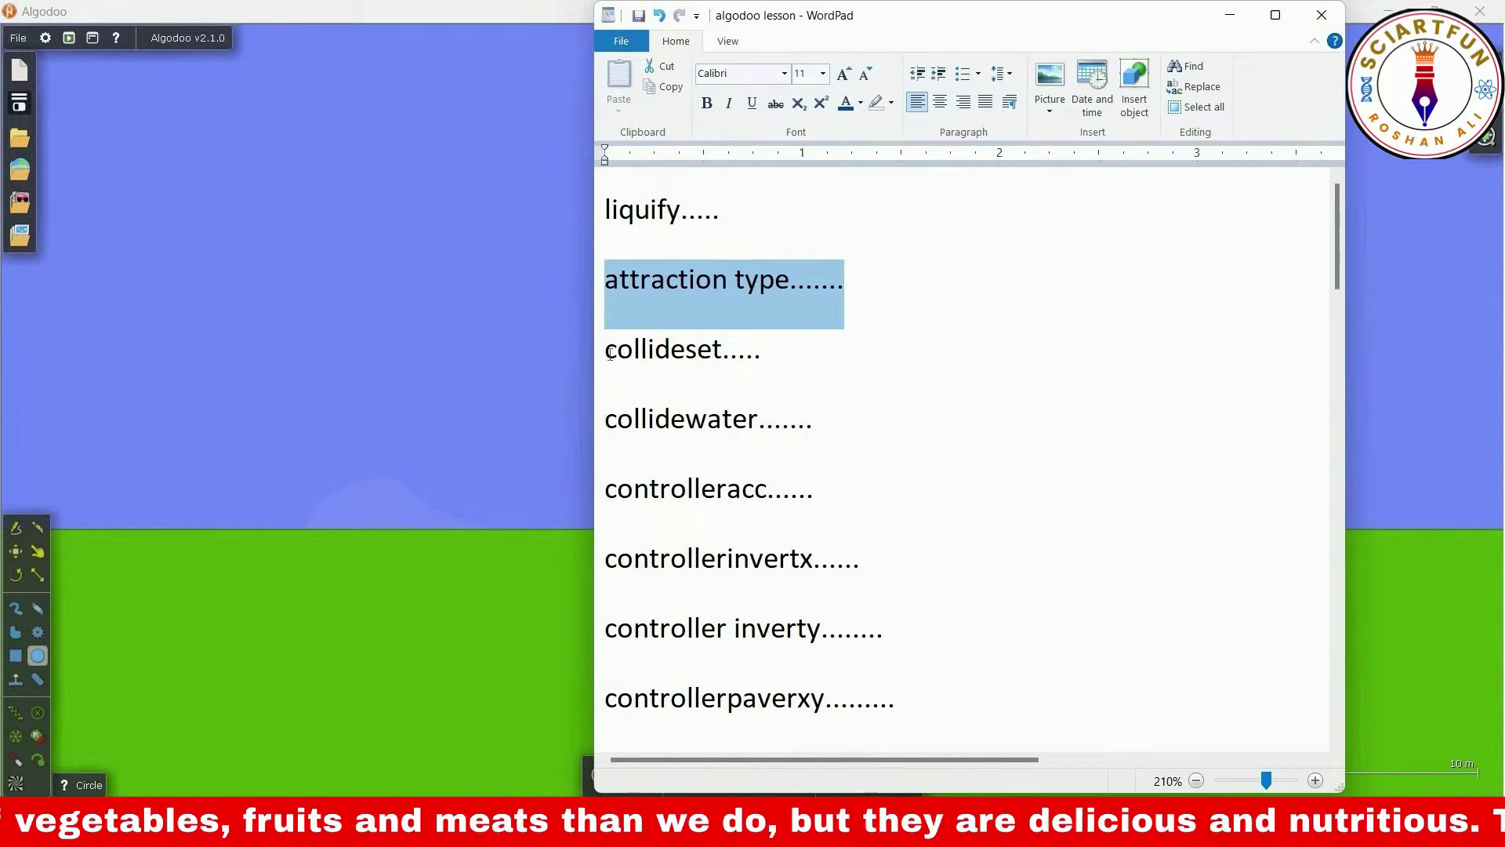
{"action": "triple_click", "coordinate": [757, 348]}
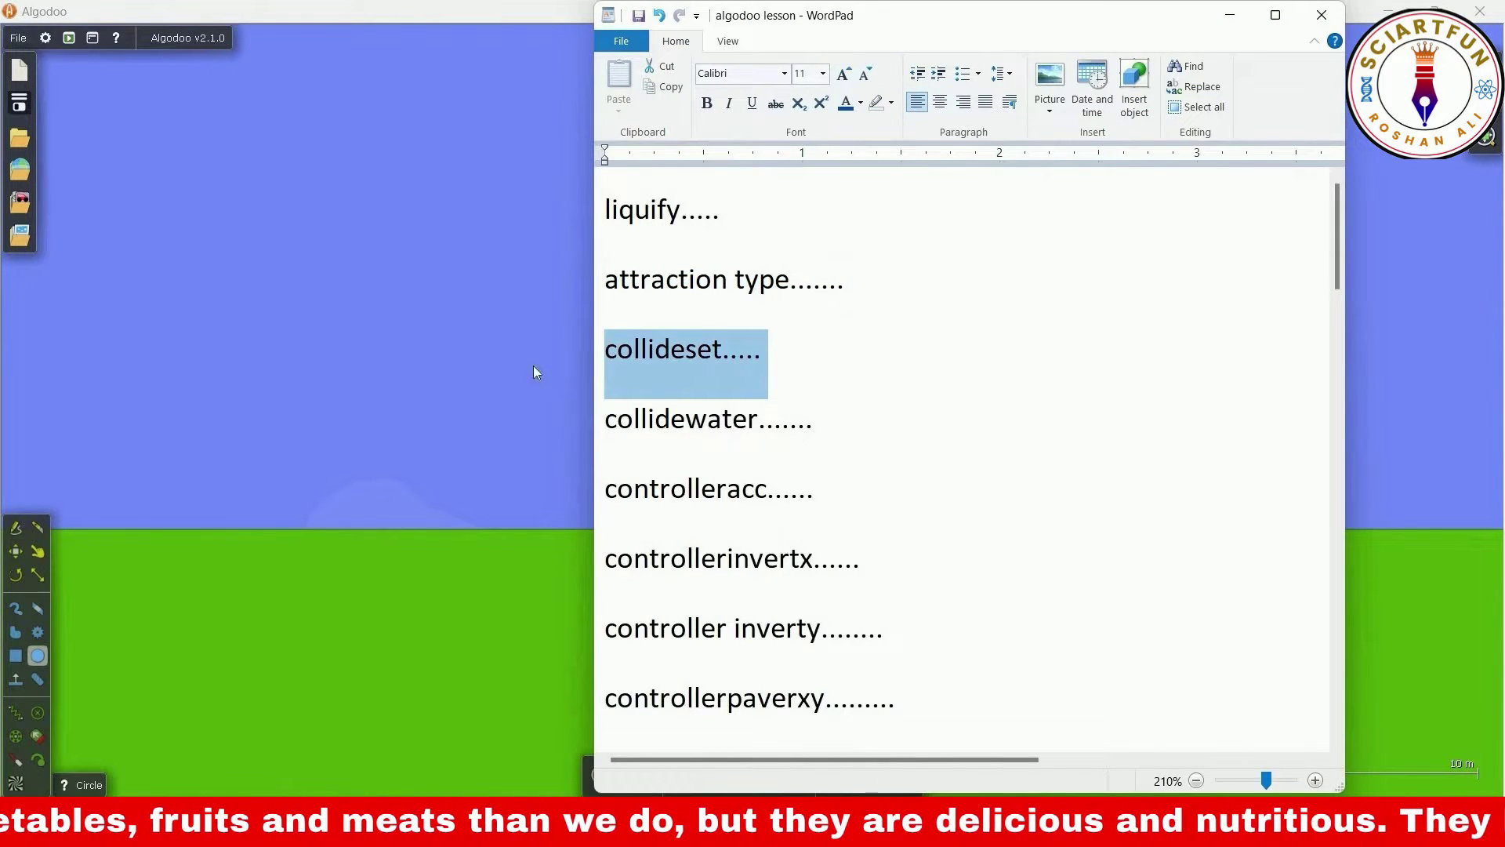
{"action": "left_click", "coordinate": [486, 356]}
Check the pale green circle's collision layers and set its collideSet script property to 2
{"action": "right_click", "coordinate": [839, 226]}
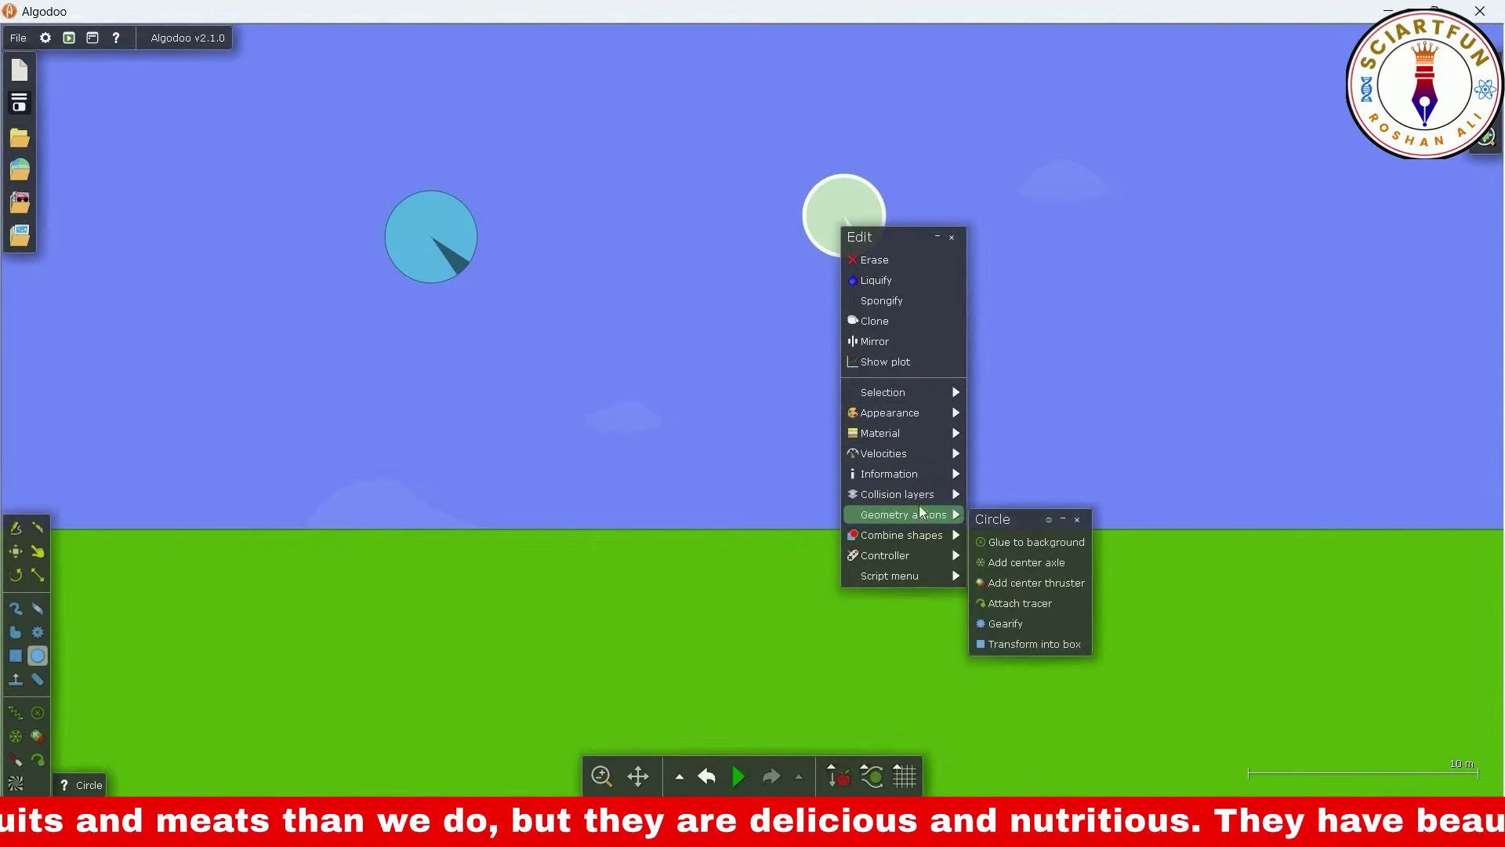
{"action": "mouse_move", "coordinate": [917, 496]}
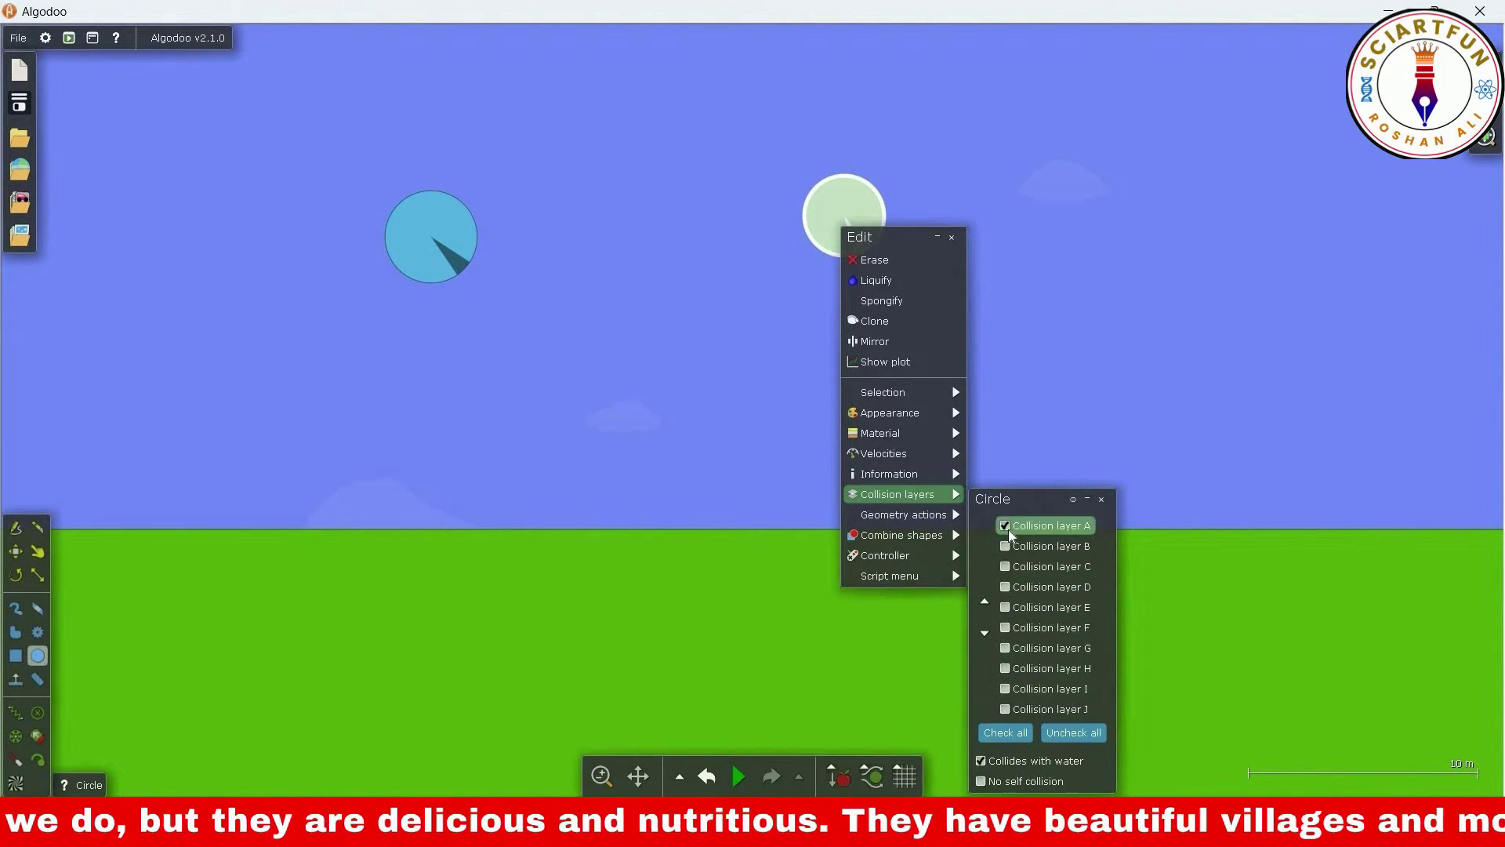
{"action": "left_click", "coordinate": [905, 576]}
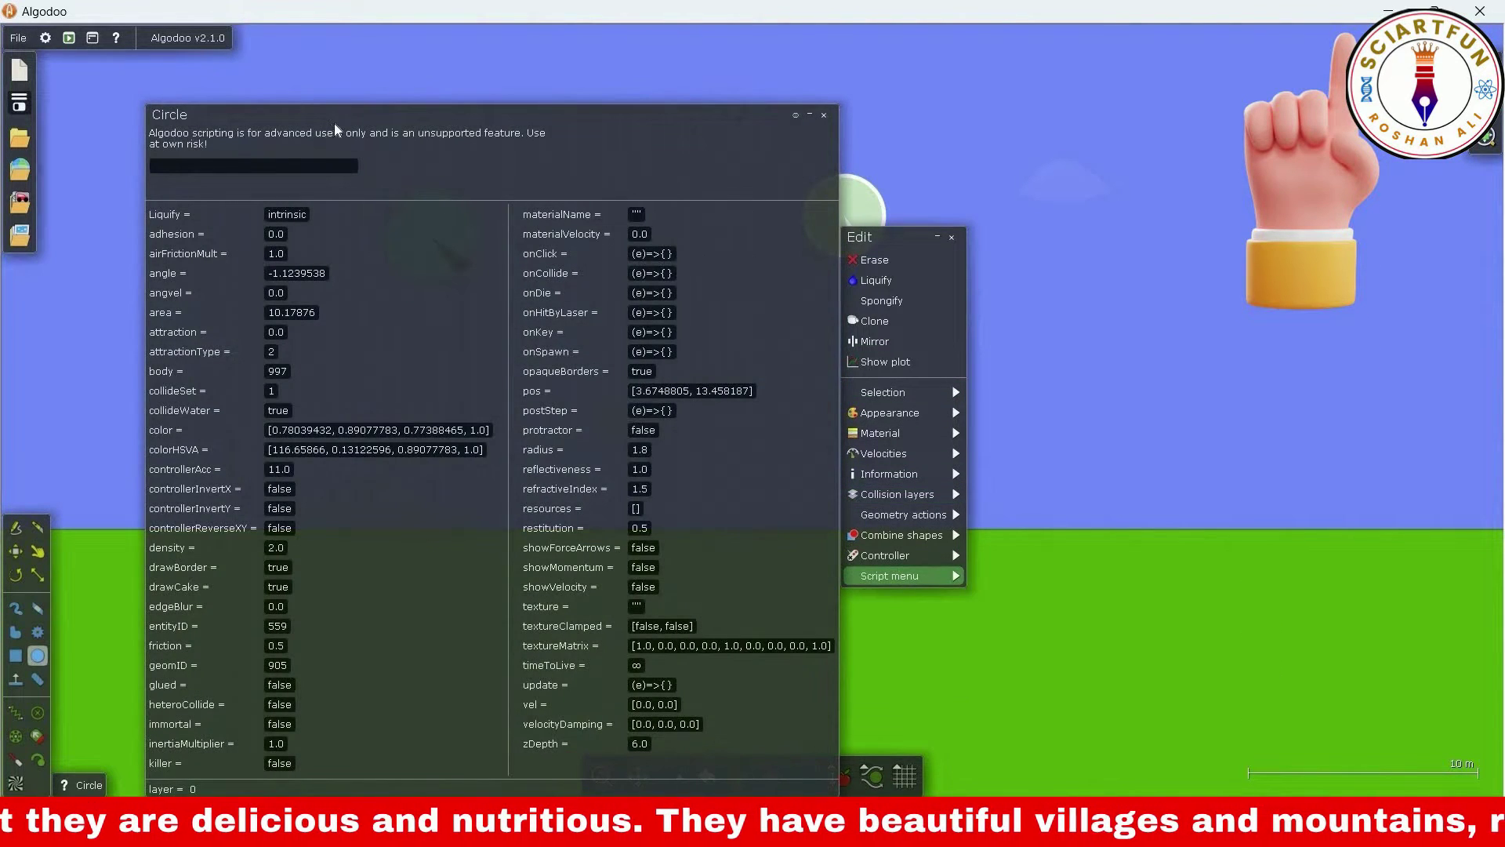
{"action": "left_click_drag", "start_coordinate": [334, 124], "coordinate": [440, 80]}
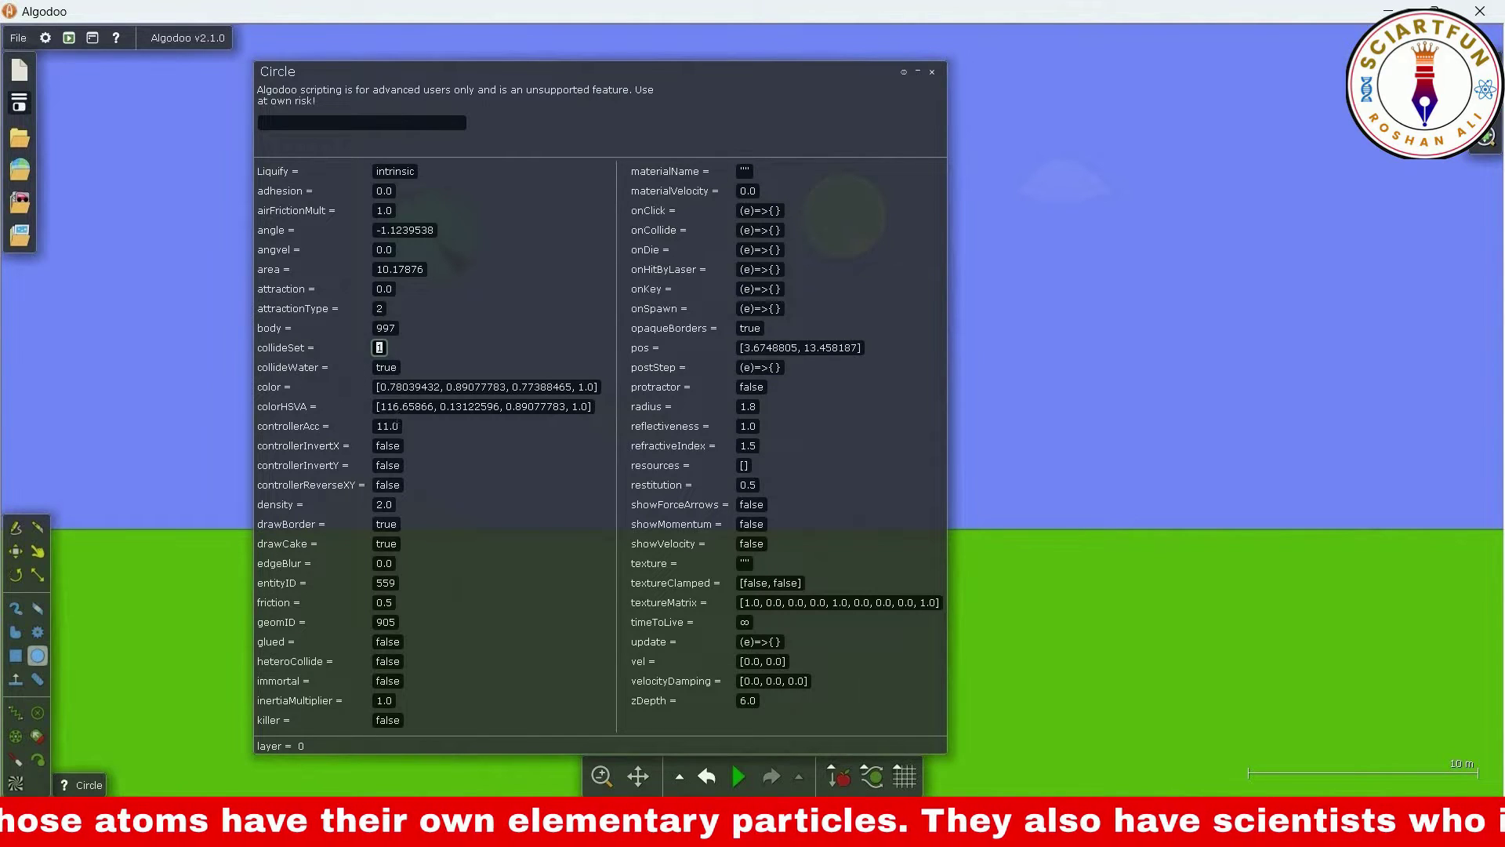
{"action": "type", "text": "2"}
{"action": "key", "text": "Return"}
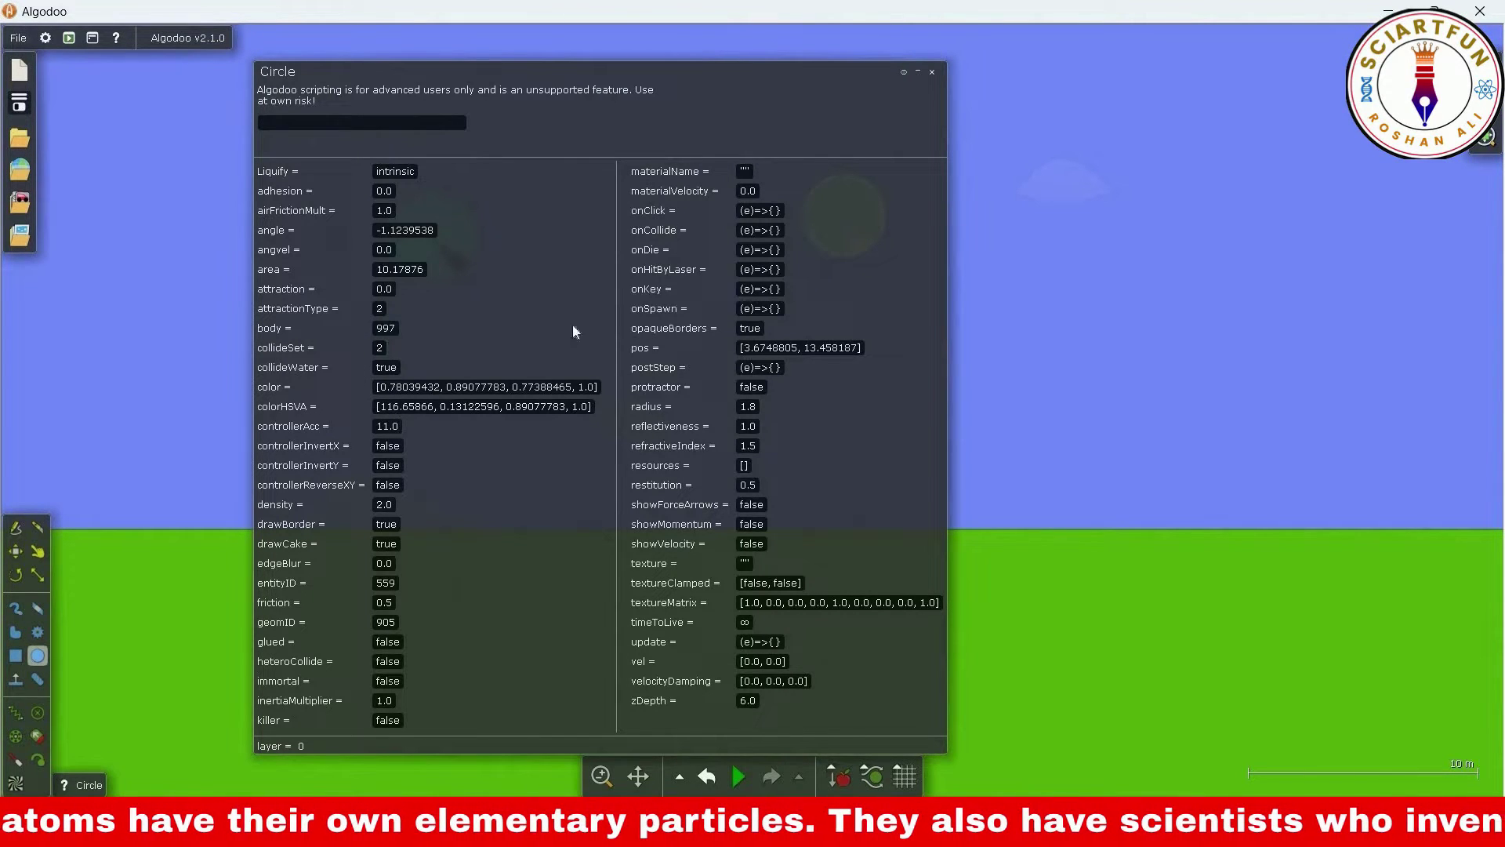
{"action": "left_click", "coordinate": [932, 72]}
Check which collision layer the pale green circle is on and set its collideSet property to 3
{"action": "right_click", "coordinate": [867, 204]}
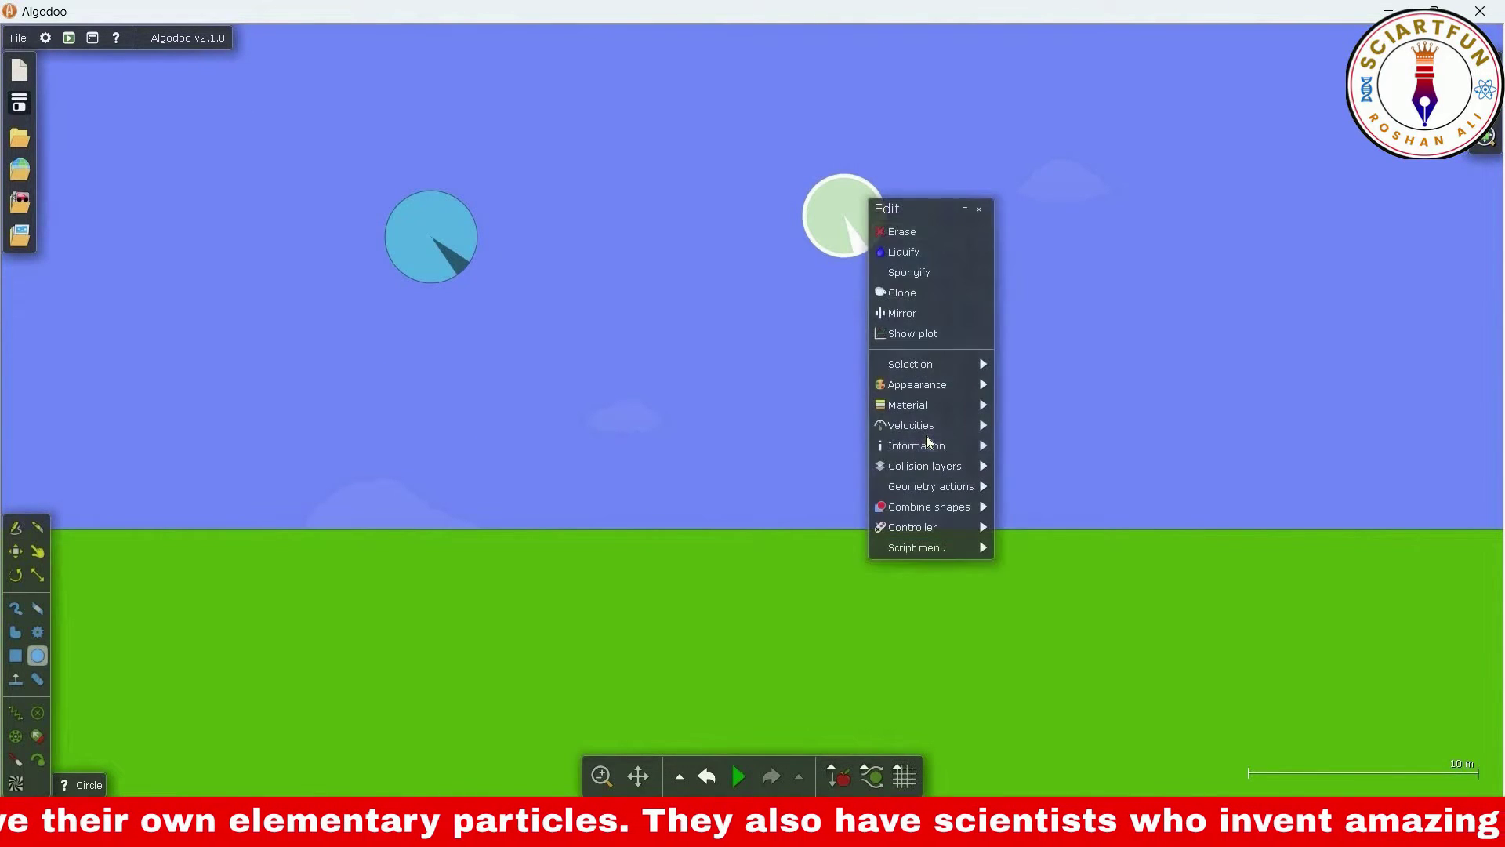
{"action": "mouse_move", "coordinate": [958, 468]}
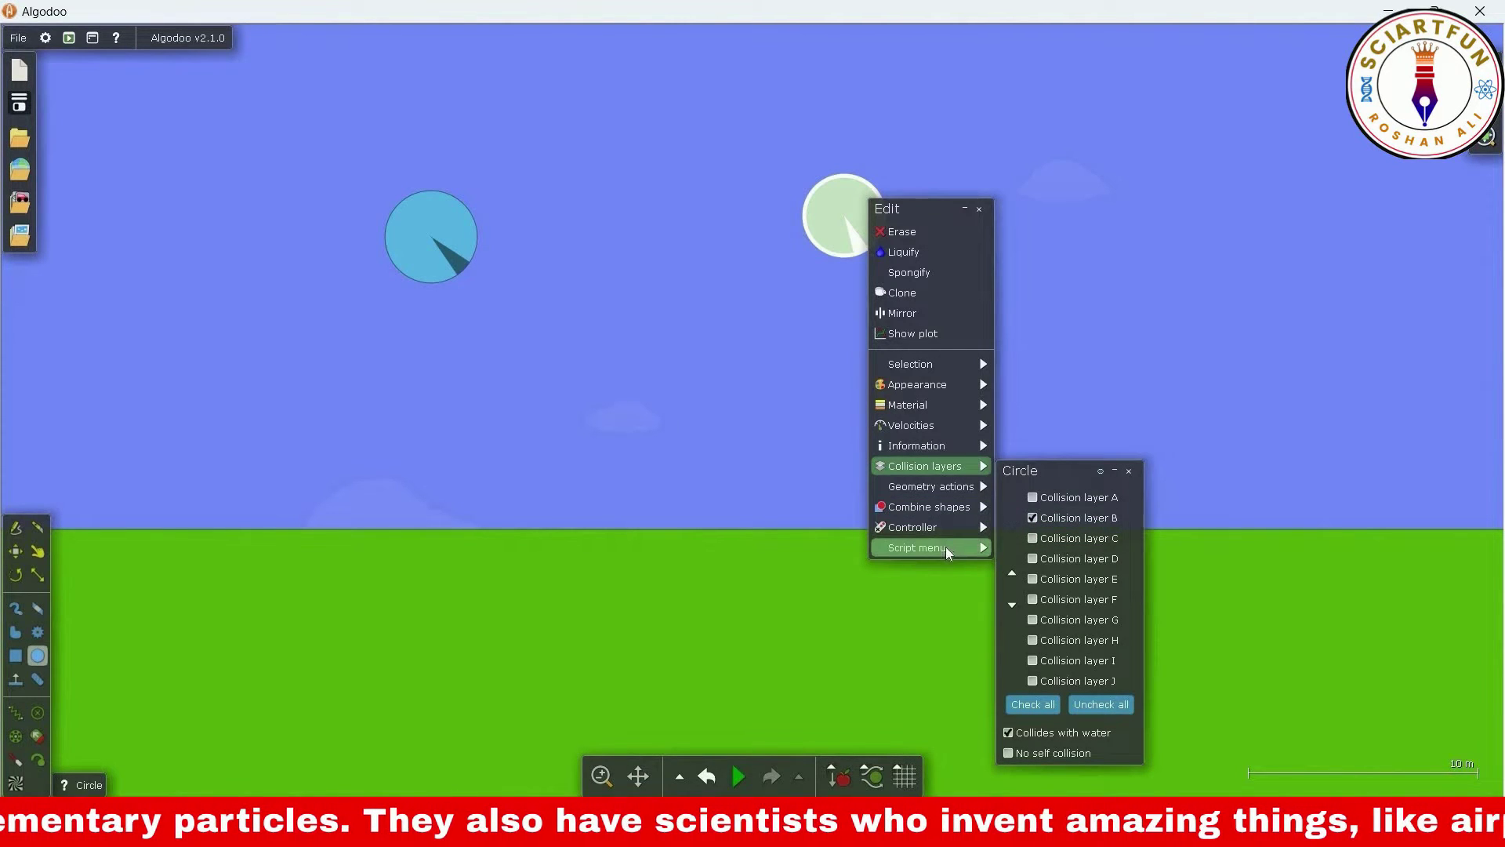
{"action": "mouse_move", "coordinate": [945, 548]}
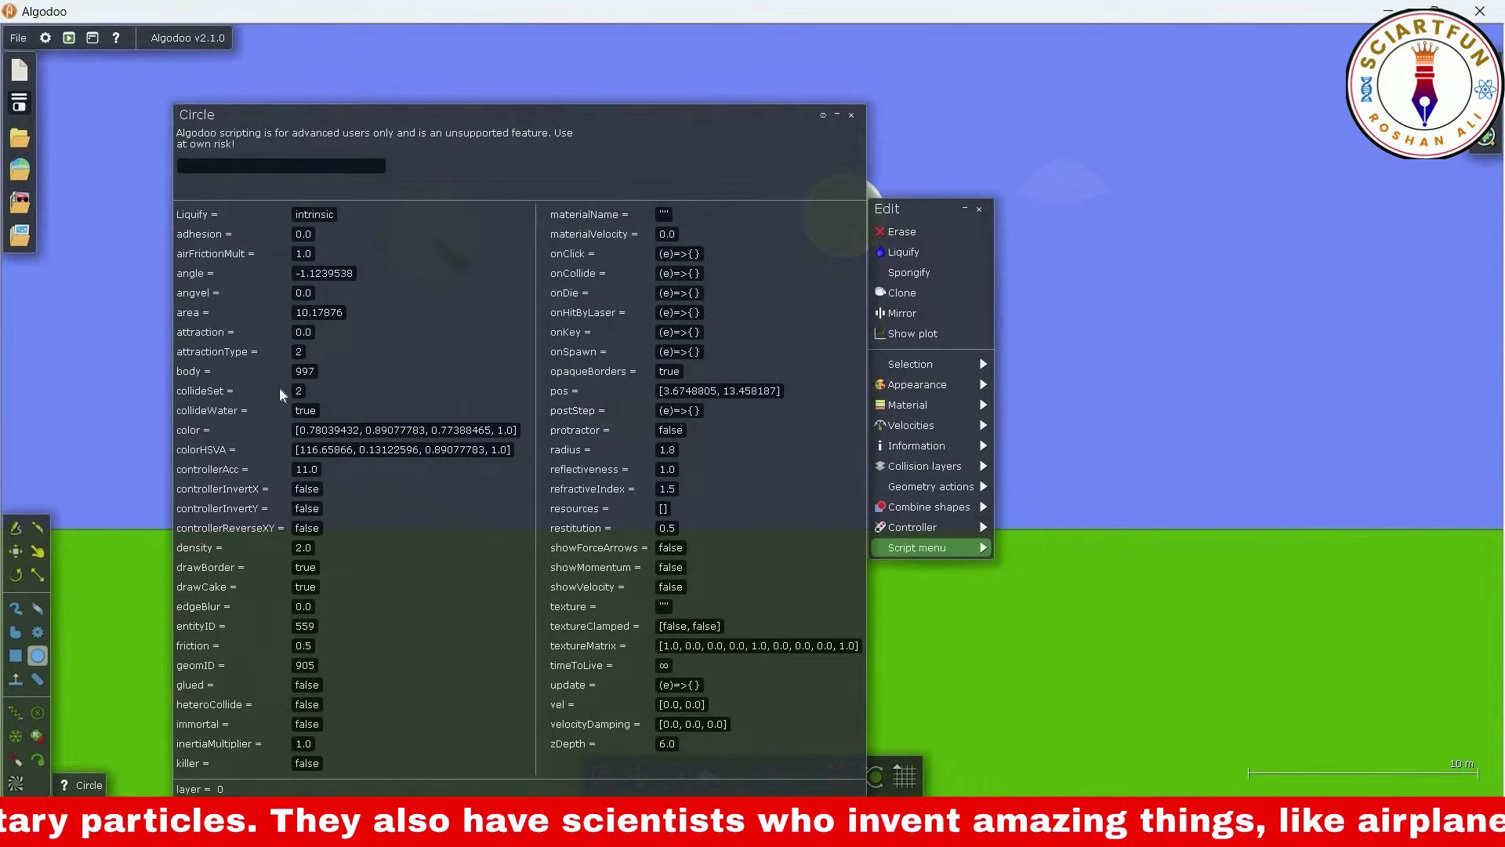
{"action": "type", "text": "3"}
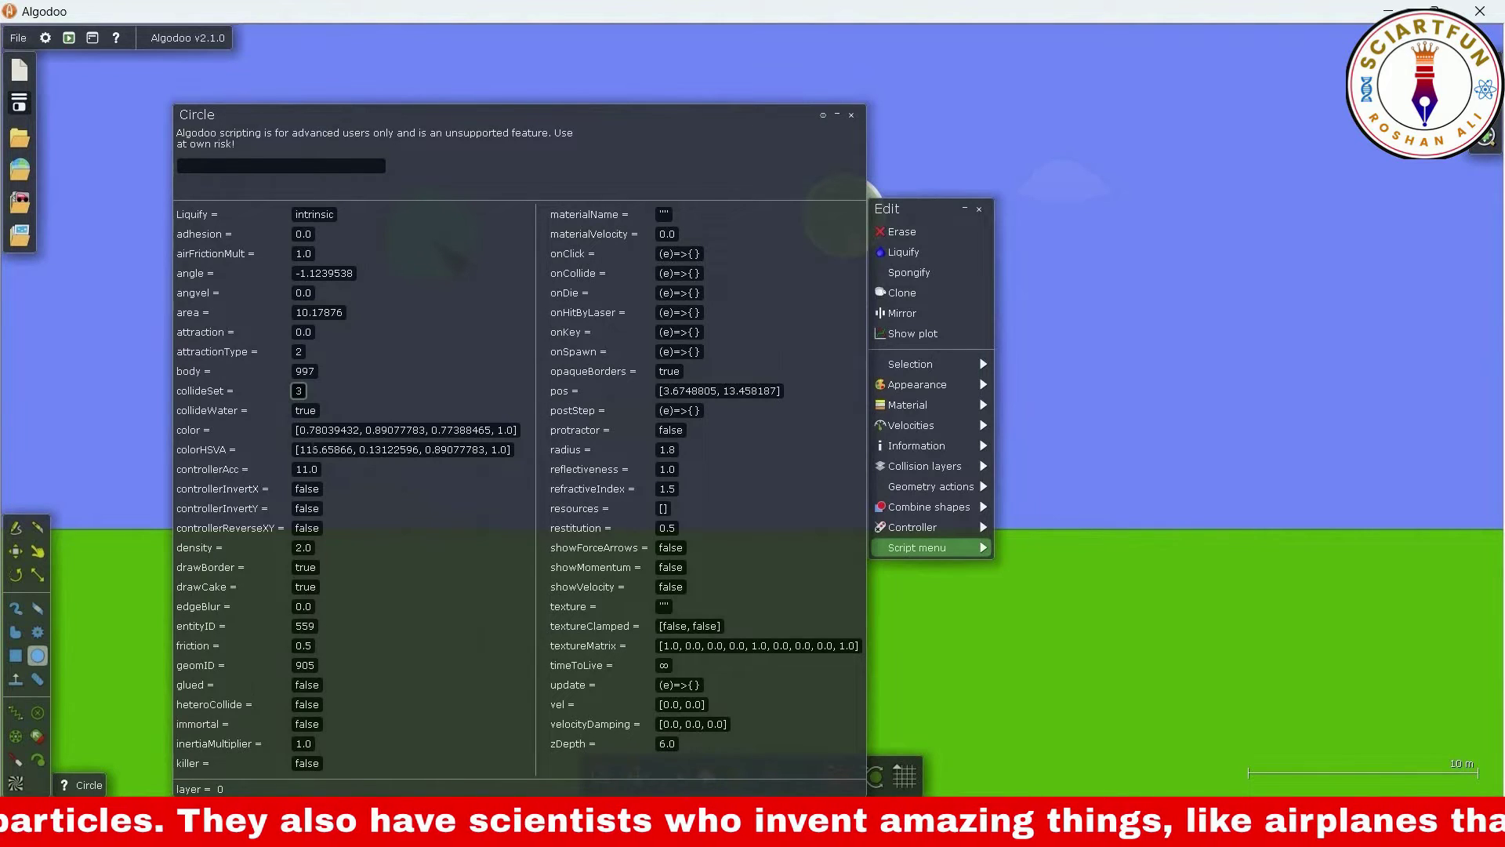
{"action": "key", "text": "Return"}
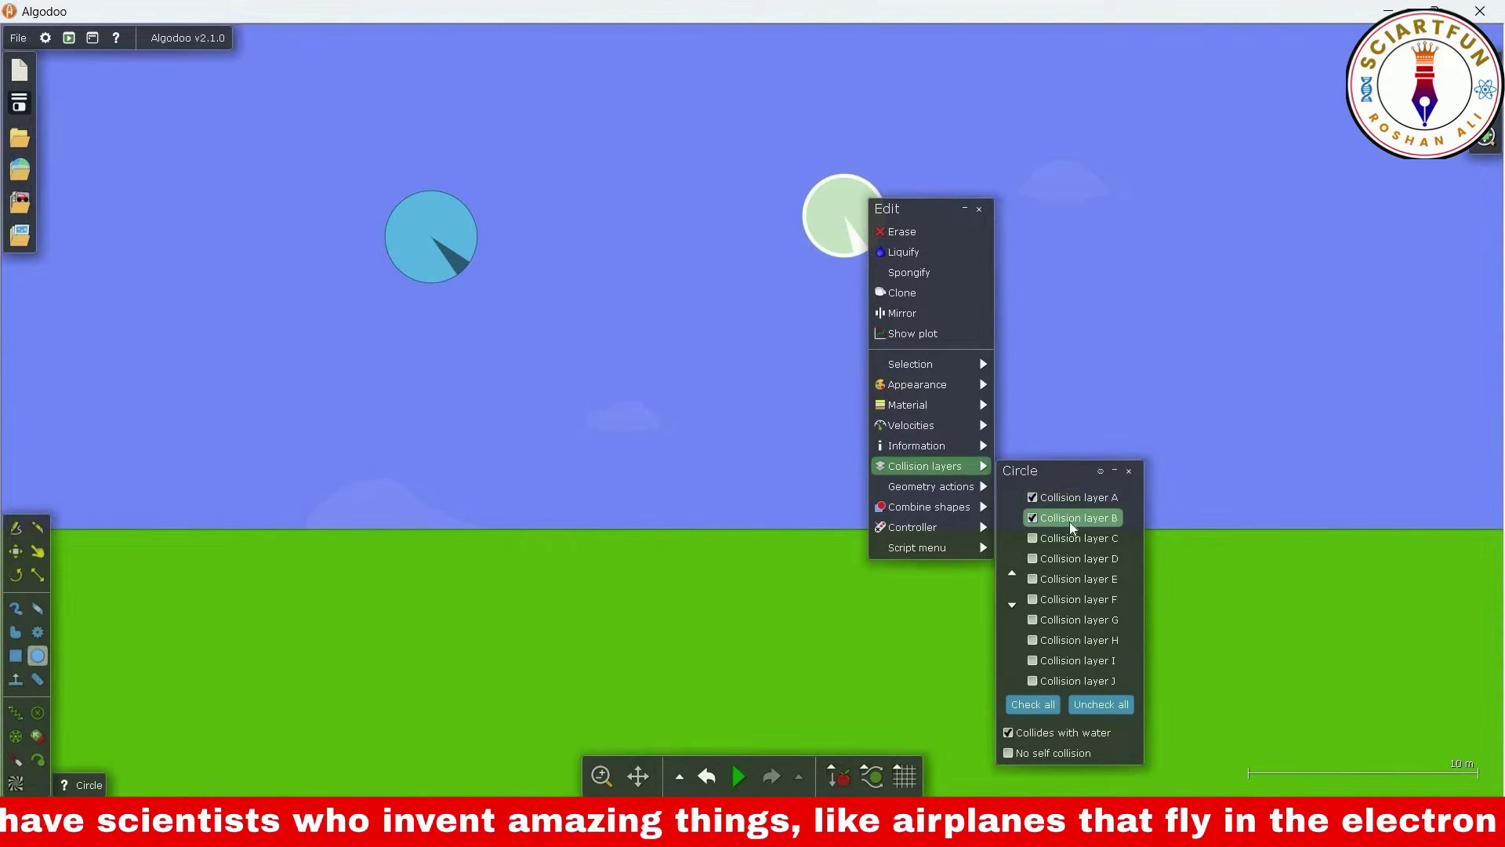
Try collideSet values 4 and 5 on the pale green circle, checking its collision layers between the changes
{"action": "left_click", "coordinate": [928, 550]}
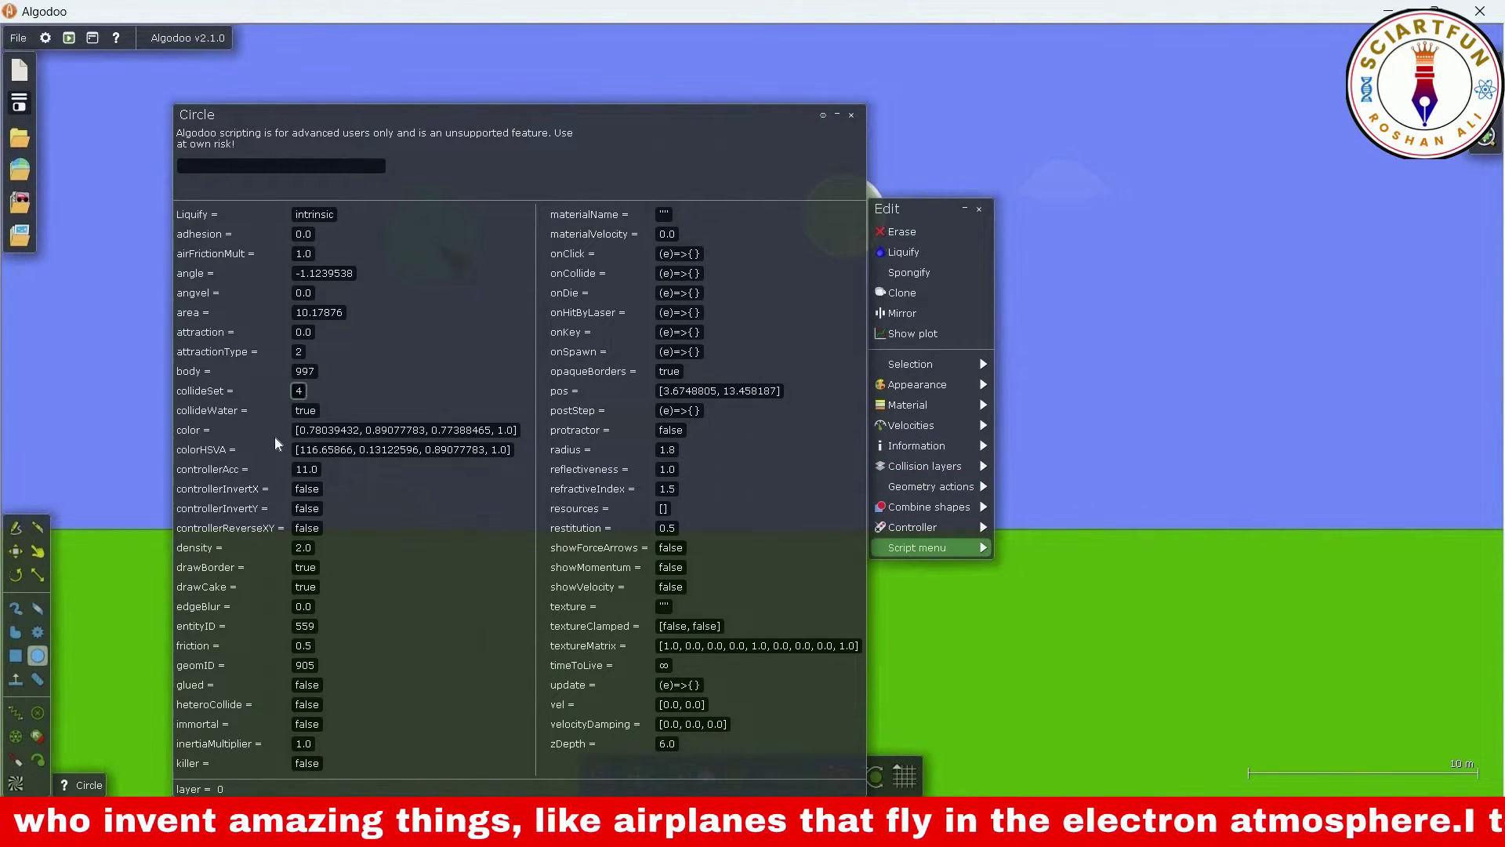
{"action": "key", "text": "Return"}
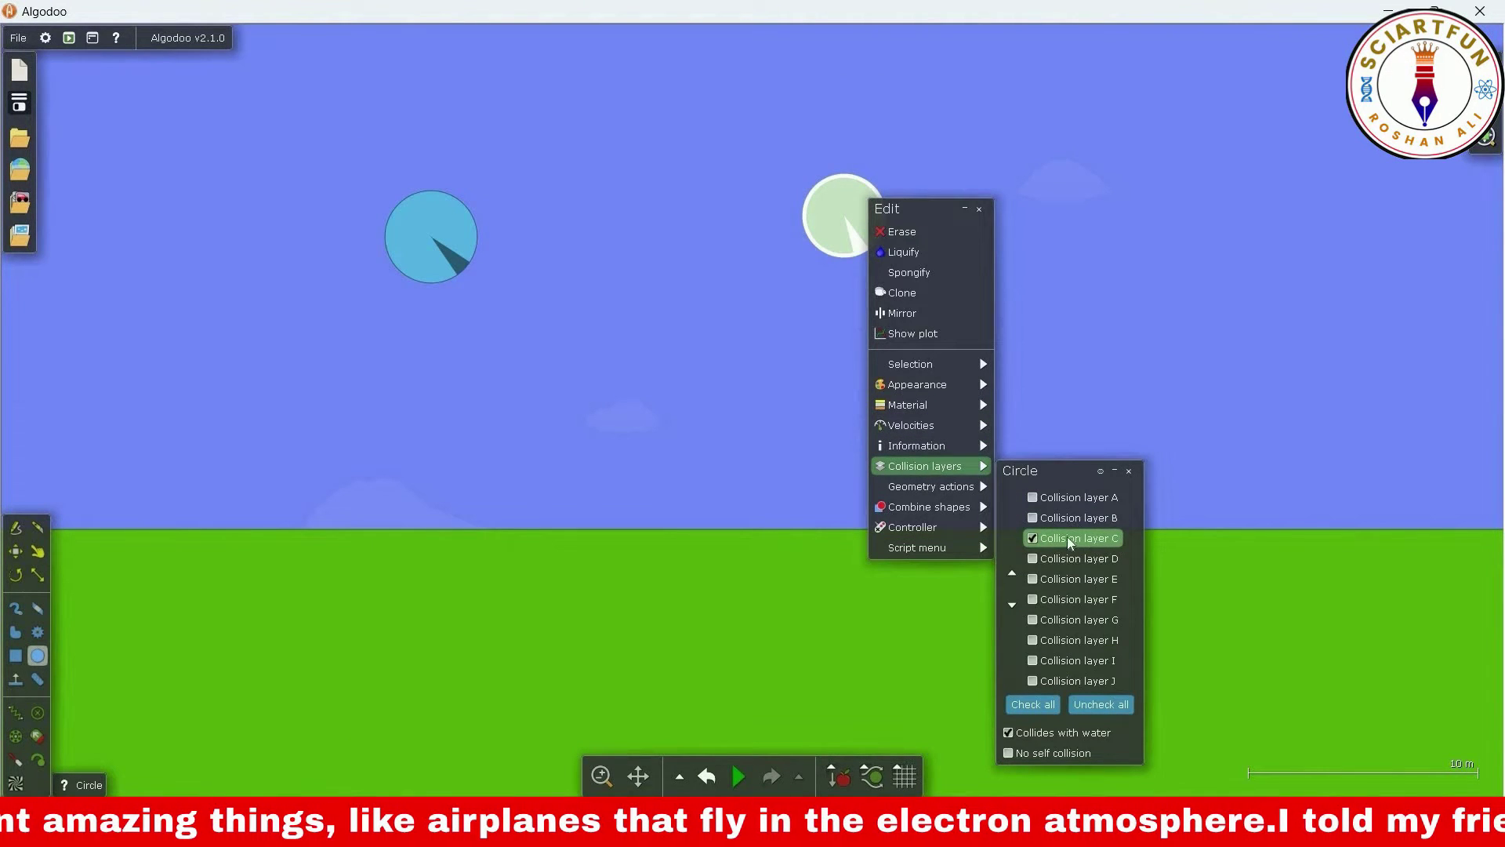
{"action": "left_click", "coordinate": [927, 552]}
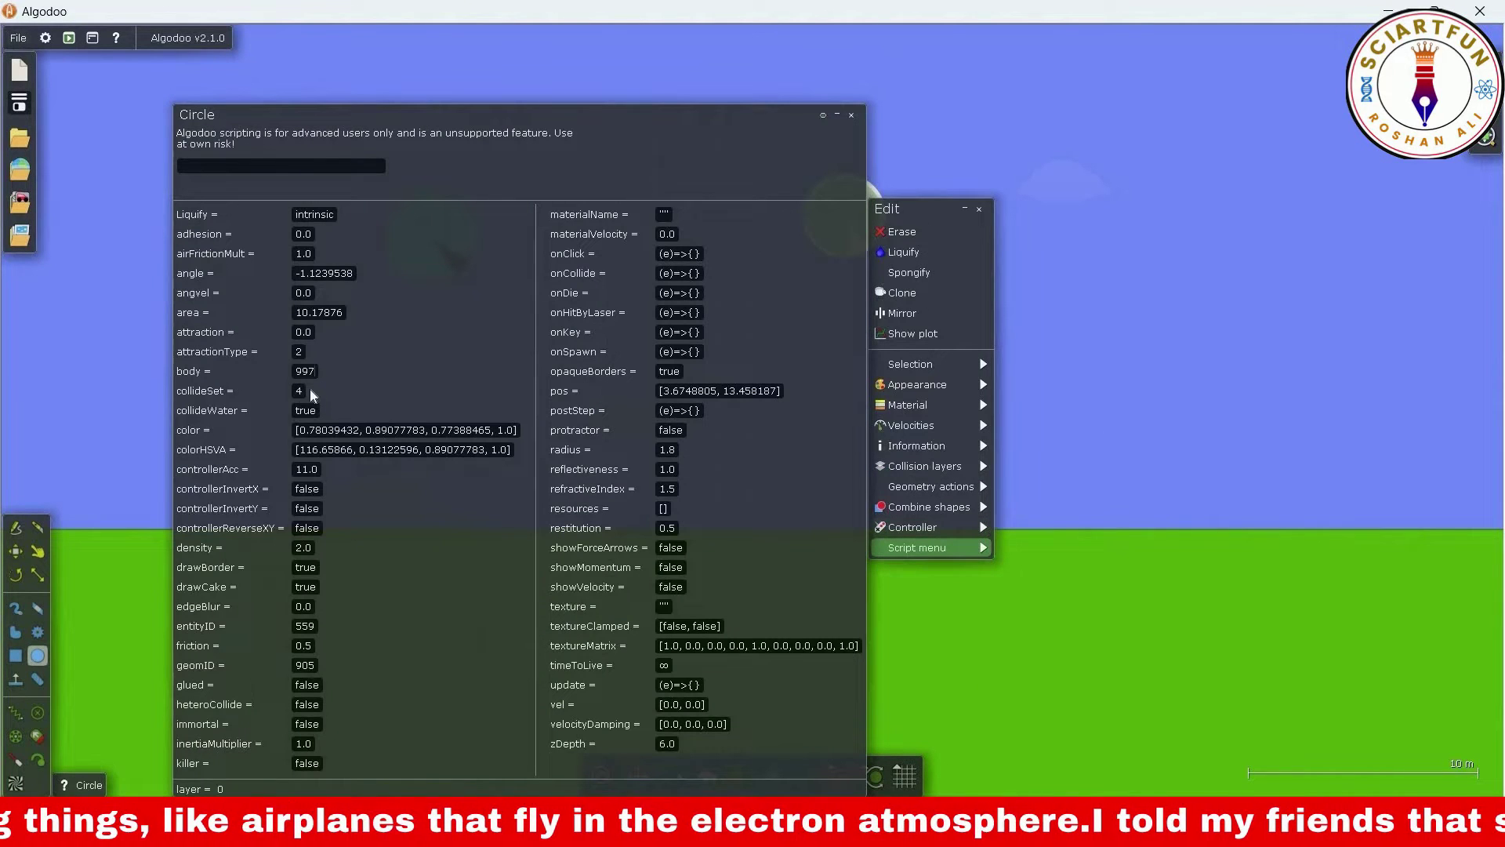
{"action": "left_click", "coordinate": [297, 391]}
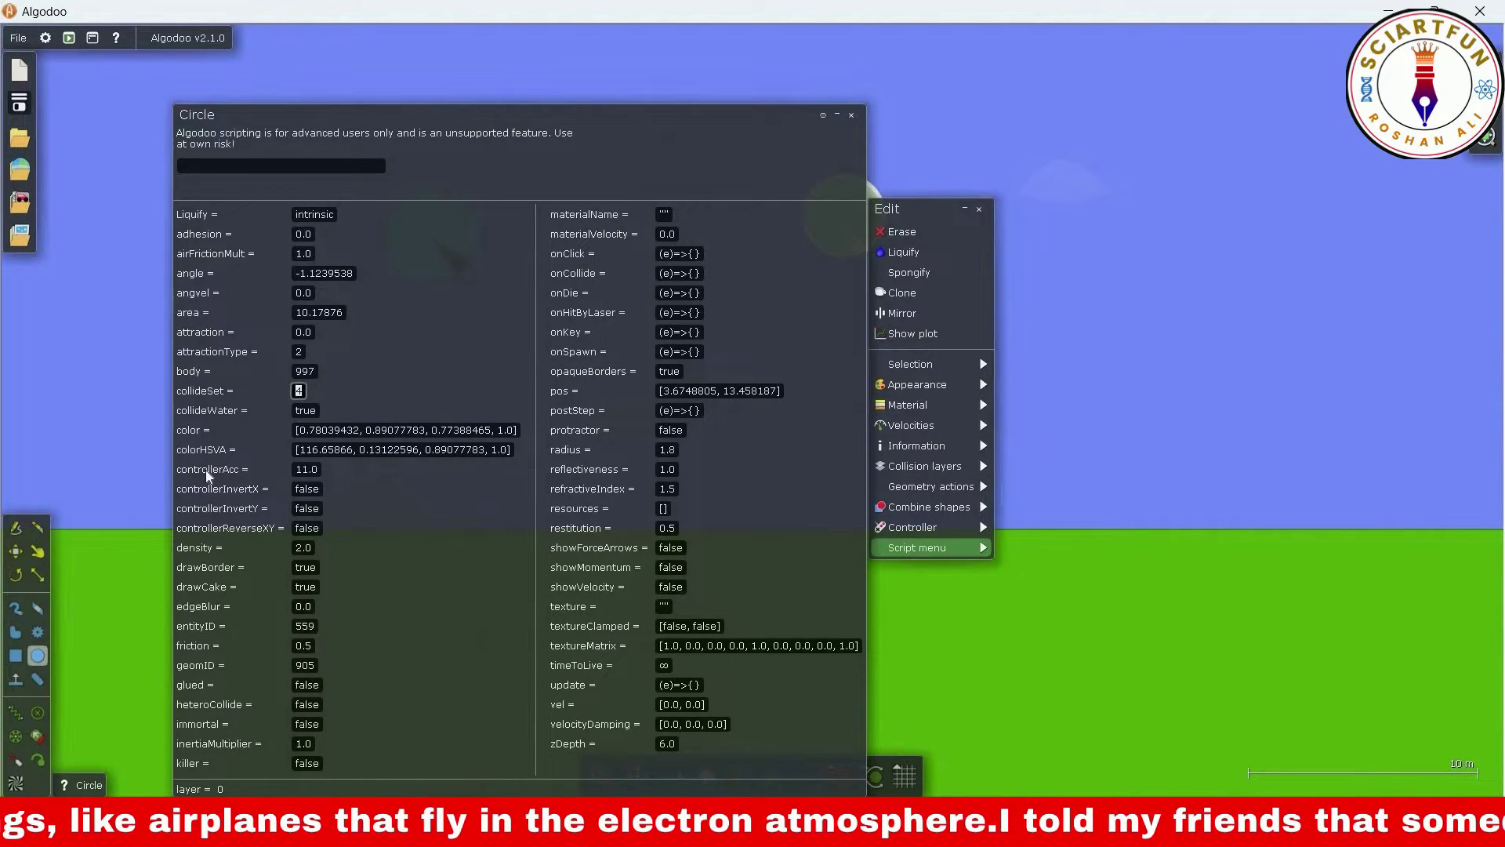
{"action": "type", "text": "5"}
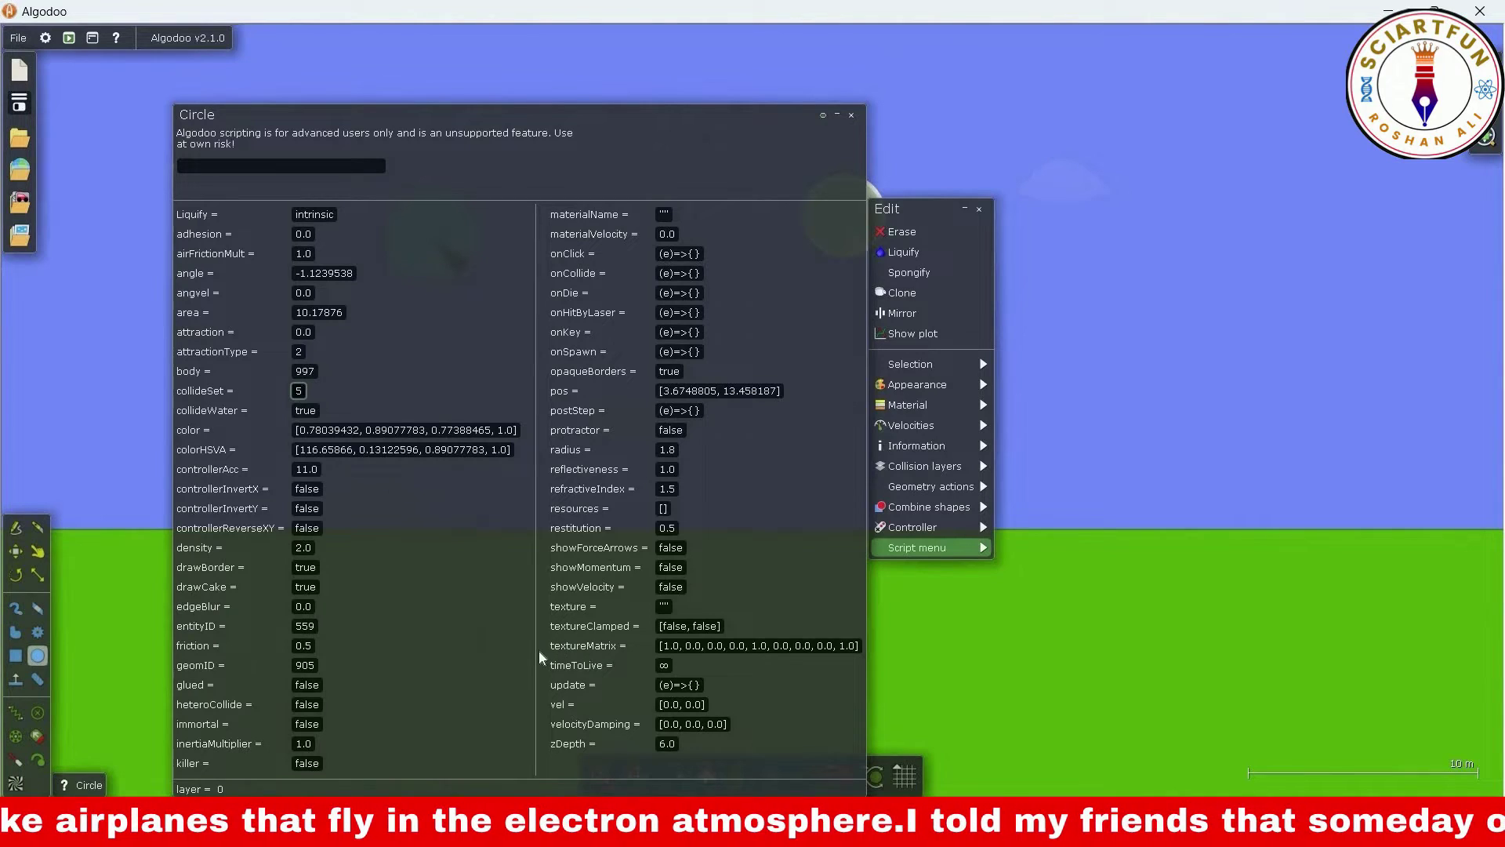
{"action": "key", "text": "Return"}
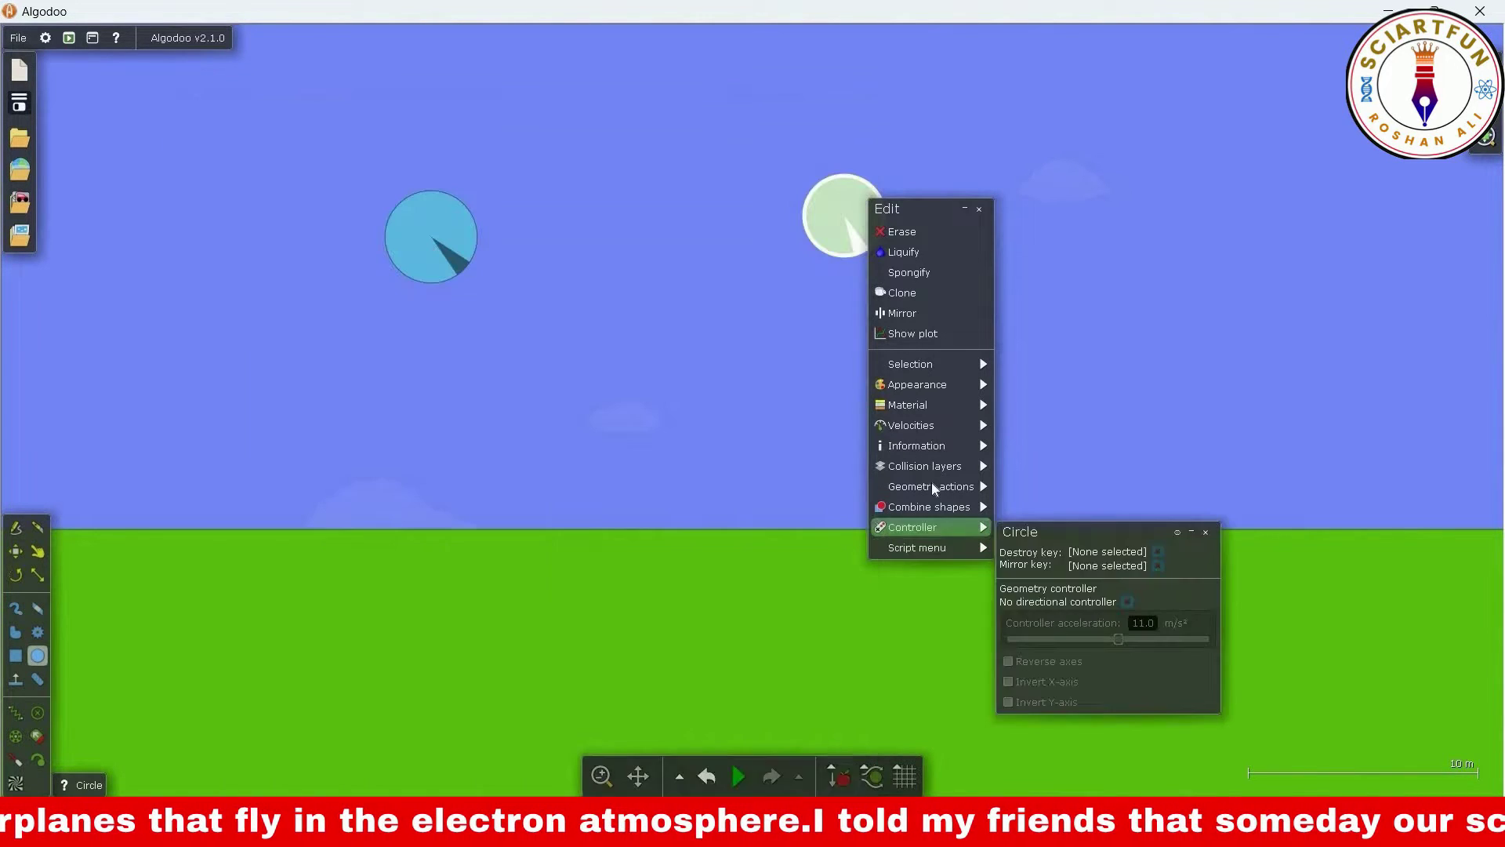
Try collideSet values 7 and 8 on the pale green circle, comparing its collision layers with each value
{"action": "mouse_move", "coordinate": [933, 470]}
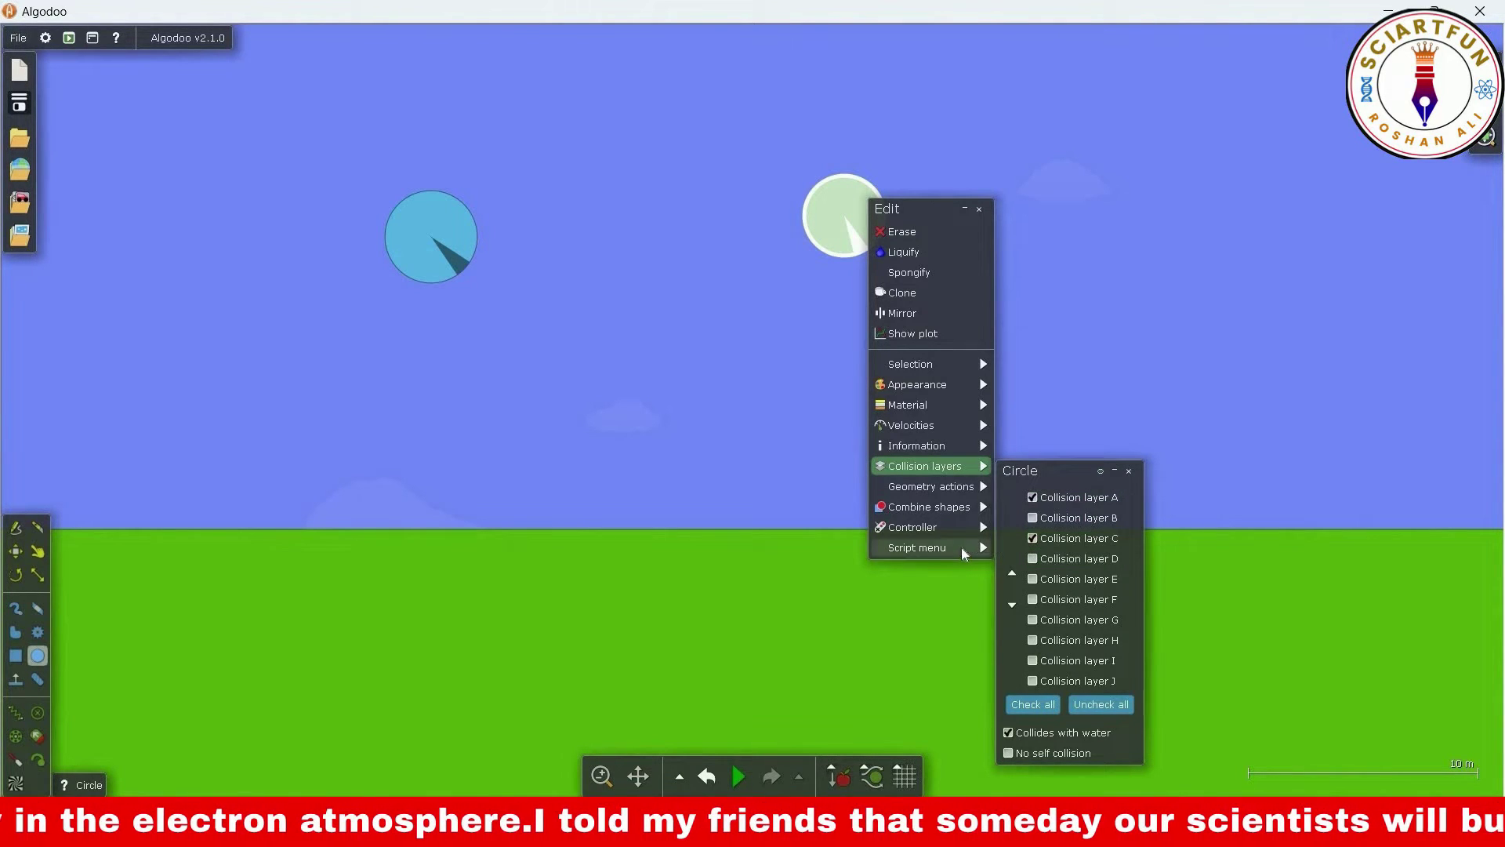
{"action": "mouse_move", "coordinate": [957, 545]}
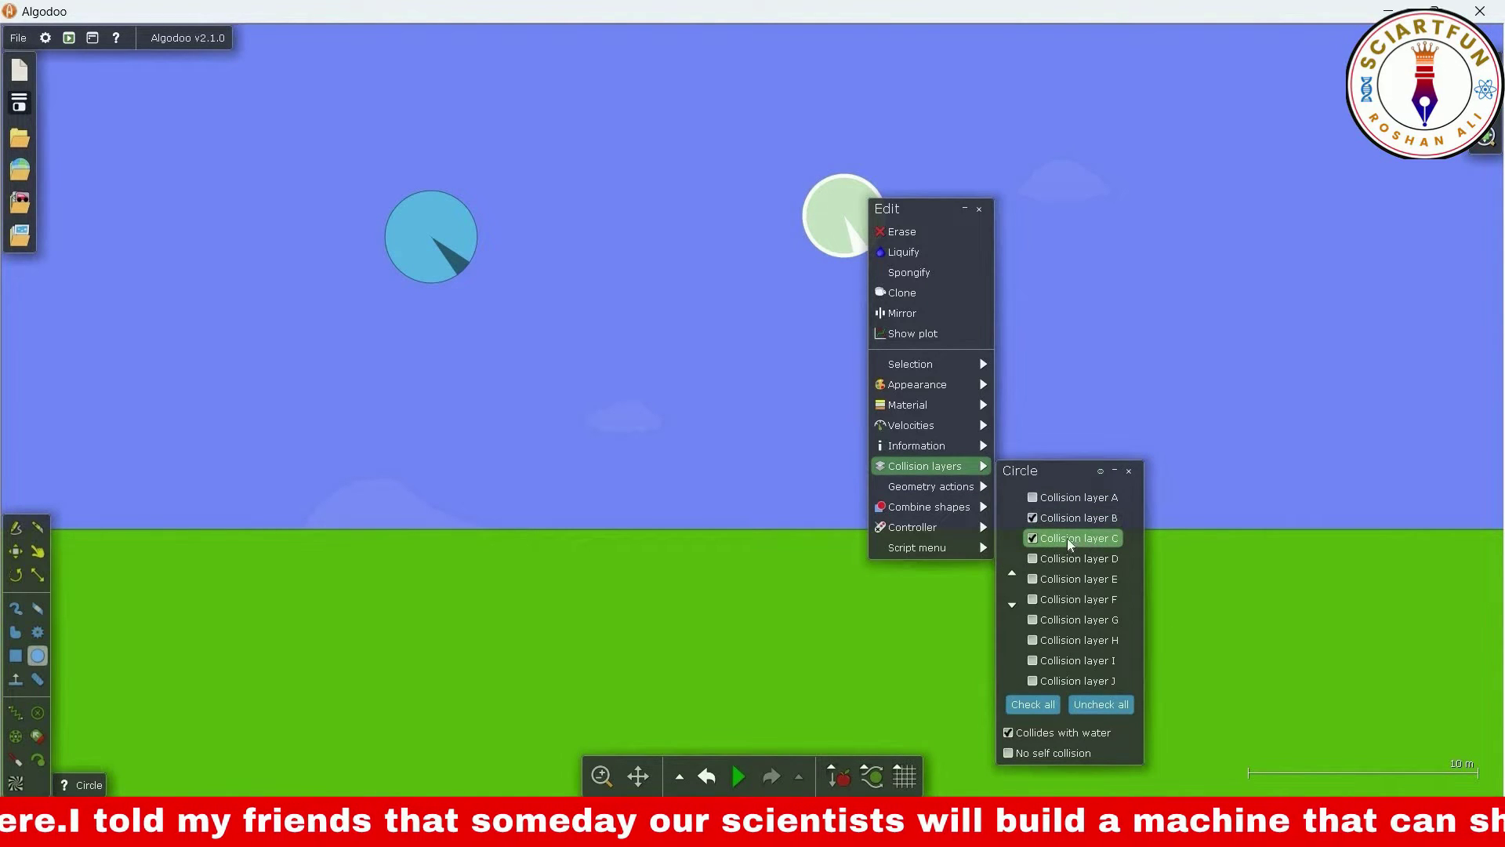
{"action": "left_click", "coordinate": [939, 548]}
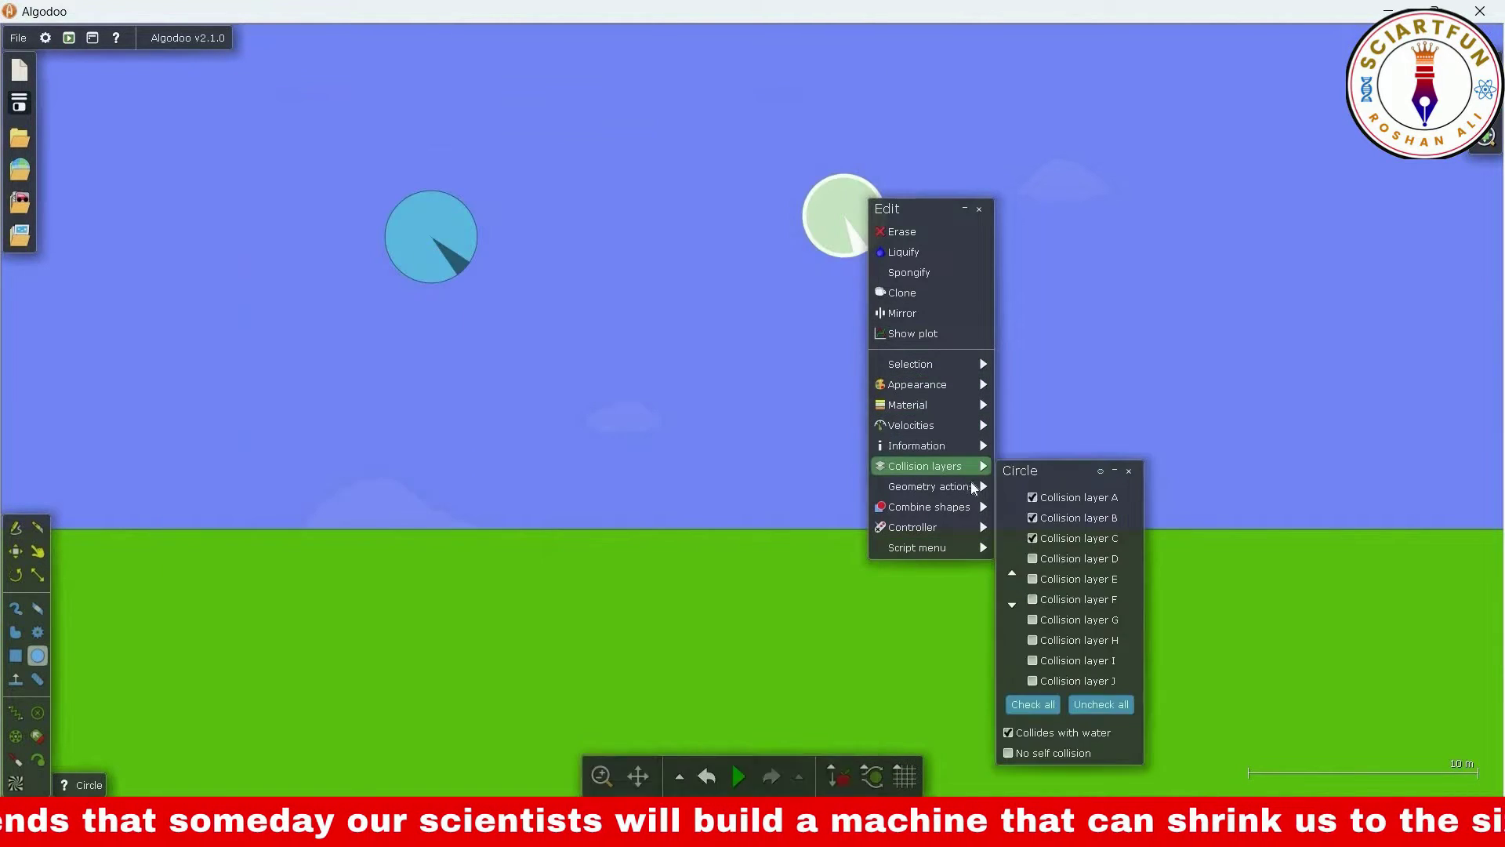
{"action": "mouse_move", "coordinate": [971, 491]}
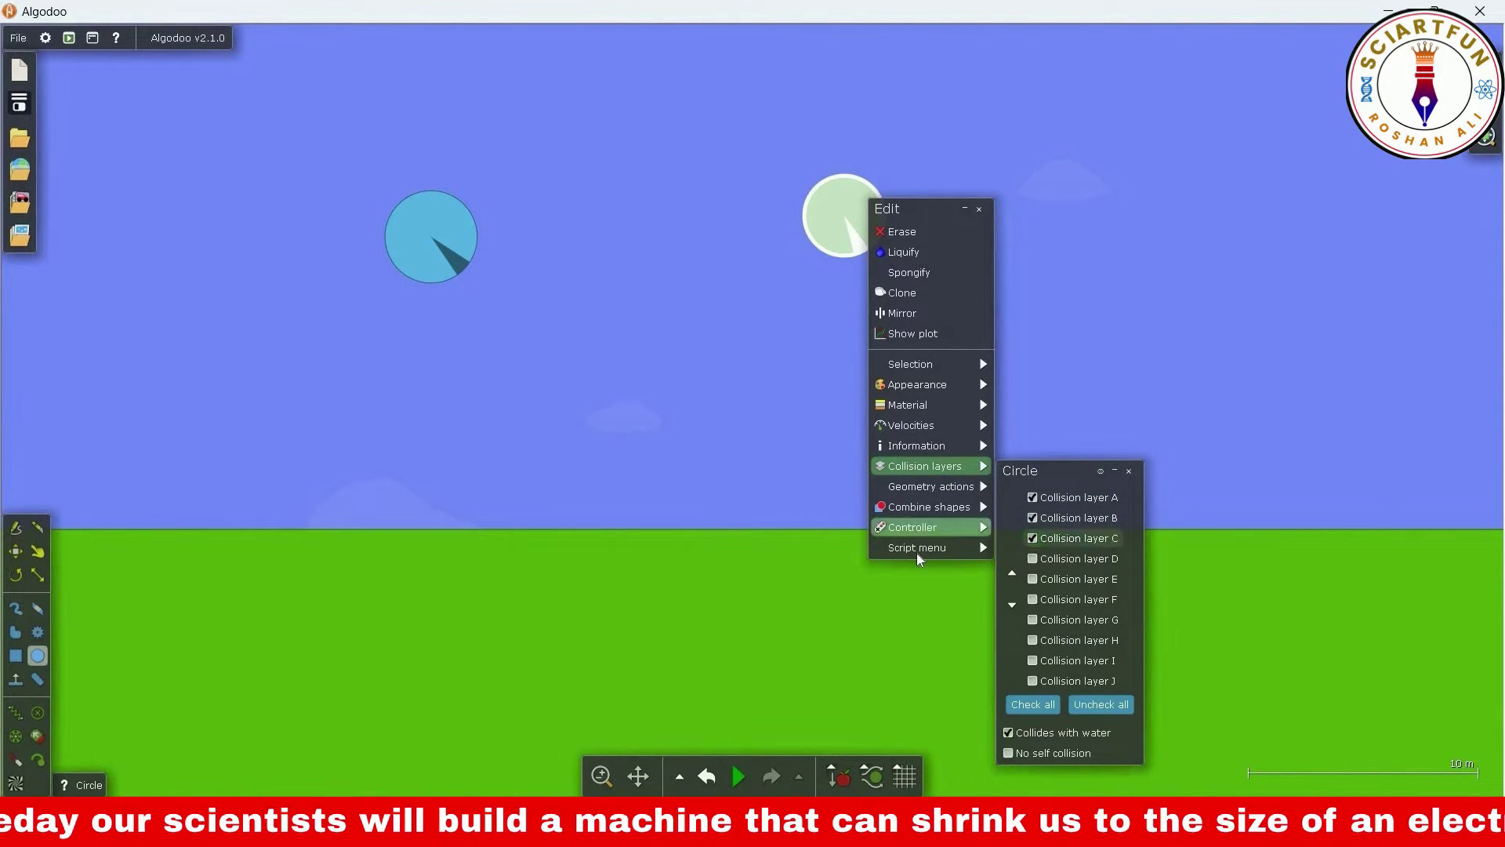
{"action": "mouse_move", "coordinate": [919, 551]}
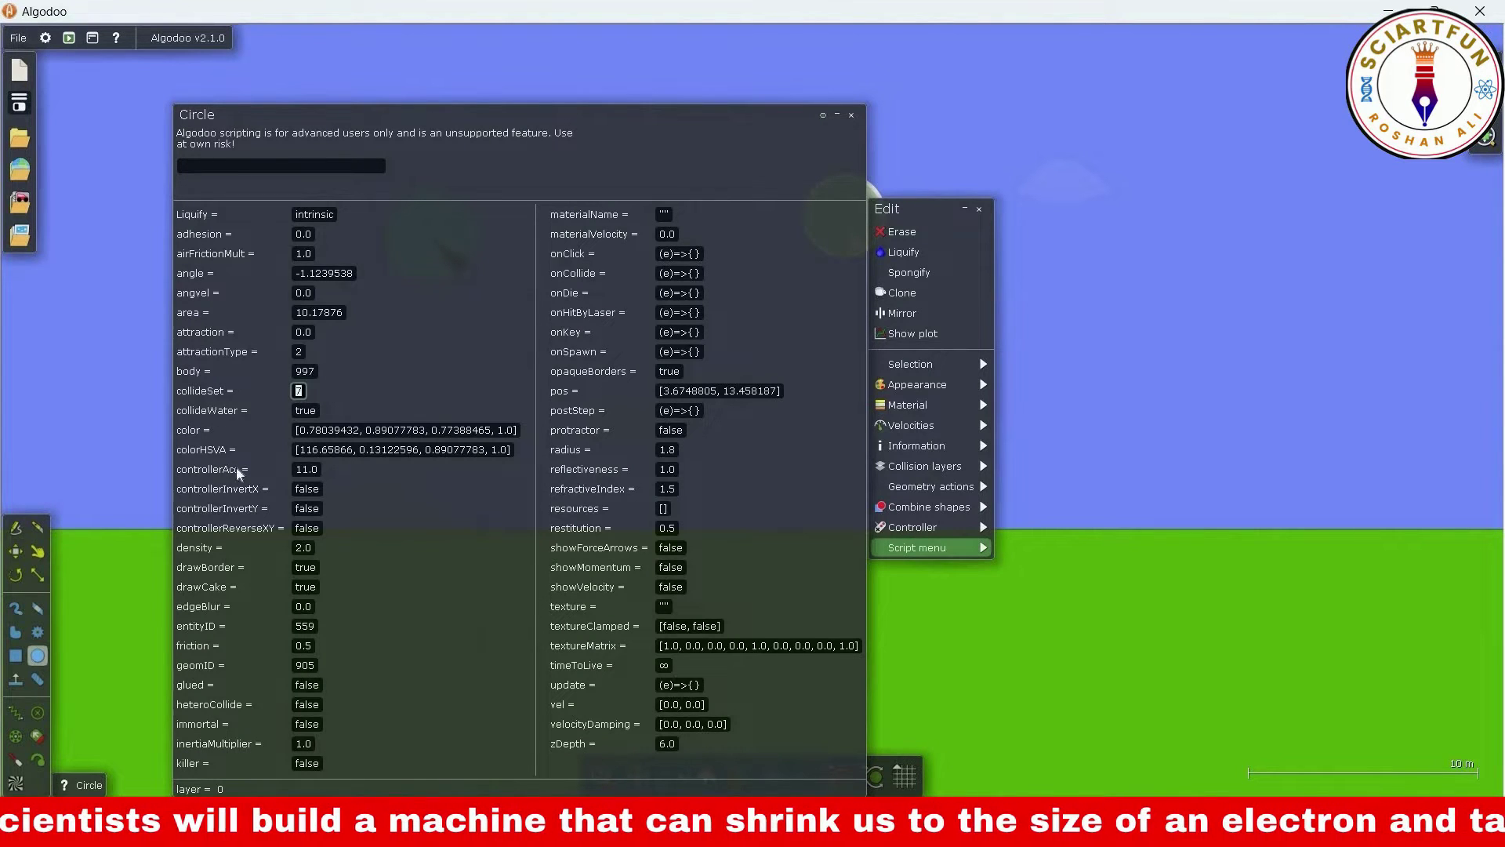
{"action": "type", "text": "8"}
{"action": "key", "text": "Return"}
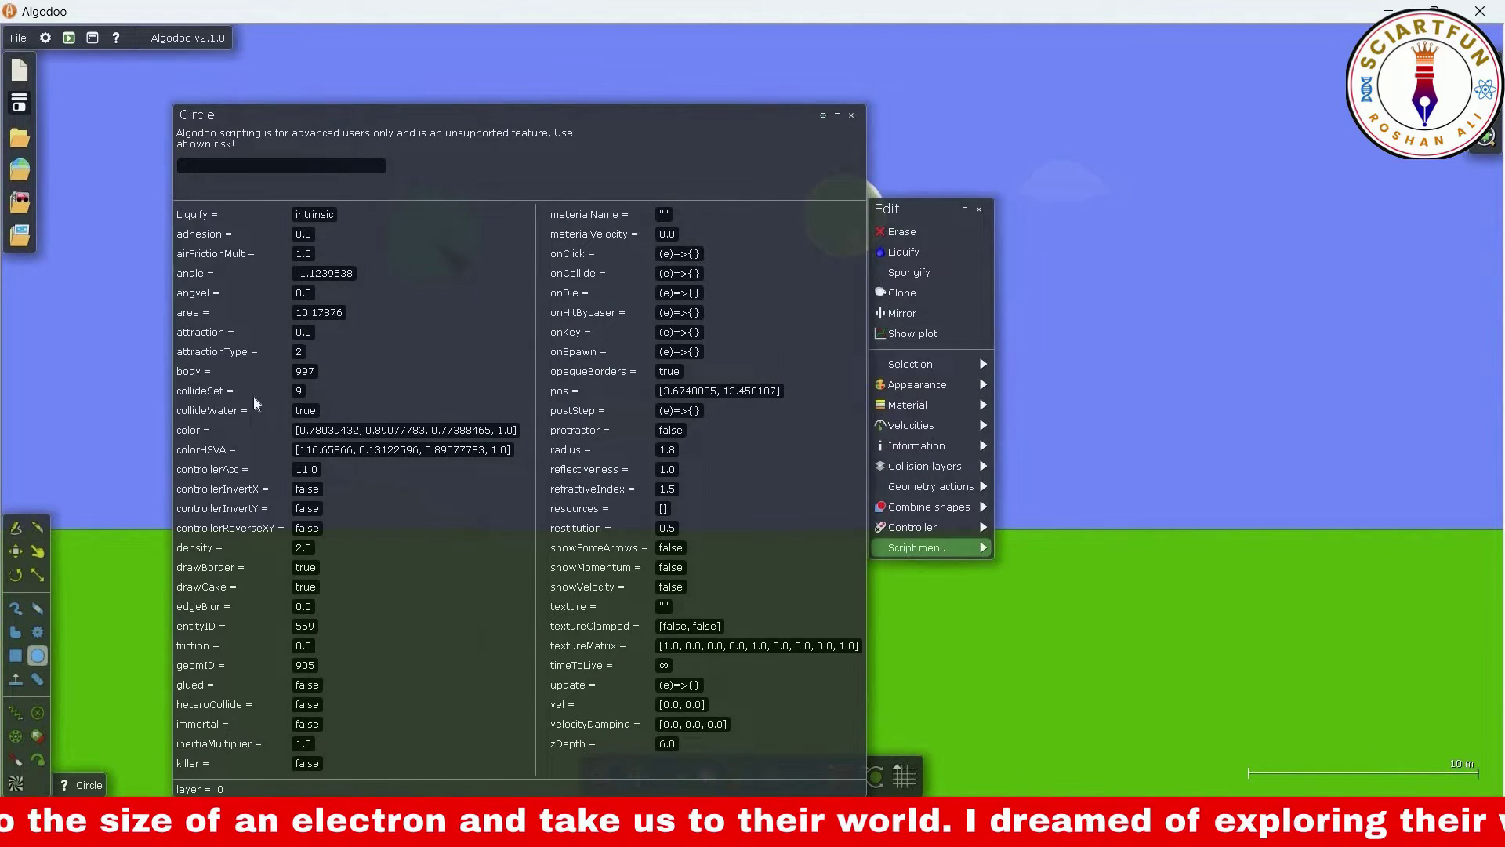
Set the pale green circle's collideSet property to 10 and to 50 as test values
{"action": "type", "text": "0"}
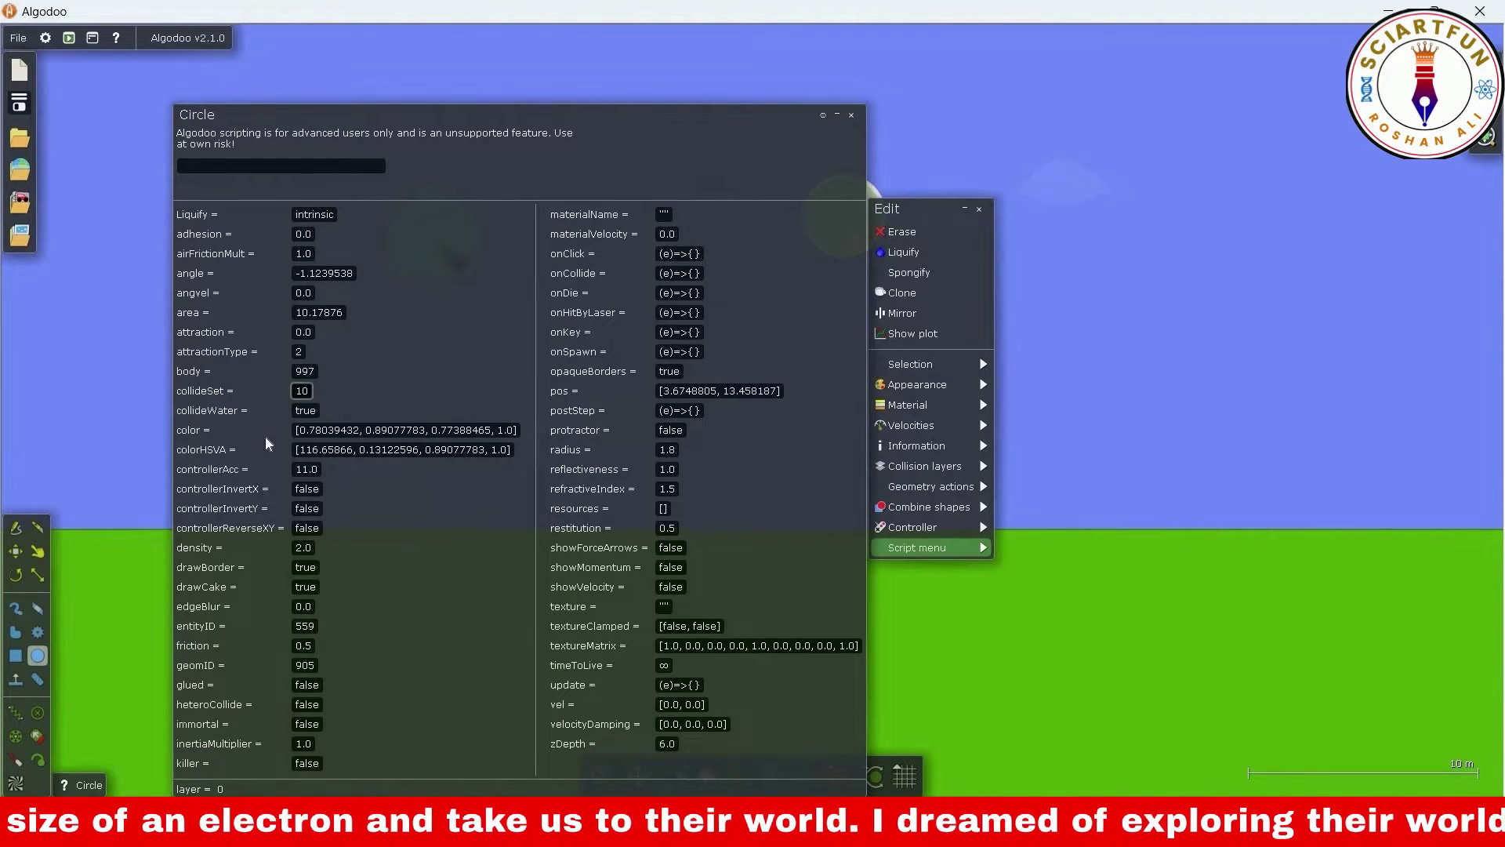
{"action": "key", "text": "Return"}
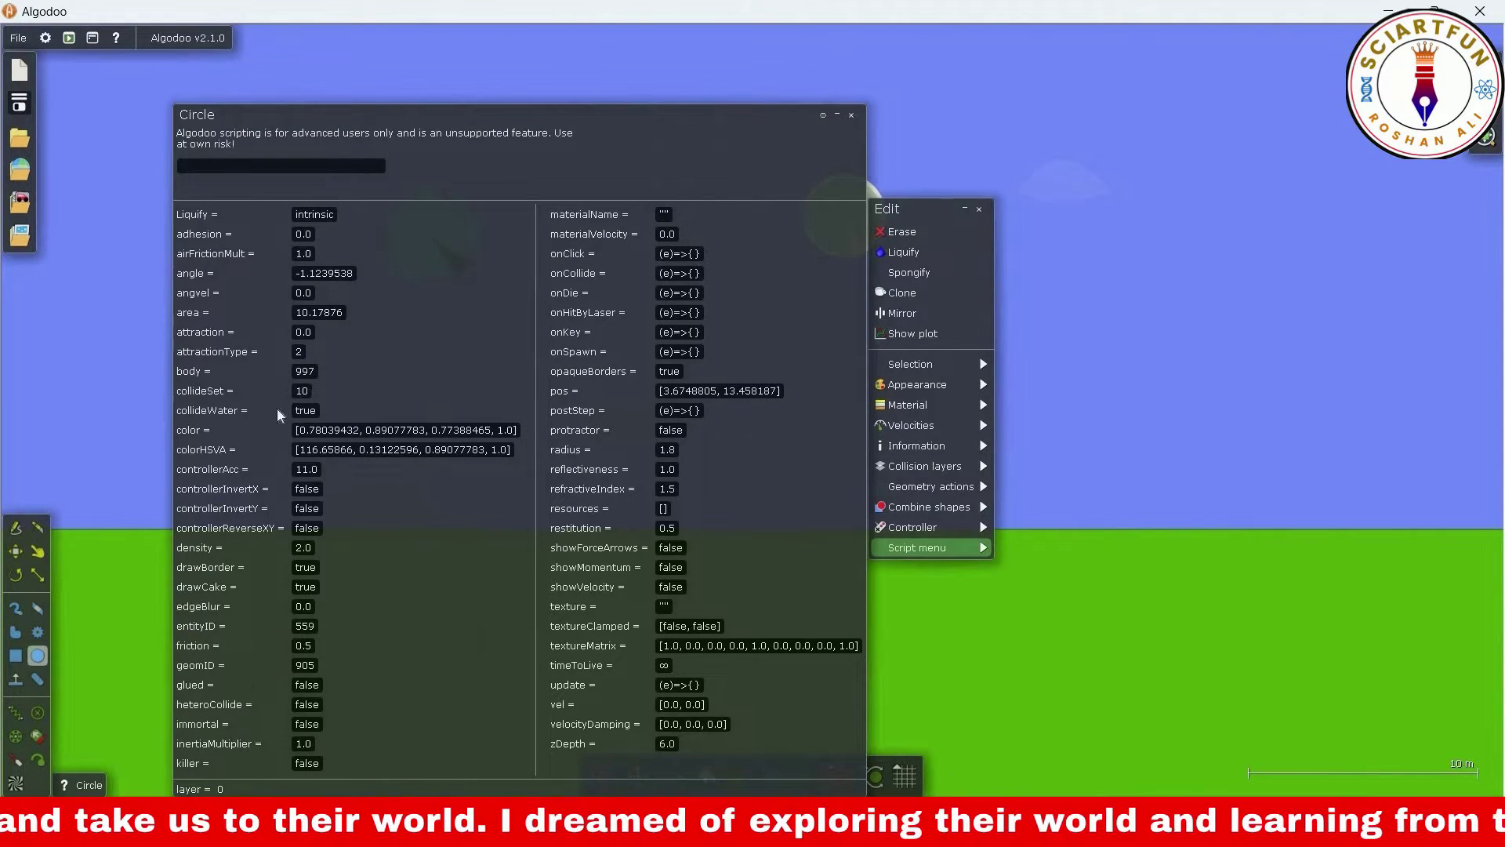
{"action": "left_click", "coordinate": [302, 390]}
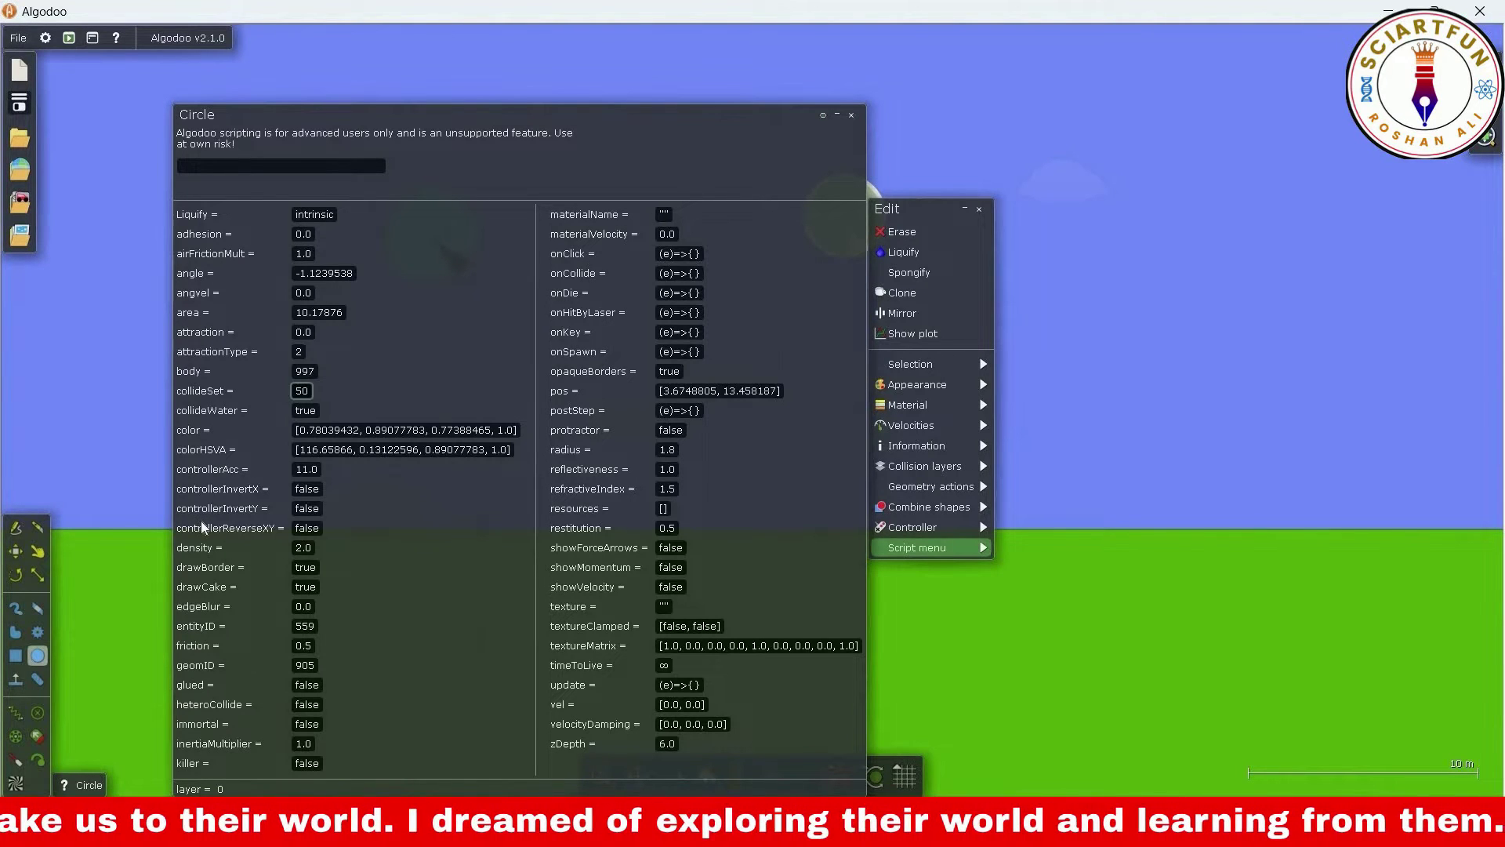
{"action": "key", "text": "Return"}
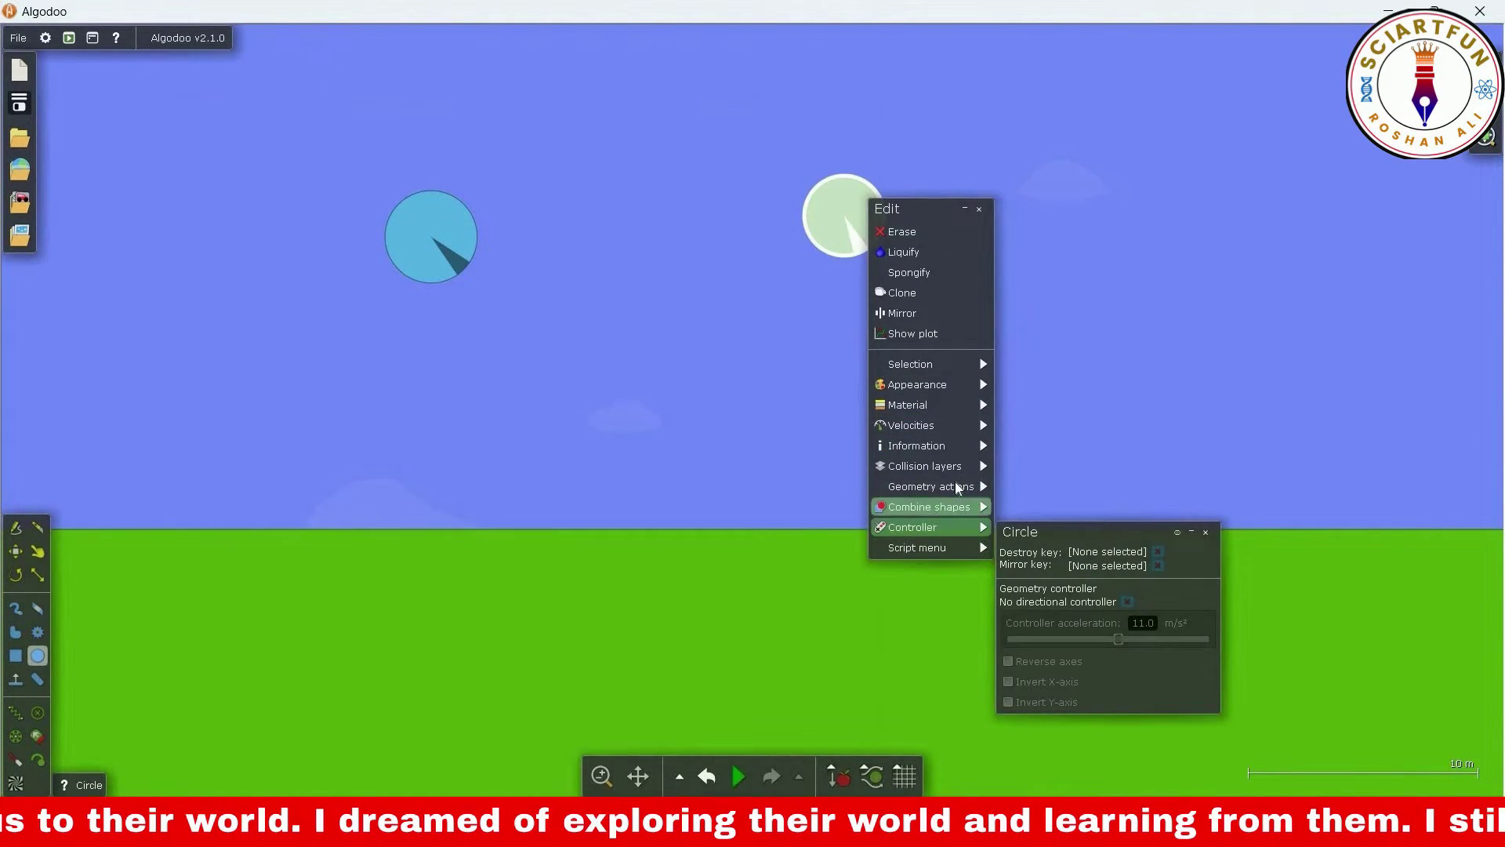
Check the pale green circle's collision layers and try collideSet values 55 and 90
{"action": "mouse_move", "coordinate": [956, 484]}
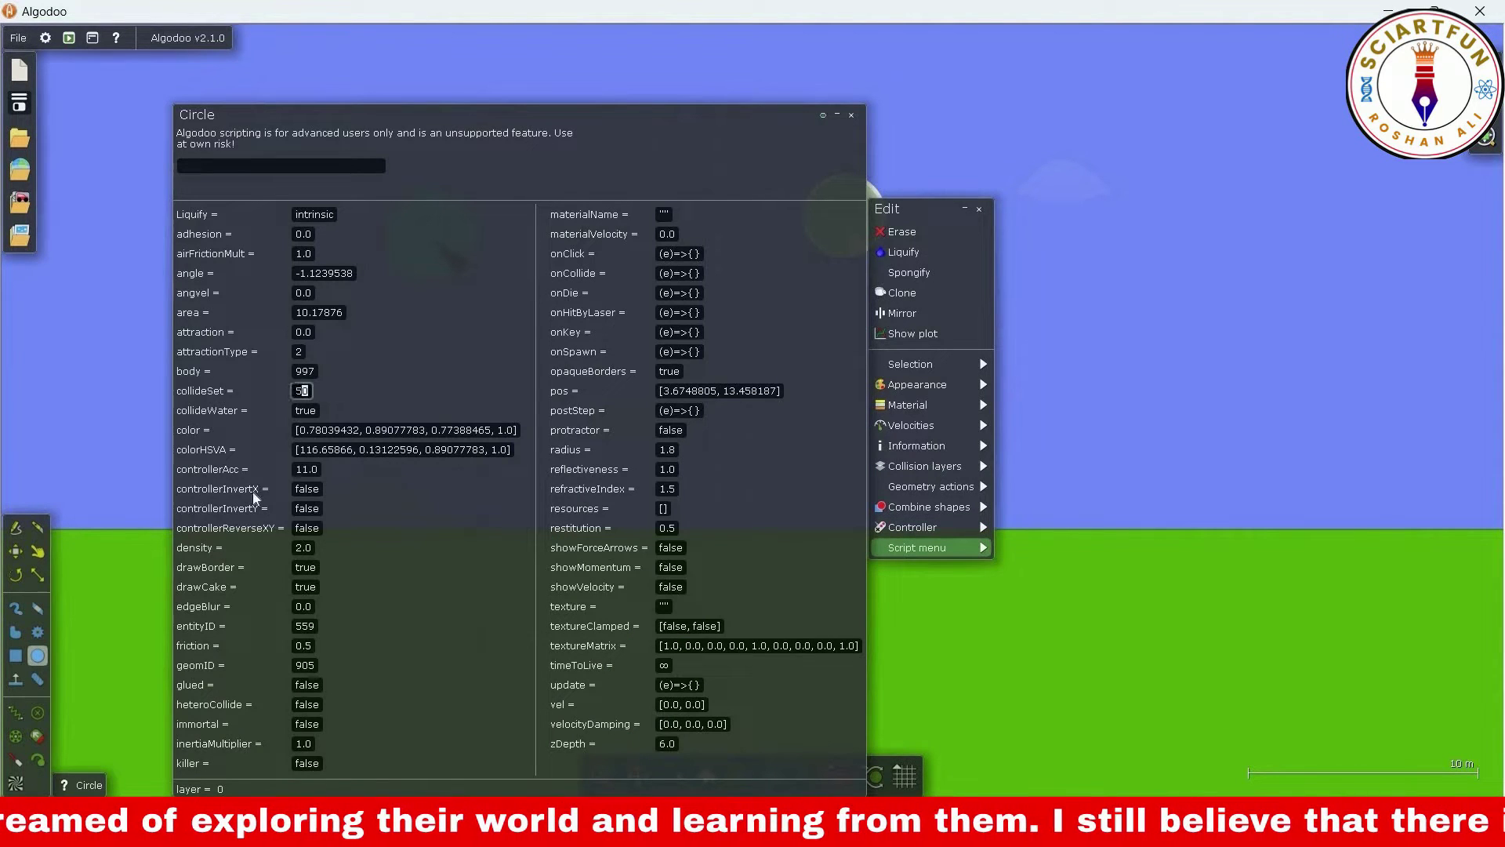
{"action": "type", "text": "55"}
{"action": "key", "text": "Return"}
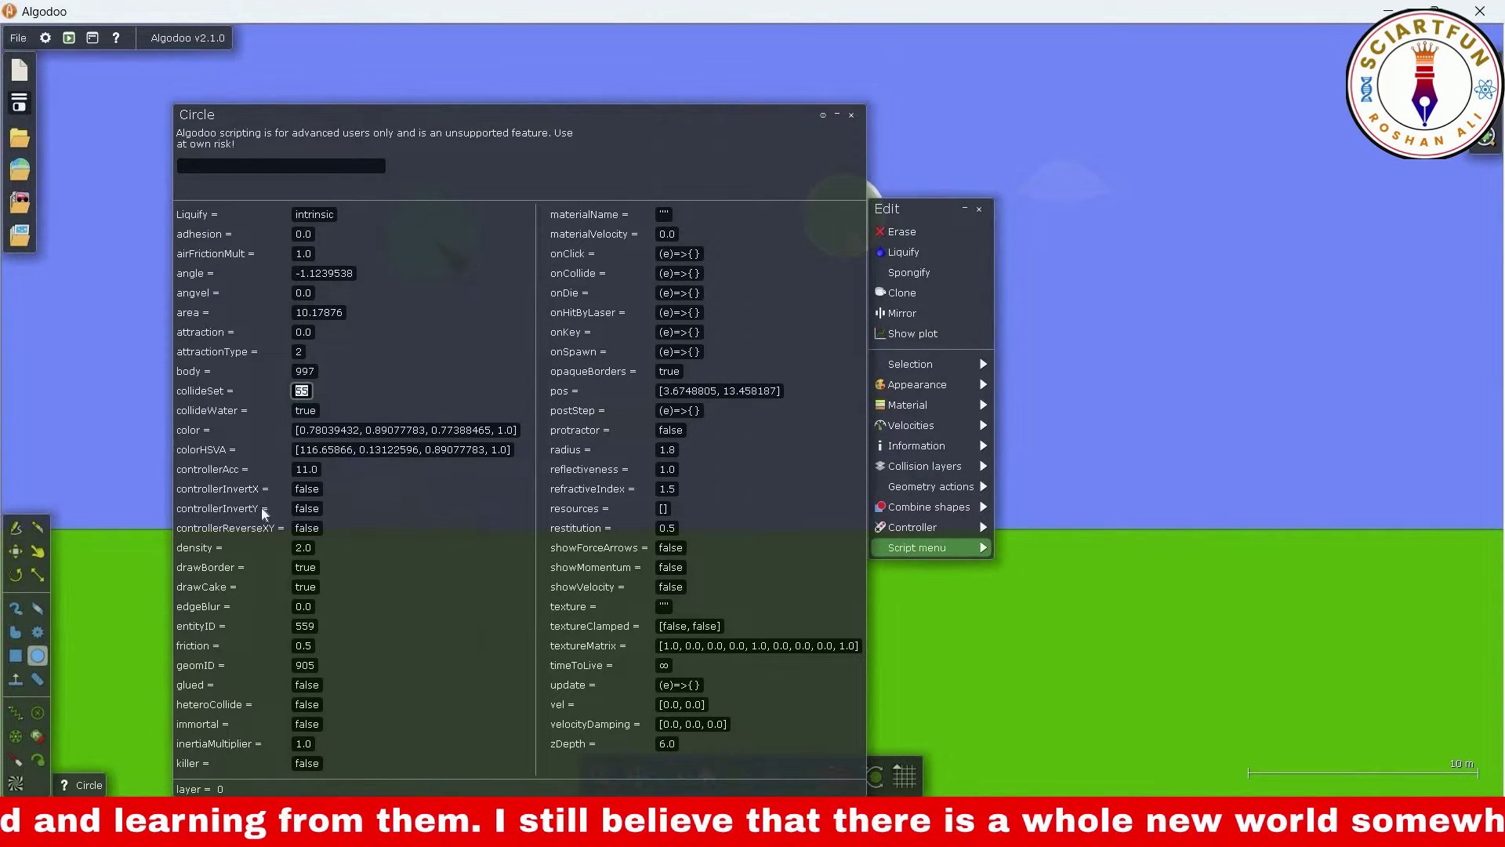
{"action": "type", "text": "90"}
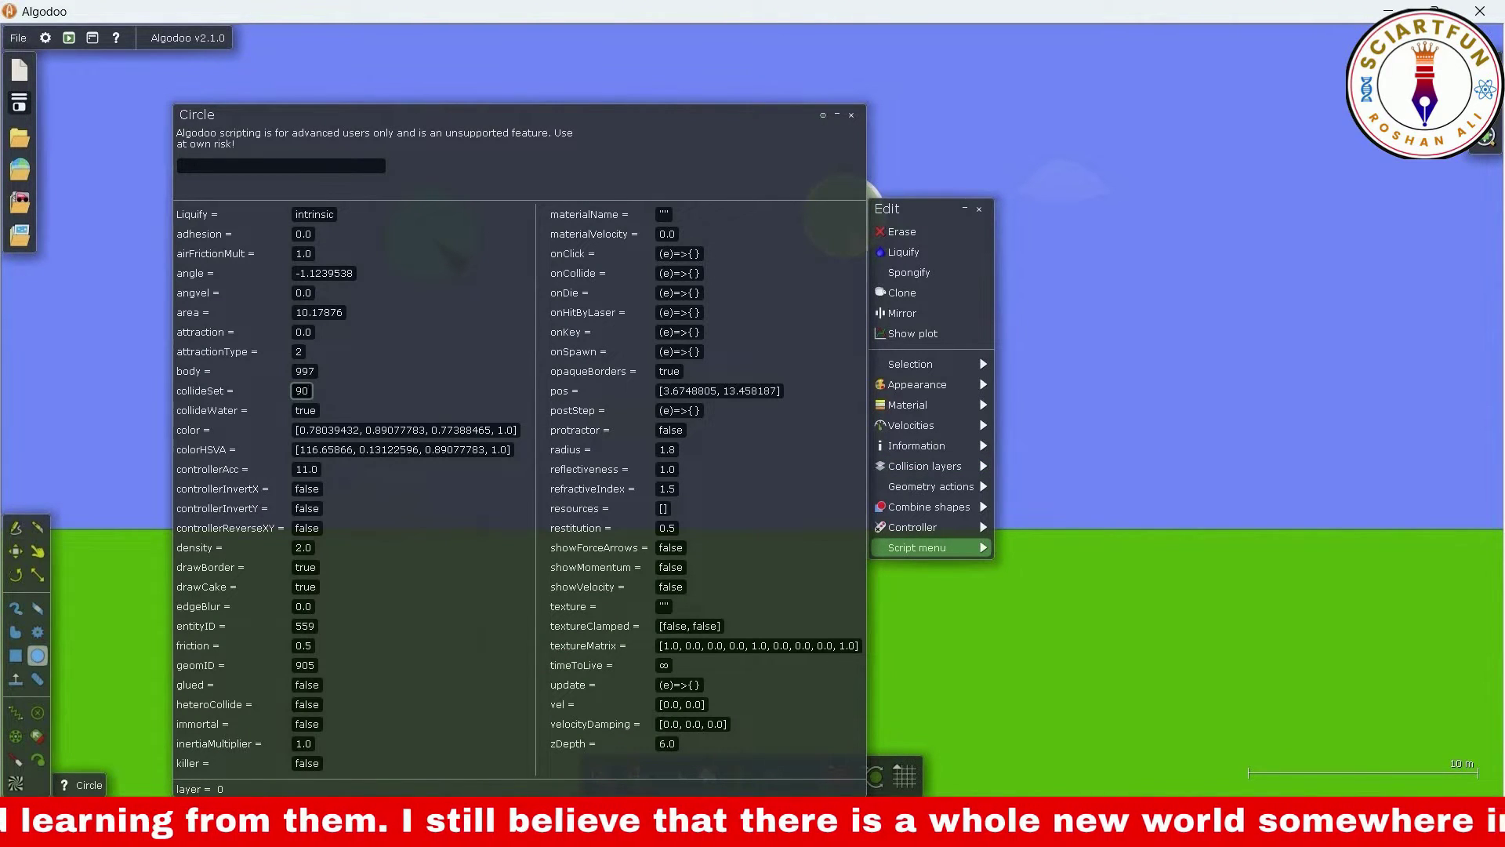
{"action": "key", "text": "Return"}
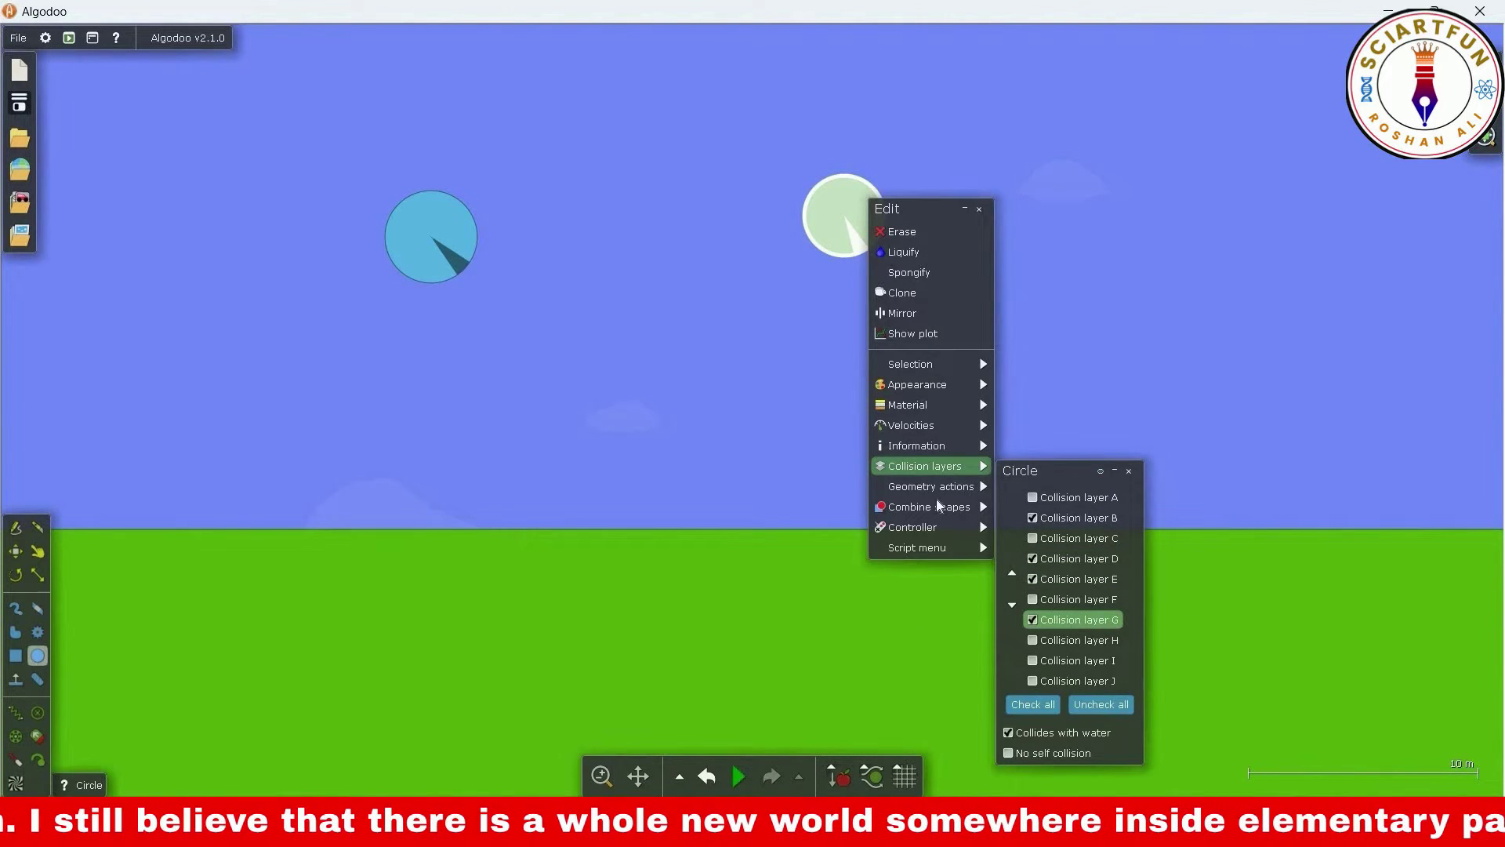
Set the pale green circle's collideSet property to 110, check its collision layers, and reopen its script properties
{"action": "left_click", "coordinate": [933, 547]}
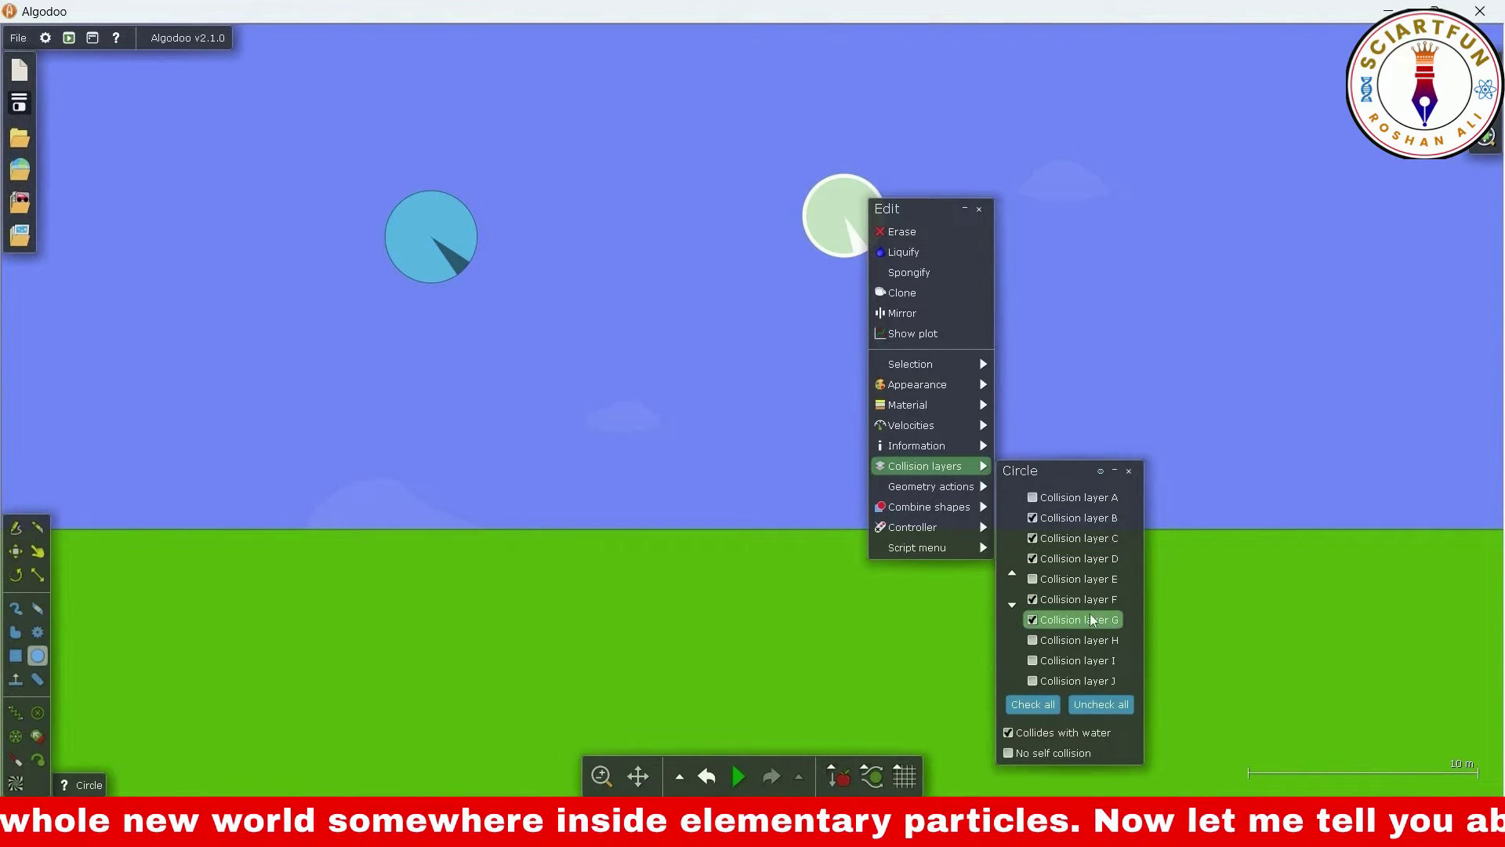
{"action": "mouse_move", "coordinate": [917, 545]}
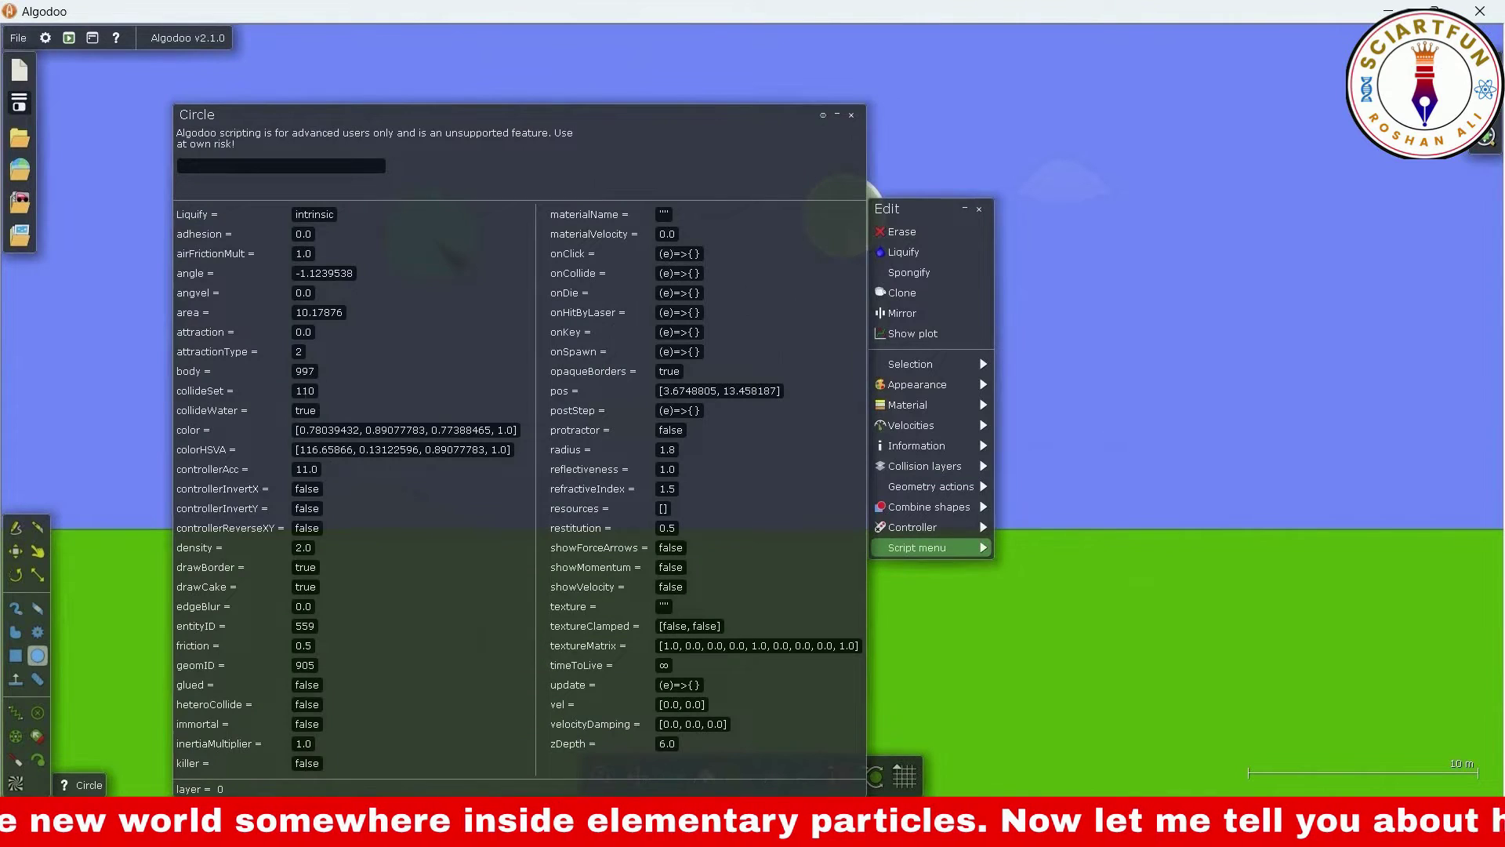
Try collideSet values 200 and 300 on the pale green circle, checking its collision layers
{"action": "left_click", "coordinate": [305, 391]}
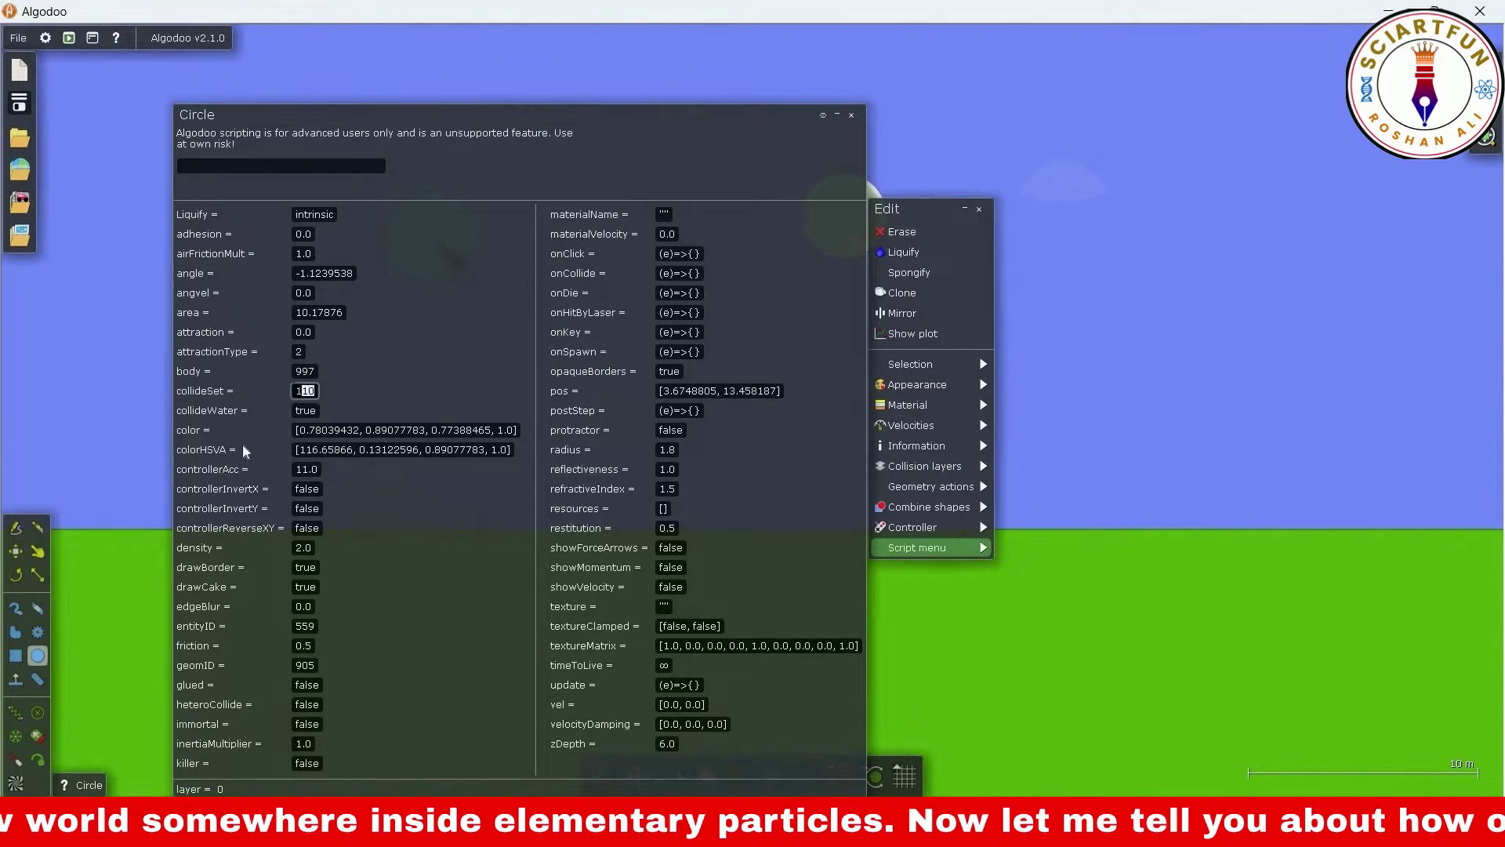
{"action": "type", "text": "200"}
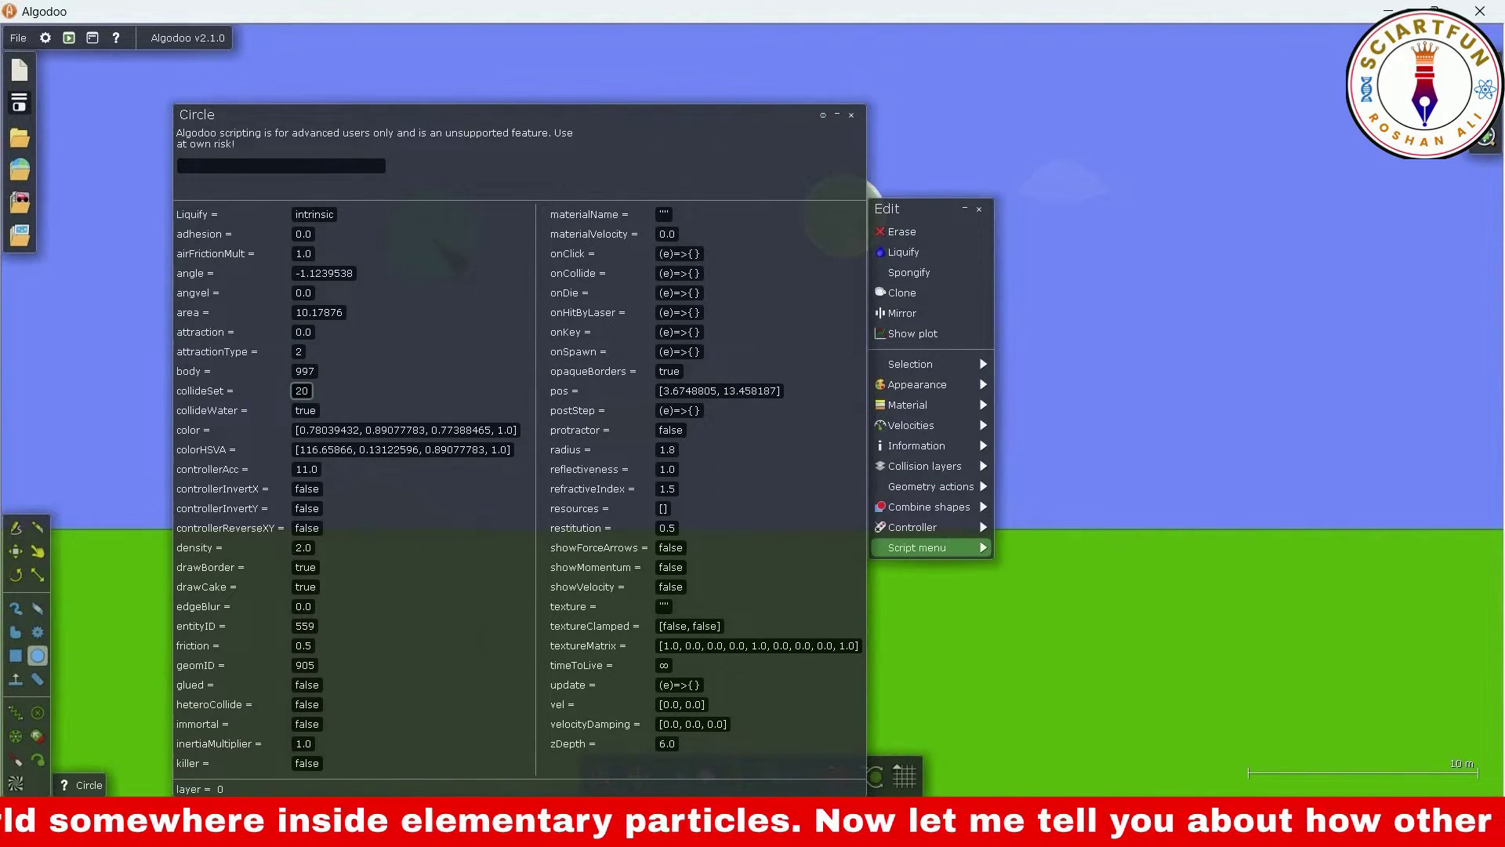
{"action": "key", "text": "Return"}
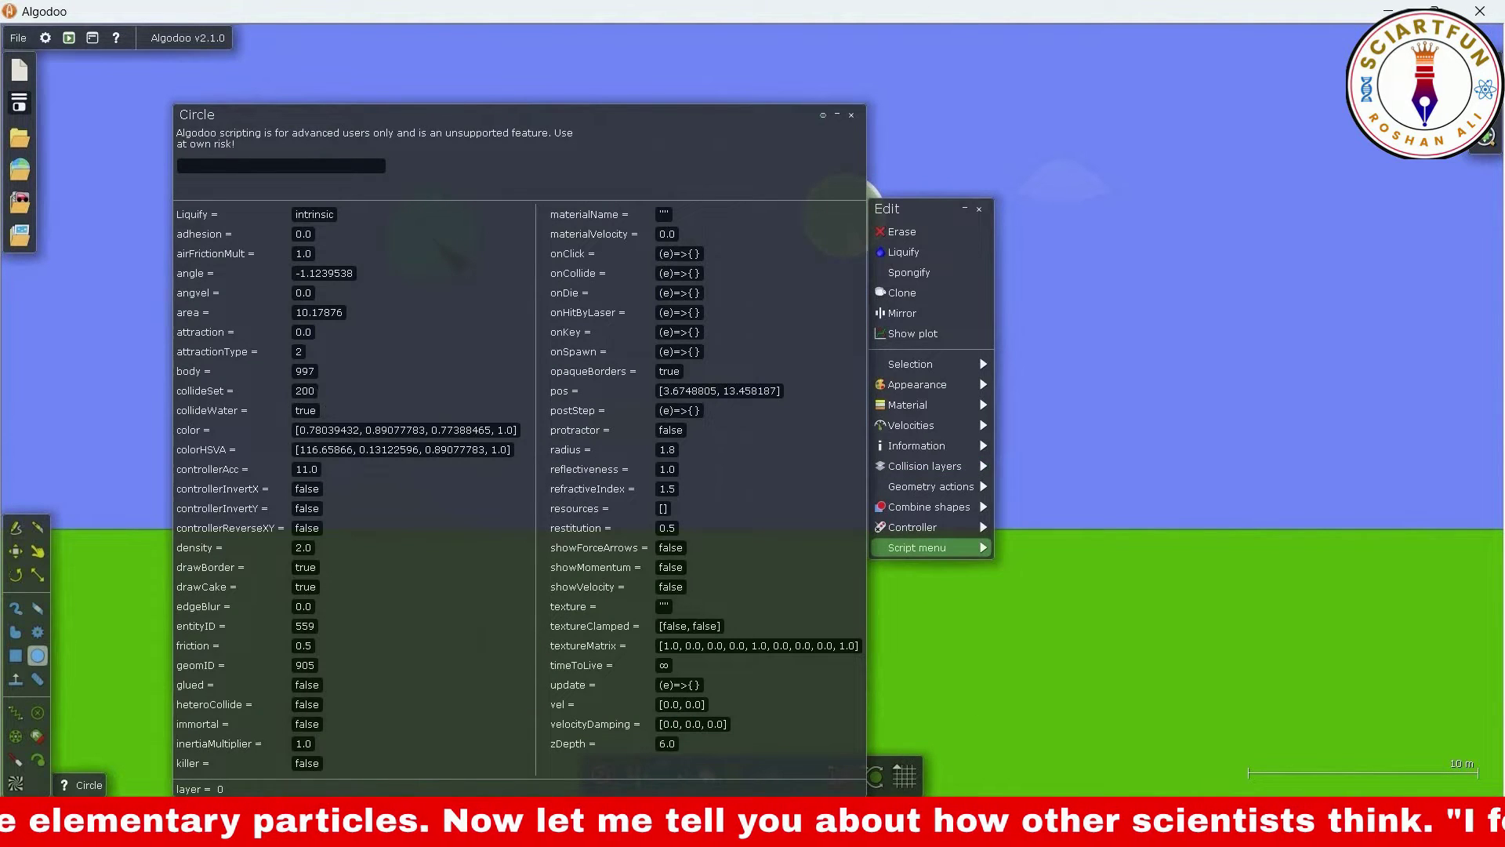
{"action": "type", "text": "3"}
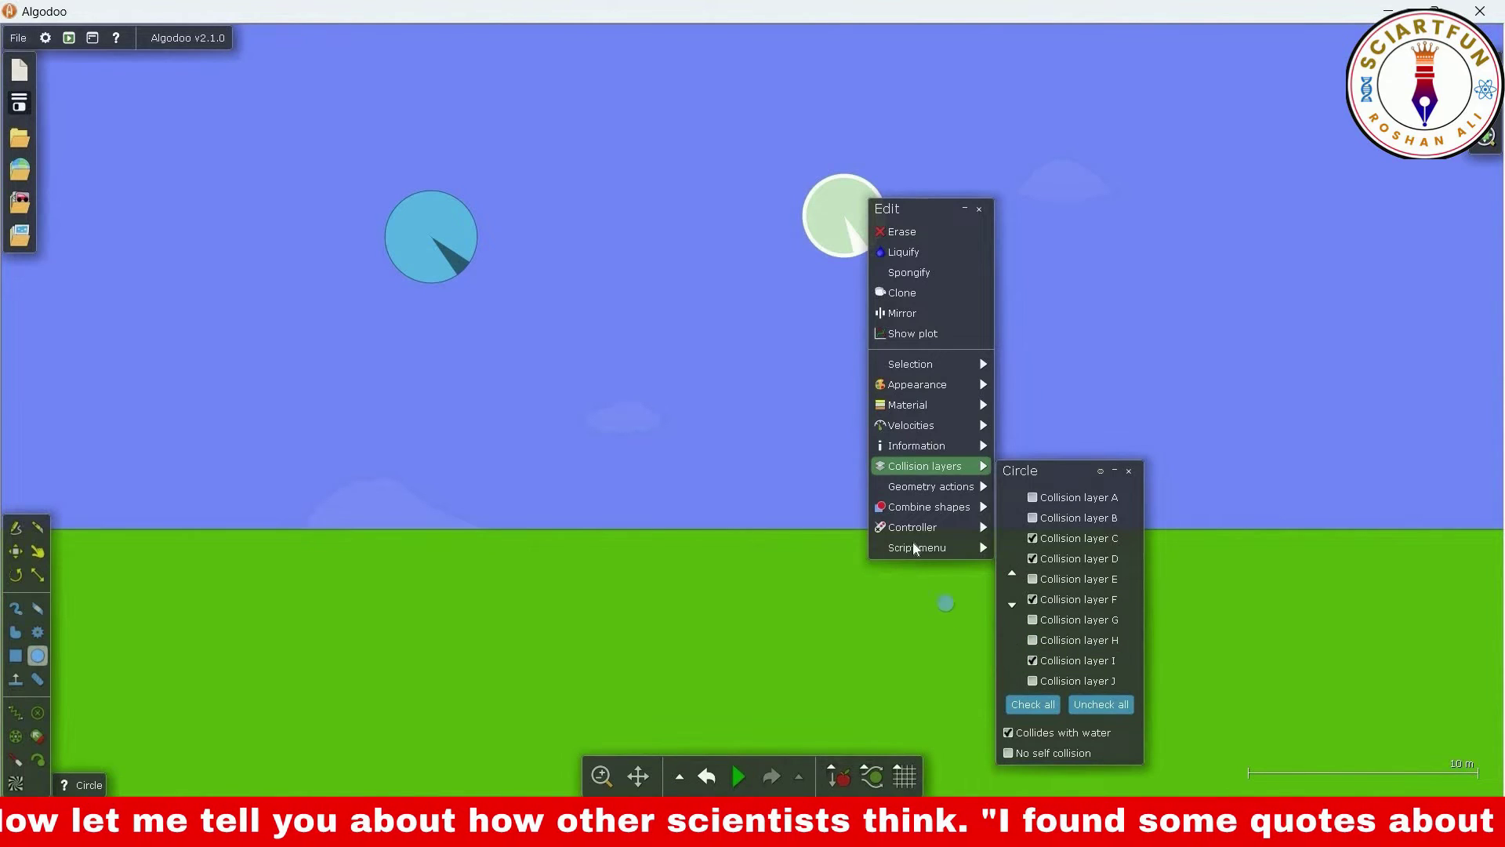
Set the pale green circle's collideSet property to 500 and to 700, and check its collision layers
{"action": "mouse_move", "coordinate": [915, 548]}
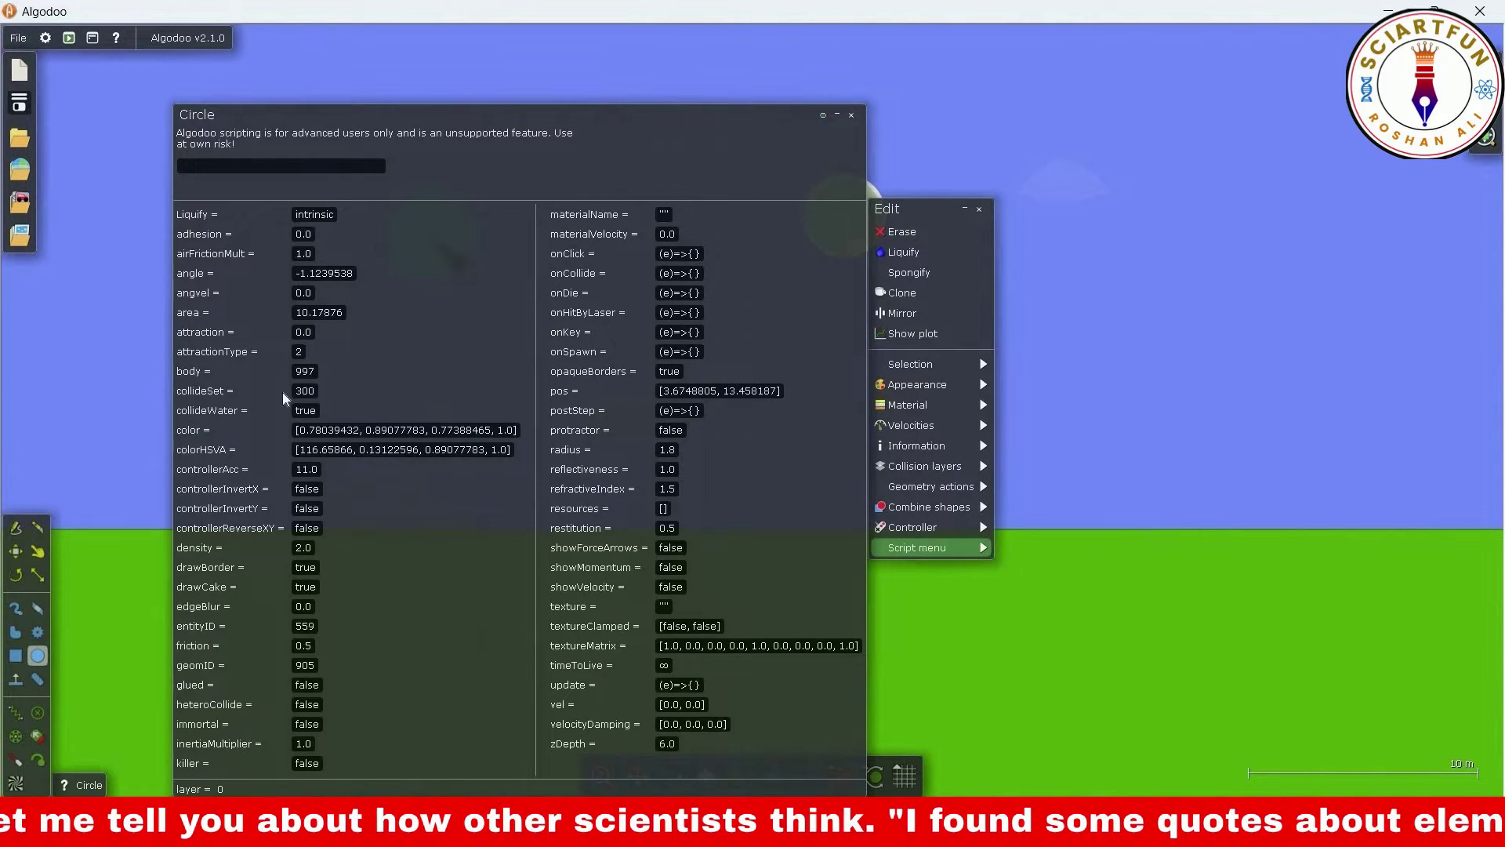
{"action": "type", "text": "500"}
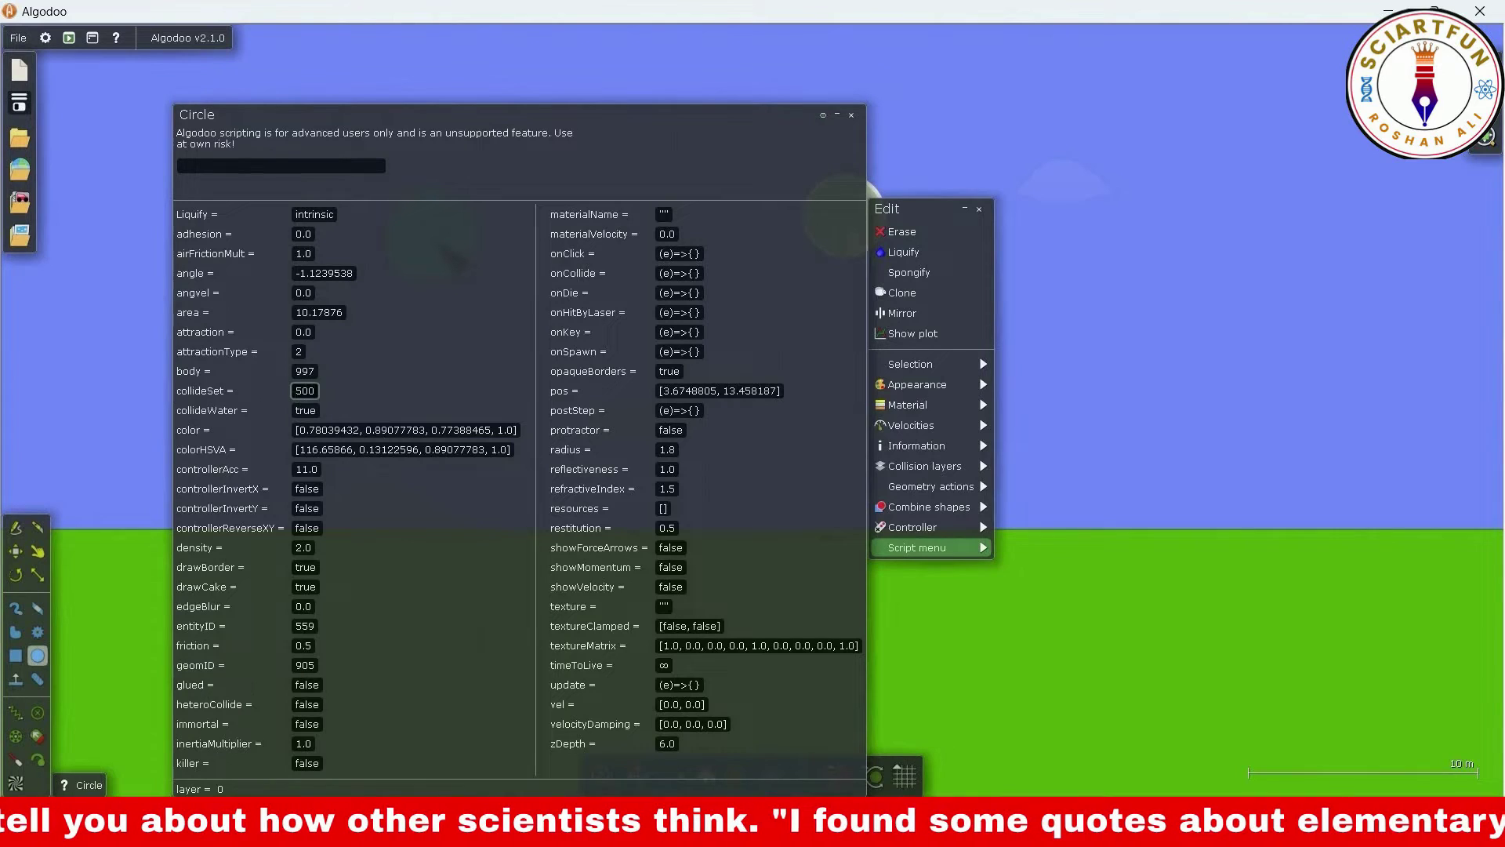
{"action": "key", "text": "Return"}
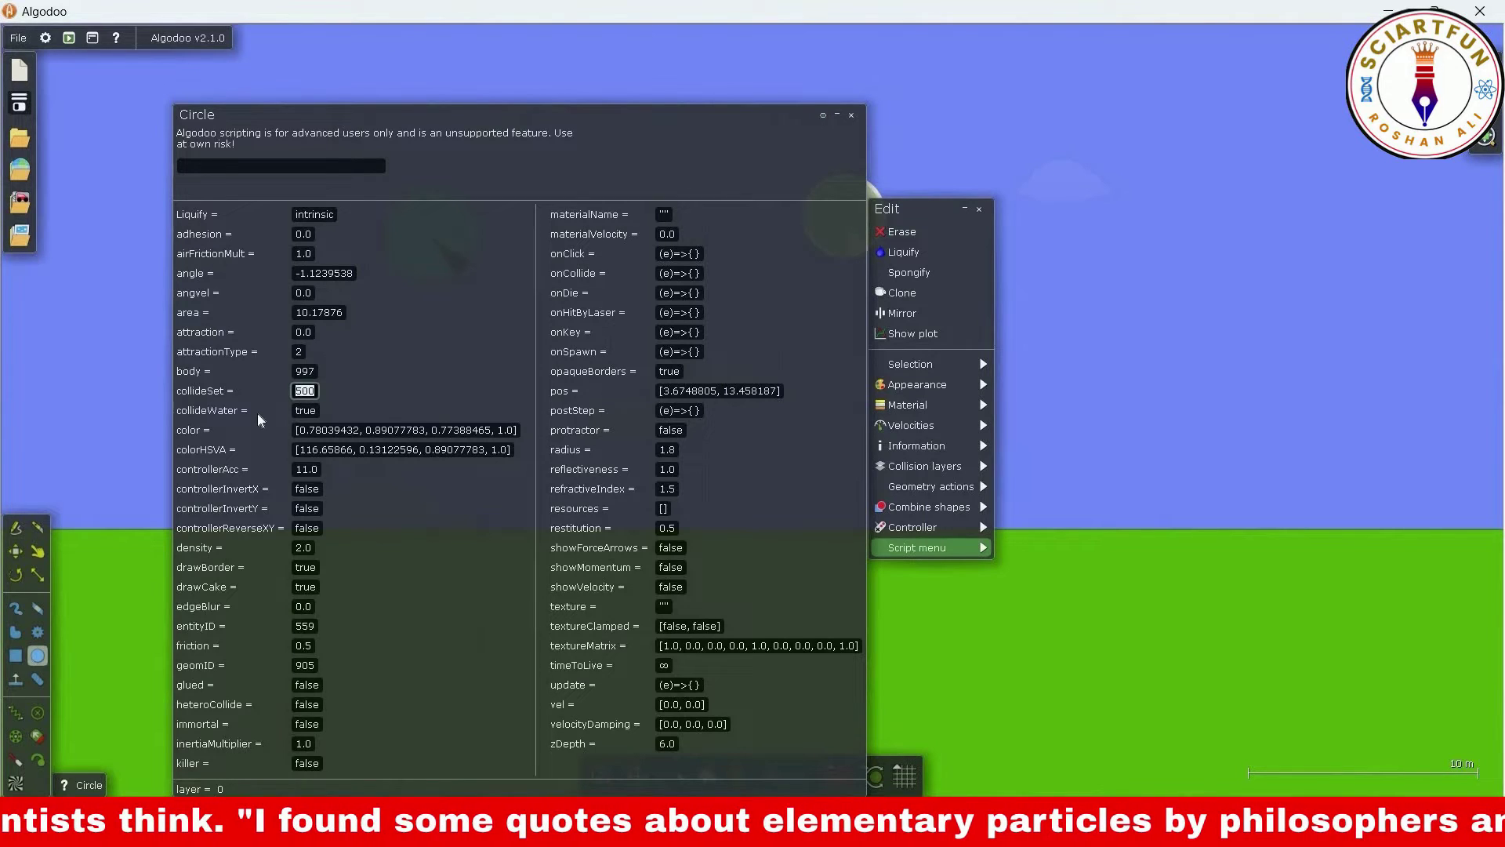
{"action": "type", "text": "700"}
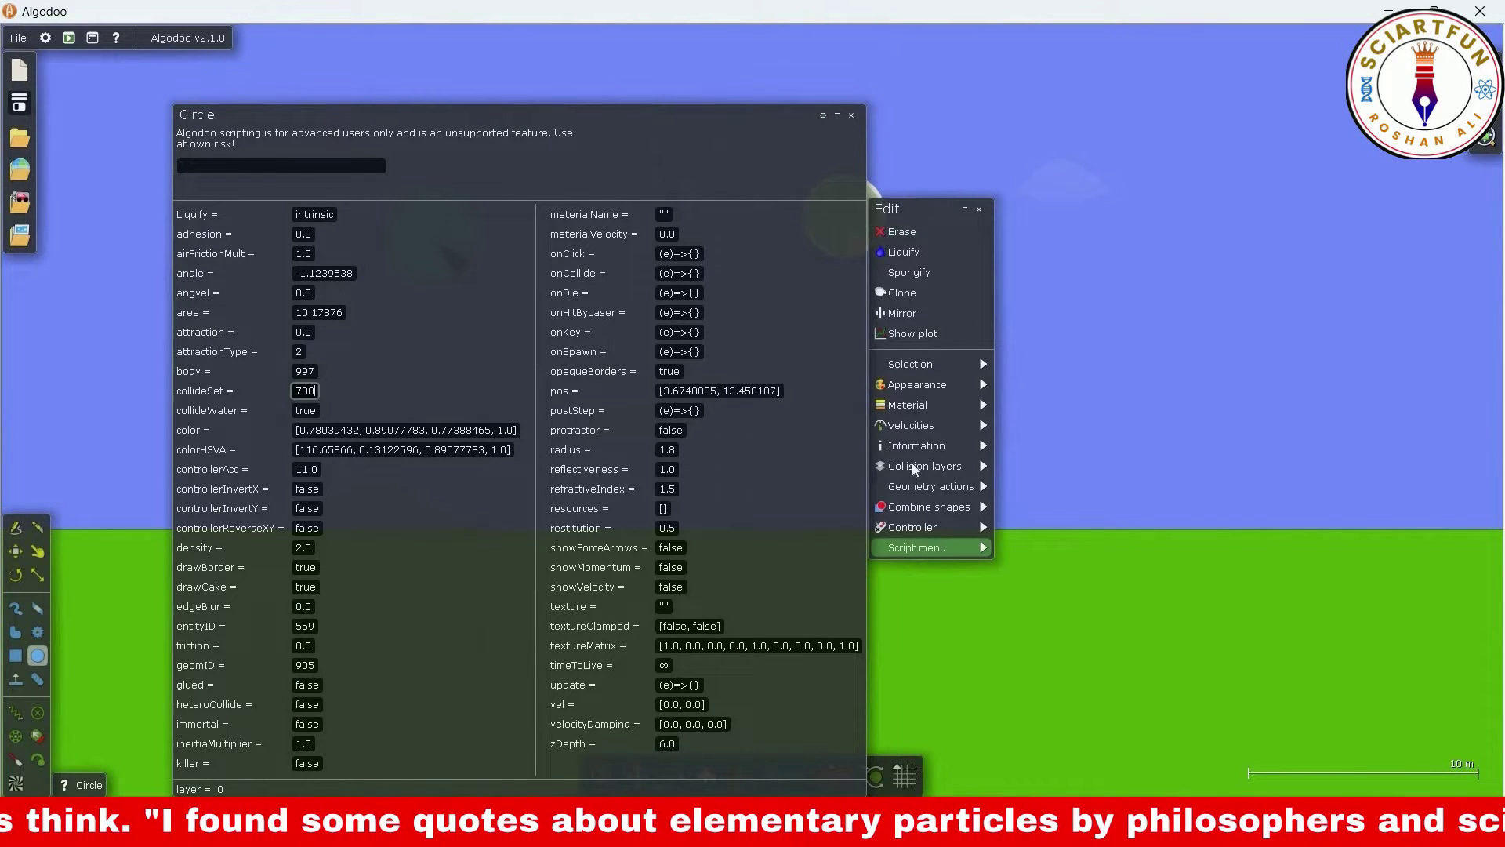
{"action": "key", "text": "Return"}
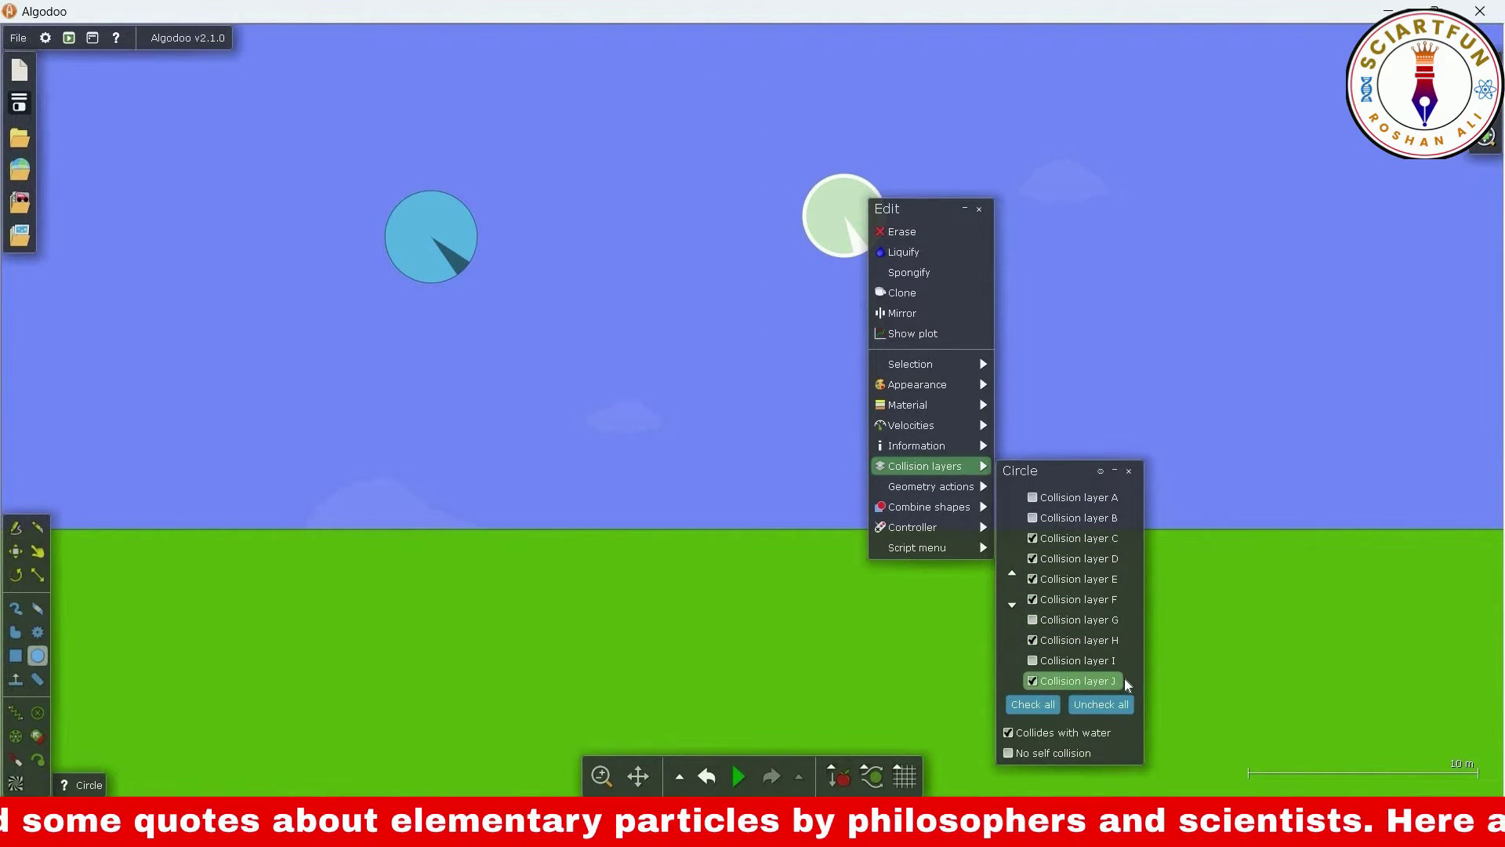
{"action": "left_click", "coordinate": [681, 377]}
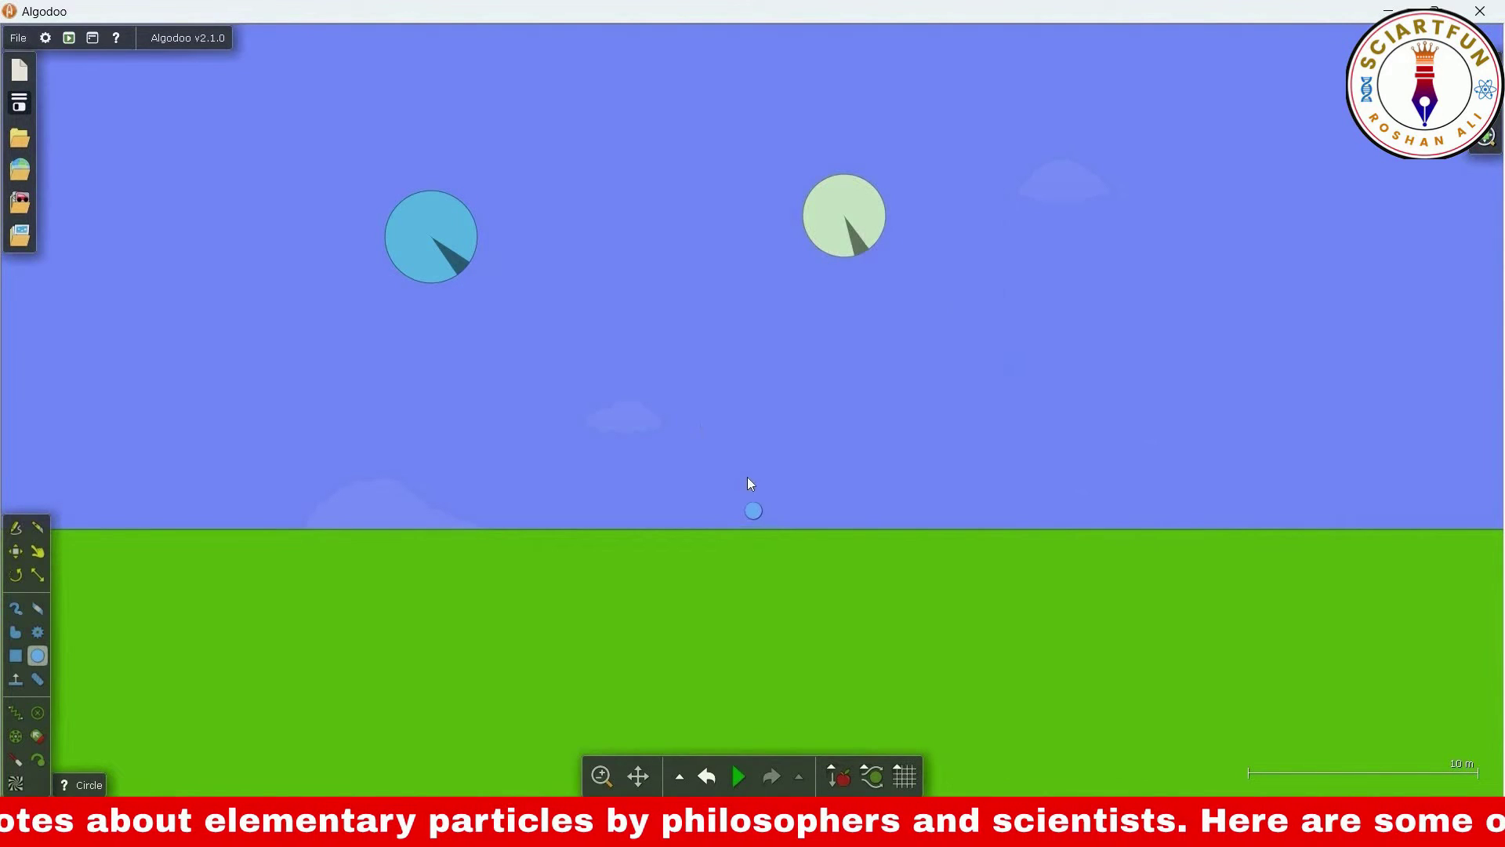
Switch to the lesson notes in WordPad and highlight the collidewater line
{"action": "key", "text": "alt+Tab"}
{"action": "left_click", "coordinate": [816, 409]}
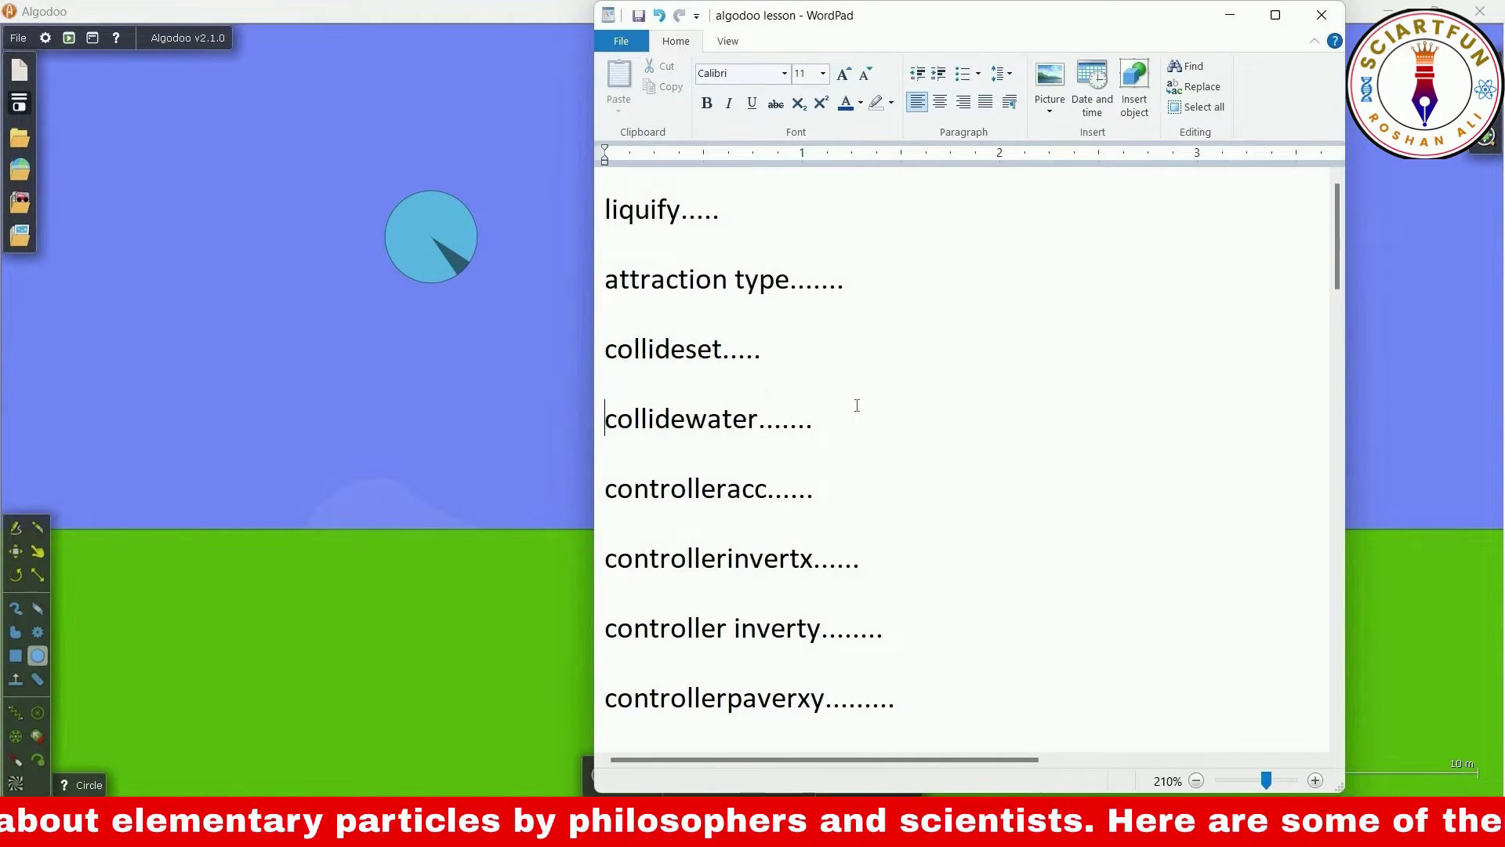
{"action": "key", "text": "Home"}
{"action": "key", "text": "shift+Right"}
{"action": "key", "text": "shift+Right"}
{"action": "key", "text": "shift+Right"}
{"action": "key", "text": "shift+Right"}
{"action": "key", "text": "shift+Right"}
{"action": "key", "text": "shift+Right"}
{"action": "key", "text": "shift+Right"}
{"action": "key", "text": "shift+End"}
{"action": "key", "text": "shift+Right"}
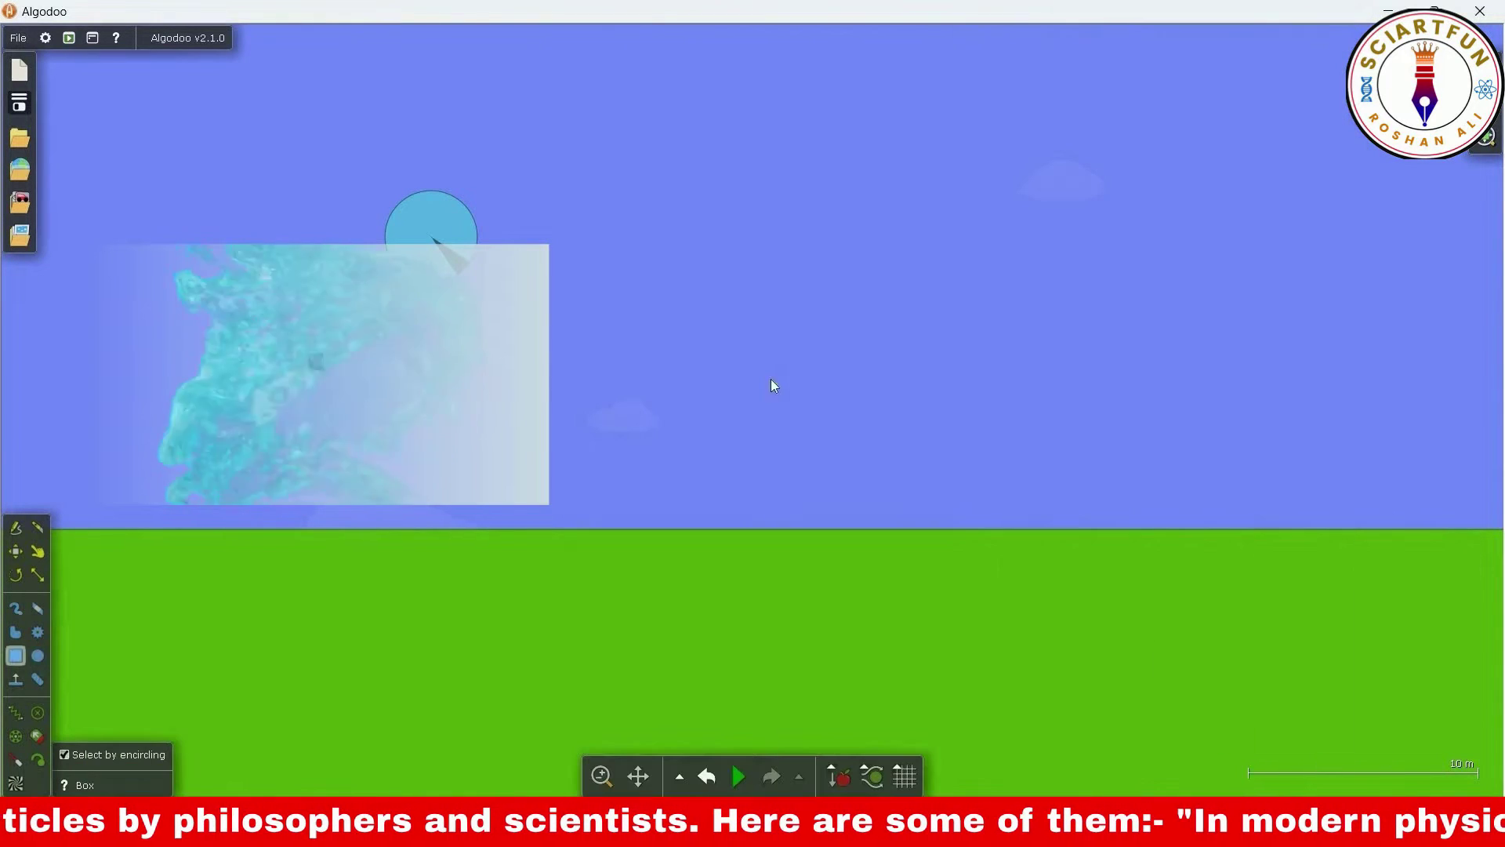
Draw a rectangular box above the ground, liquify it, and briefly run the simulation to let the water spill
{"action": "left_click_drag", "start_coordinate": [770, 378], "coordinate": [960, 457]}
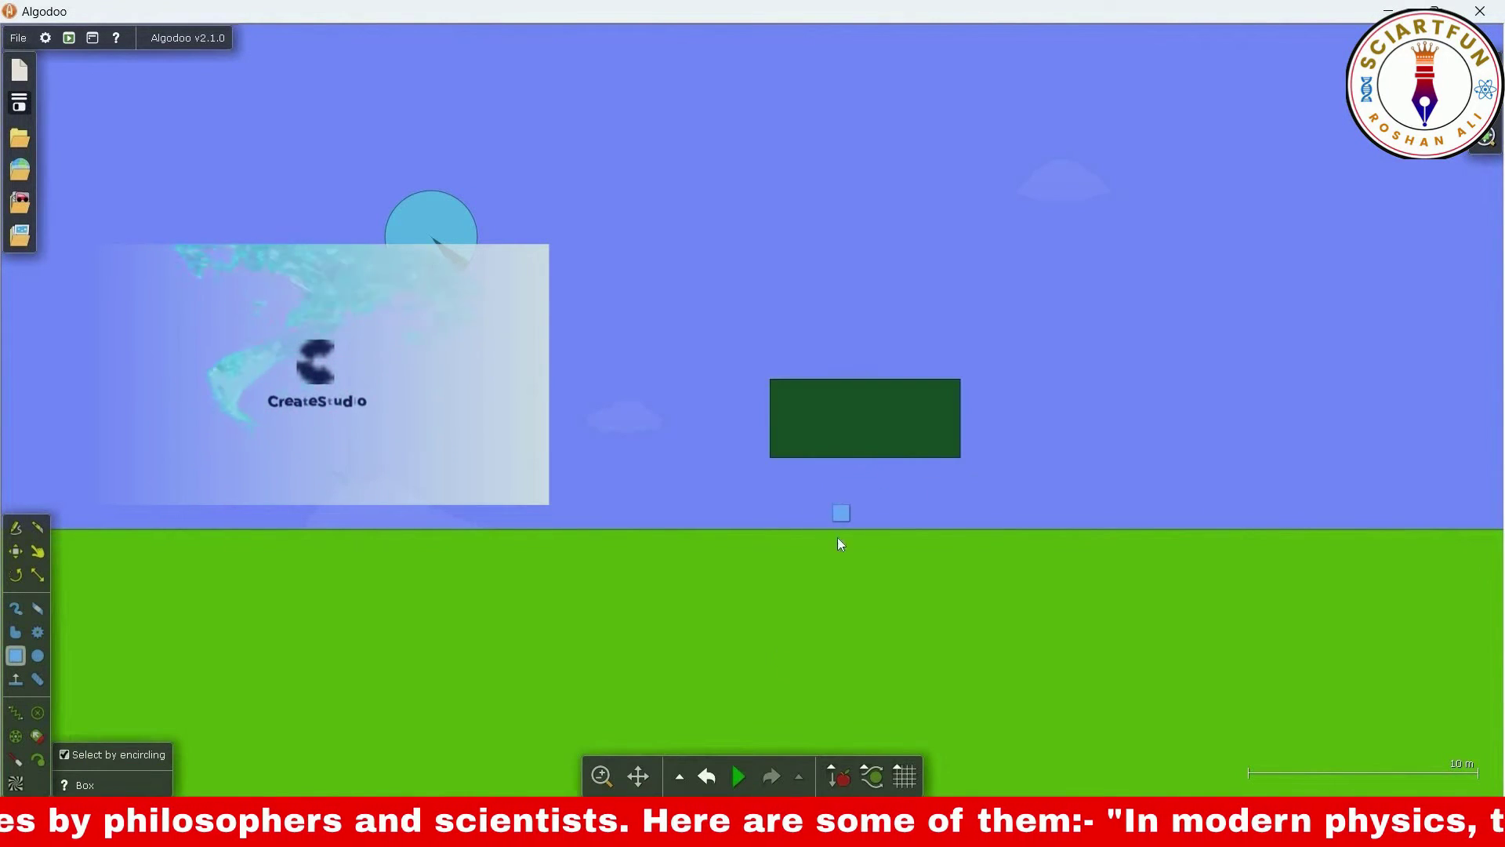
{"action": "right_click", "coordinate": [853, 420]}
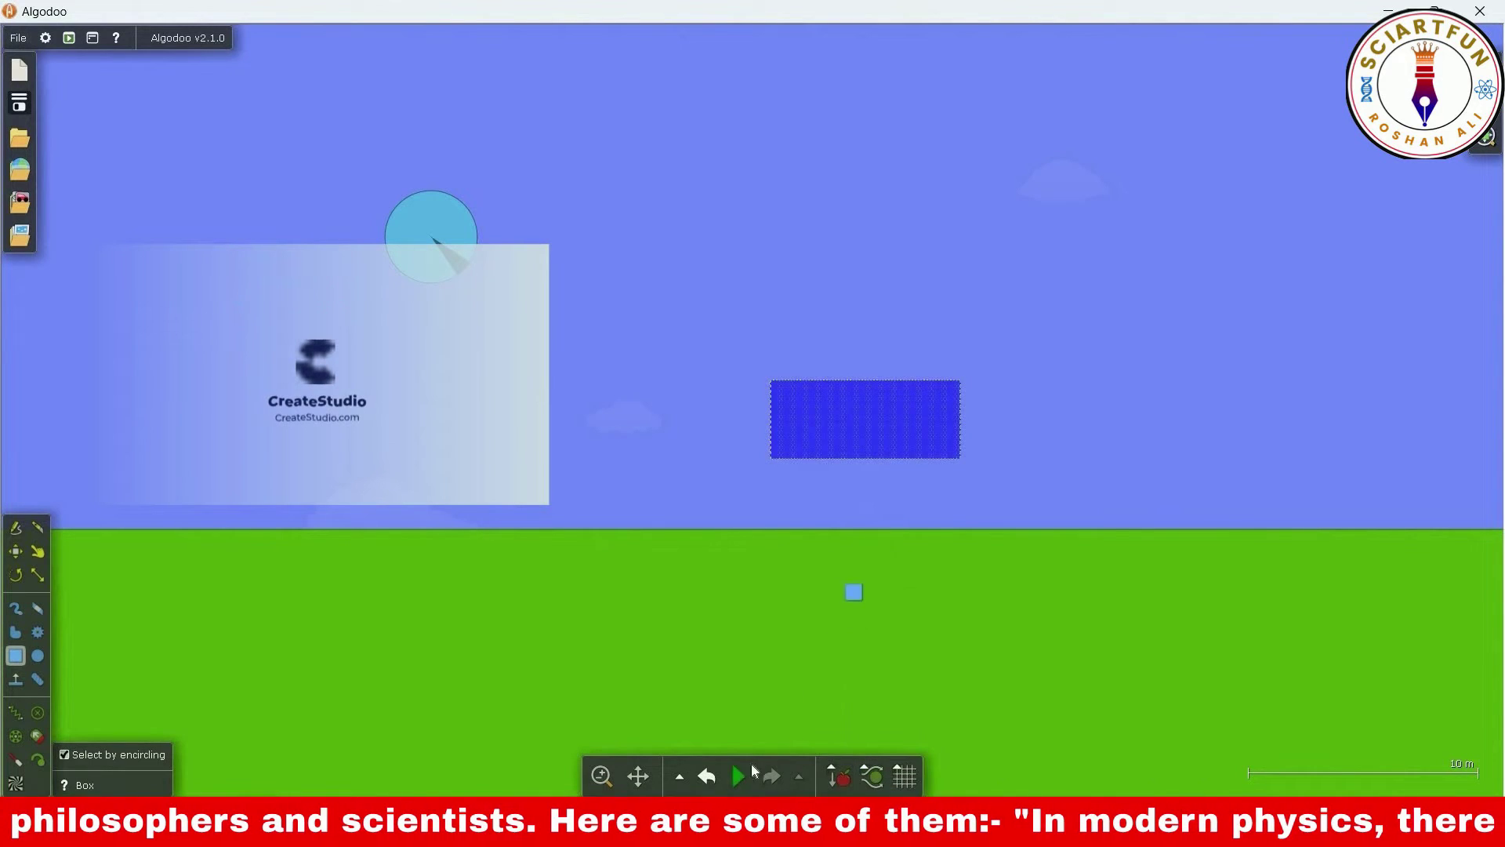
{"action": "left_click", "coordinate": [739, 776]}
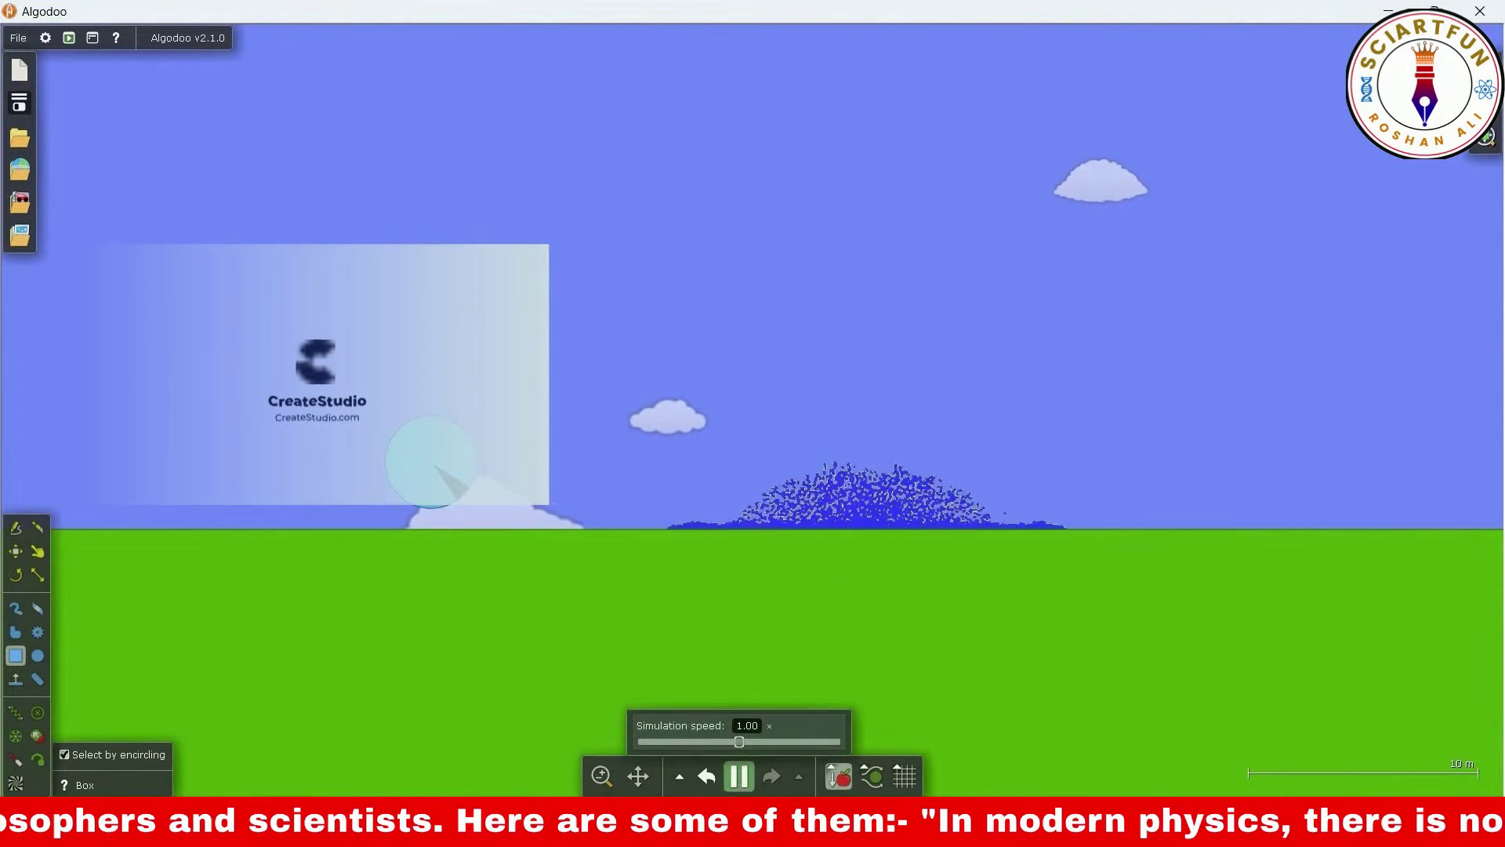
{"action": "left_click", "coordinate": [739, 778]}
Draw a box about 0.57 by 0.29 m beside the spilling water and run the simulation to test their collision
{"action": "scroll", "coordinate": [787, 529], "scroll_direction": "up", "scroll_amount": 10}
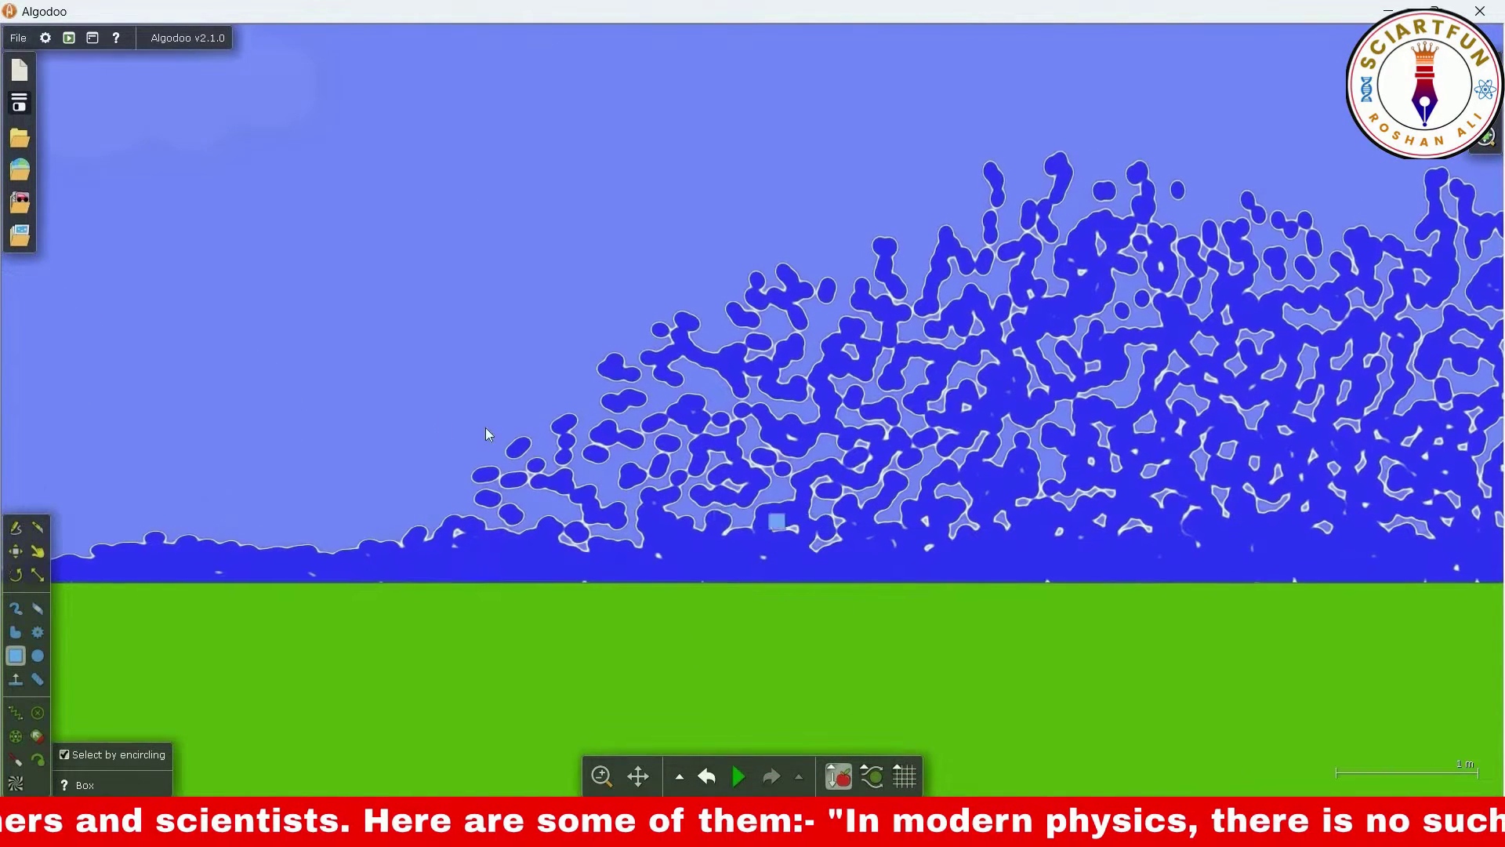
{"action": "left_click_drag", "start_coordinate": [422, 392], "coordinate": [501, 431]}
{"action": "left_click", "coordinate": [743, 780]}
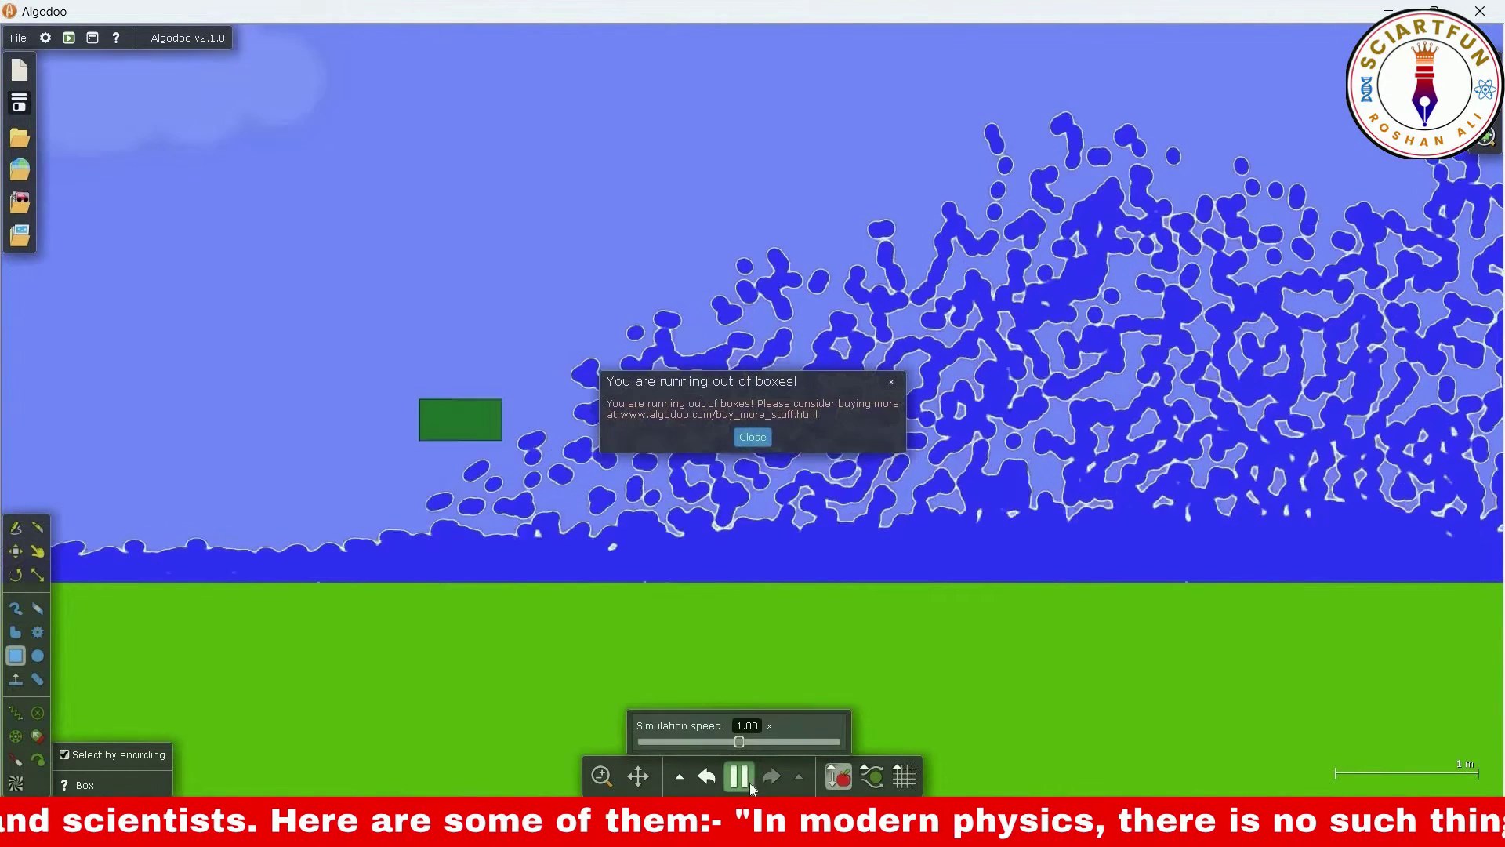
{"action": "key", "text": "ctrl+z"}
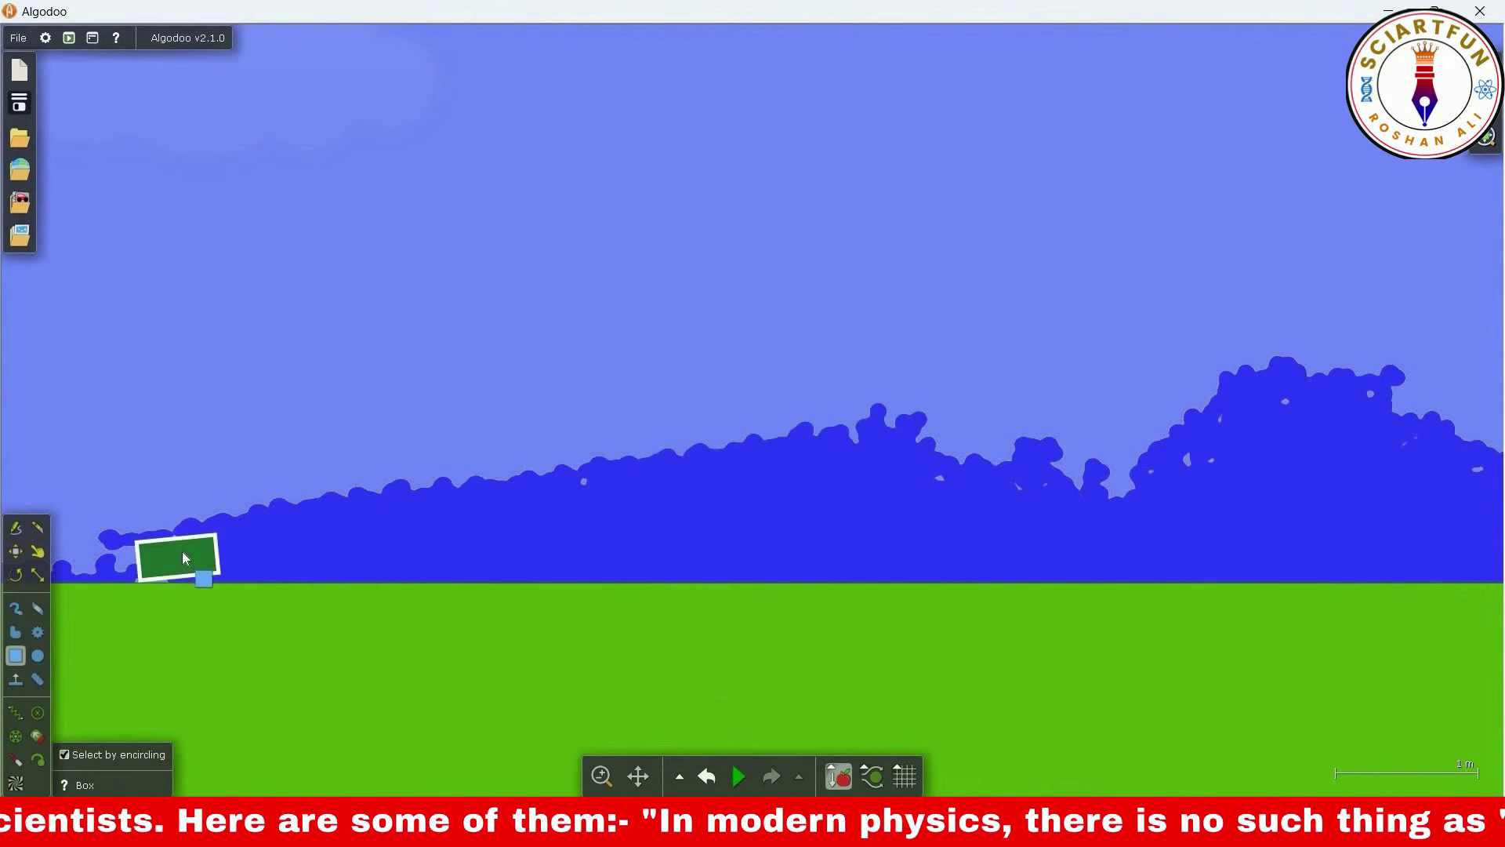
{"action": "left_click", "coordinate": [739, 776]}
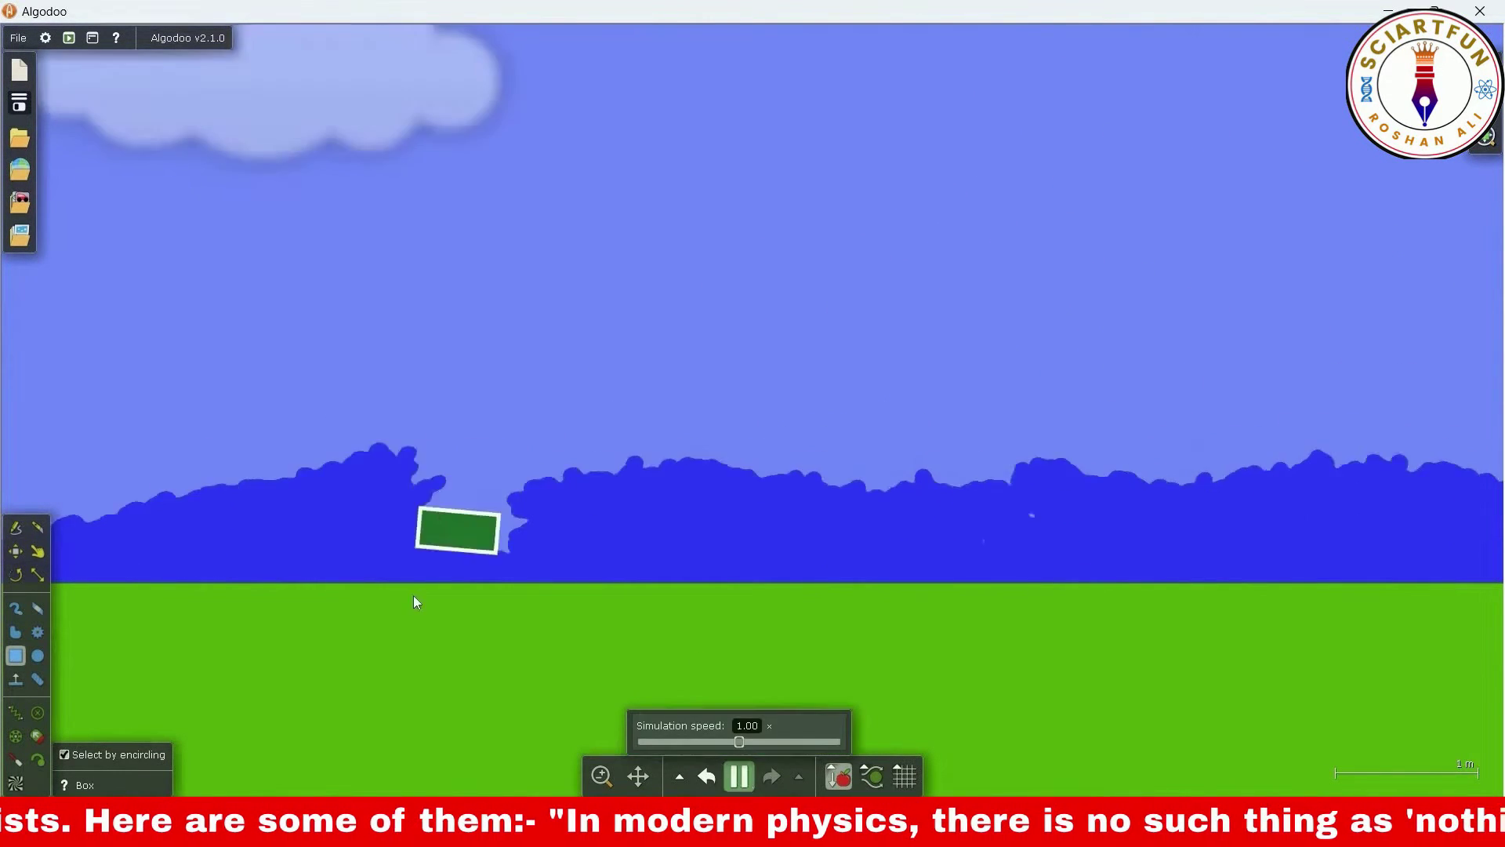
{"action": "key", "text": "space"}
Move the small green box above the water and set its collideWater script property to false
{"action": "left_click_drag", "start_coordinate": [426, 547], "coordinate": [801, 310]}
{"action": "right_click", "coordinate": [802, 311]}
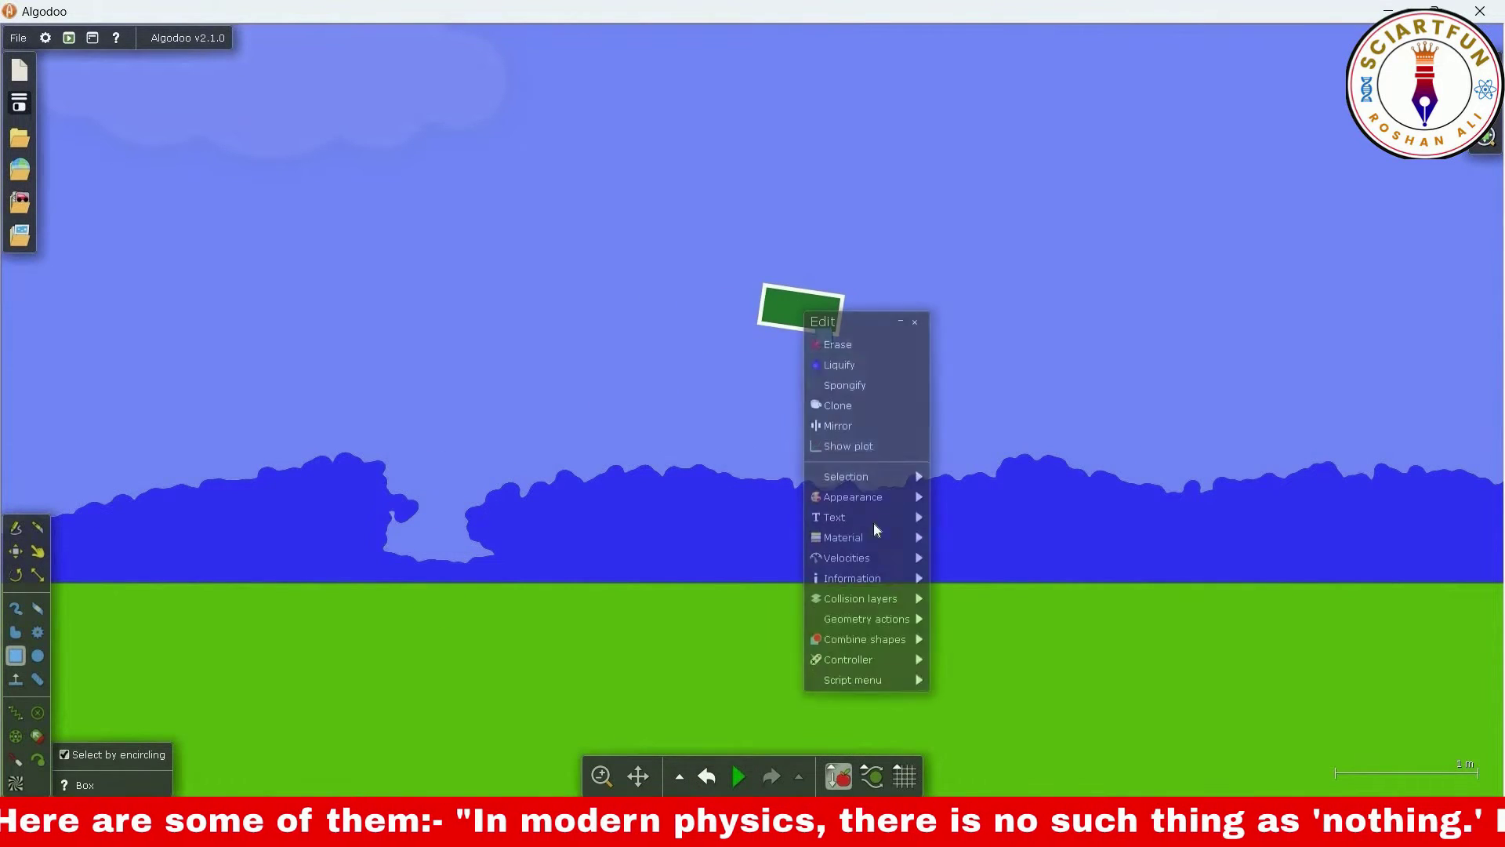
{"action": "left_click", "coordinate": [891, 683]}
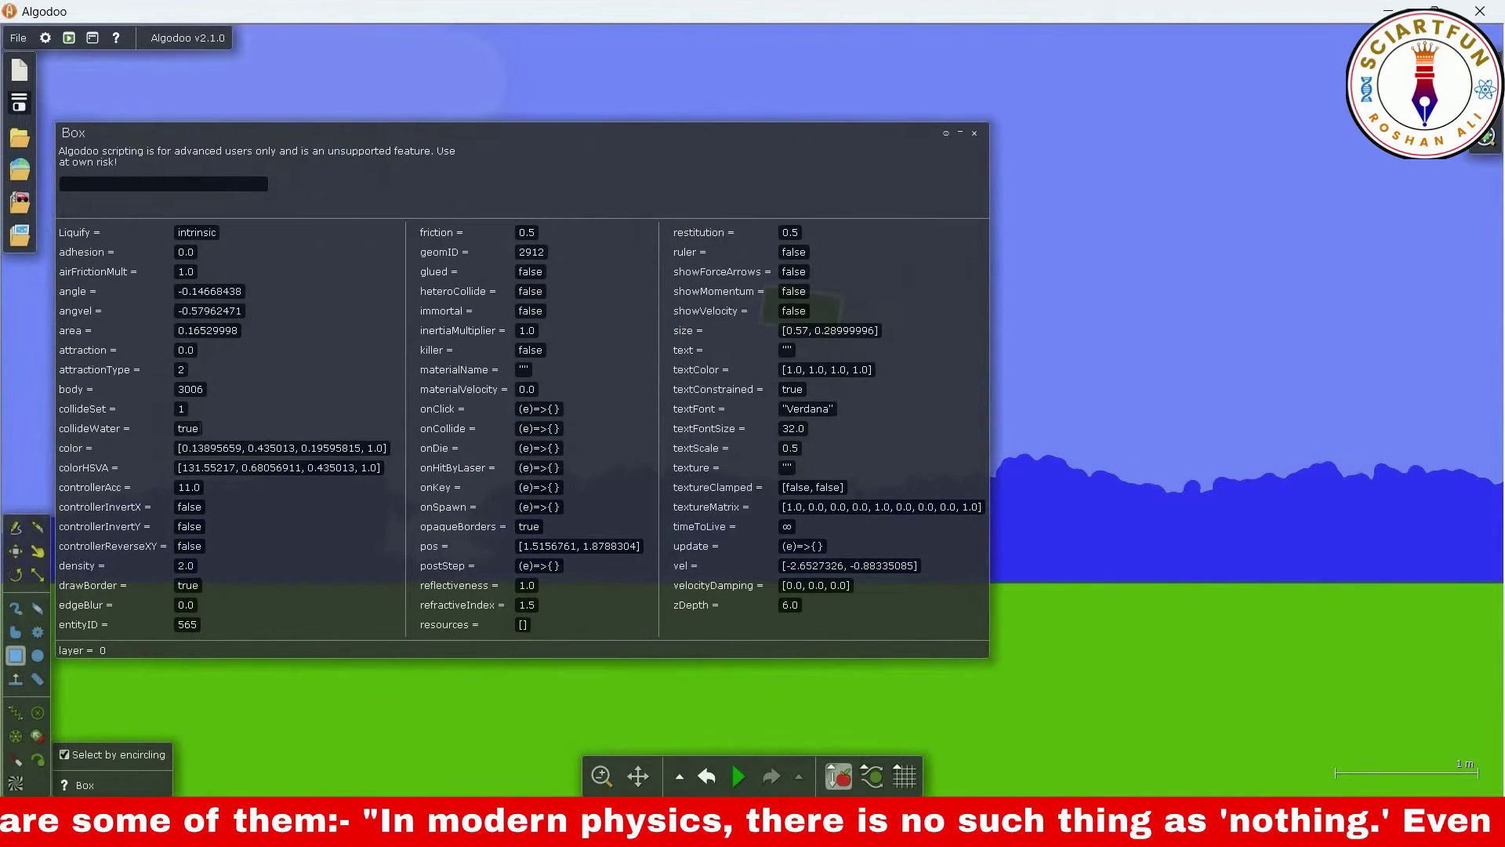
{"action": "left_click", "coordinate": [189, 428]}
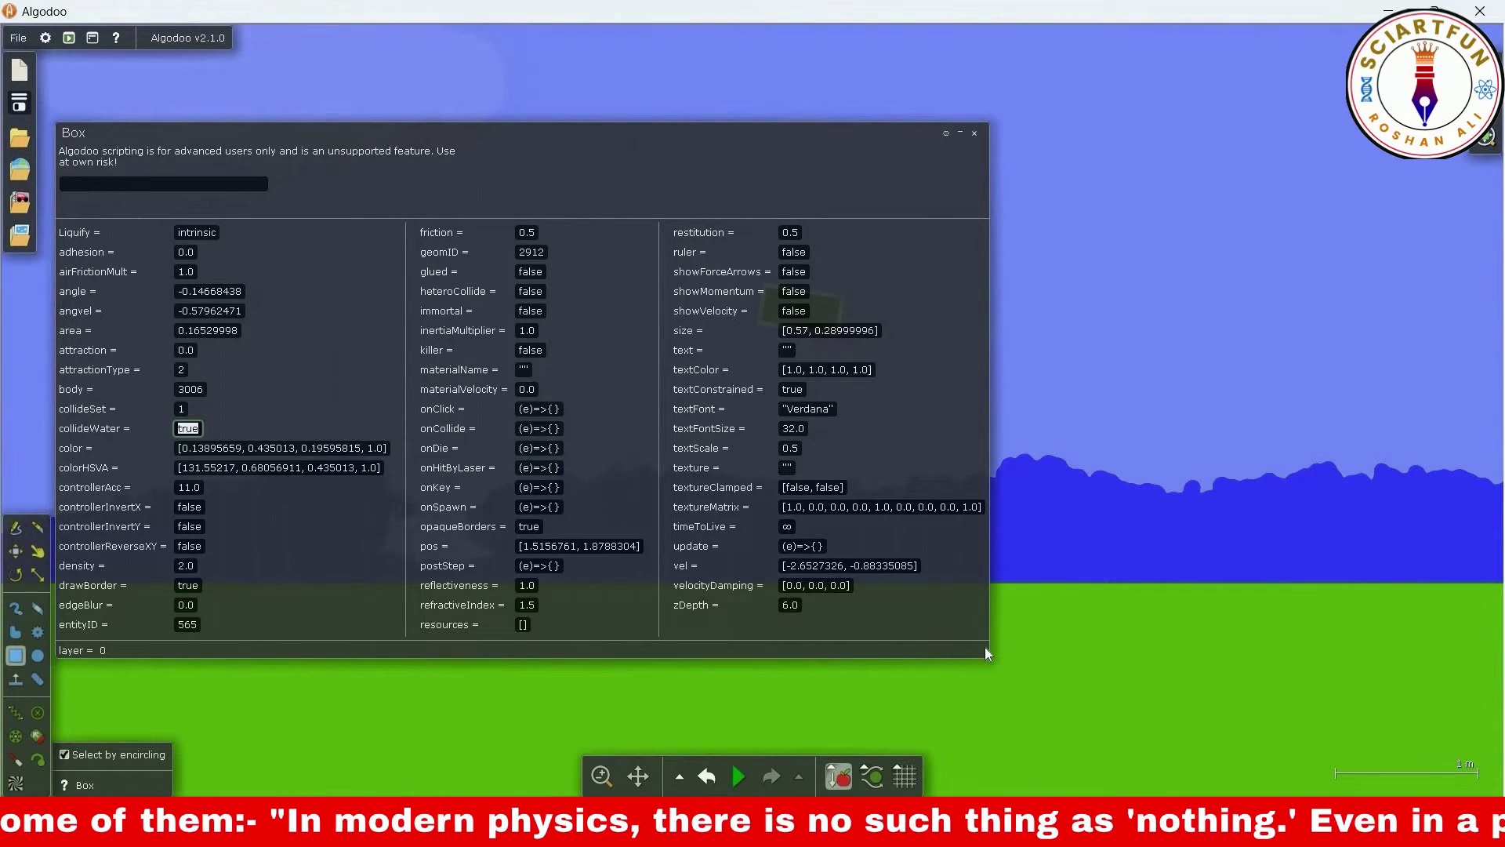
{"action": "type", "text": "false"}
{"action": "key", "text": "Return"}
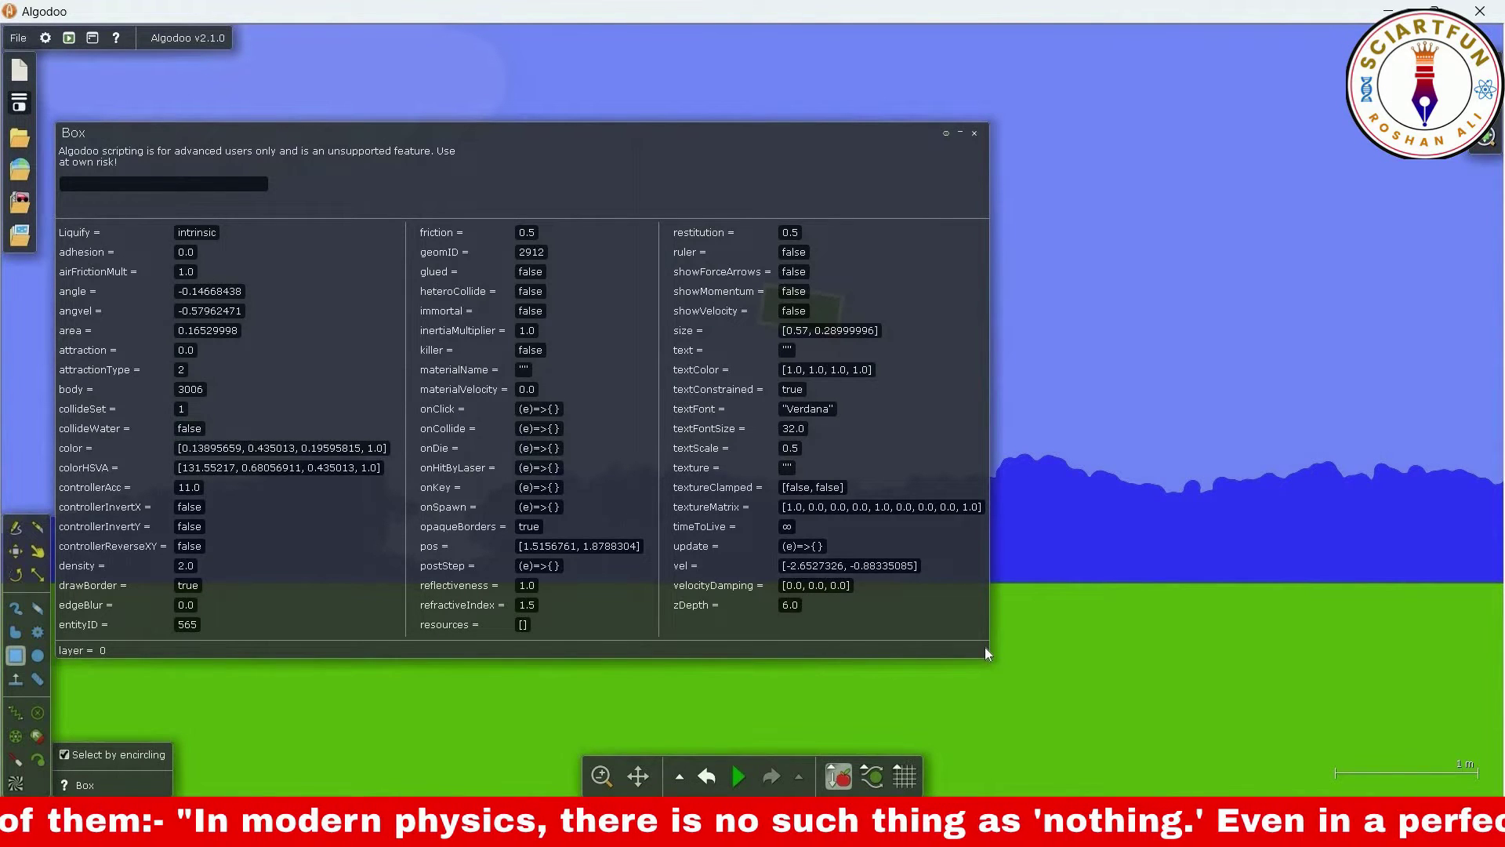
{"action": "left_click", "coordinate": [974, 134]}
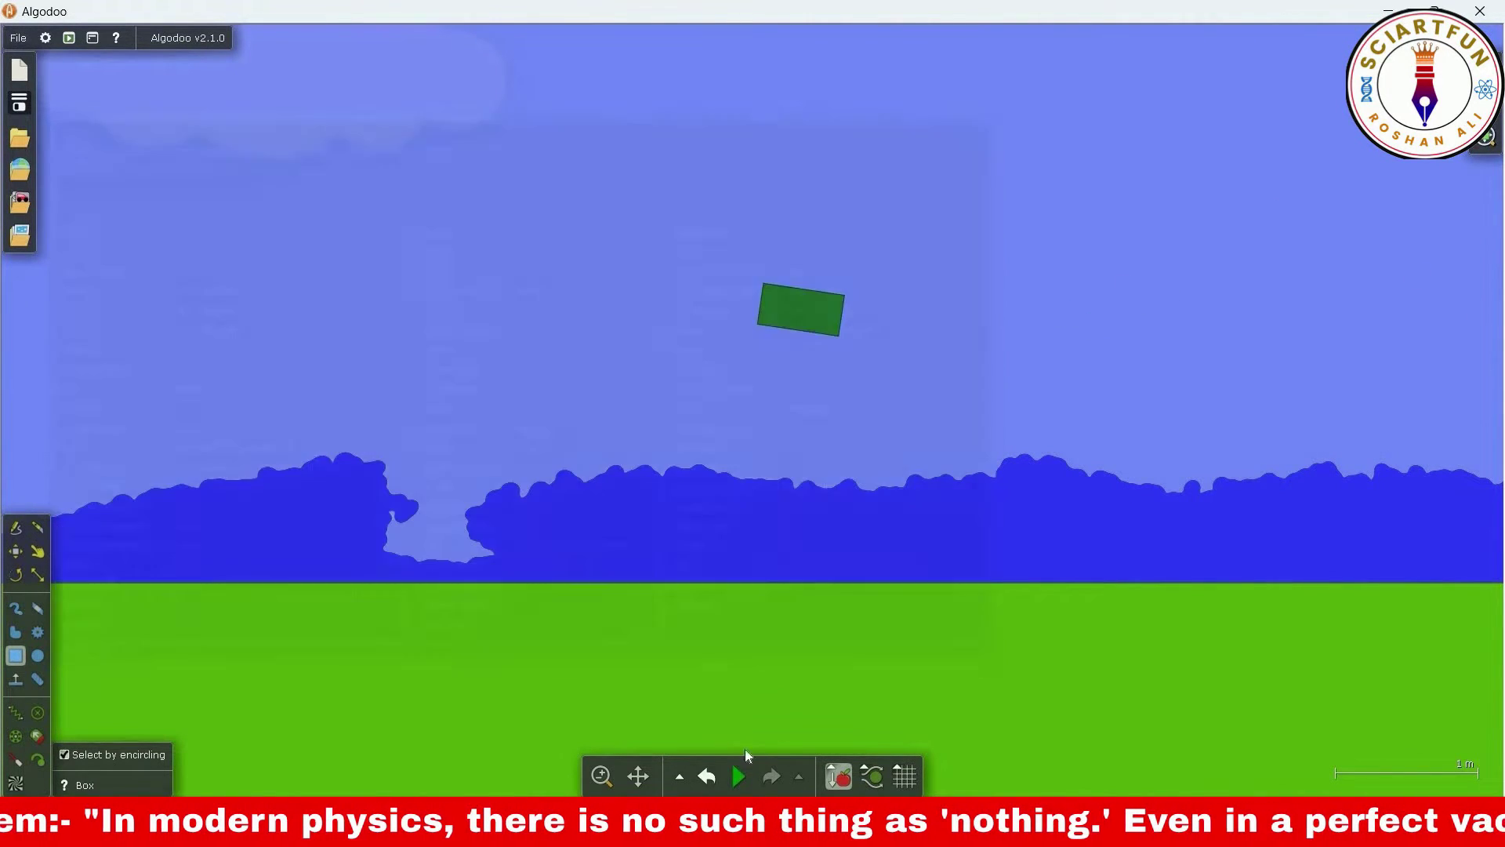
Run the simulation and move the box through the water, and switch its collideWater property back on
{"action": "left_click", "coordinate": [741, 776]}
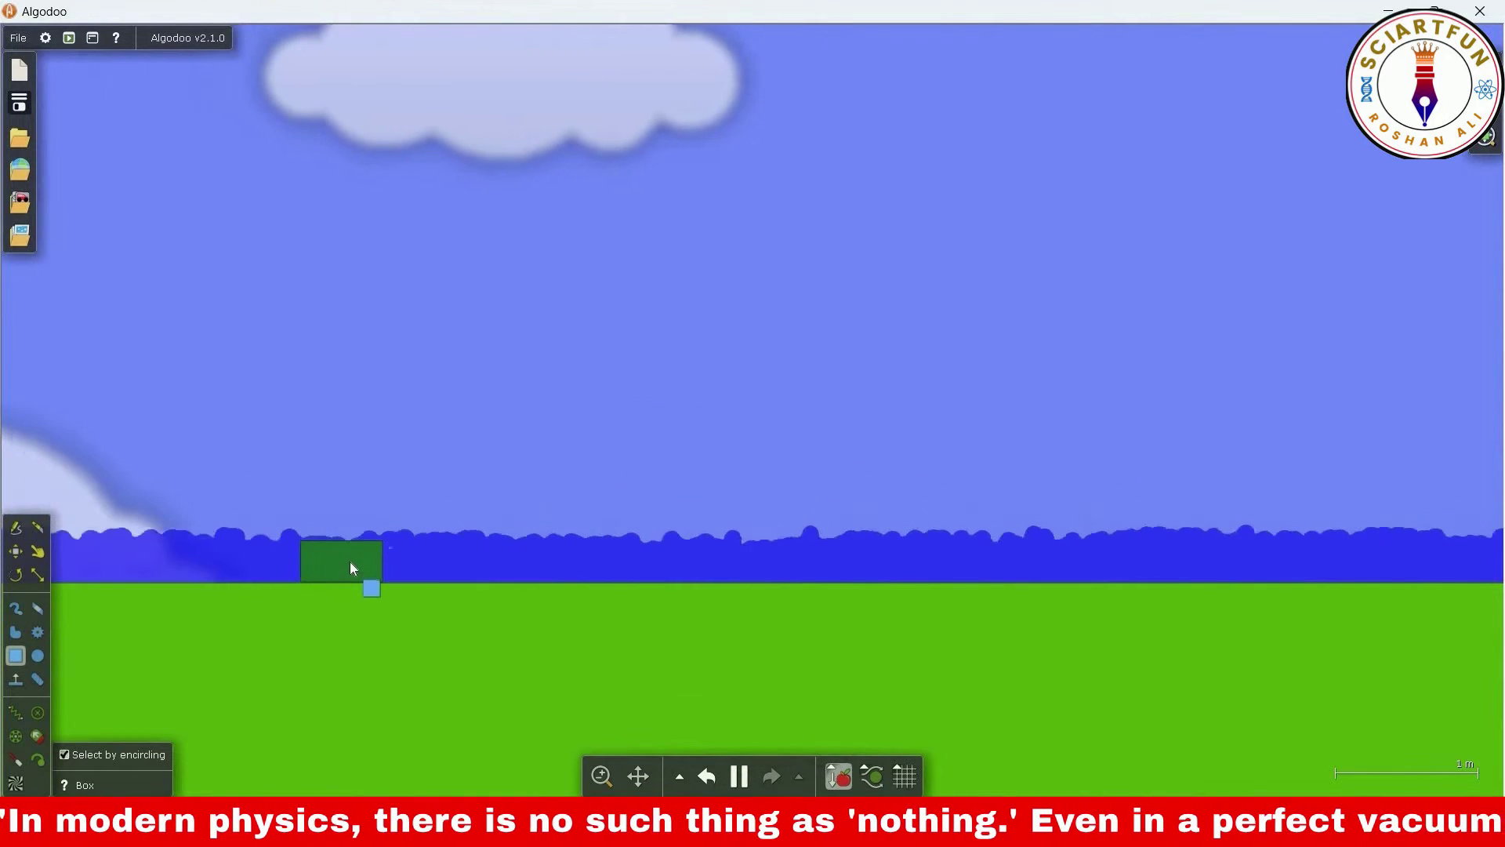
{"action": "mouse_move", "coordinate": [350, 562]}
{"action": "left_mouse_down"}
{"action": "mouse_move", "coordinate": [377, 549]}
{"action": "mouse_move", "coordinate": [651, 548]}
{"action": "mouse_move", "coordinate": [745, 528]}
{"action": "mouse_move", "coordinate": [594, 531]}
{"action": "mouse_move", "coordinate": [689, 618]}
{"action": "mouse_move", "coordinate": [662, 591]}
{"action": "left_mouse_up"}
{"action": "right_click", "coordinate": [647, 553]}
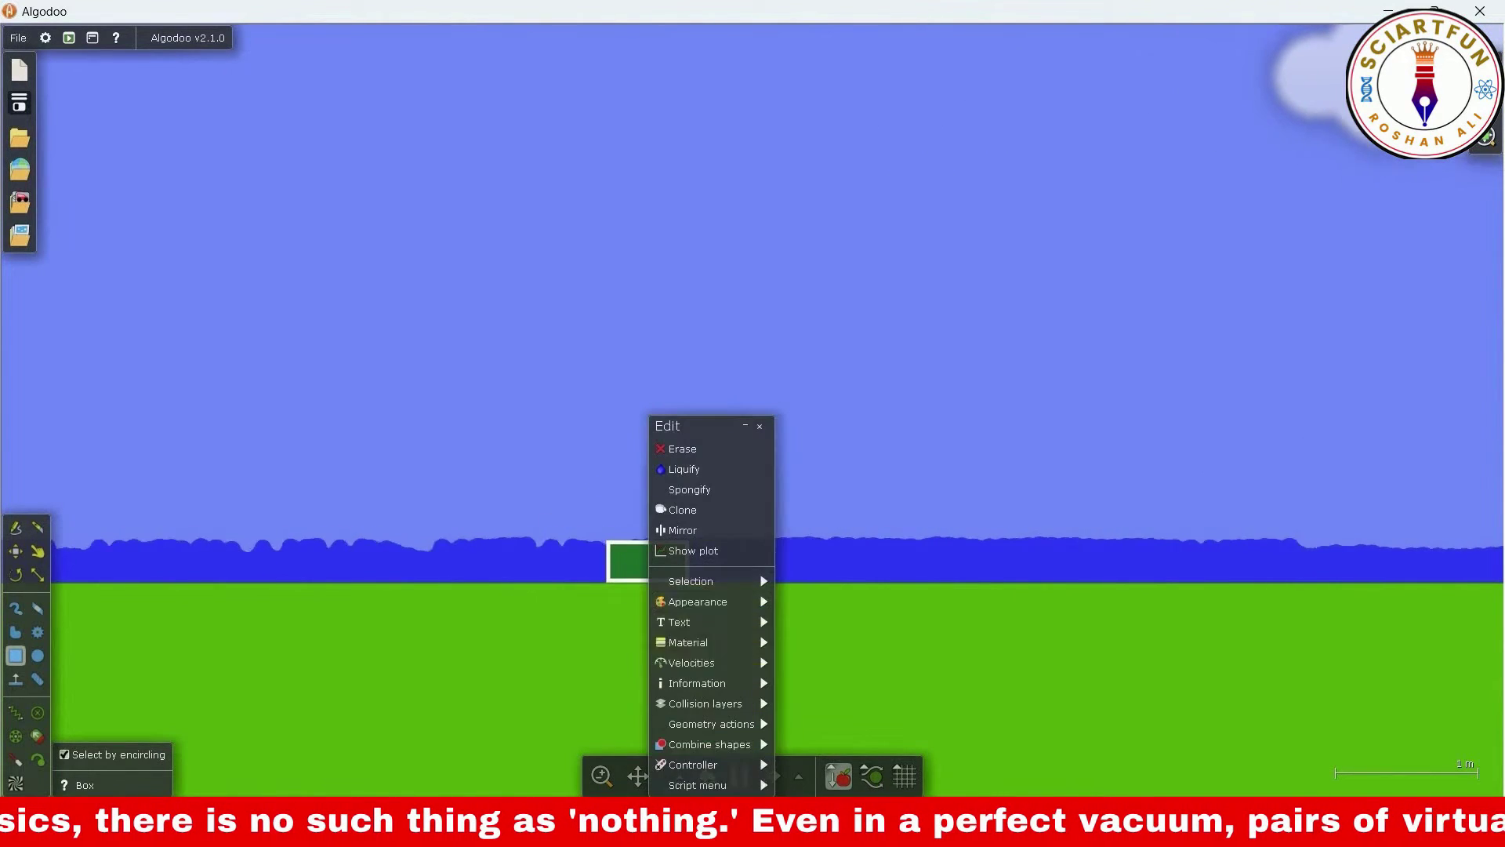
{"action": "left_click", "coordinate": [698, 784]}
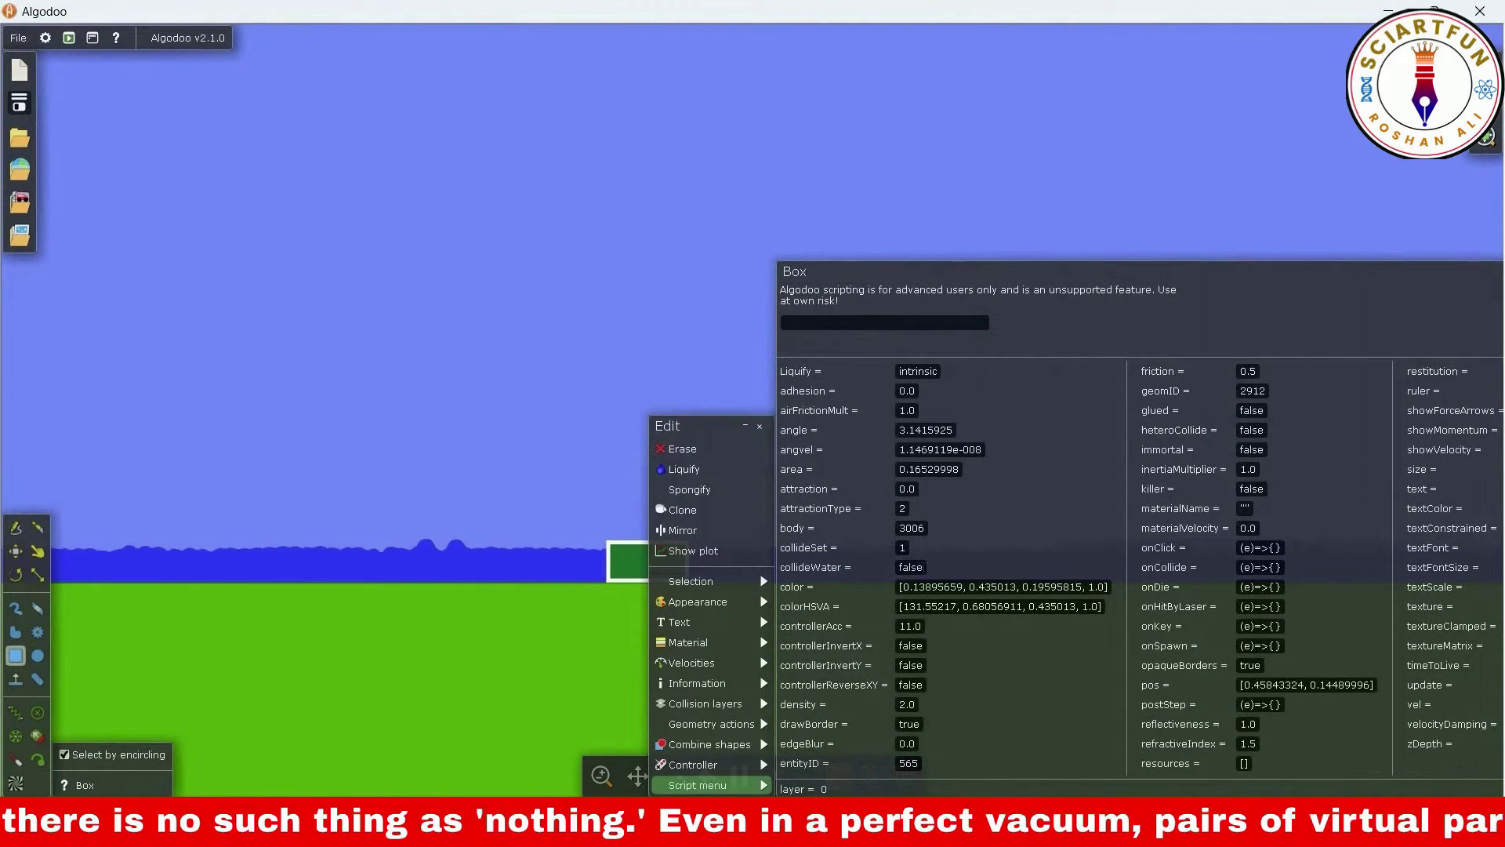
{"action": "left_click", "coordinate": [876, 564]}
{"action": "left_click", "coordinate": [687, 331]}
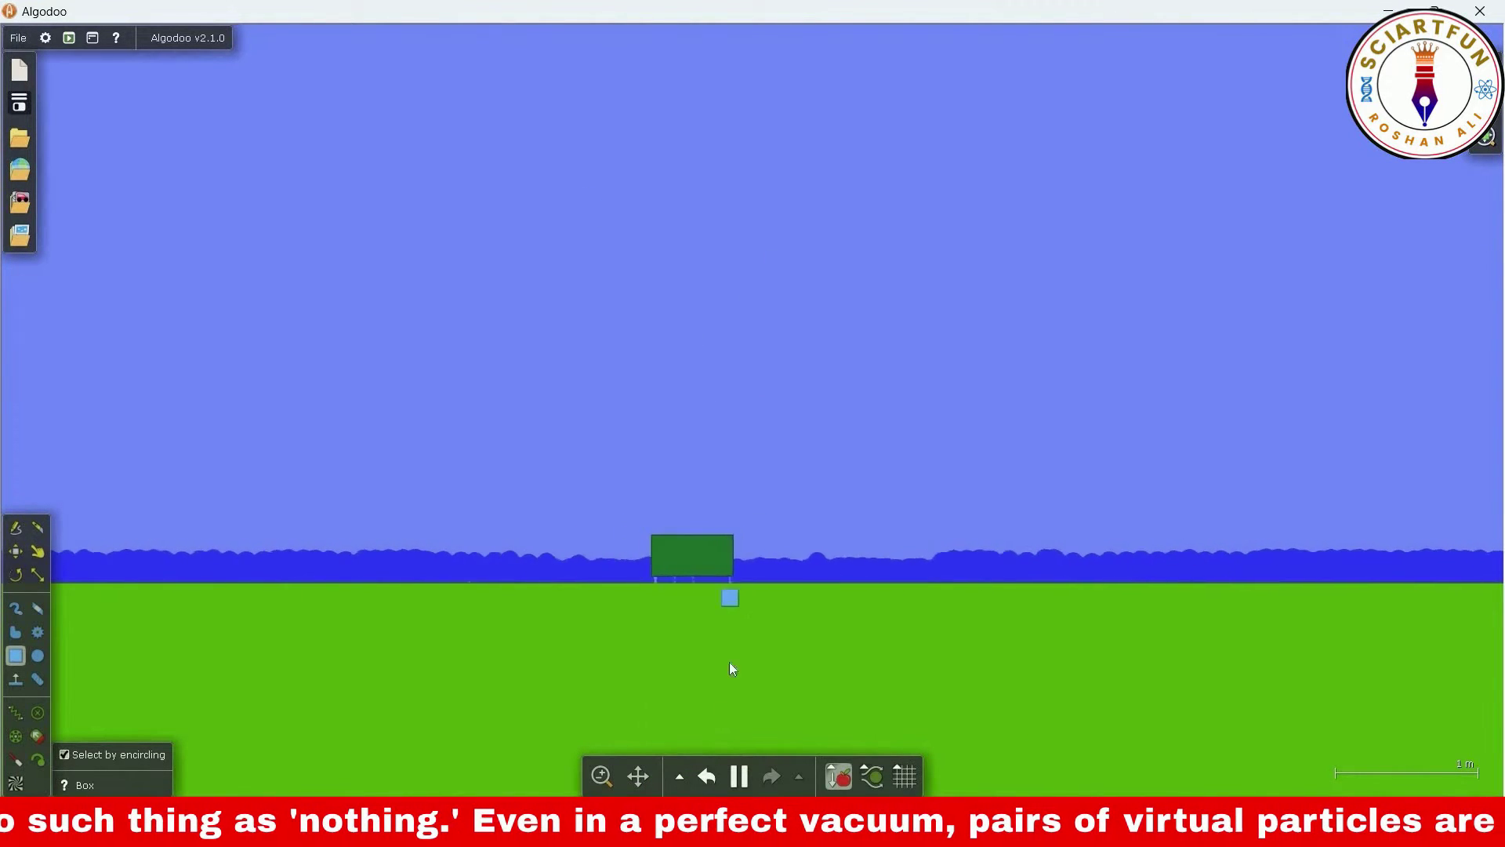
Switch to the WordPad lesson notes and highlight the controlleracc line
{"action": "key", "text": "alt+Tab"}
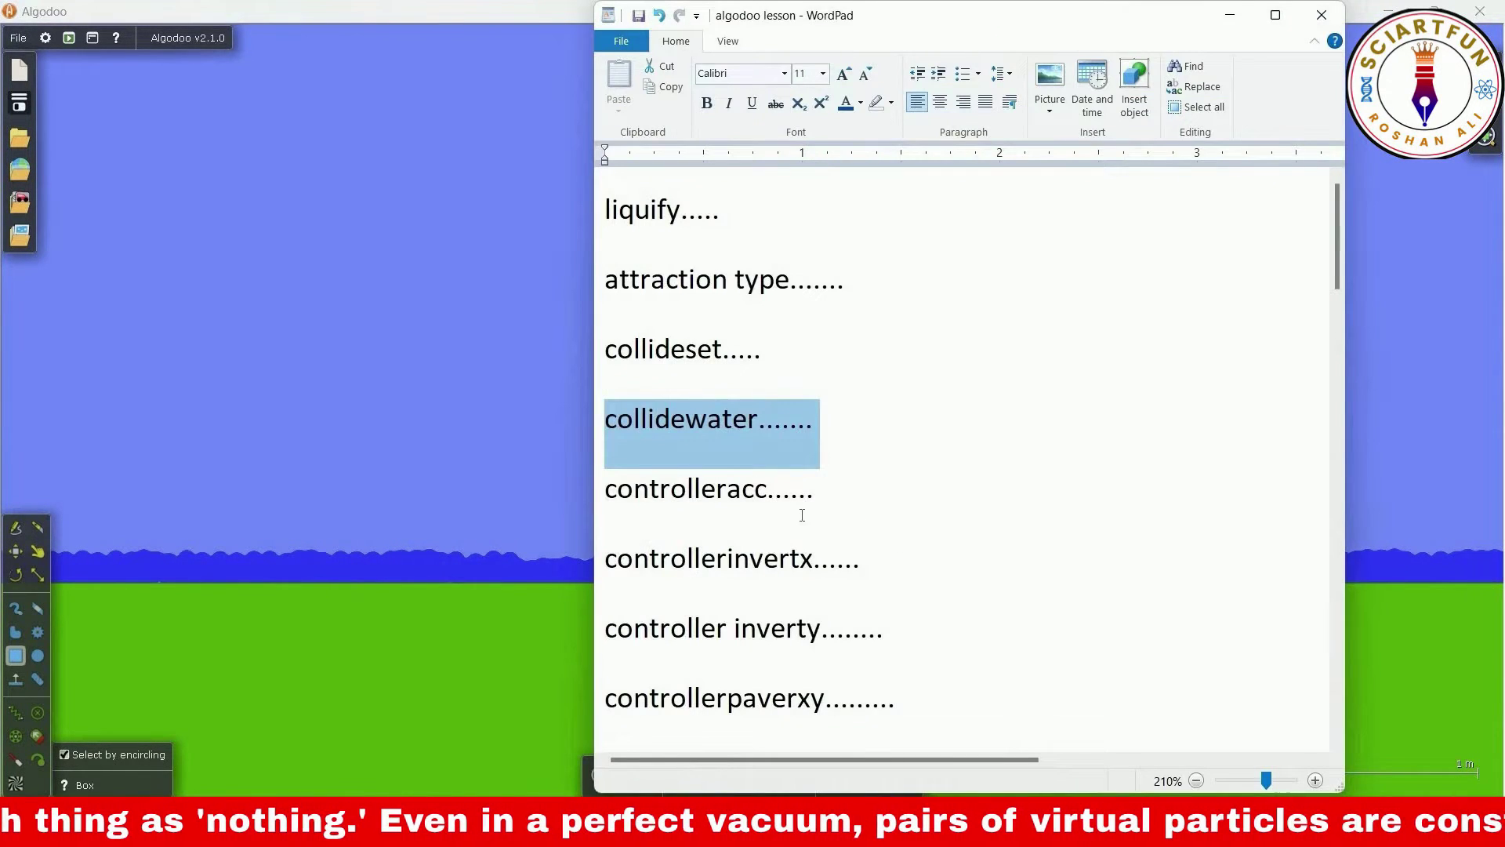
{"action": "left_click_drag", "start_coordinate": [605, 489], "coordinate": [813, 486]}
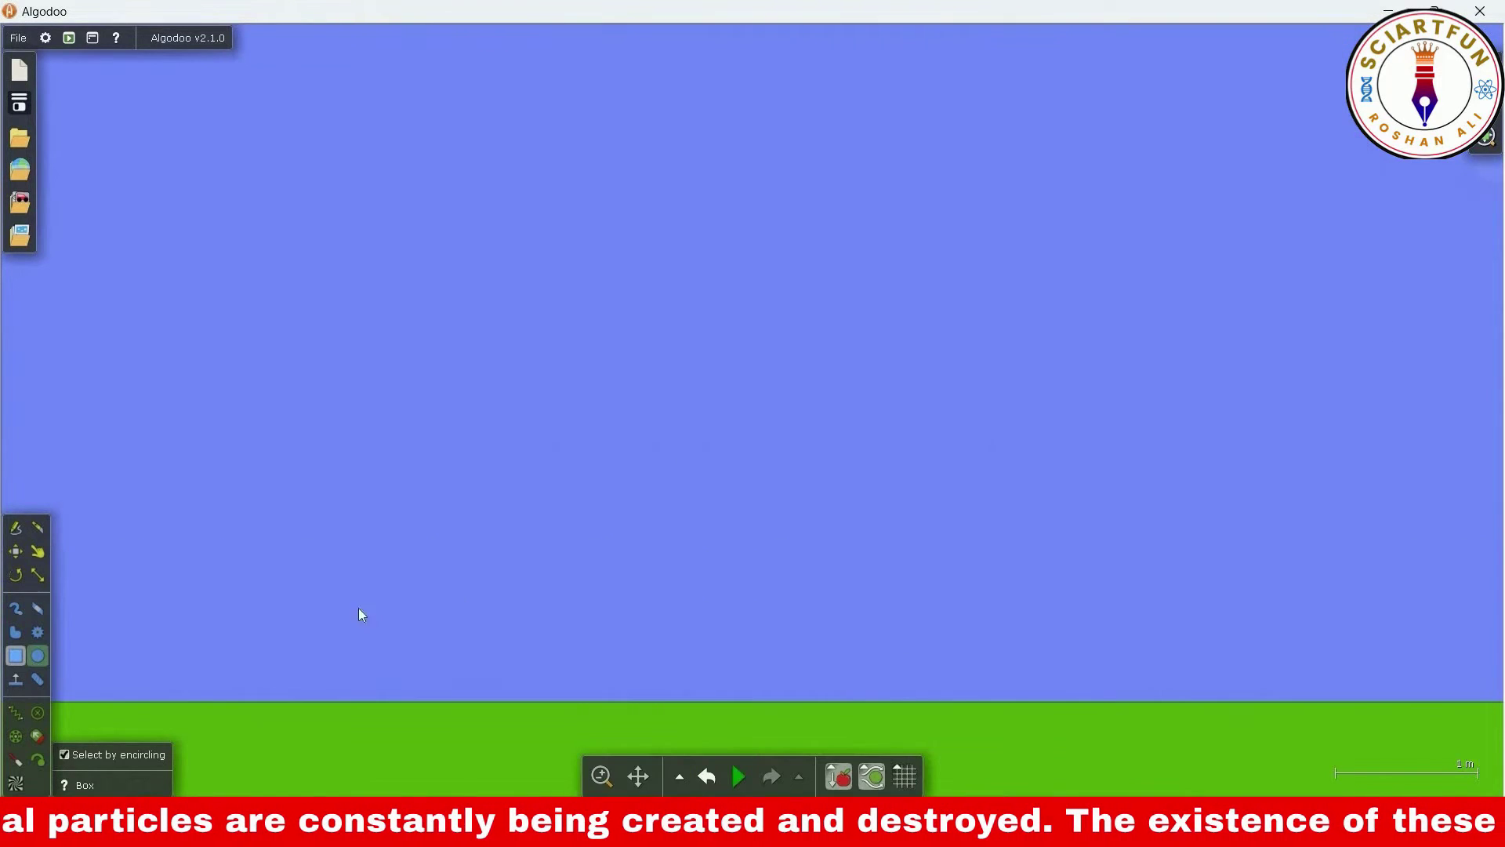
Draw a small circle above the ground and run the simulation so it drops
{"action": "key", "text": "c"}
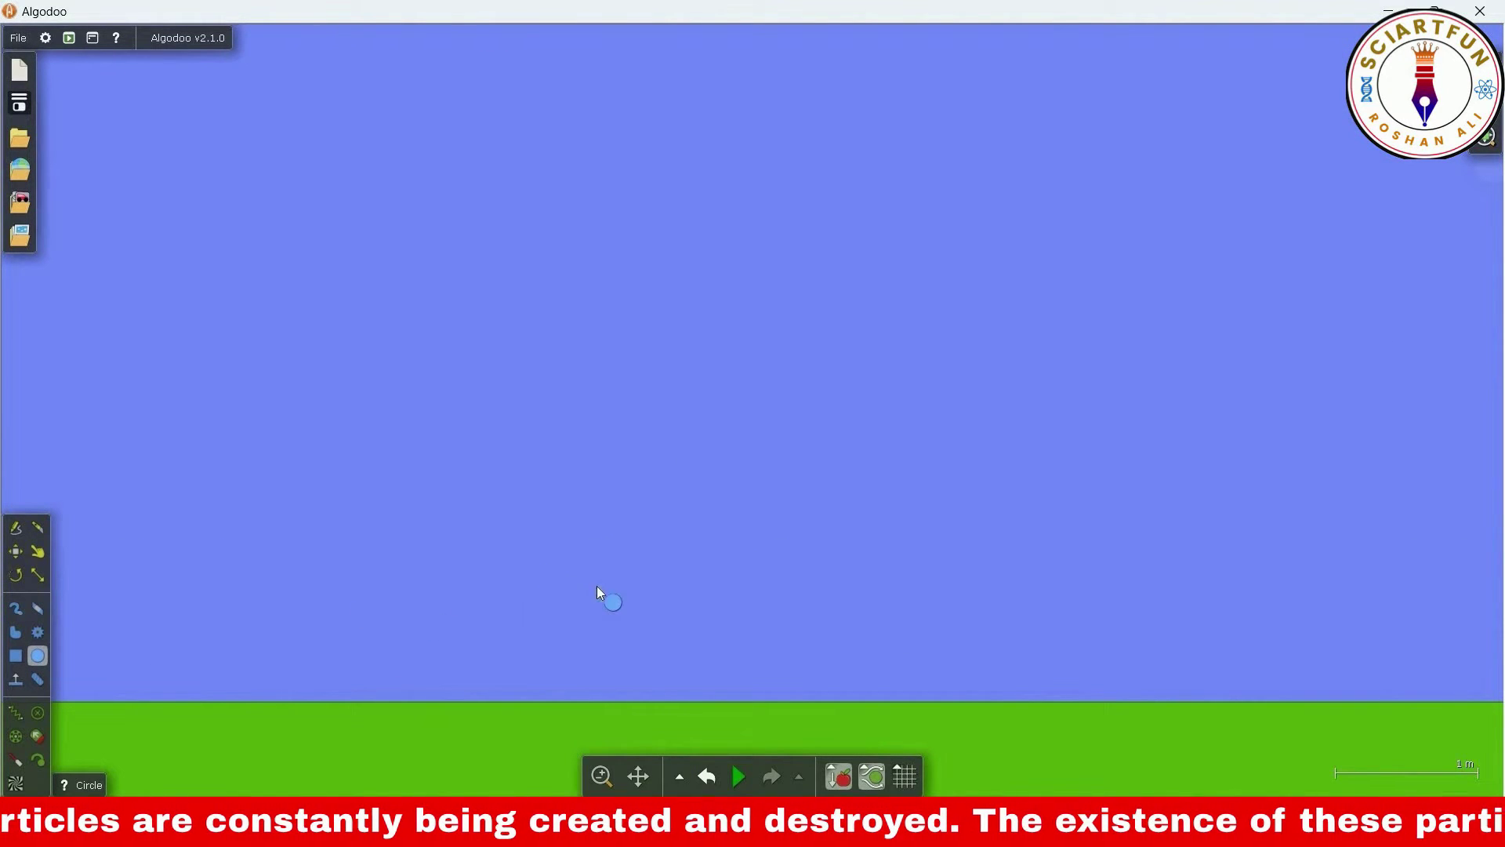
{"action": "left_click_drag", "start_coordinate": [591, 576], "coordinate": [614, 601]}
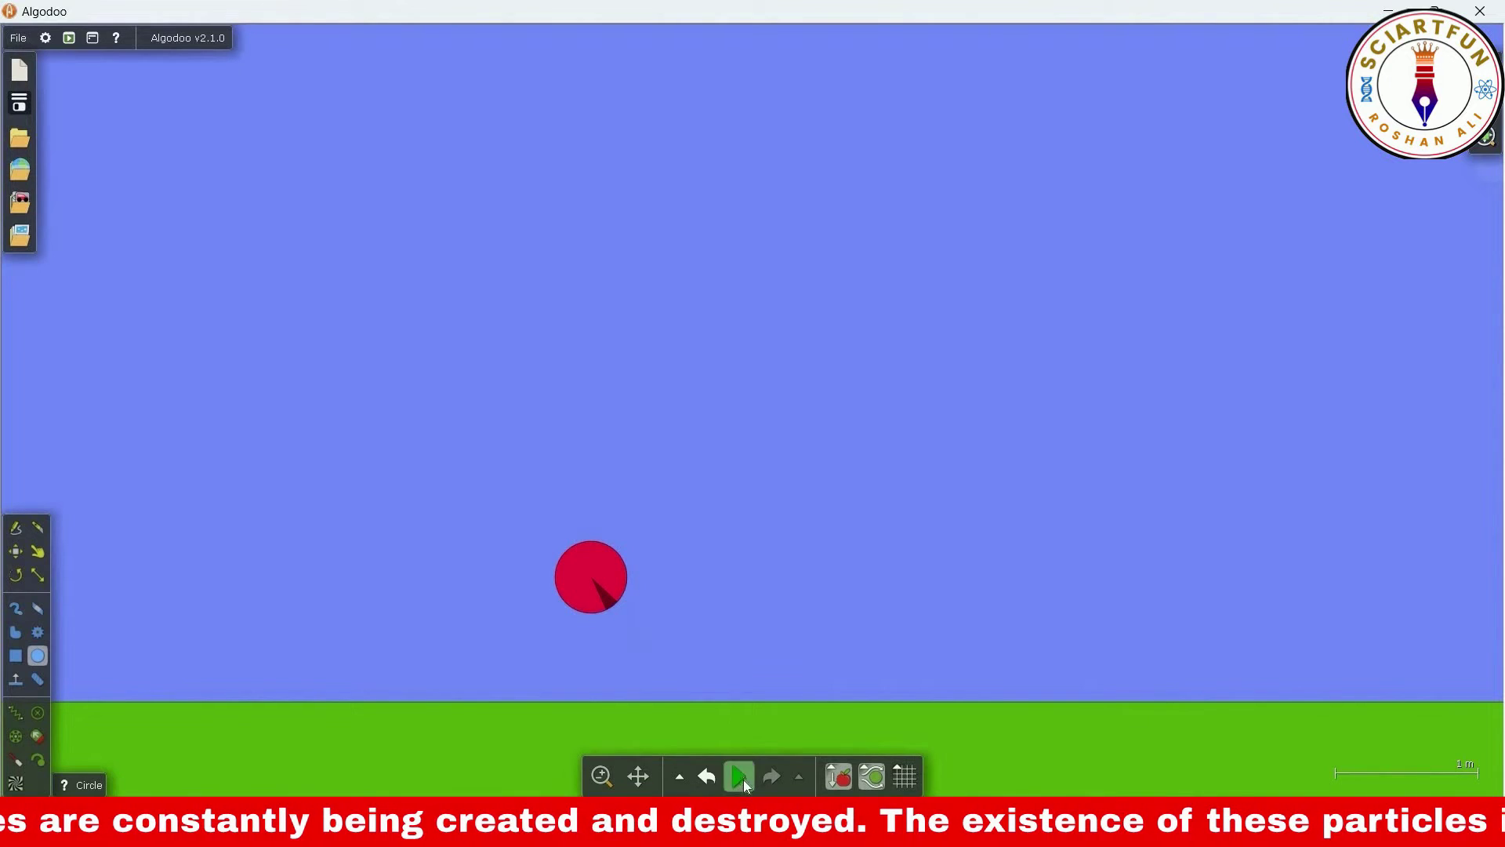
{"action": "left_click", "coordinate": [739, 778]}
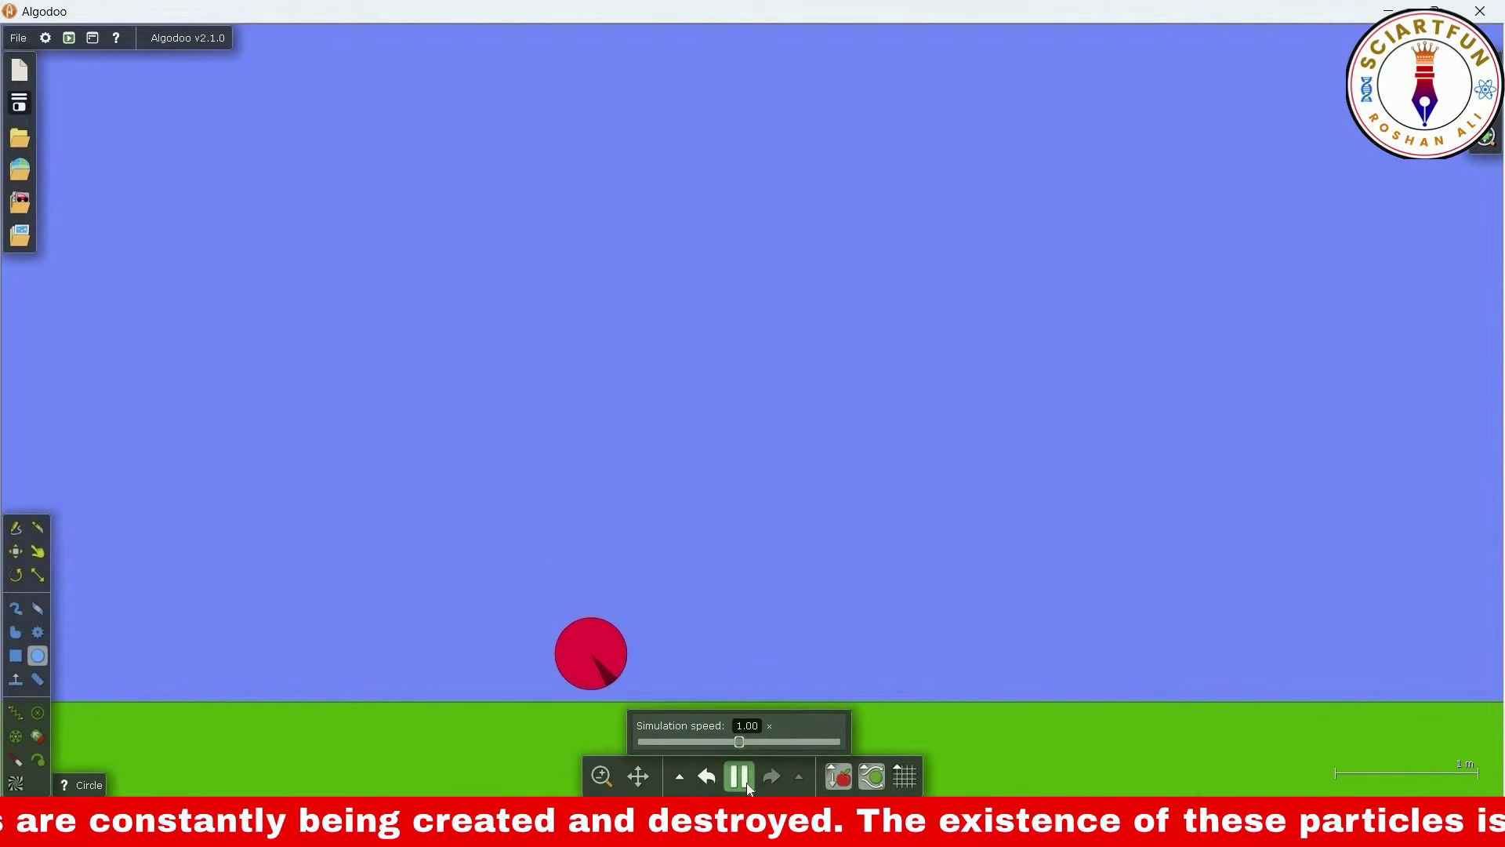
Assign the up, right, down and left arrow keys as the red circle's geometry controller input
{"action": "right_click", "coordinate": [590, 661]}
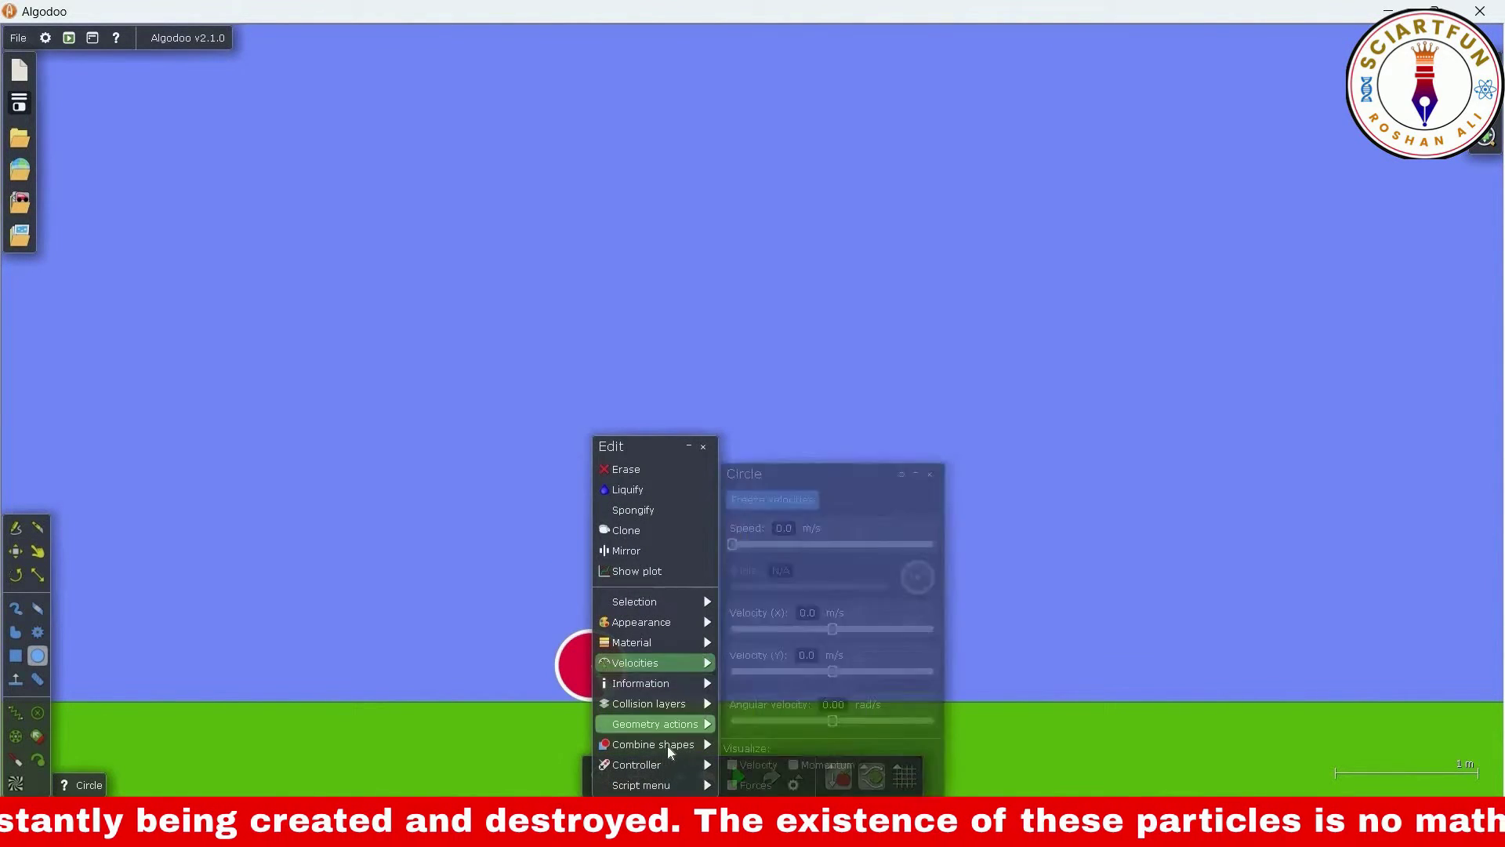
{"action": "mouse_move", "coordinate": [678, 763]}
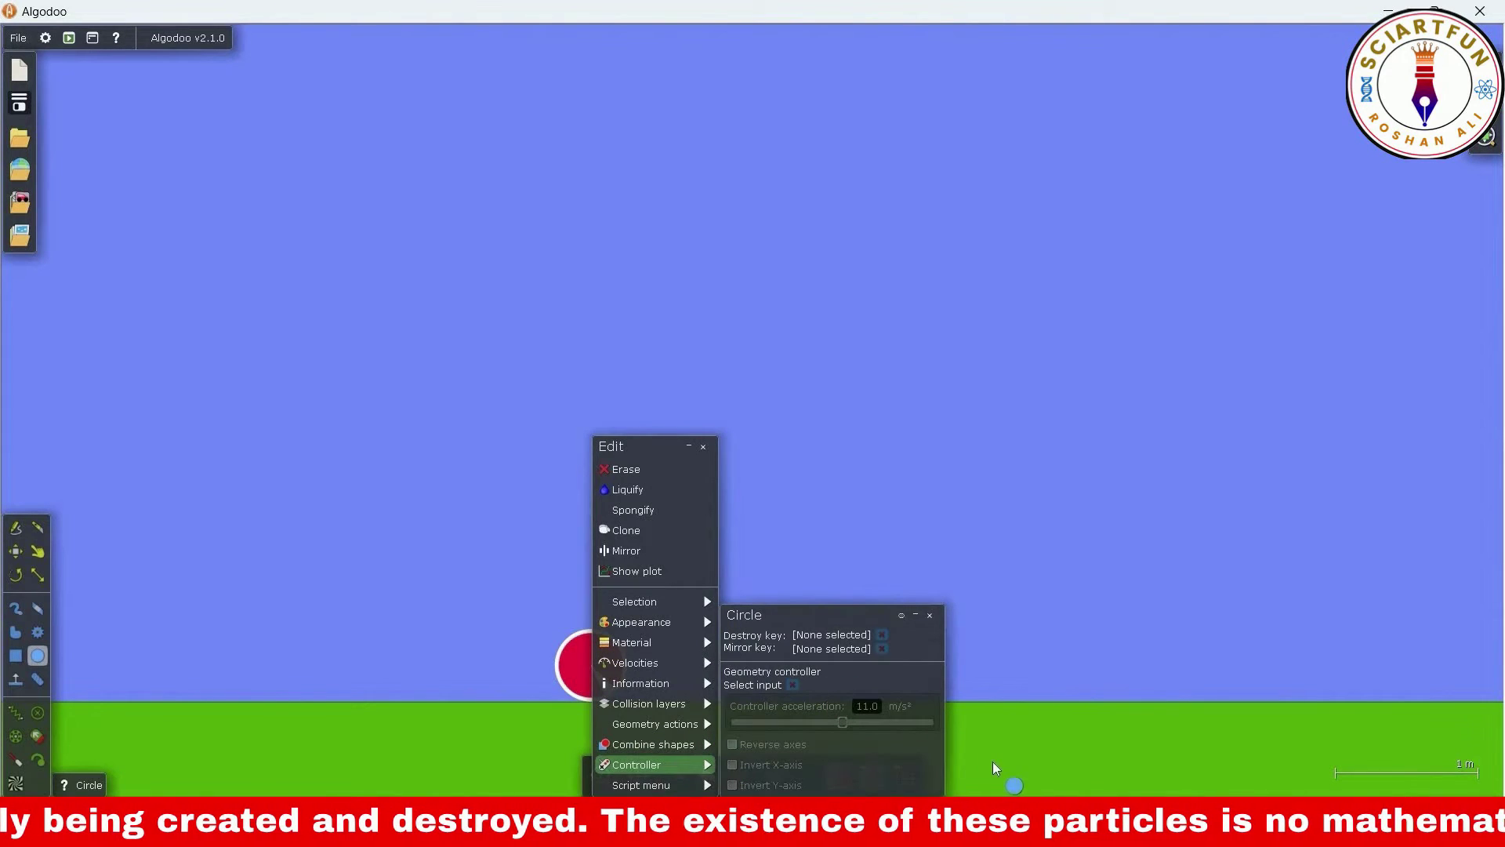
{"action": "key", "text": "Up"}
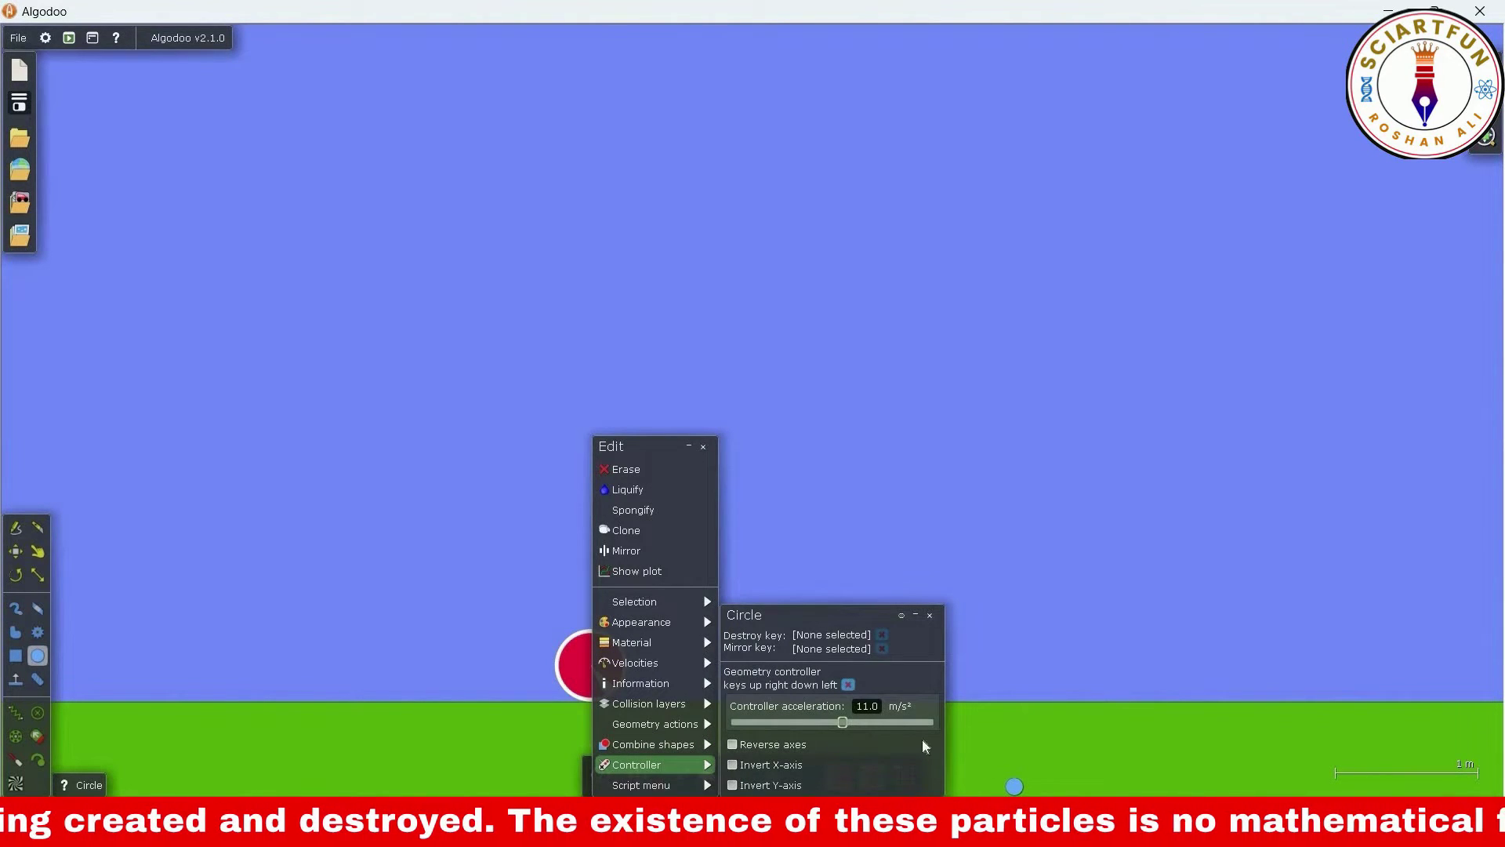
{"action": "left_click", "coordinate": [530, 538]}
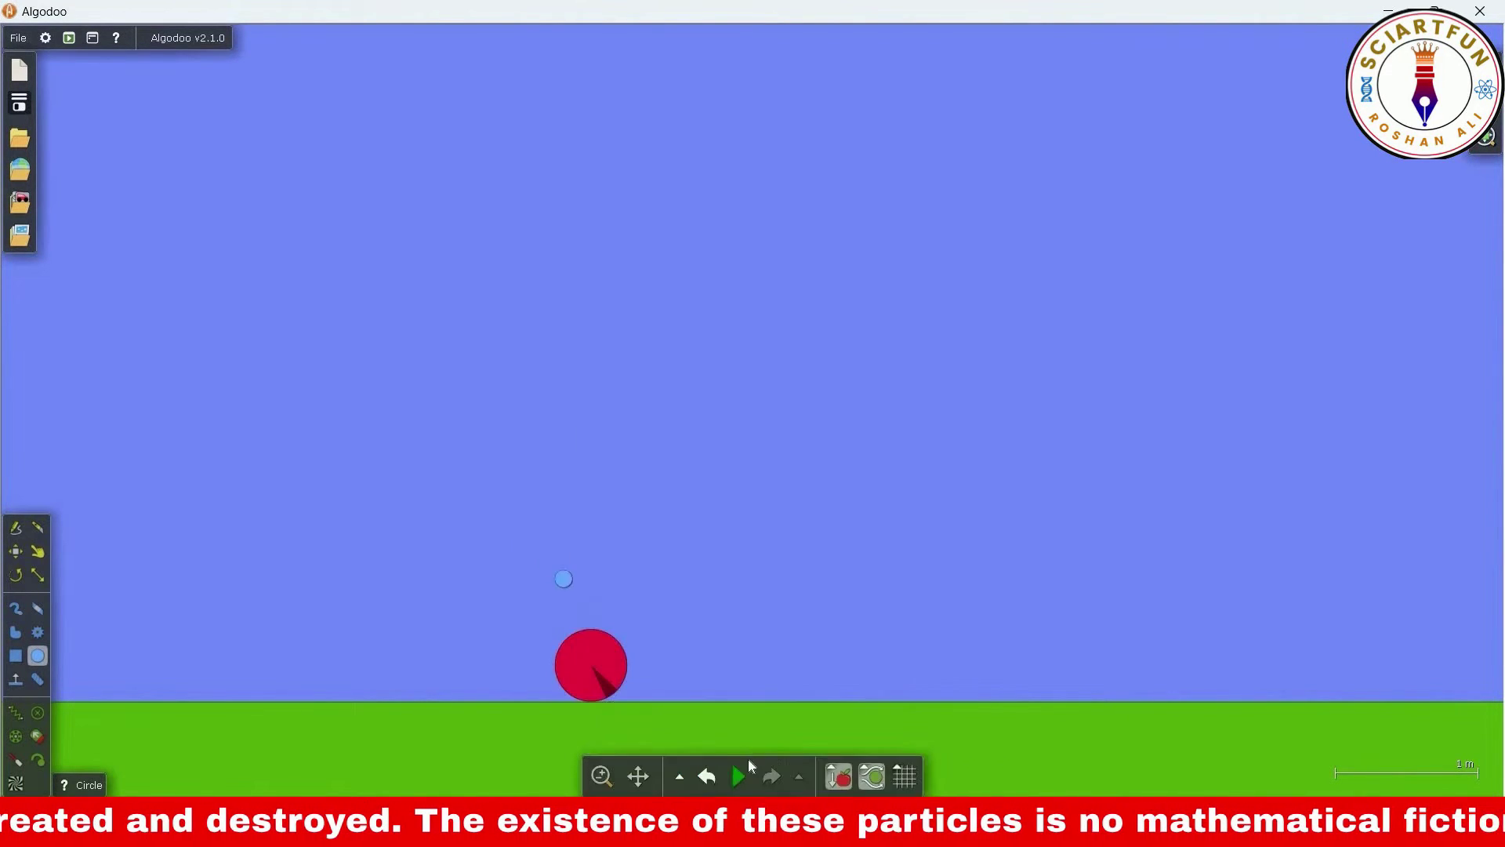
Run the simulation and steer the circle right, left, up and down with its controller
{"action": "left_click", "coordinate": [739, 774]}
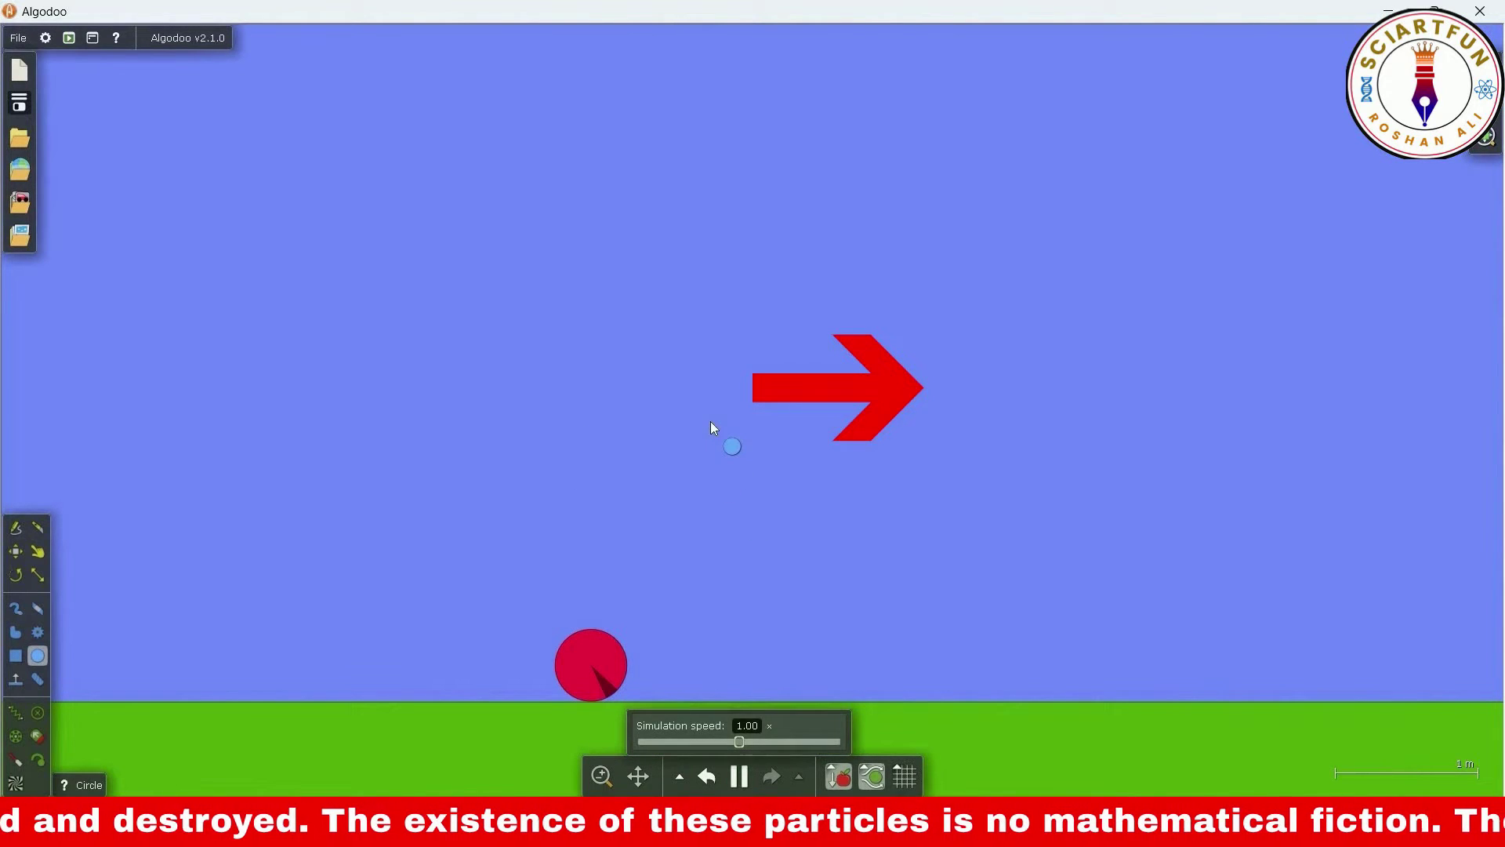
{"action": "key", "text": "Right"}
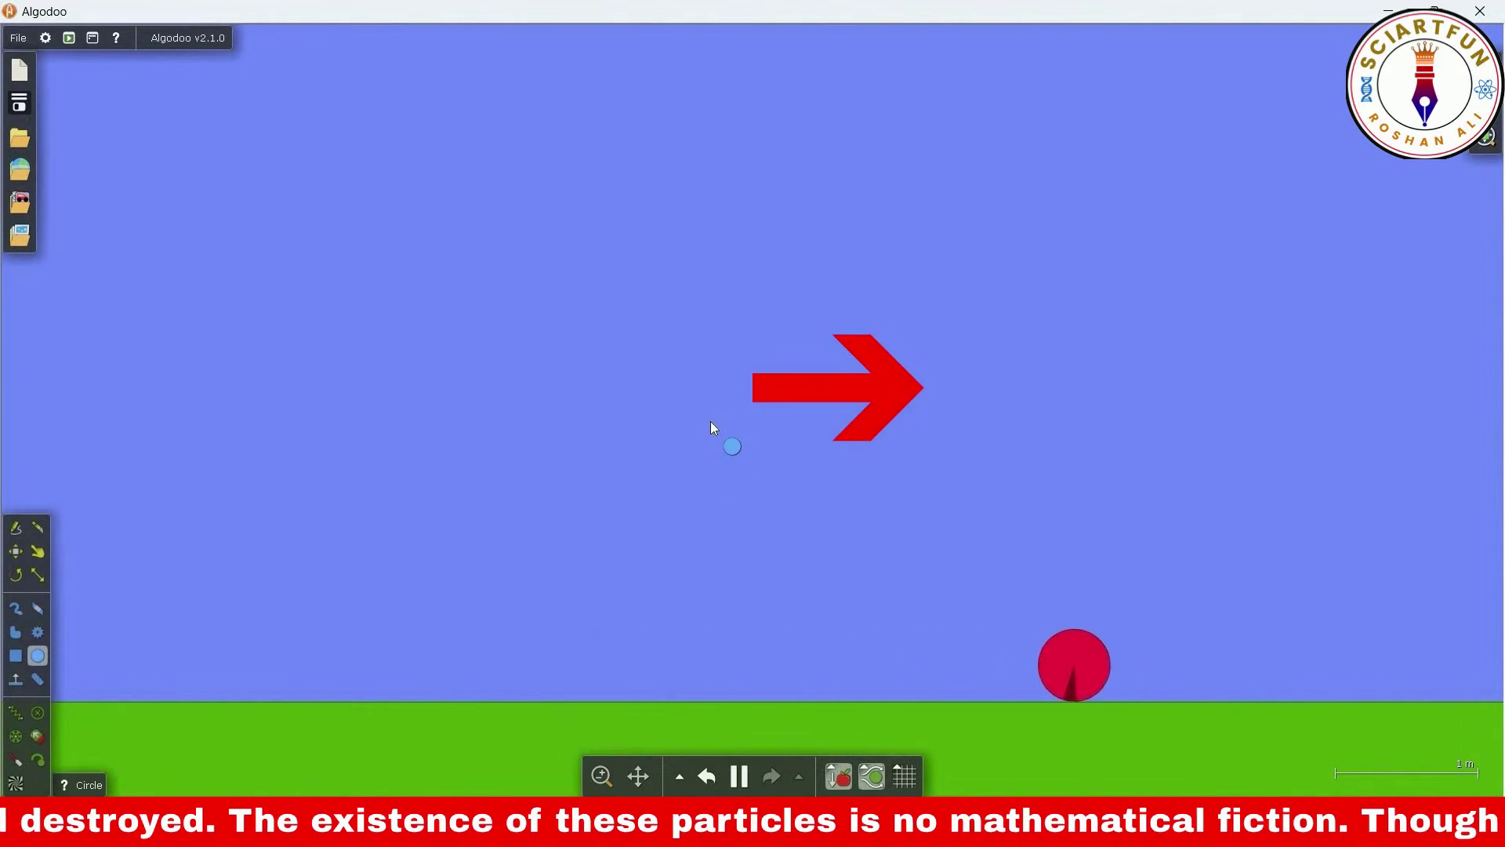
{"action": "key", "text": "Left"}
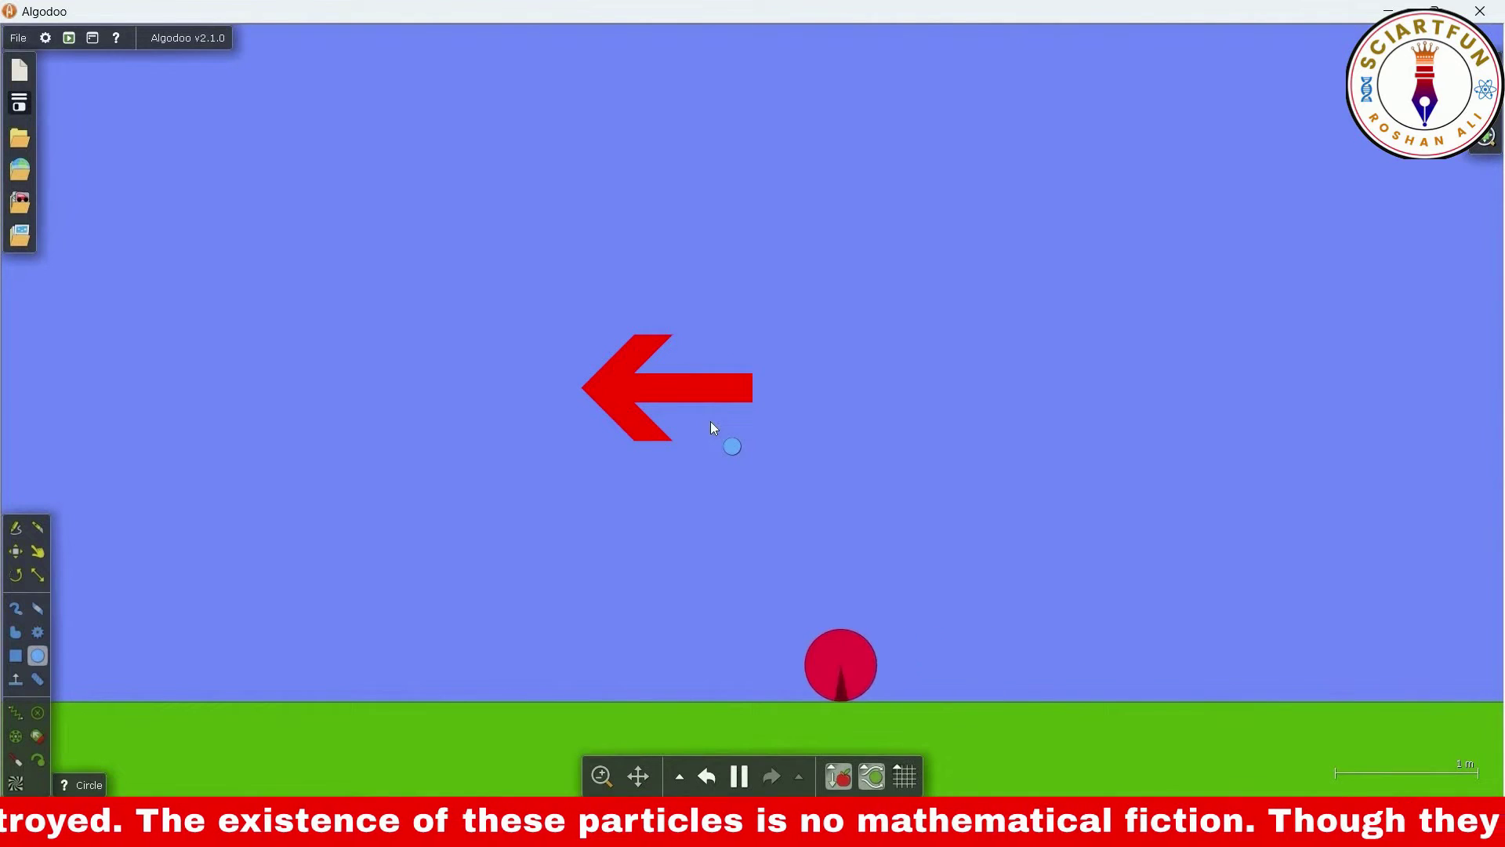
{"action": "key", "text": "Up"}
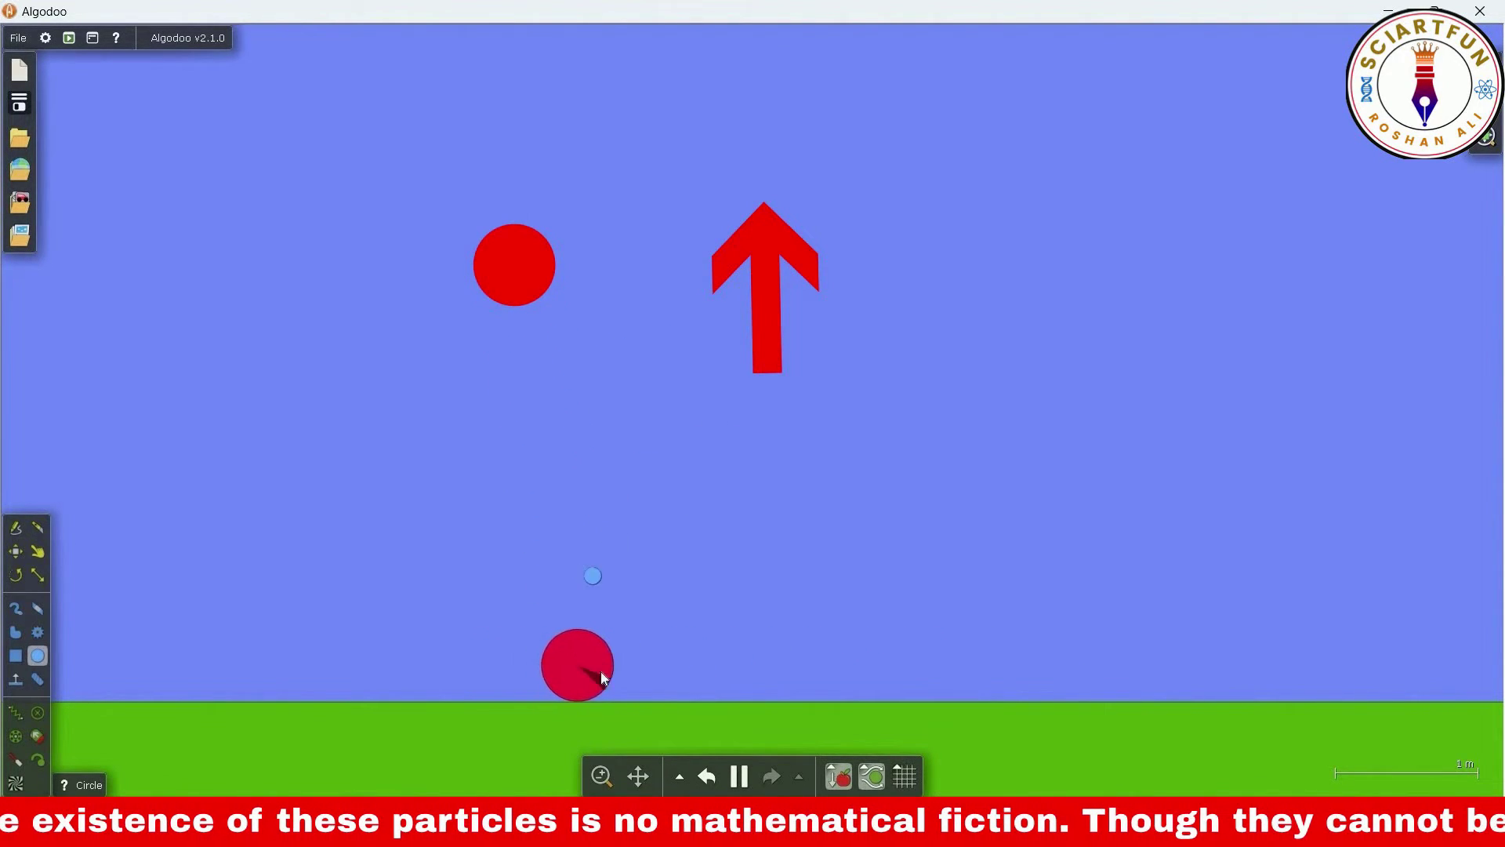
{"action": "key", "text": "Down"}
{"action": "left_click_drag", "start_coordinate": [614, 667], "coordinate": [688, 667]}
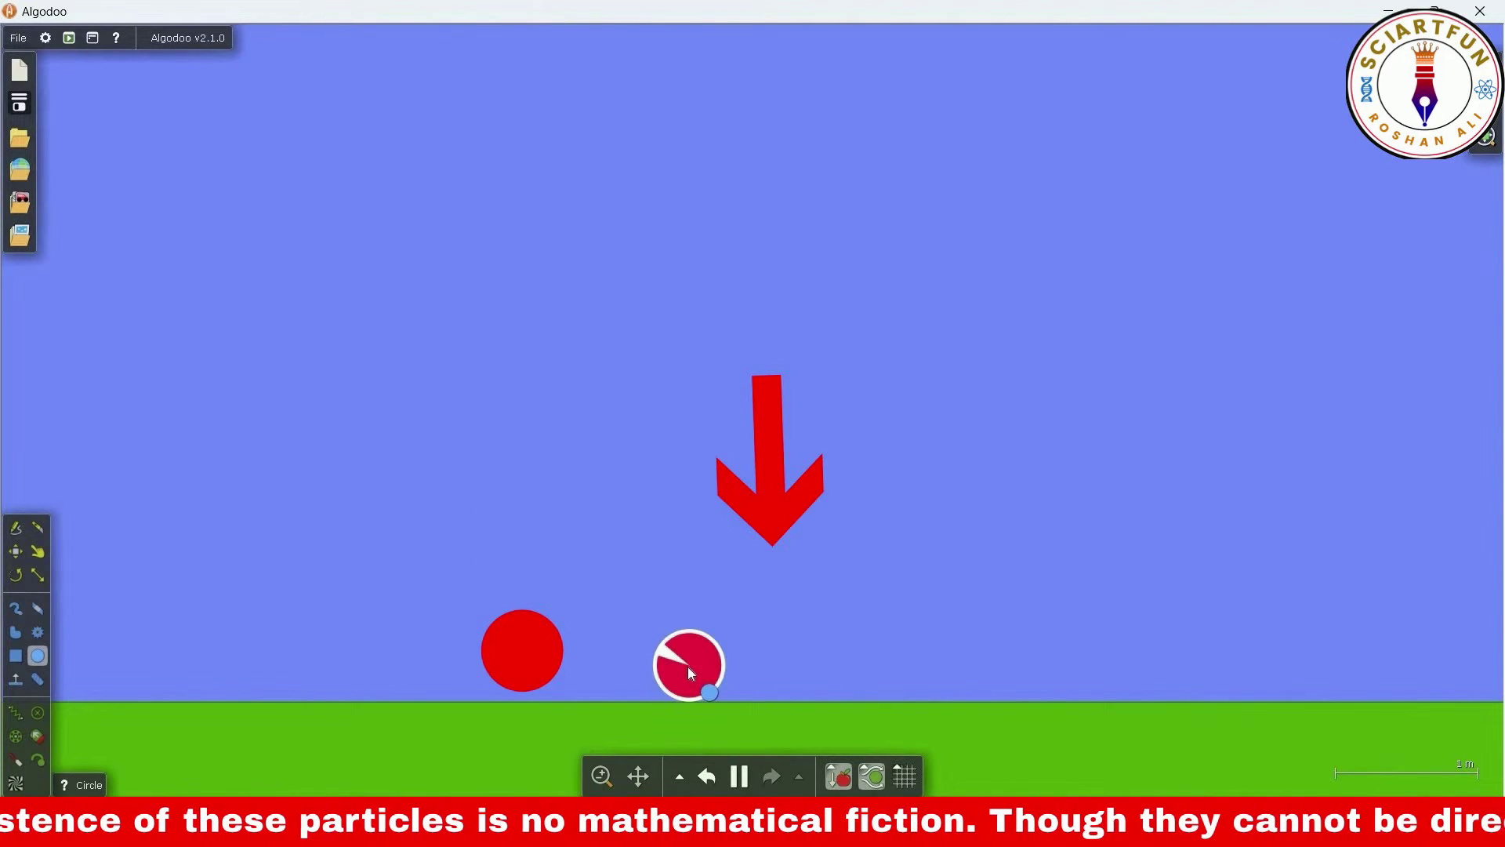
Set the circle's controllerAcc script property to 1 and test its motion along the ground
{"action": "right_click", "coordinate": [689, 667]}
{"action": "left_click", "coordinate": [725, 764]}
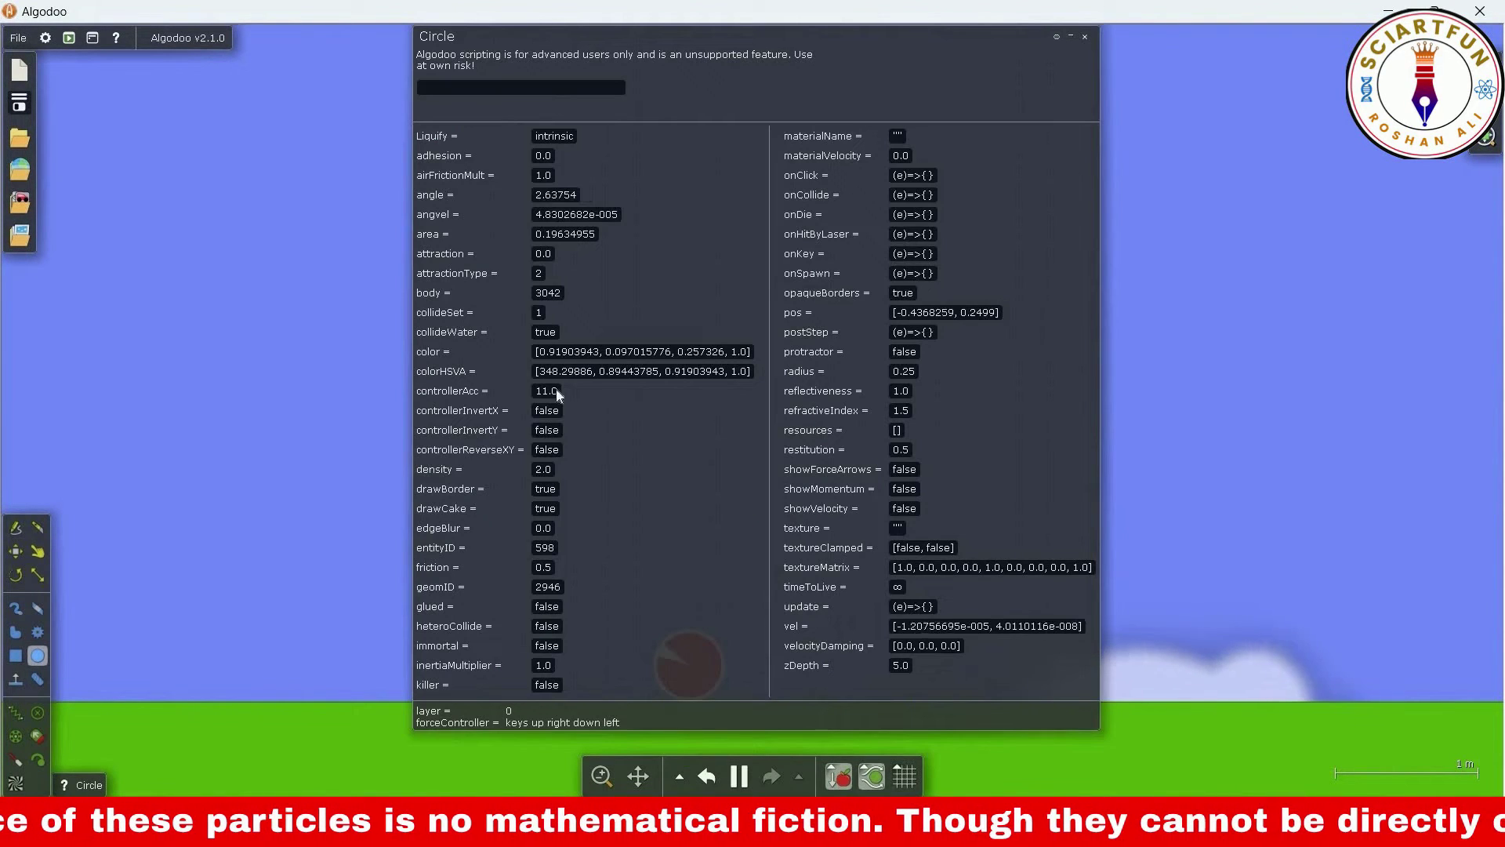
{"action": "left_click", "coordinate": [501, 398]}
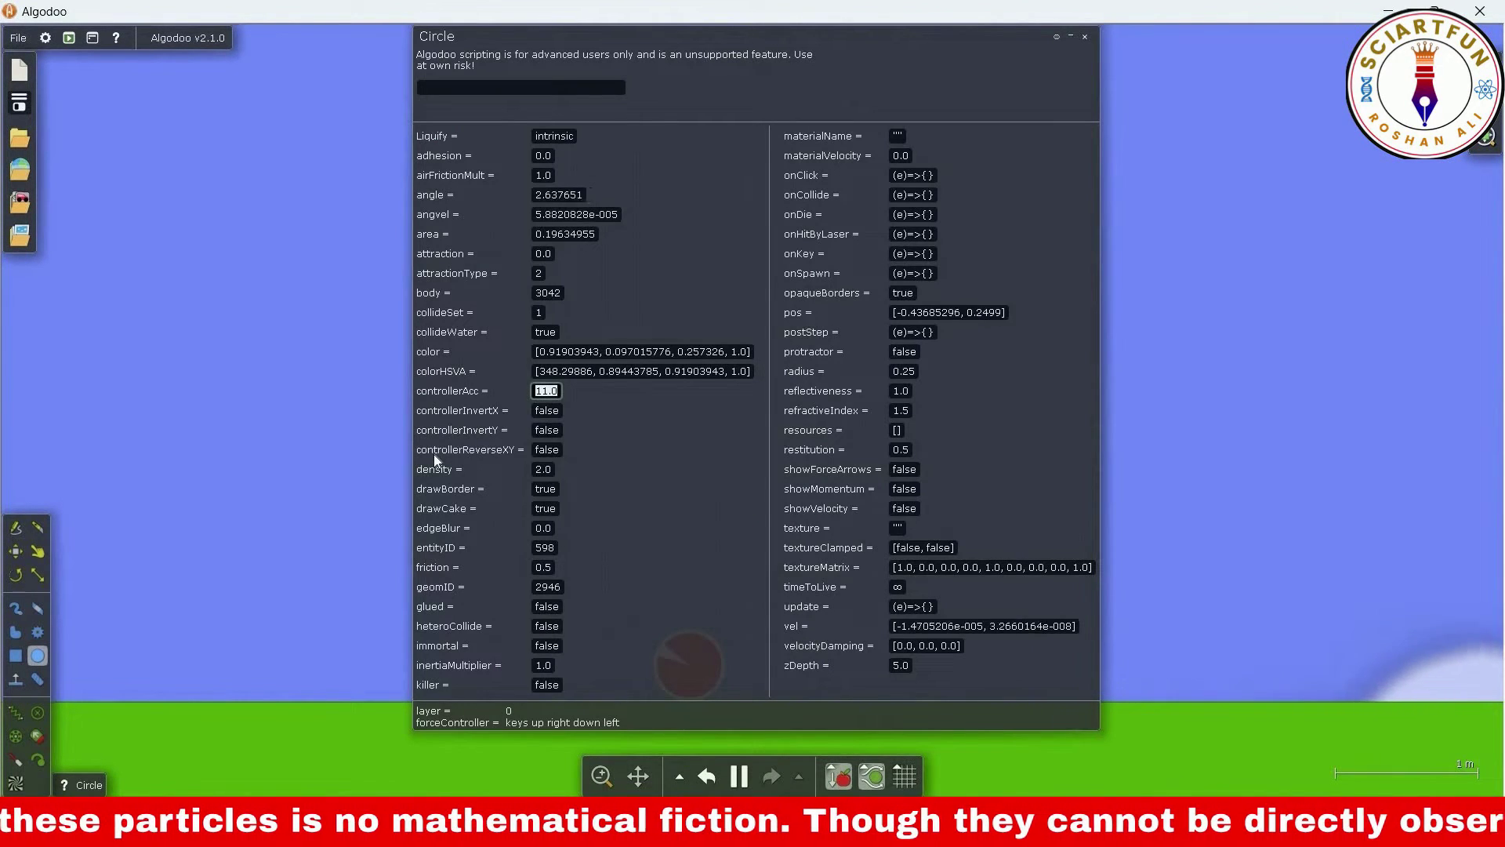
{"action": "type", "text": "1"}
{"action": "key", "text": "Return"}
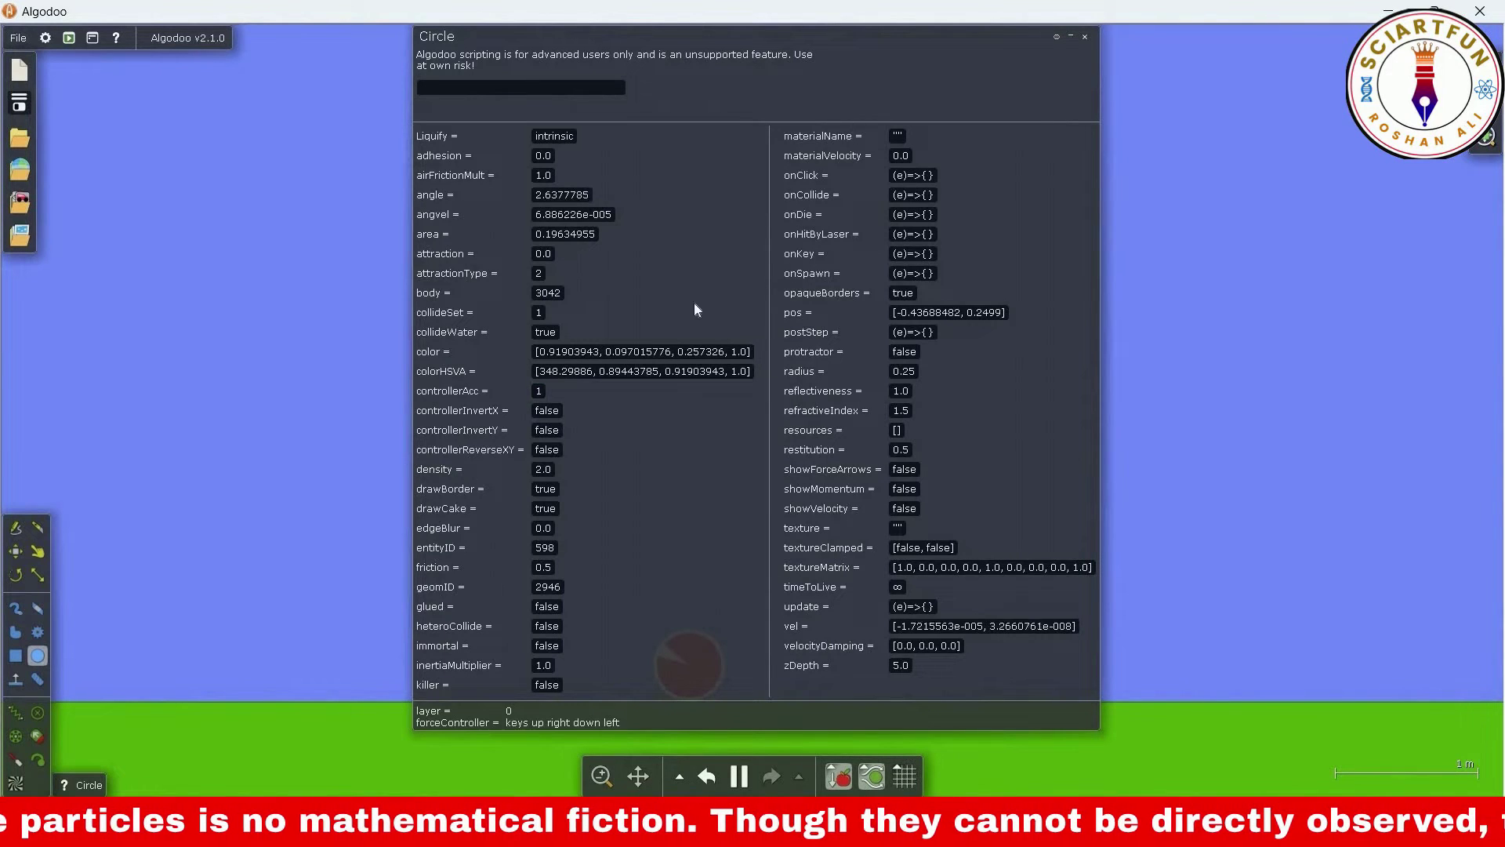
{"action": "left_click", "coordinate": [1085, 37]}
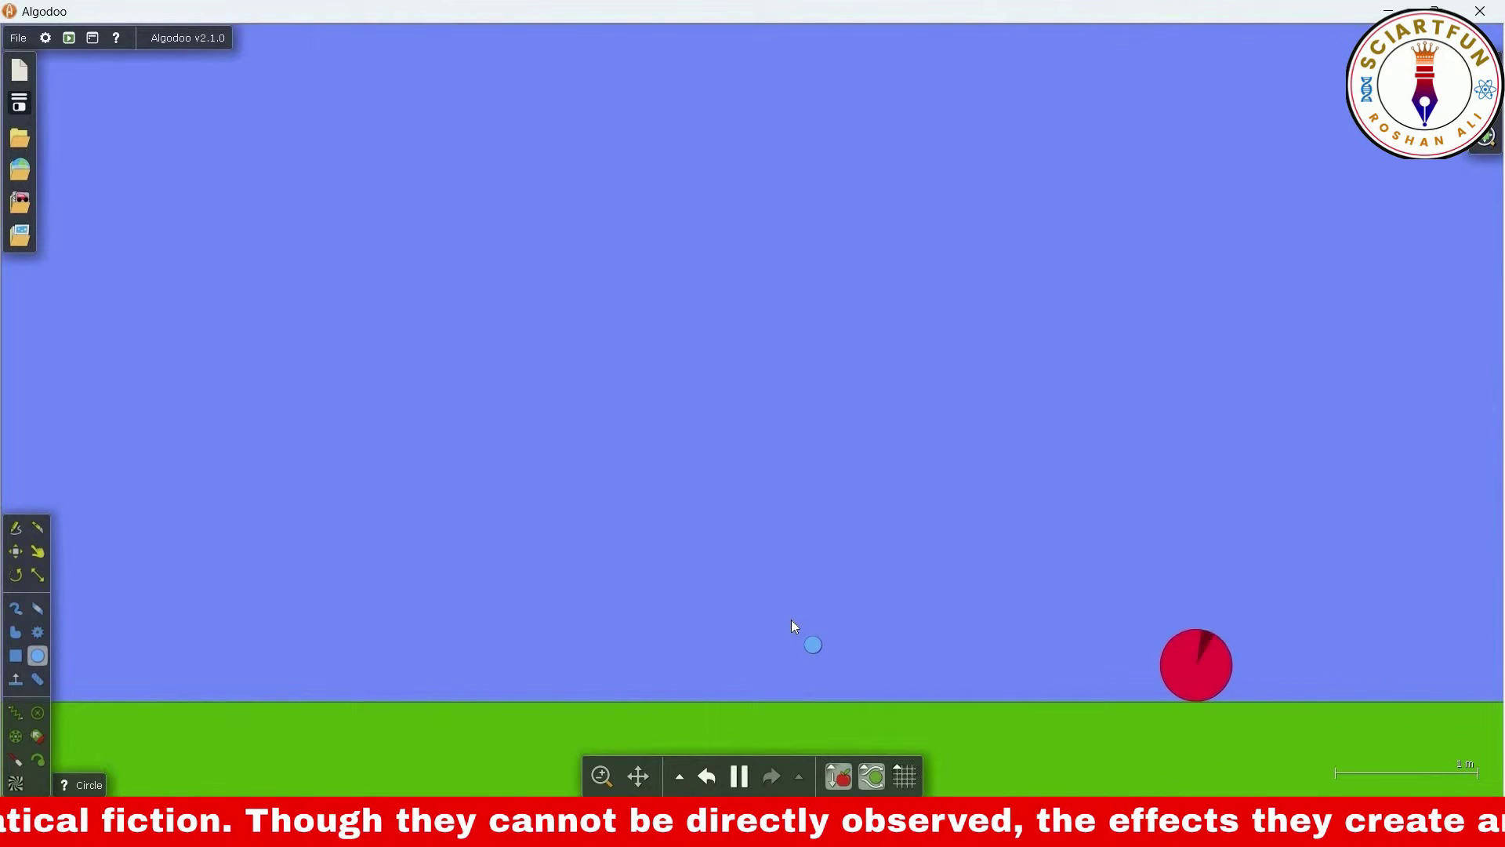
{"action": "left_click", "coordinate": [810, 651]}
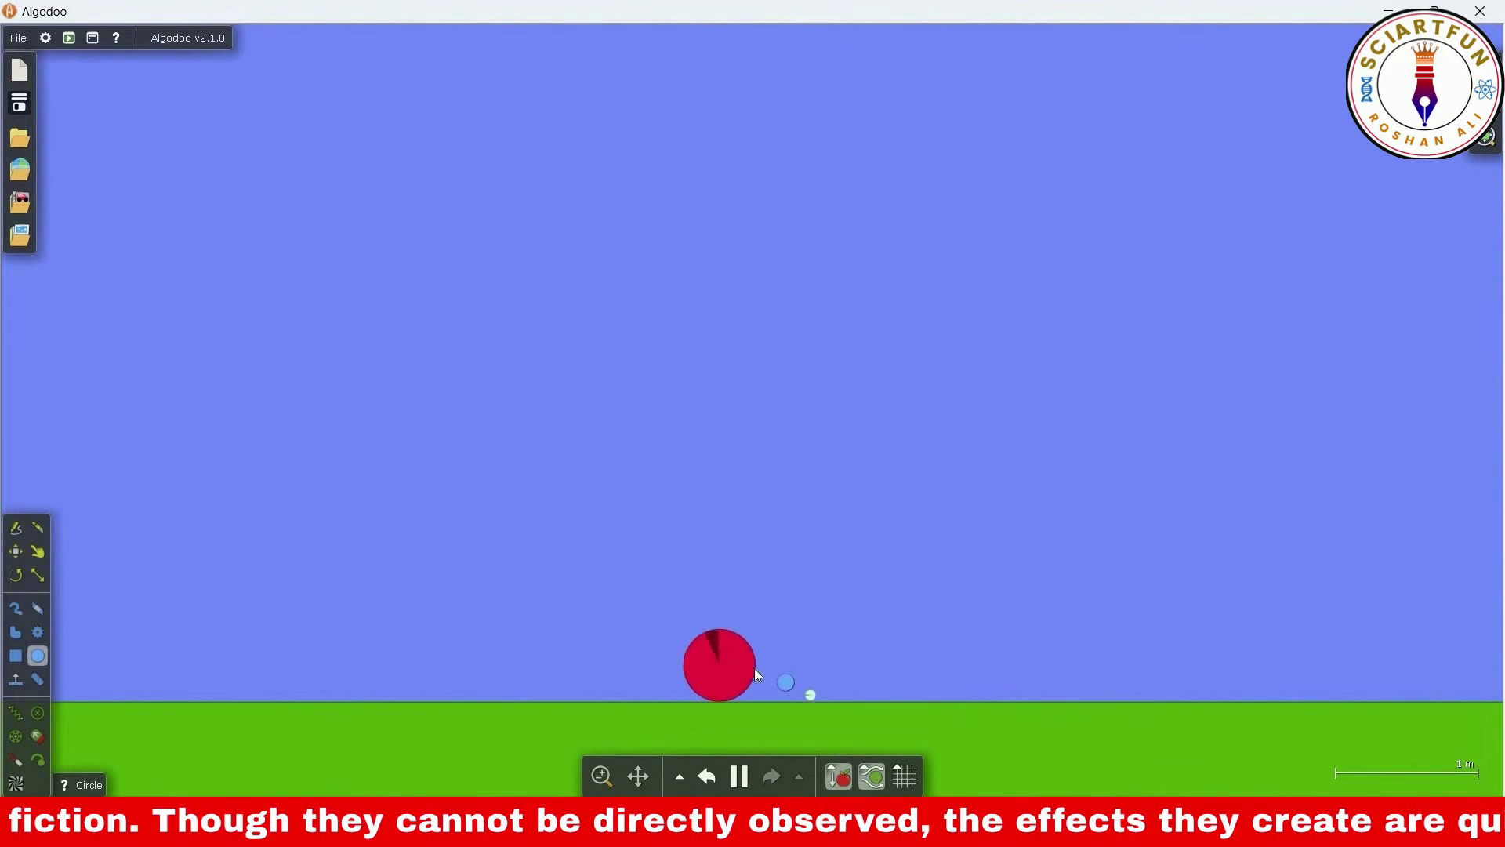
Set the circle's controllerAcc script property to 0.2
{"action": "right_click", "coordinate": [709, 674]}
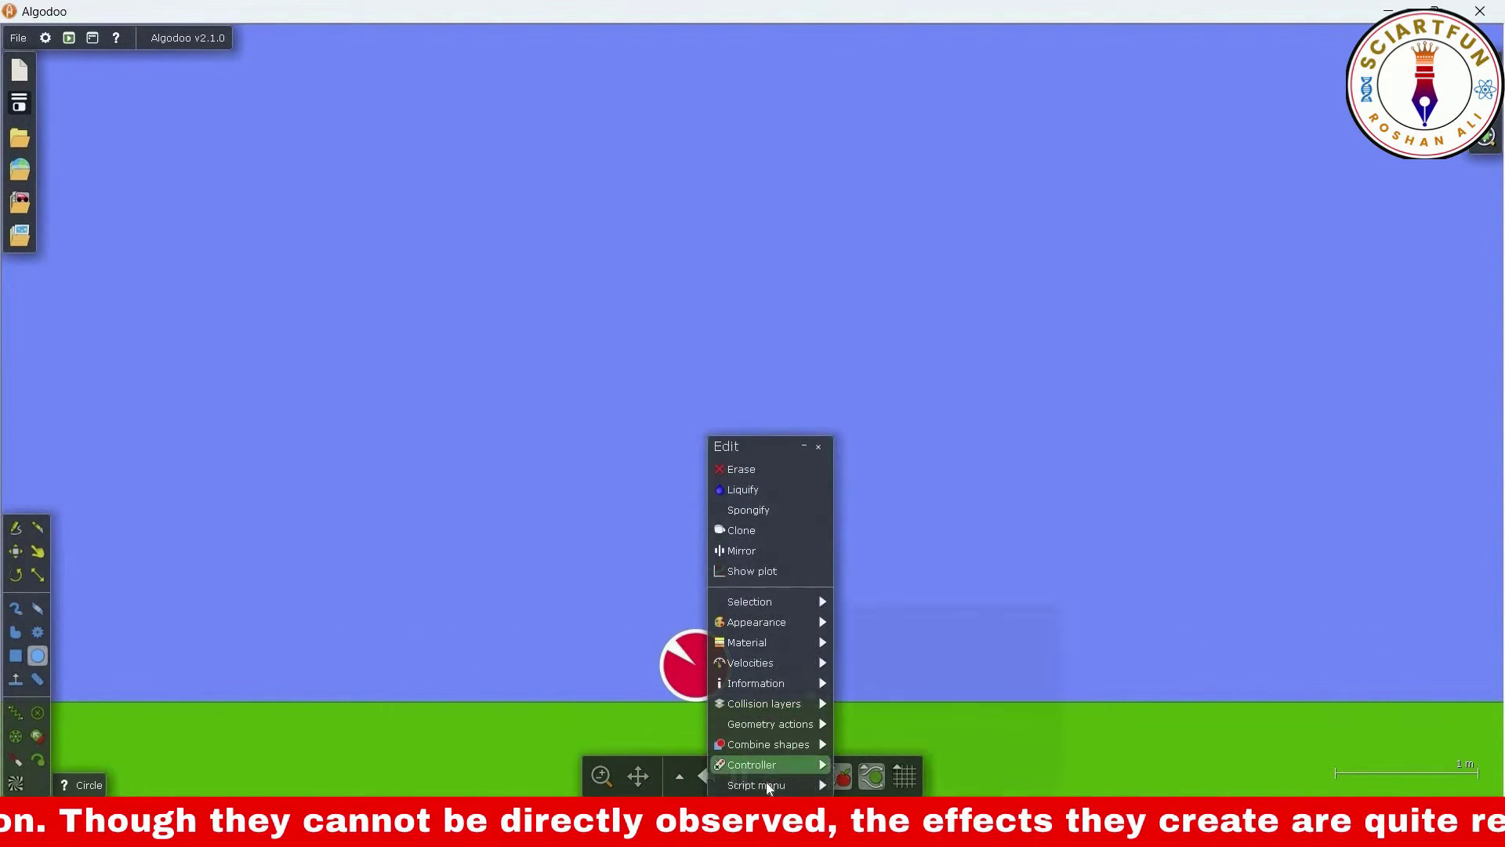
{"action": "left_click", "coordinate": [765, 782]}
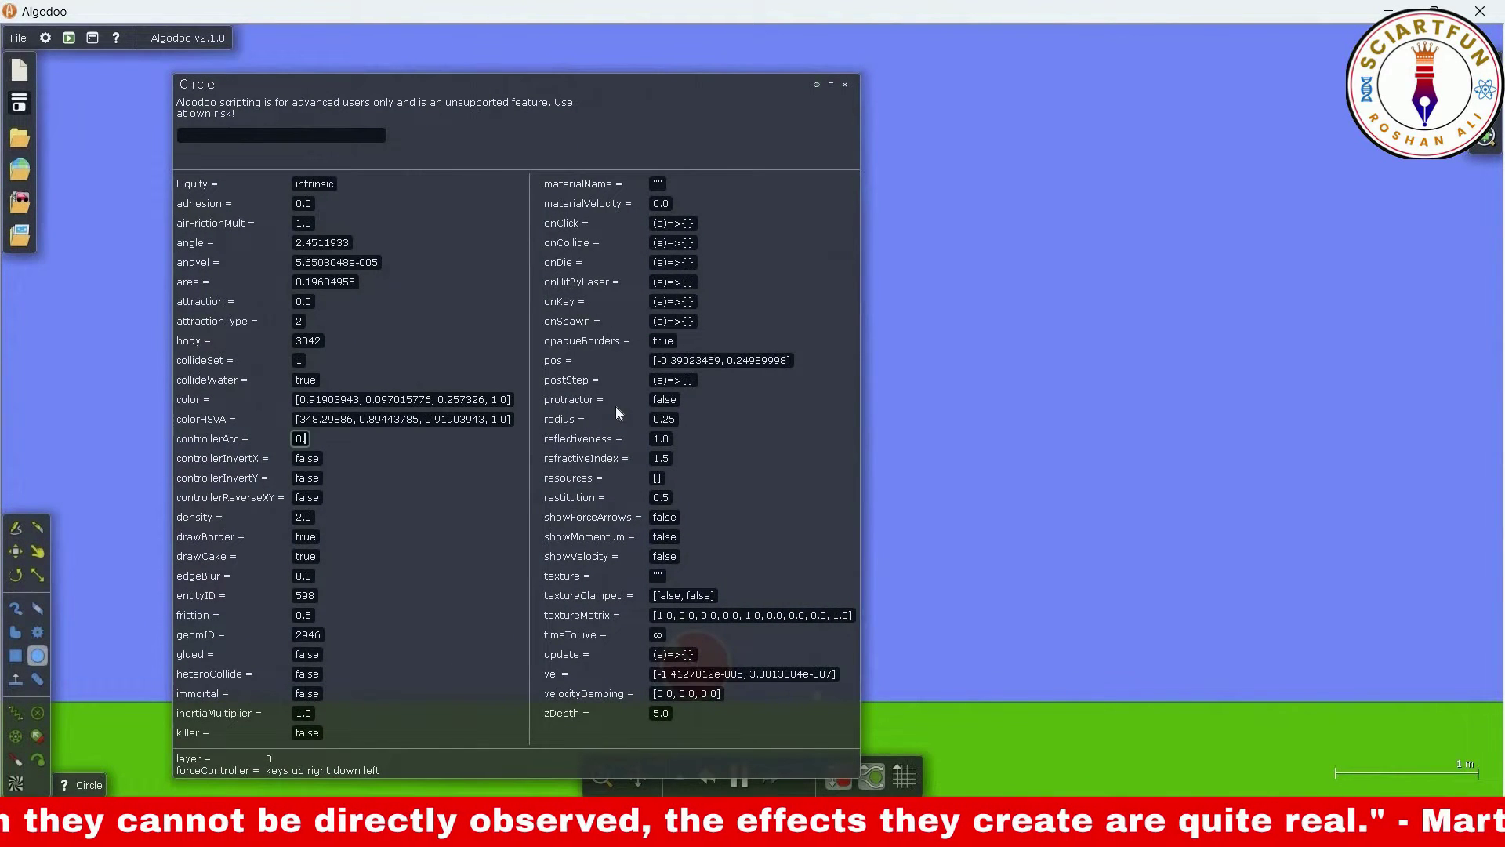
{"action": "left_click", "coordinate": [1216, 241]}
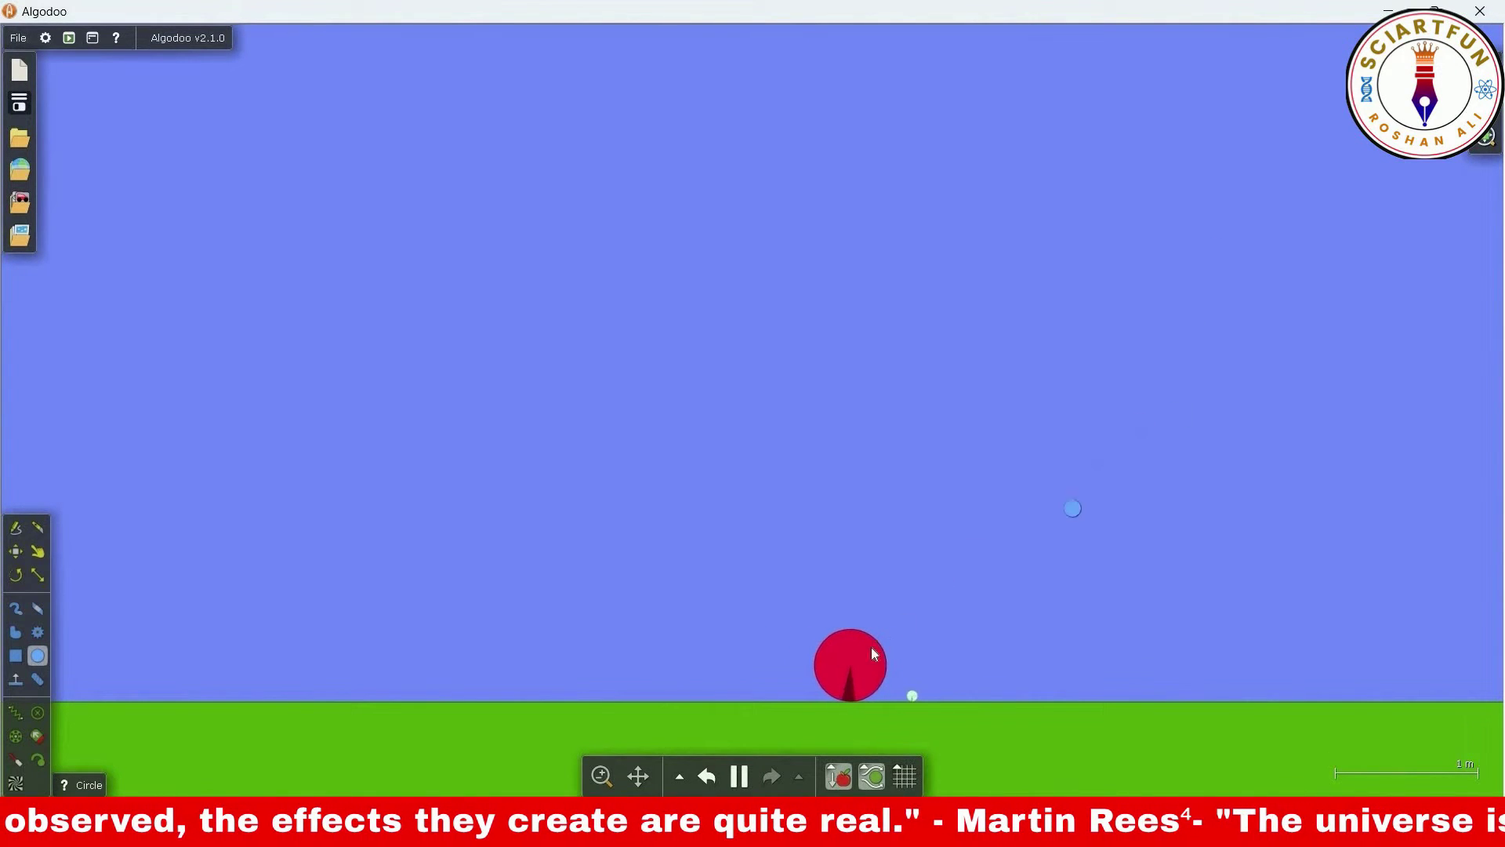
Set the circle's controllerAcc script property to 50 and drive it to the right along the ground
{"action": "scroll", "coordinate": [844, 627], "scroll_direction": "down", "scroll_amount": 10}
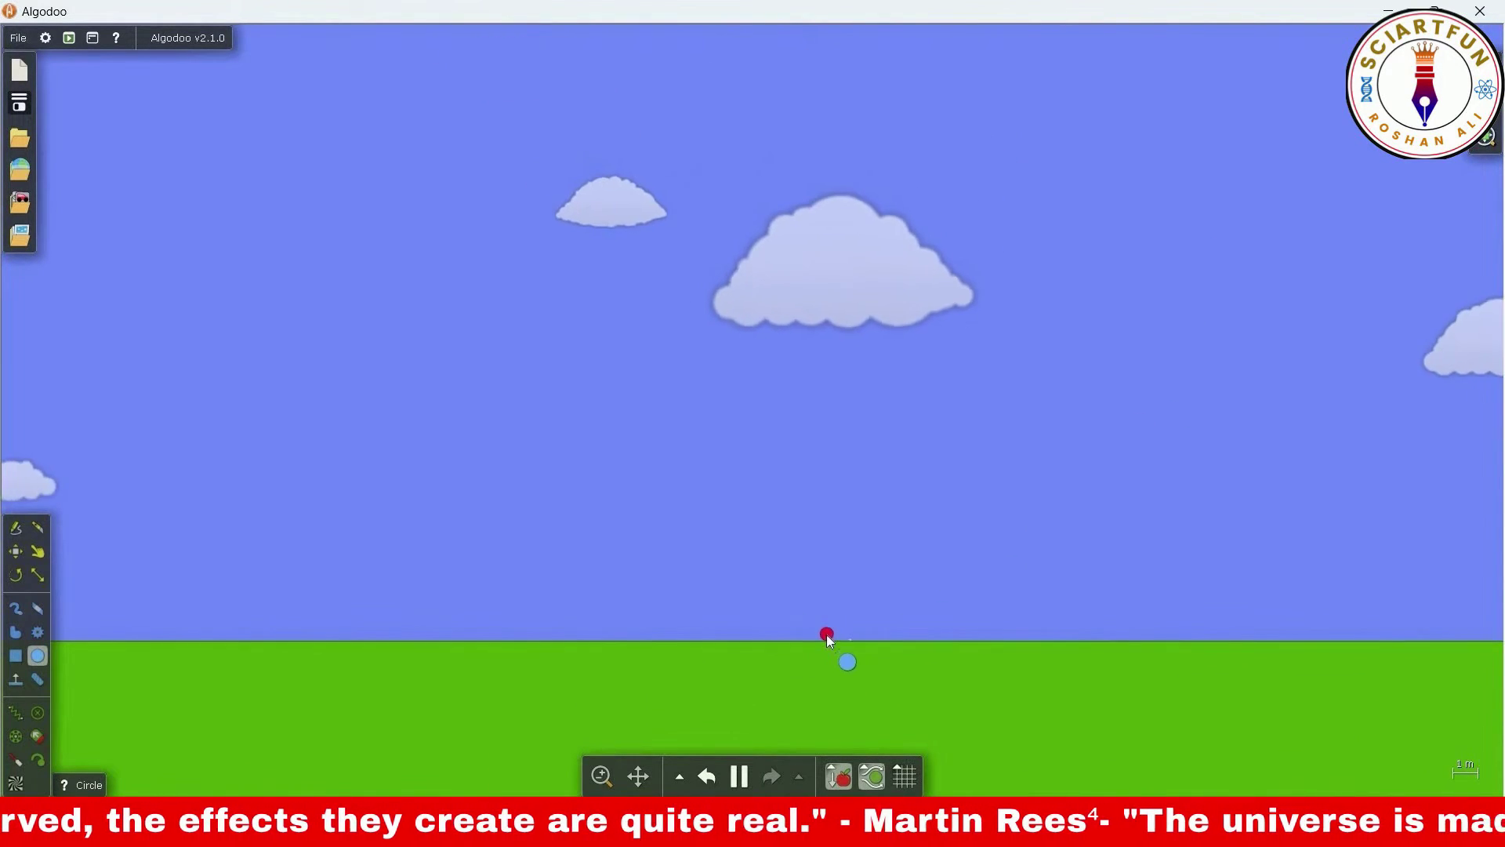
{"action": "right_click", "coordinate": [826, 633]}
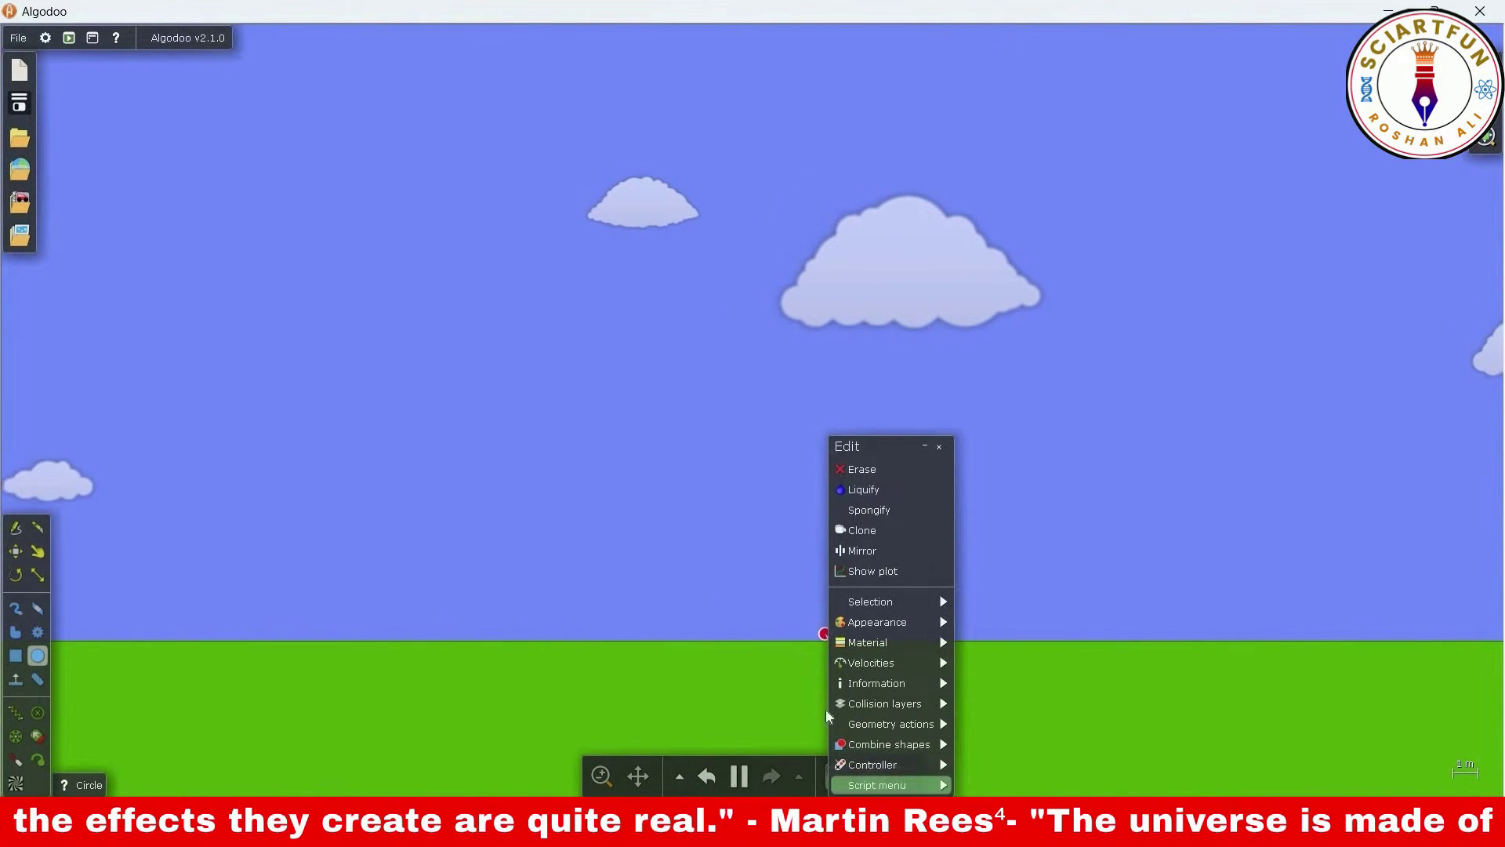
{"action": "left_click", "coordinate": [877, 785]}
{"action": "left_click_drag", "start_coordinate": [278, 457], "coordinate": [239, 454]}
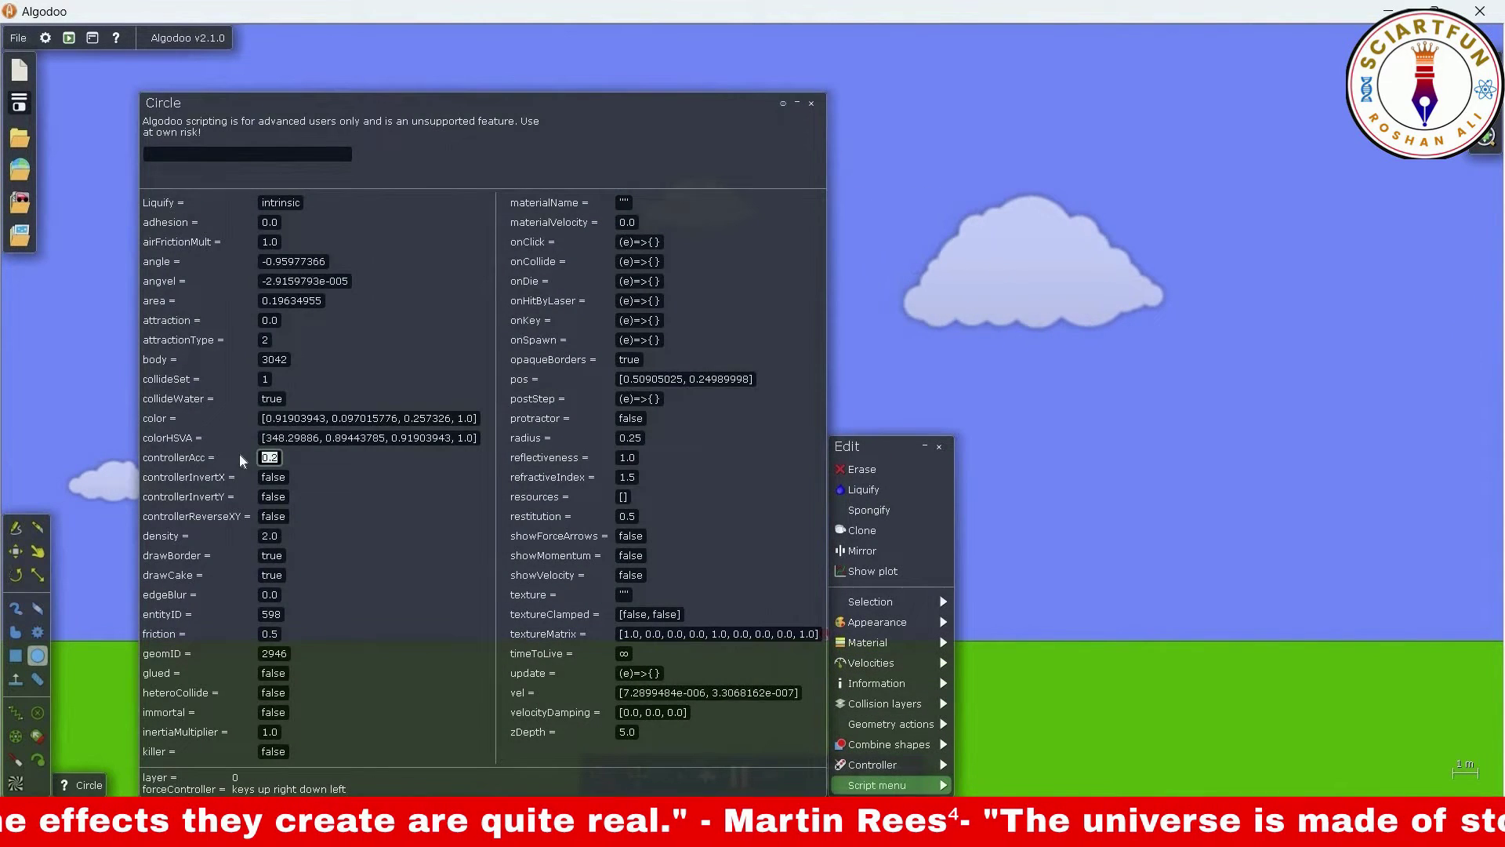
{"action": "type", "text": "50"}
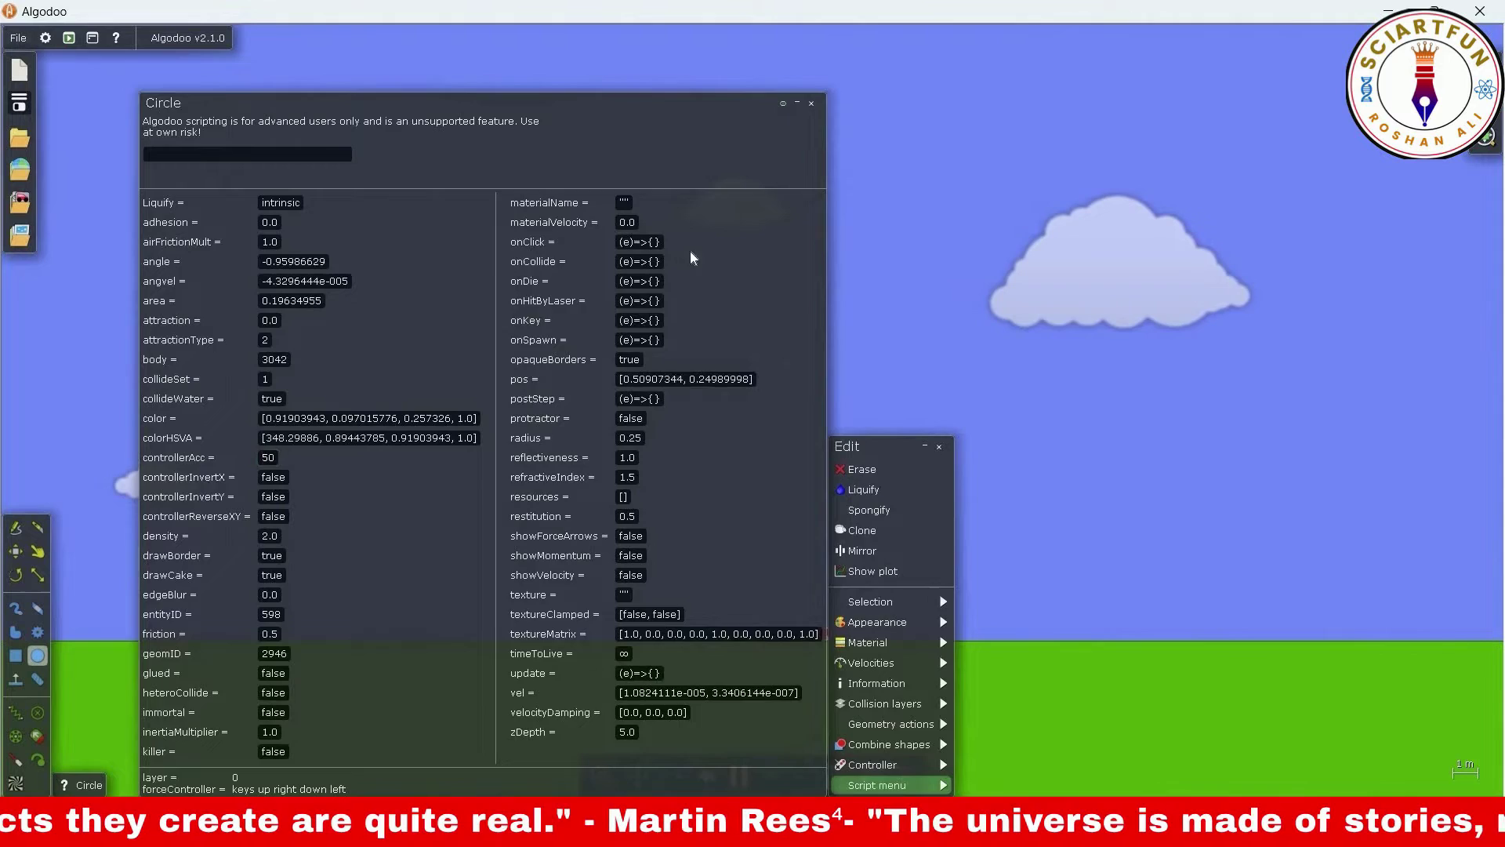
{"action": "left_click", "coordinate": [980, 385]}
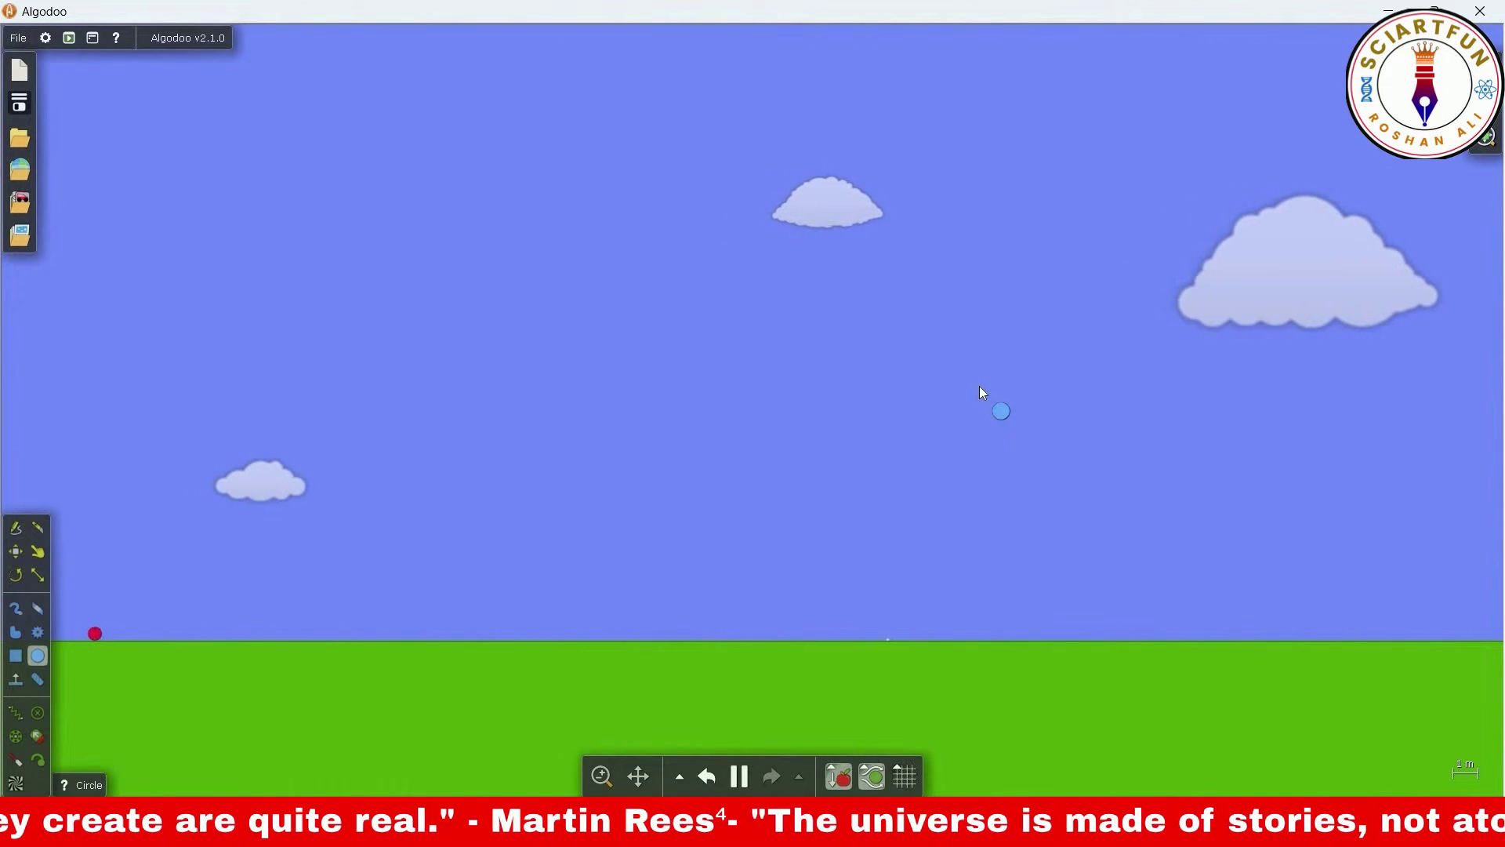
{"action": "key", "text": "Right"}
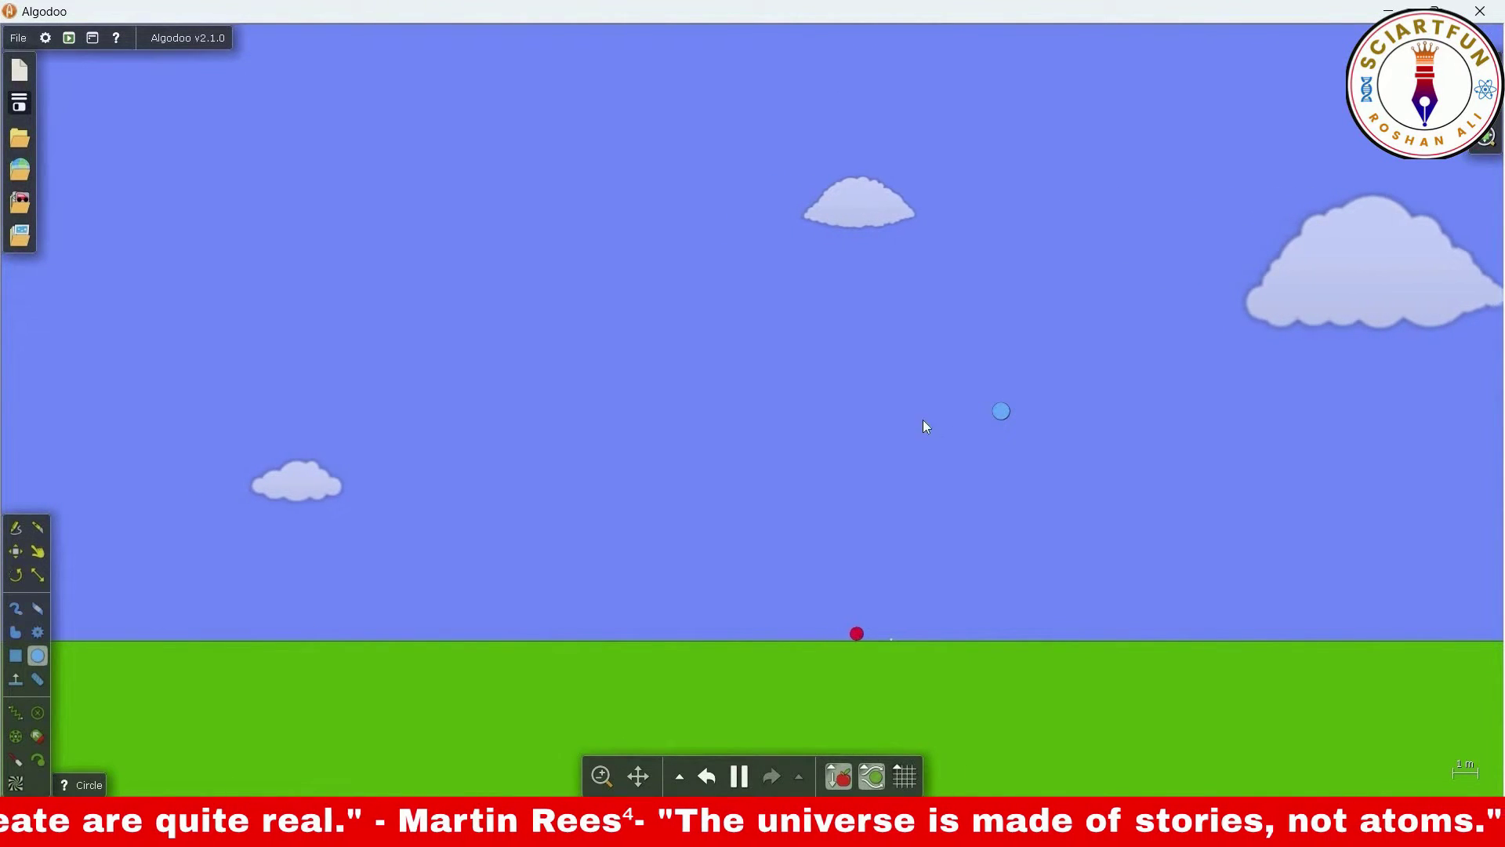
Set the circle's controllerInvertX script property to true
{"action": "key", "text": "alt+Tab"}
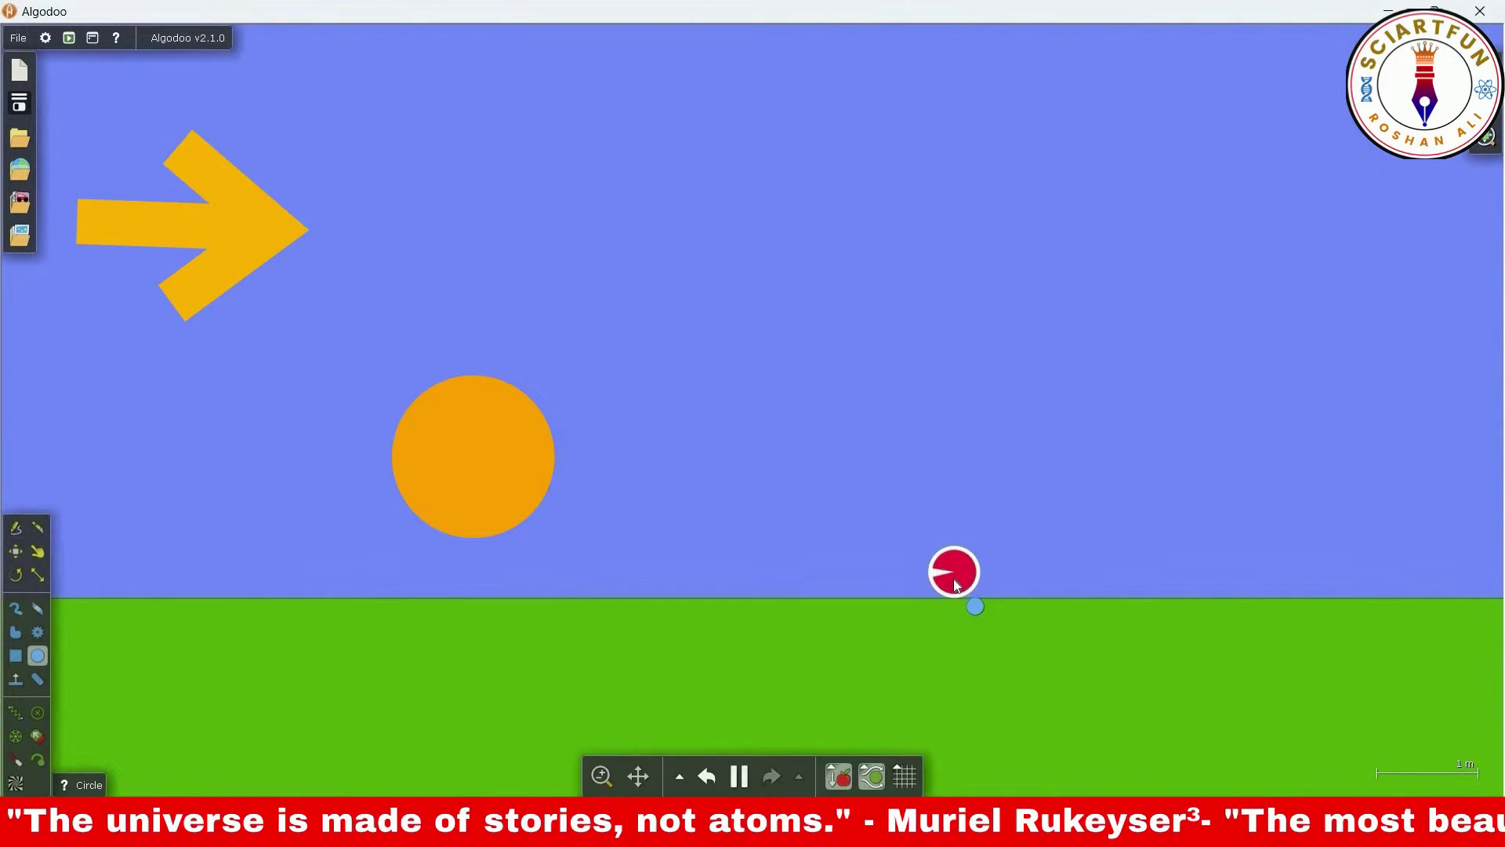
{"action": "mouse_move", "coordinate": [1019, 785]}
{"action": "left_click", "coordinate": [1176, 620]}
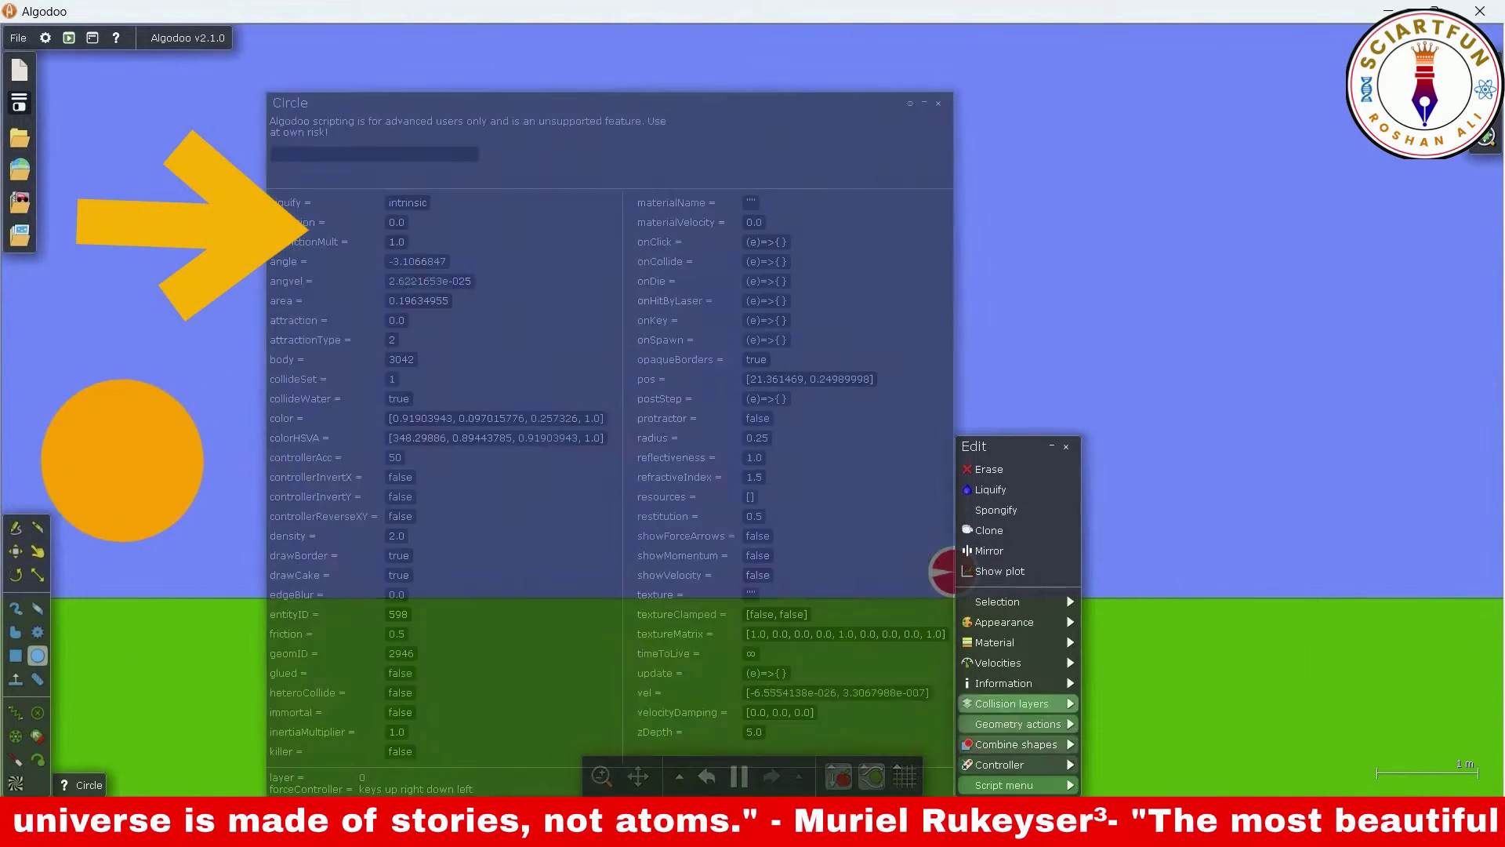
{"action": "left_click", "coordinate": [392, 477]}
{"action": "type", "text": "true"}
{"action": "key", "text": "Return"}
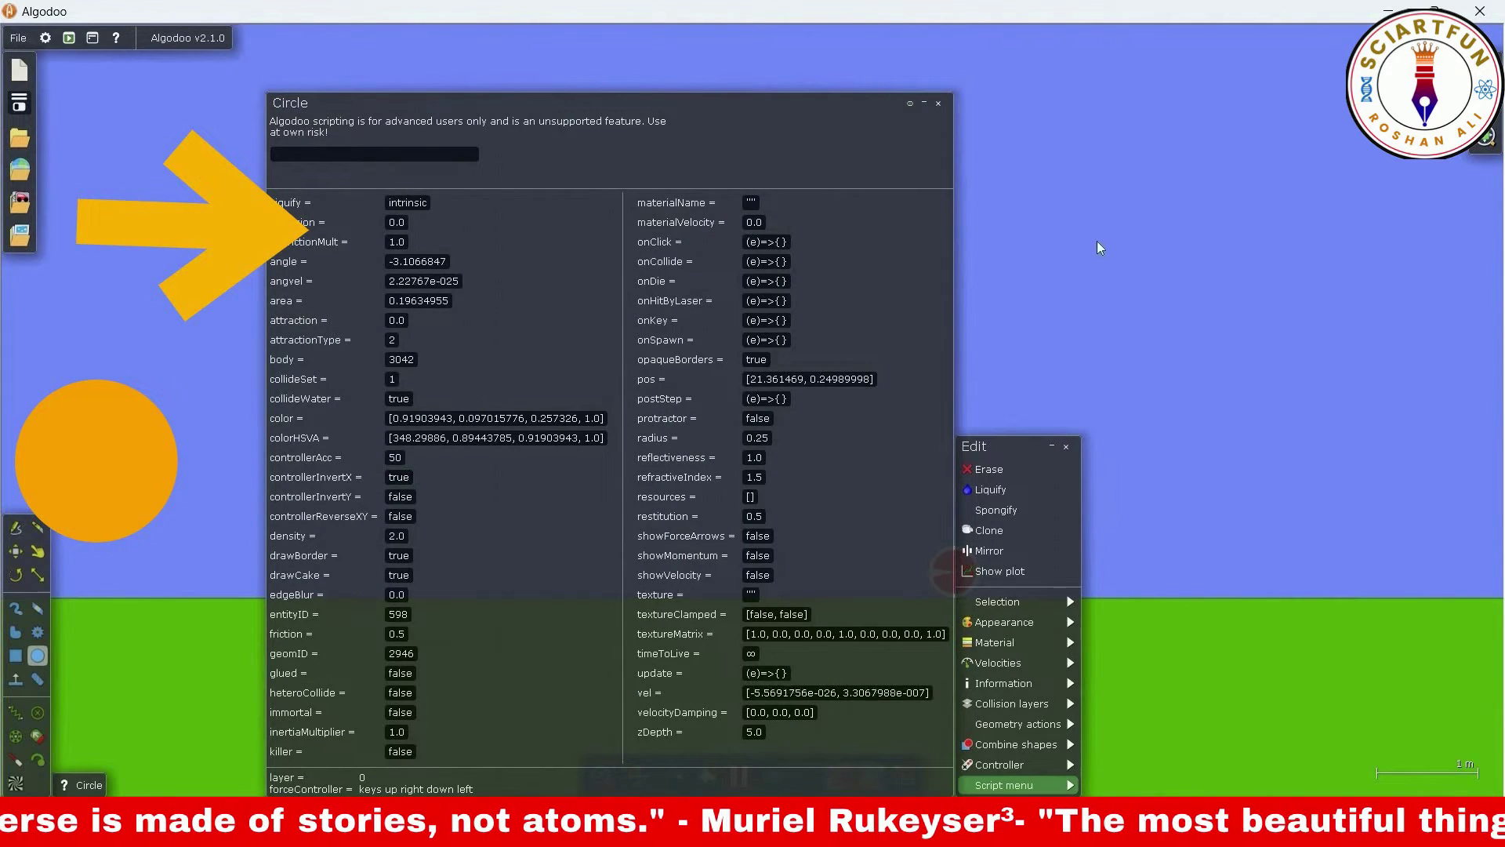
{"action": "left_click", "coordinate": [1093, 383]}
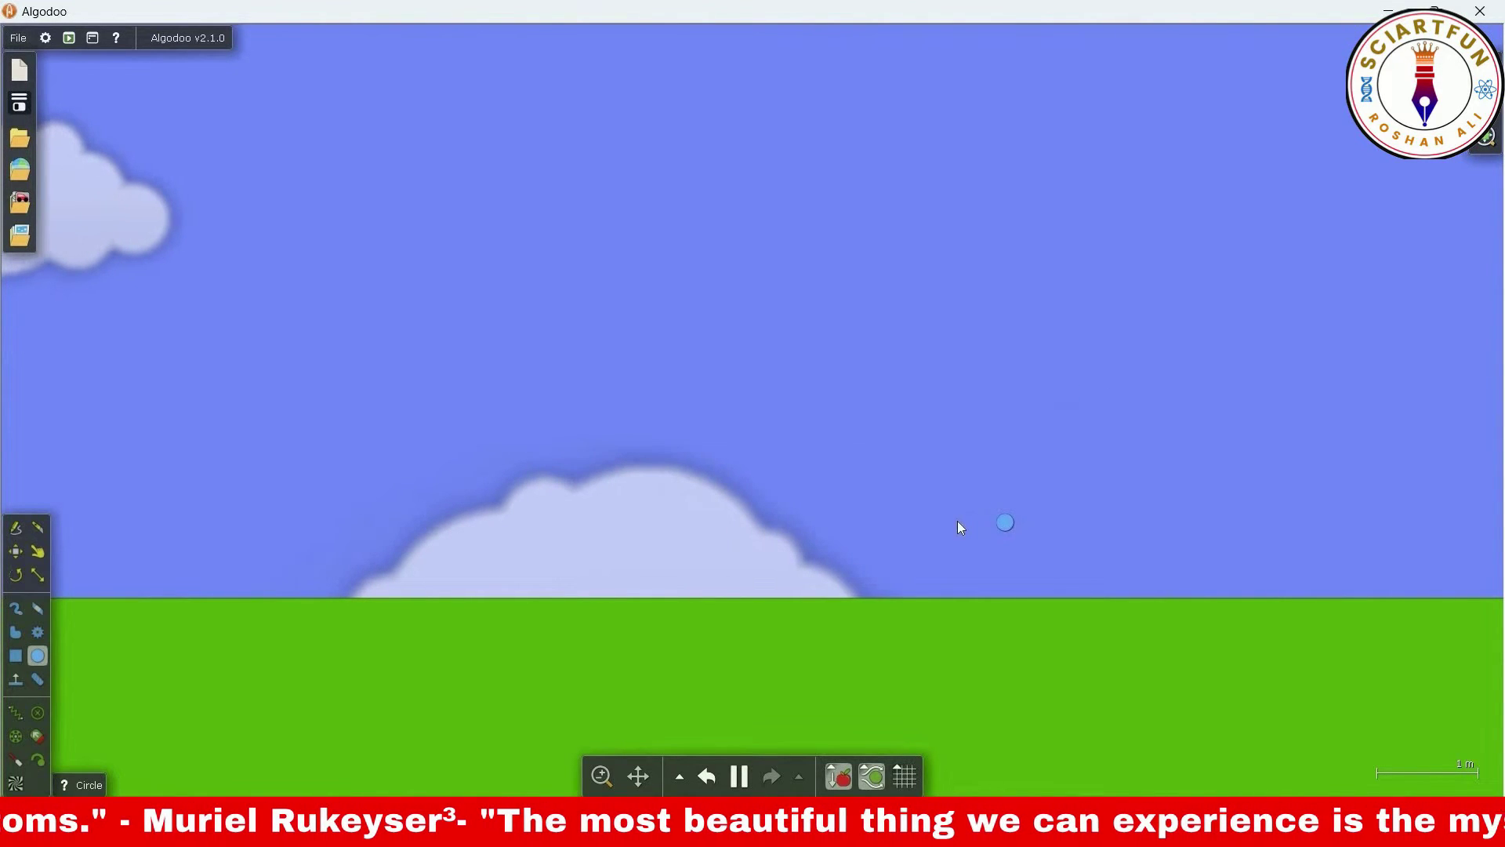
Set the circle's controllerInvertY script property to true
{"action": "scroll", "coordinate": [943, 528], "scroll_direction": "down", "scroll_amount": 3}
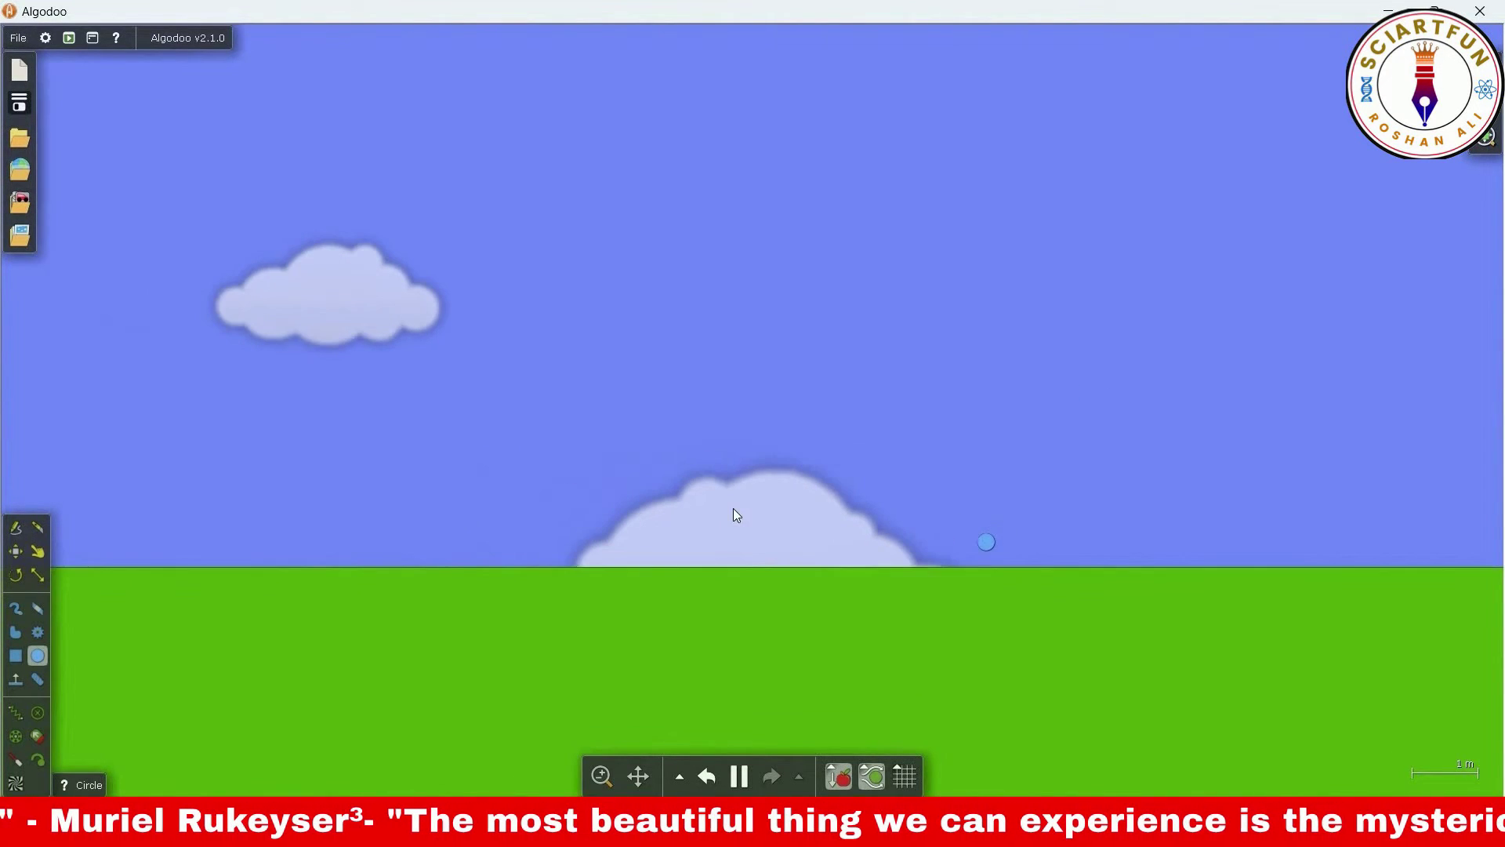
{"action": "scroll", "coordinate": [698, 504], "scroll_direction": "down", "scroll_amount": 3}
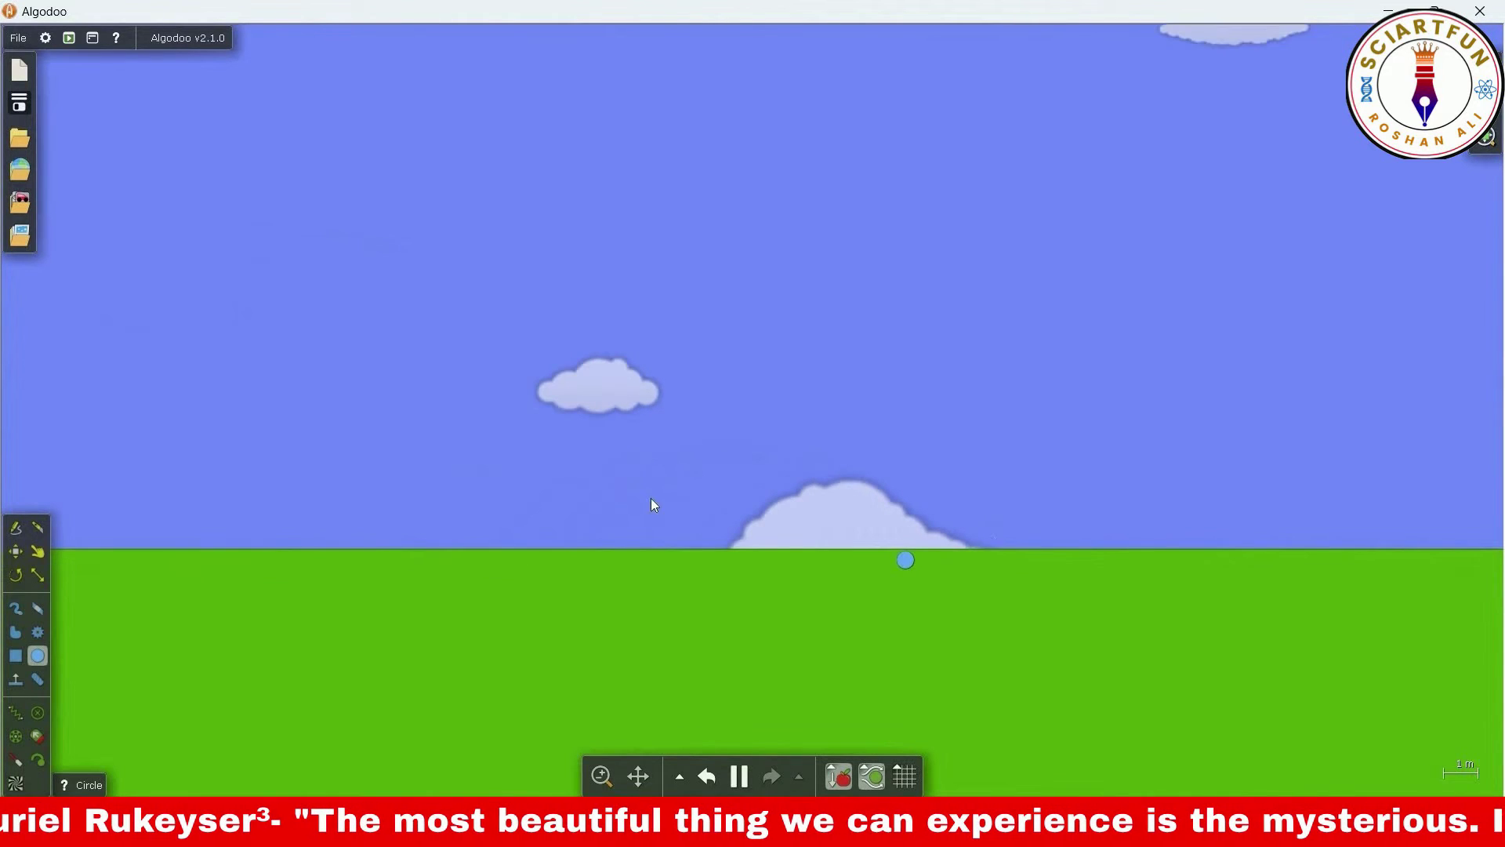
{"action": "scroll", "coordinate": [654, 505], "scroll_direction": "down", "scroll_amount": 3}
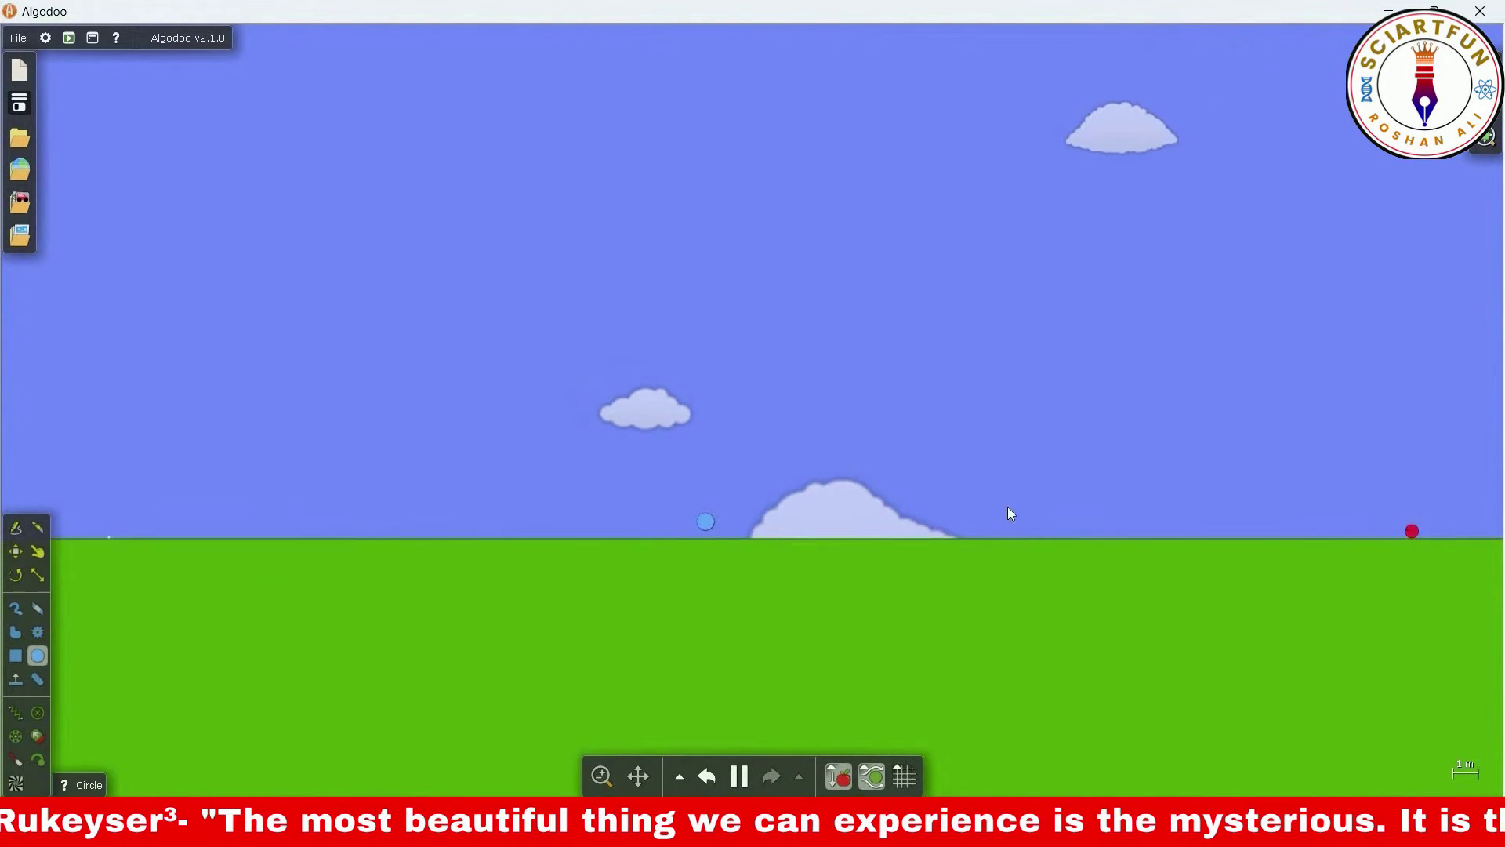
{"action": "scroll", "coordinate": [1207, 472], "scroll_direction": "down", "scroll_amount": 3}
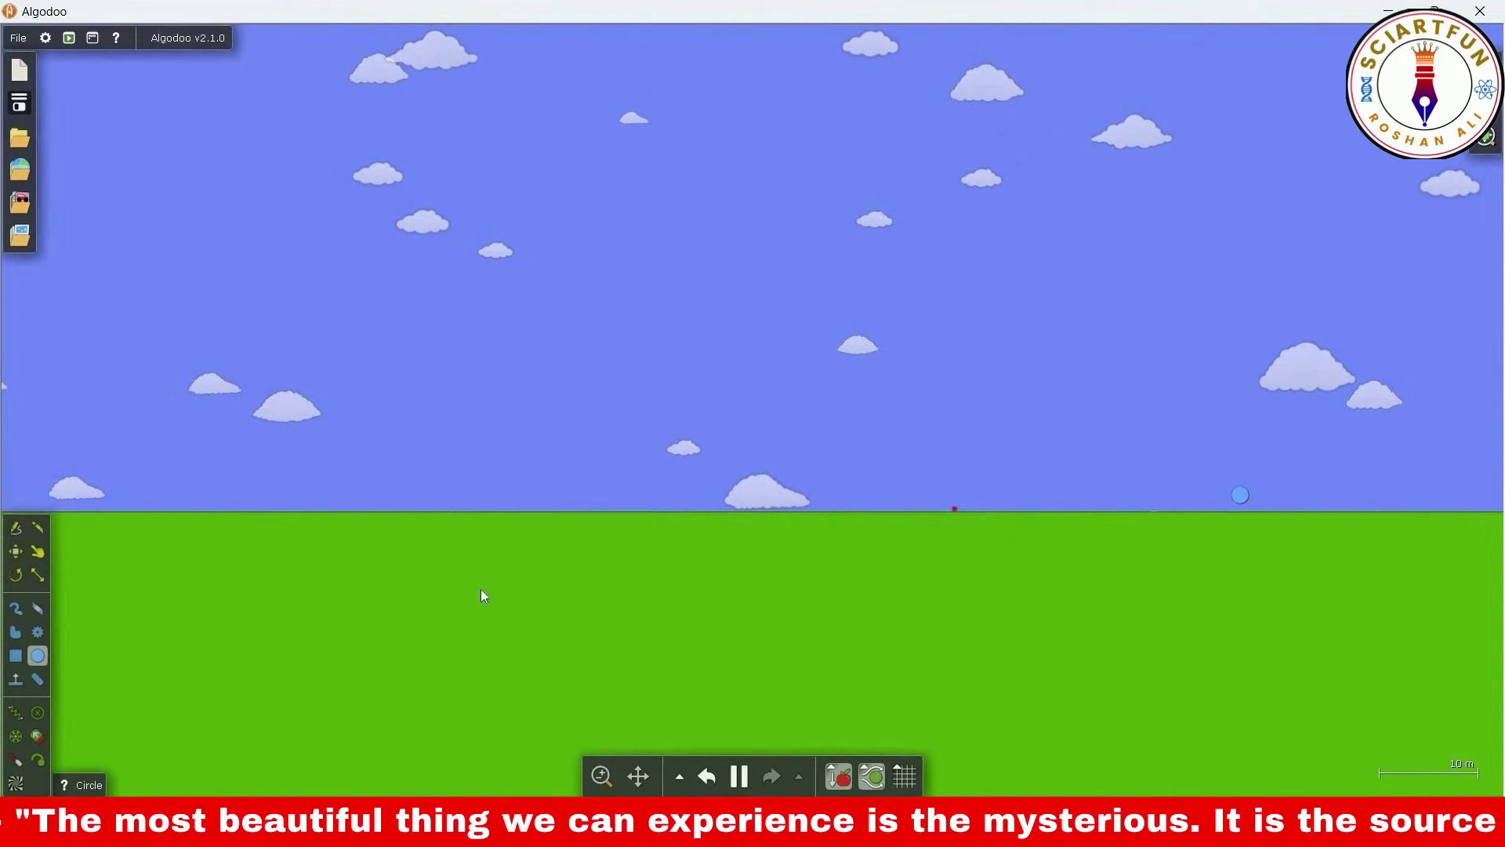
{"action": "scroll", "coordinate": [236, 617], "scroll_direction": "up", "scroll_amount": 5}
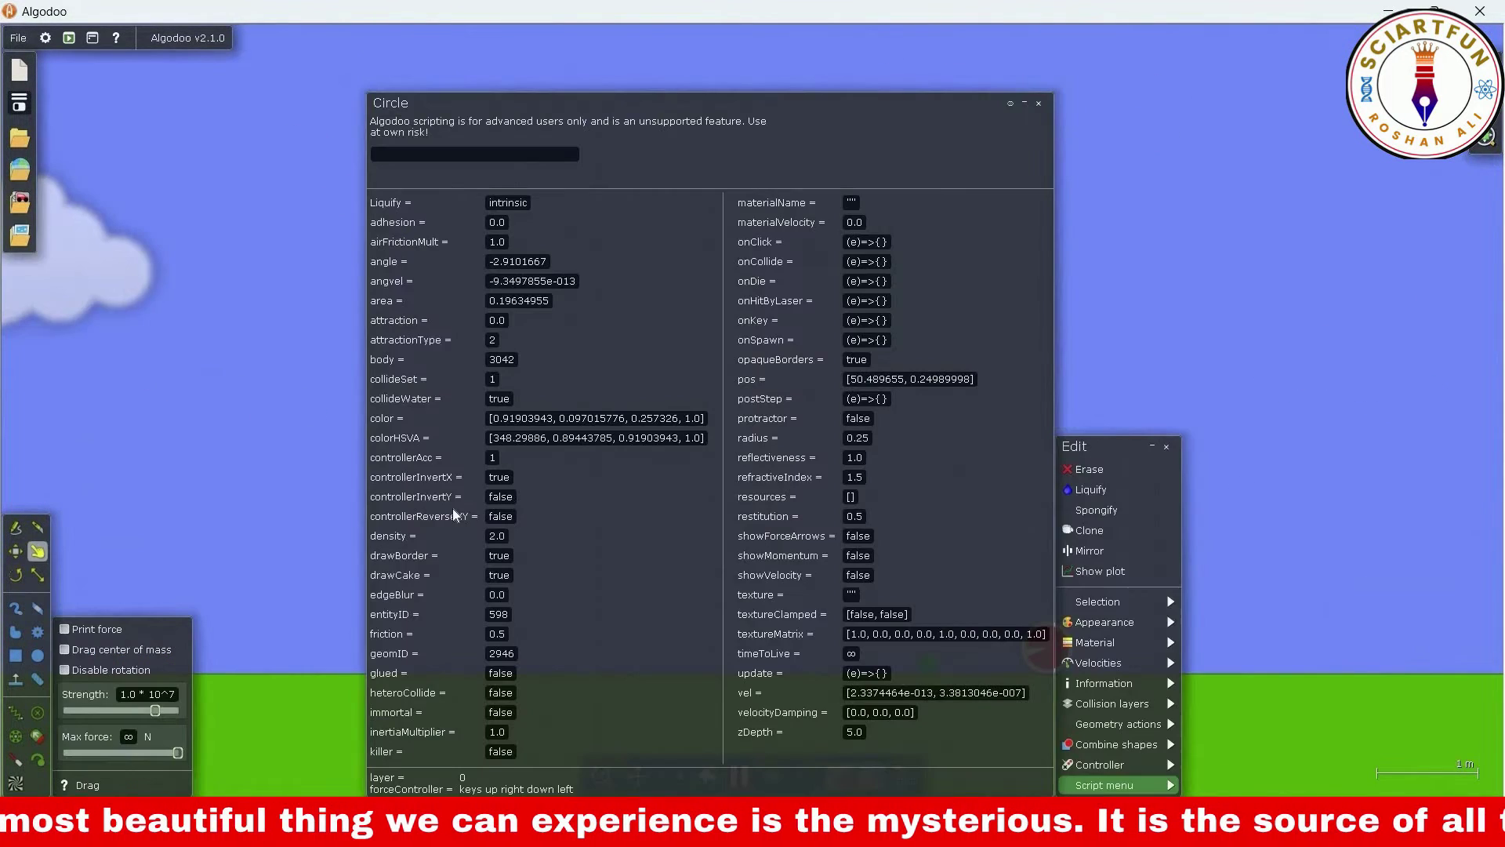
{"action": "key", "text": "Tab"}
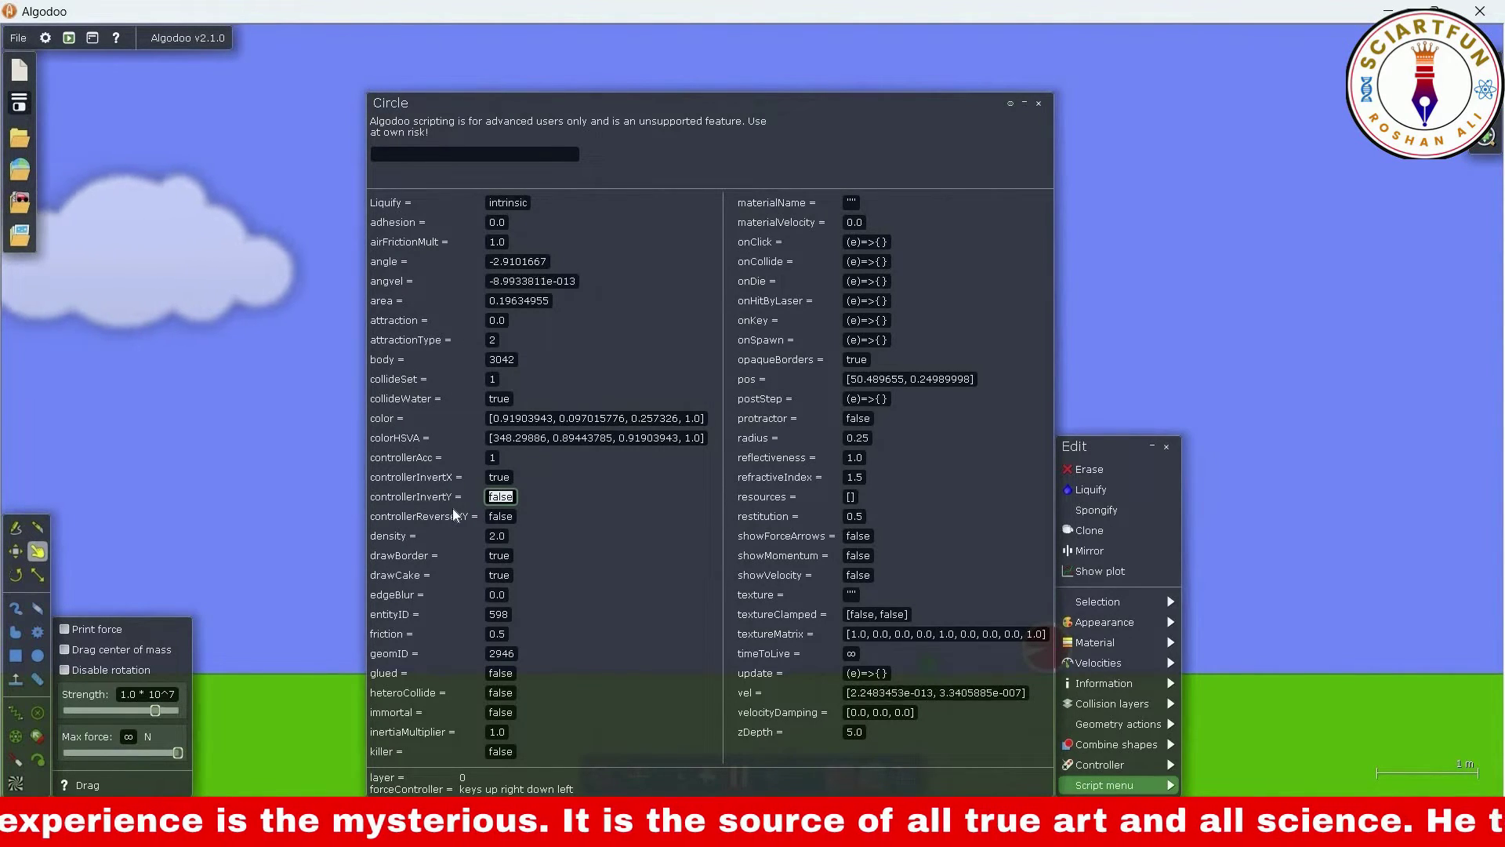
{"action": "type", "text": "true"}
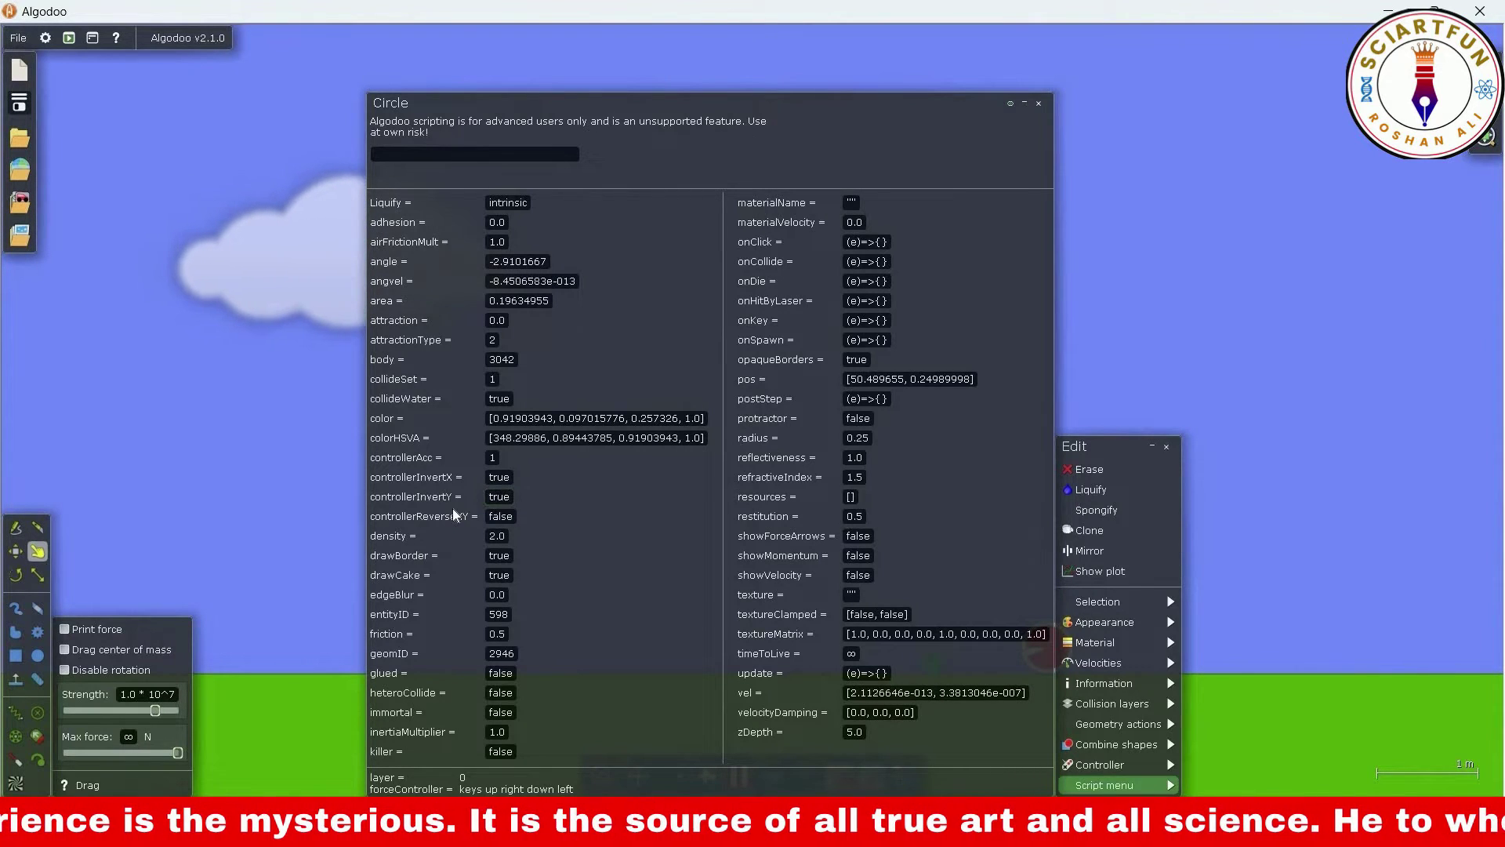
{"action": "left_click", "coordinate": [720, 444]}
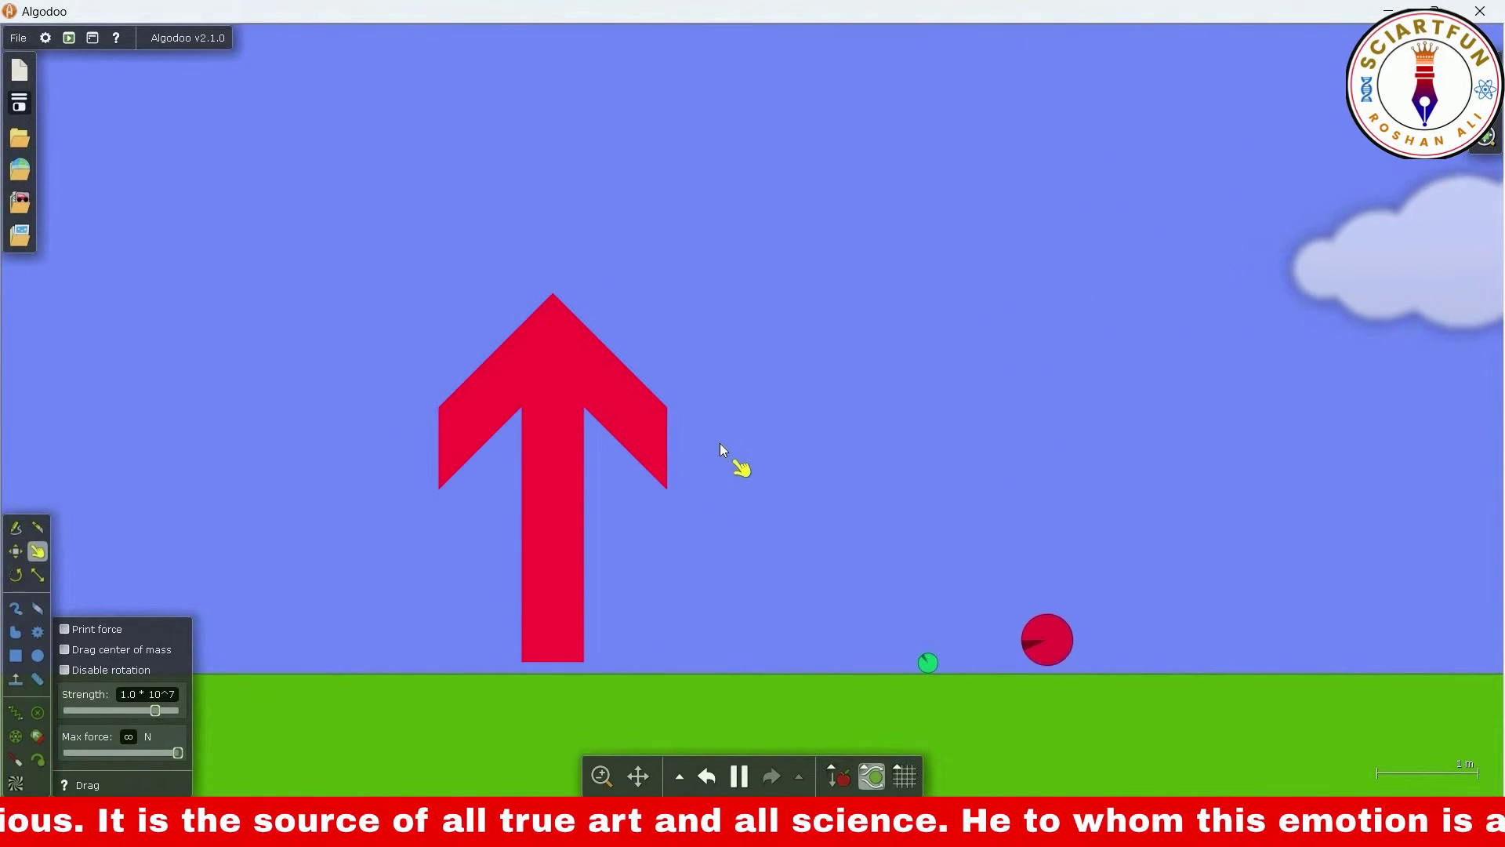
Set the red circle's controllerReverseXY script property to true
{"action": "right_click", "coordinate": [1047, 619]}
{"action": "left_click", "coordinate": [1094, 785]}
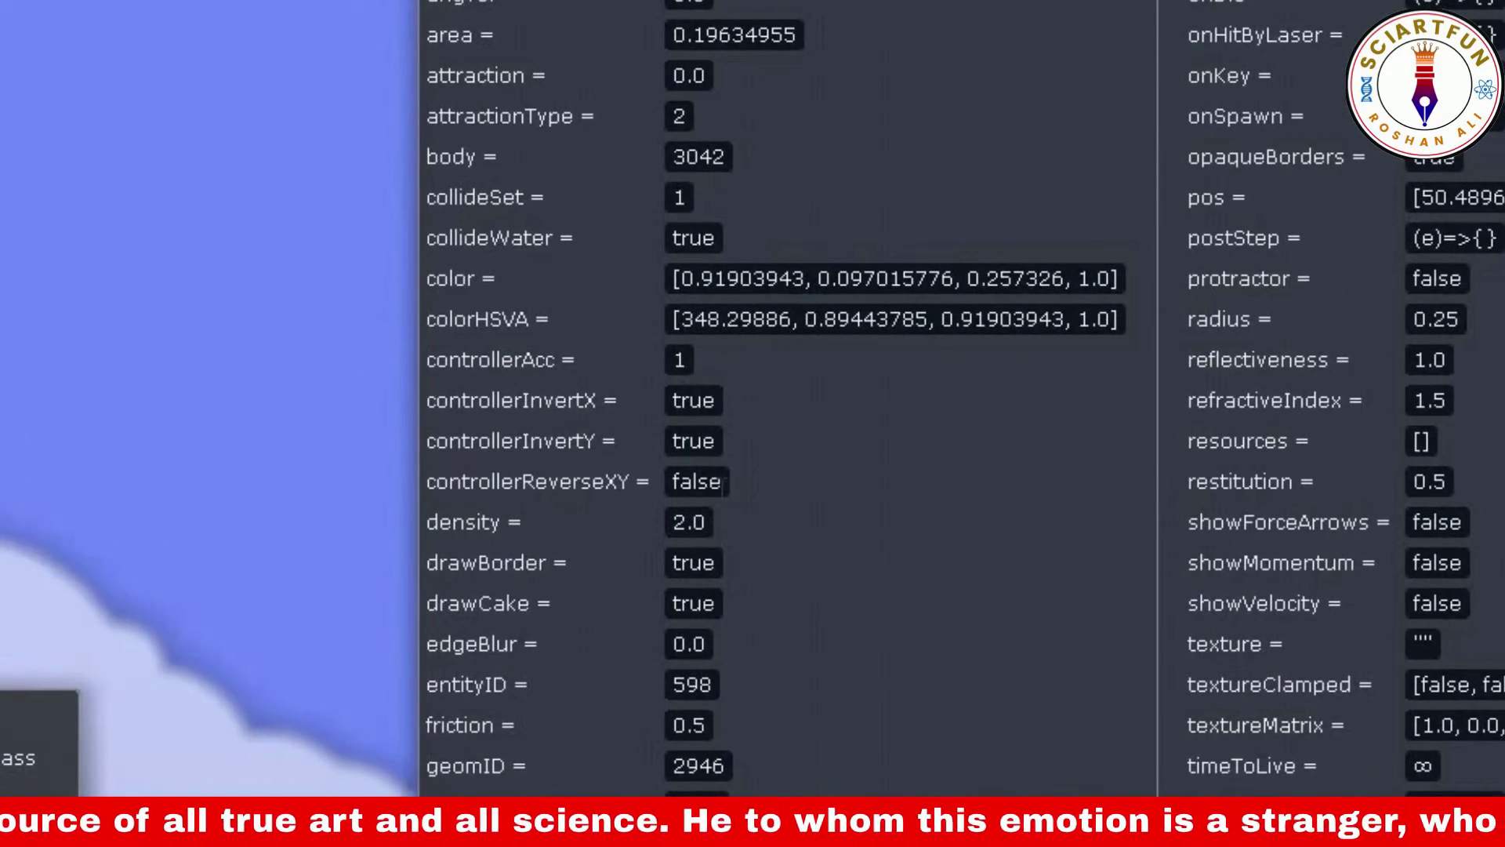
{"action": "left_click", "coordinate": [696, 481]}
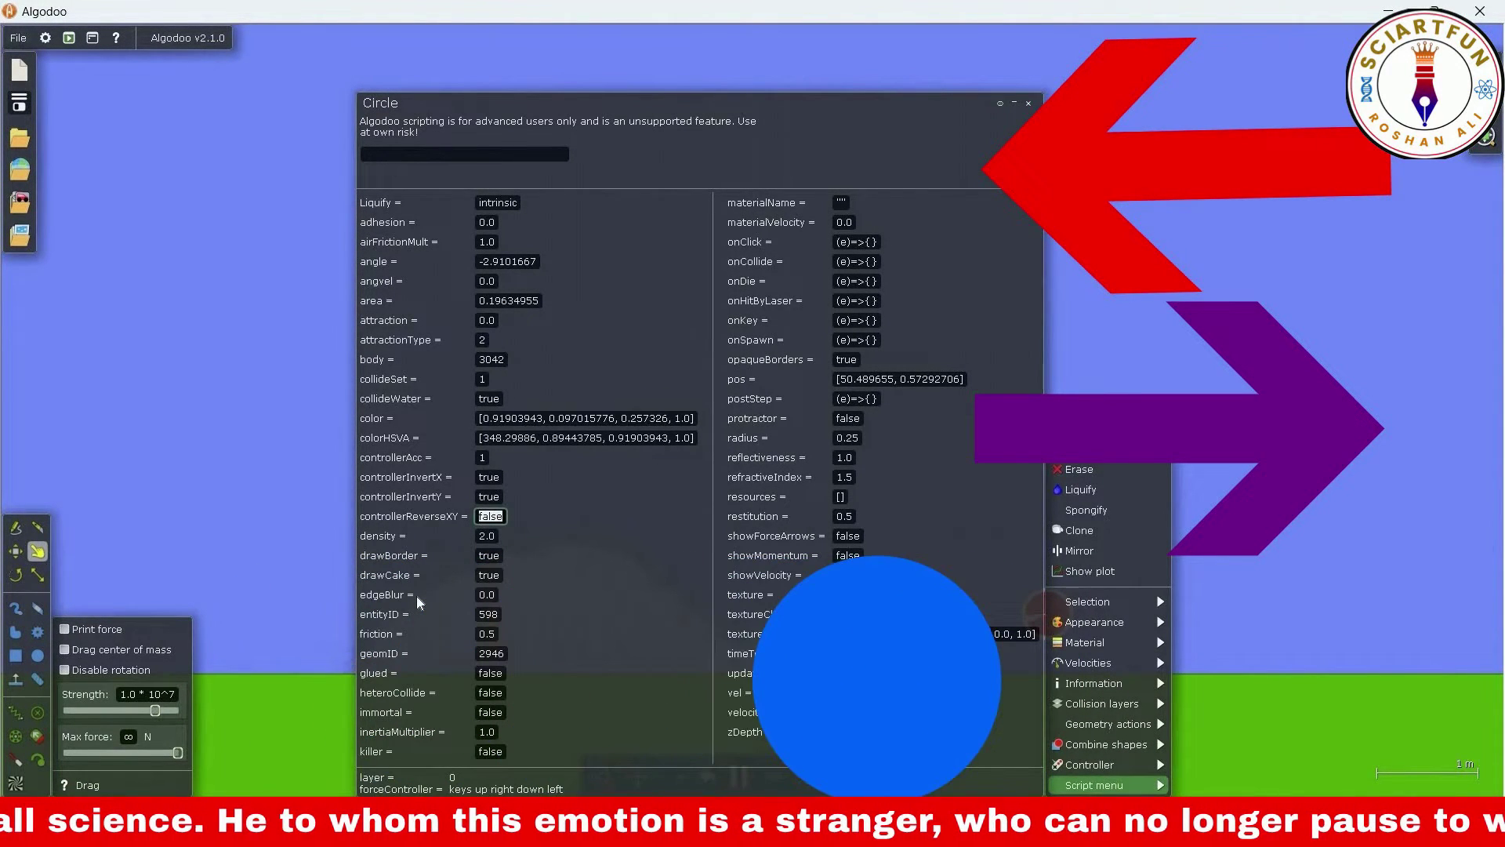
{"action": "type", "text": "true"}
{"action": "key", "text": "Return"}
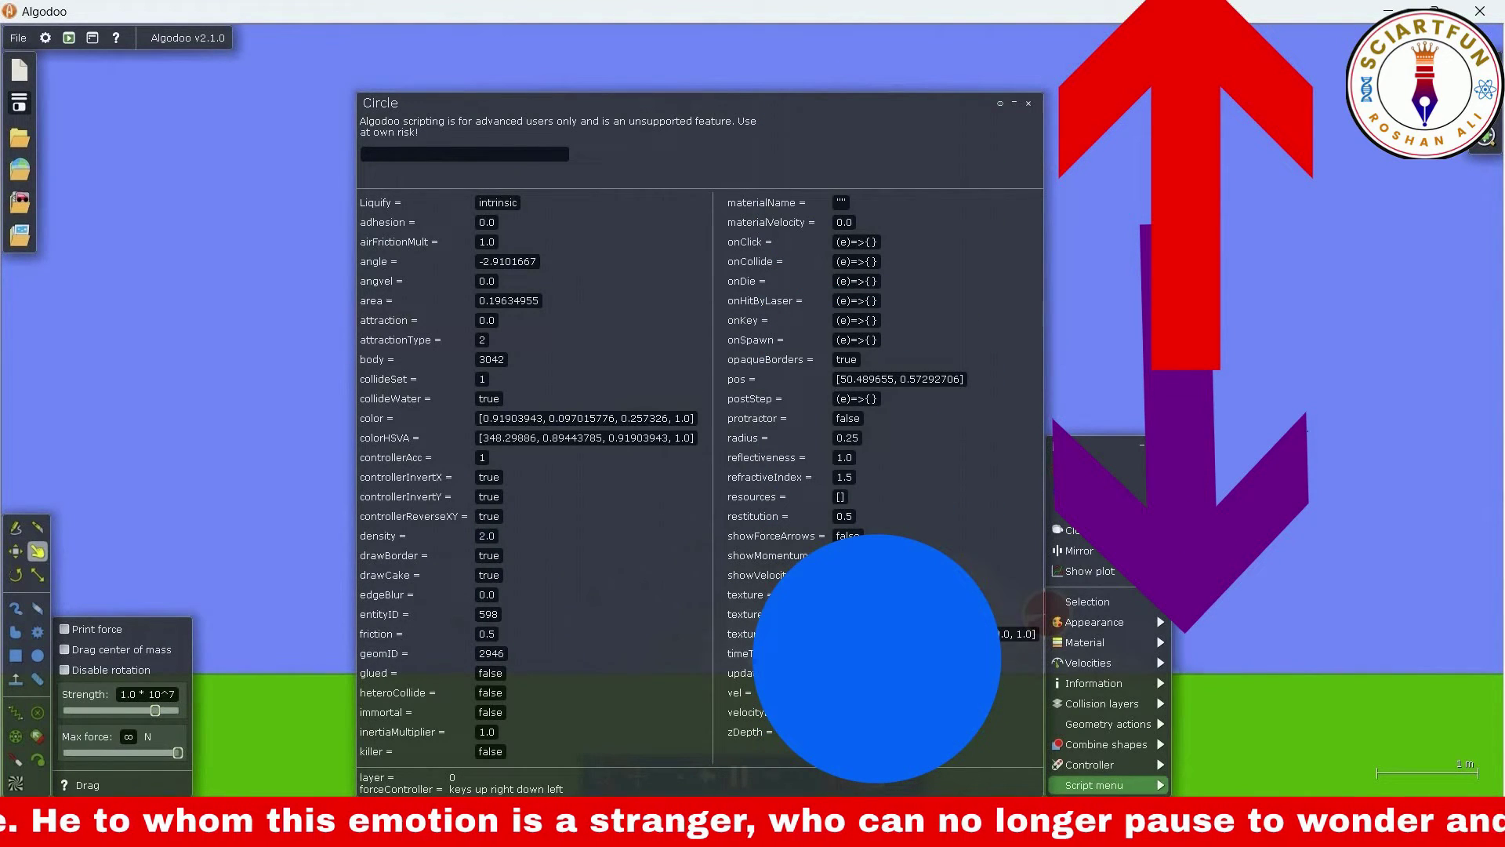
{"action": "left_click", "coordinate": [1194, 635]}
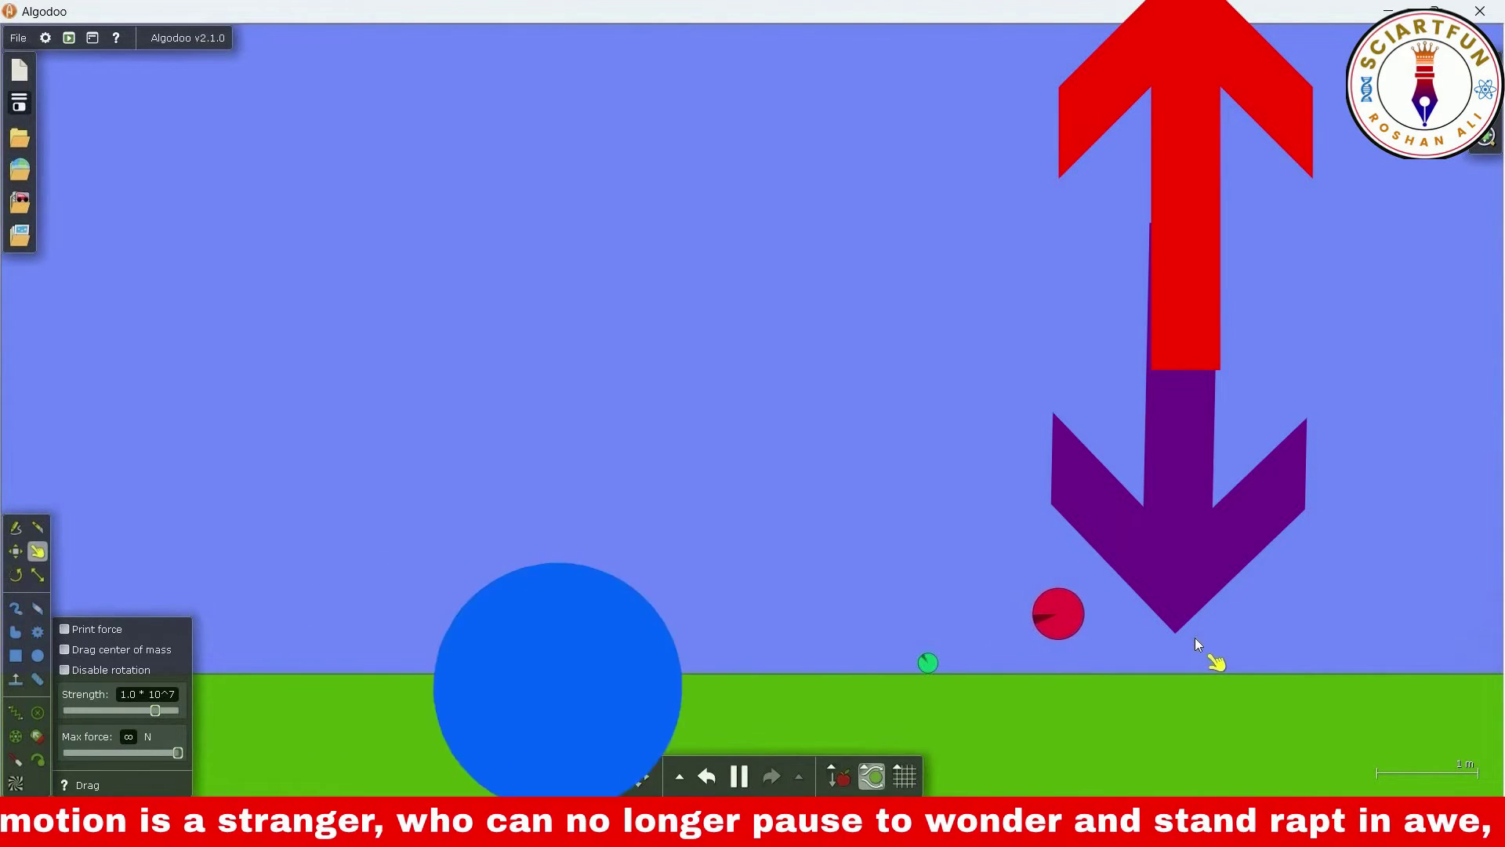
Highlight the friction entry in the WordPad lesson list and return to Algodoo
{"action": "key", "text": "alt+Tab"}
{"action": "key", "text": "shift+Down"}
{"action": "key", "text": "shift+Down"}
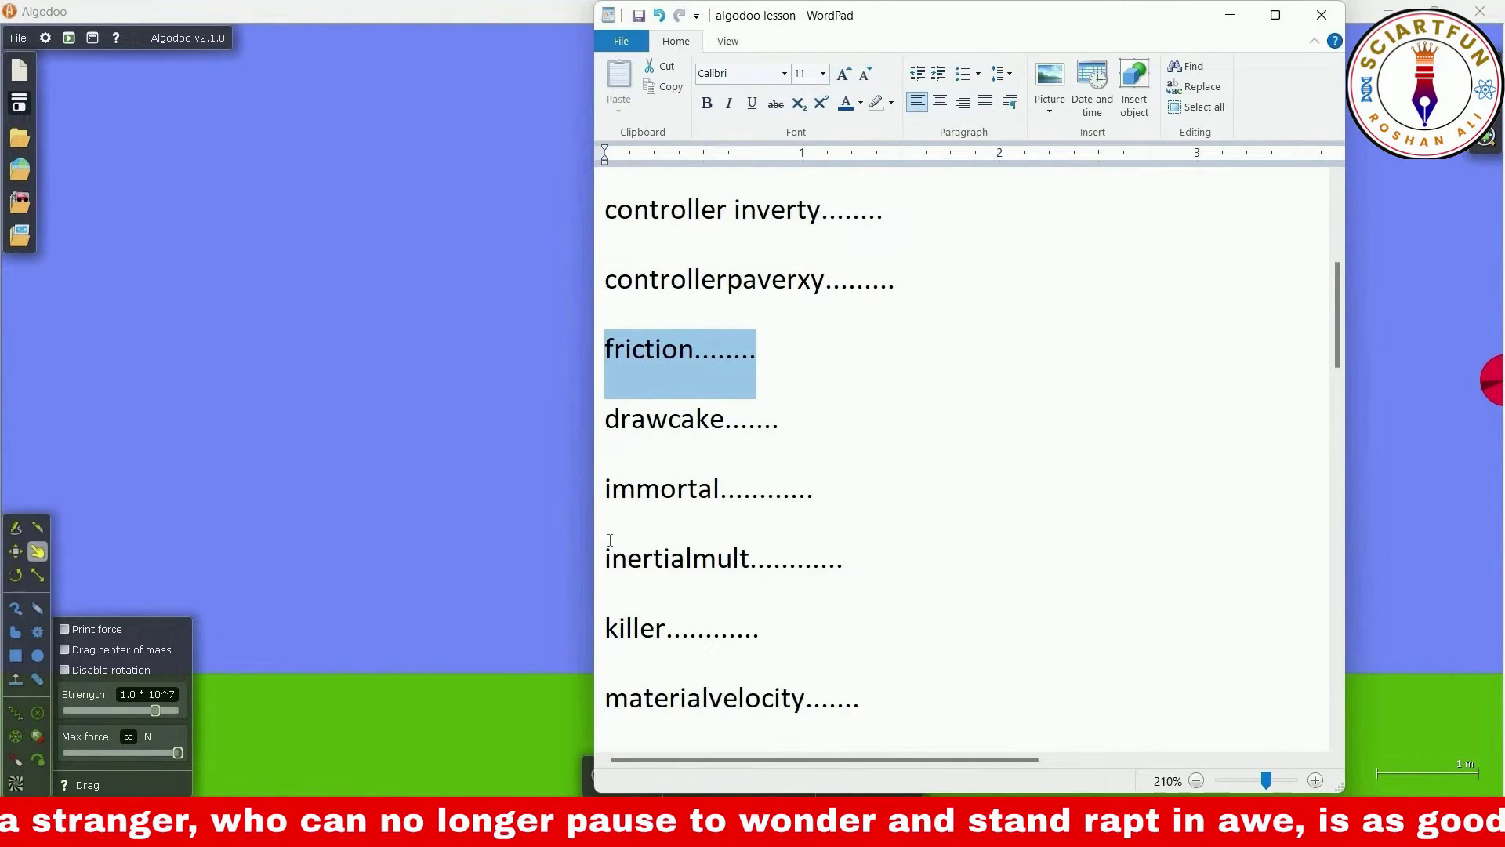
{"action": "left_click", "coordinate": [537, 538]}
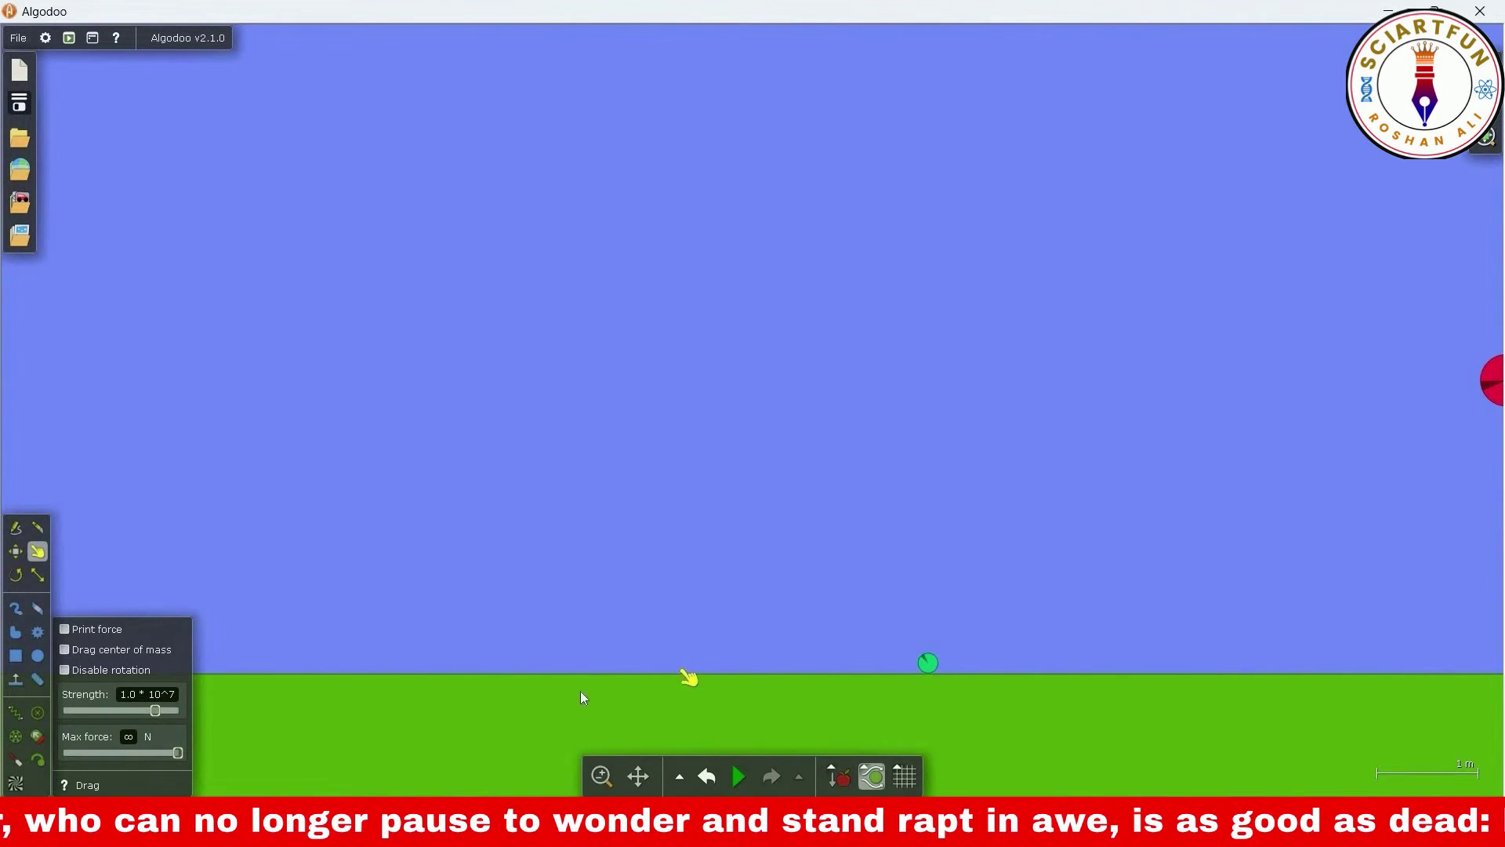
Draw a box about 2.5 by 0.59 m on the ground, run the simulation, and draw a smaller box above it
{"action": "left_click", "coordinate": [15, 655]}
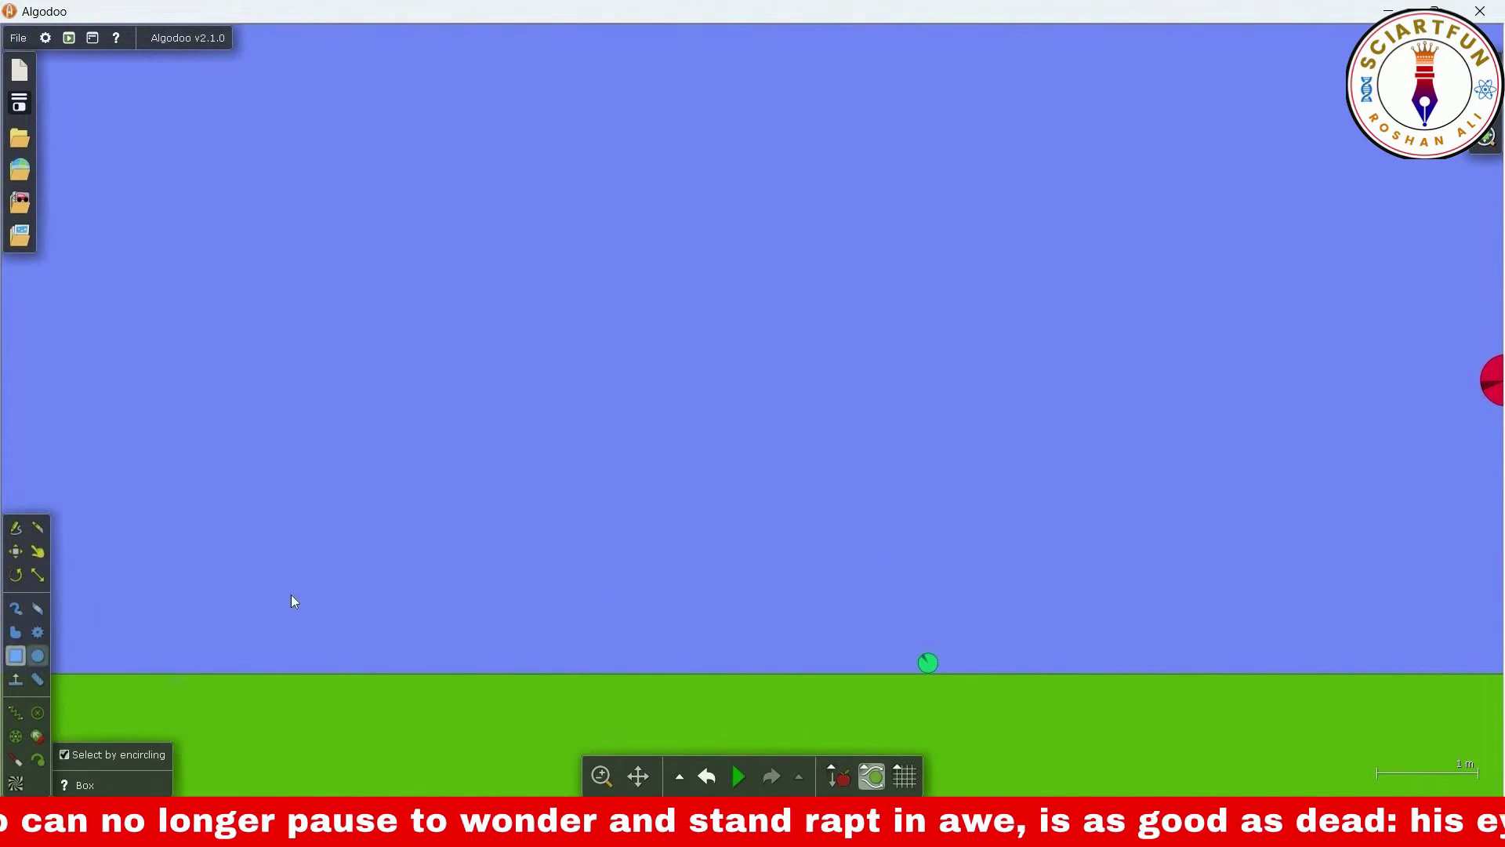
{"action": "left_click_drag", "start_coordinate": [317, 626], "coordinate": [332, 641]}
{"action": "left_click_drag", "start_coordinate": [479, 663], "coordinate": [548, 652]}
{"action": "left_click", "coordinate": [738, 776]}
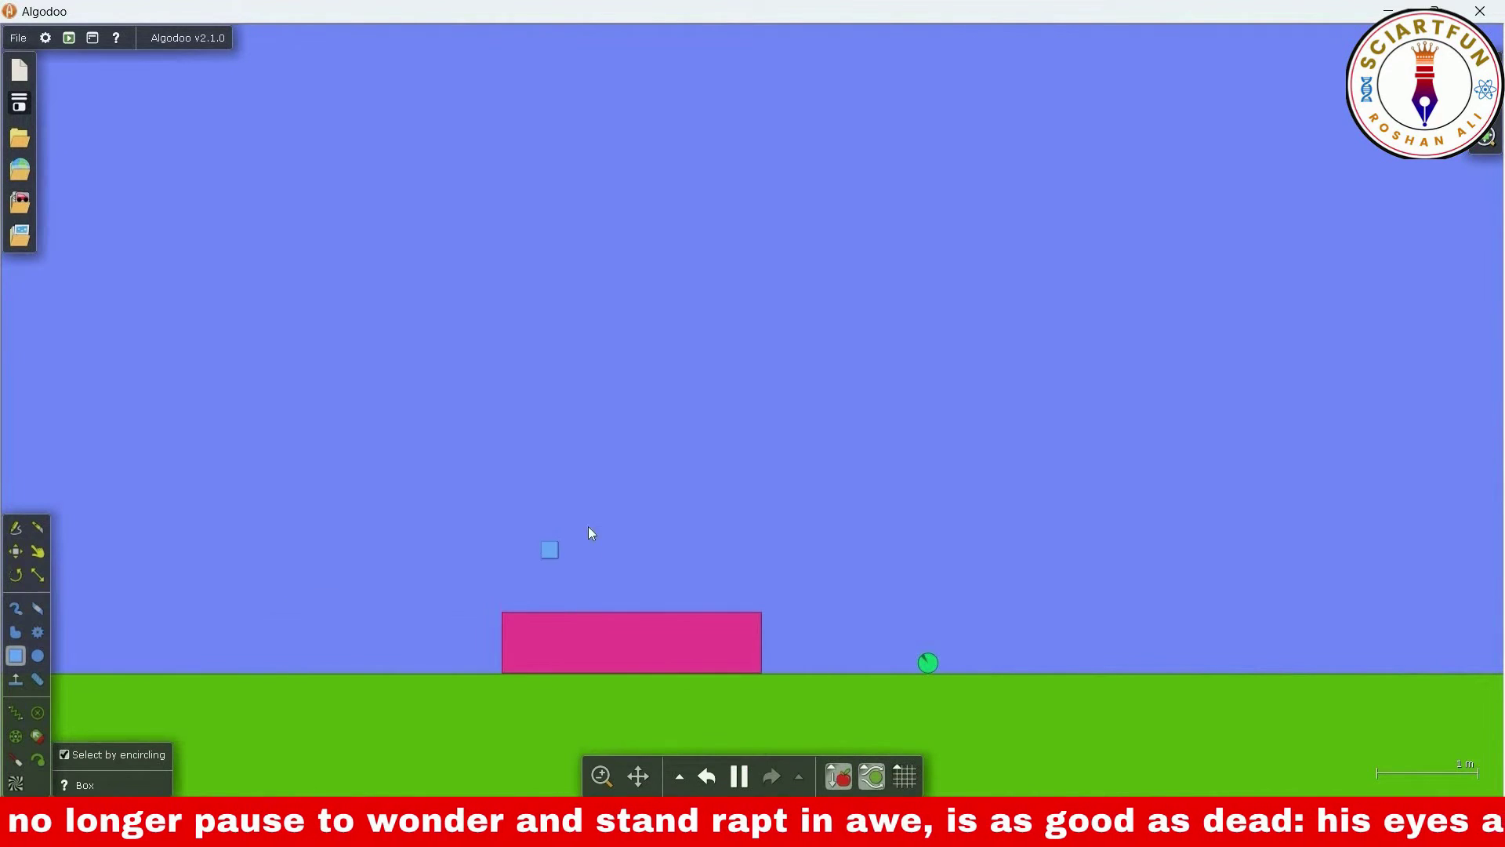
{"action": "left_click_drag", "start_coordinate": [577, 515], "coordinate": [696, 584]}
Set the small upper box's friction script property to 100
{"action": "right_click", "coordinate": [619, 588]}
{"action": "mouse_move", "coordinate": [700, 782]}
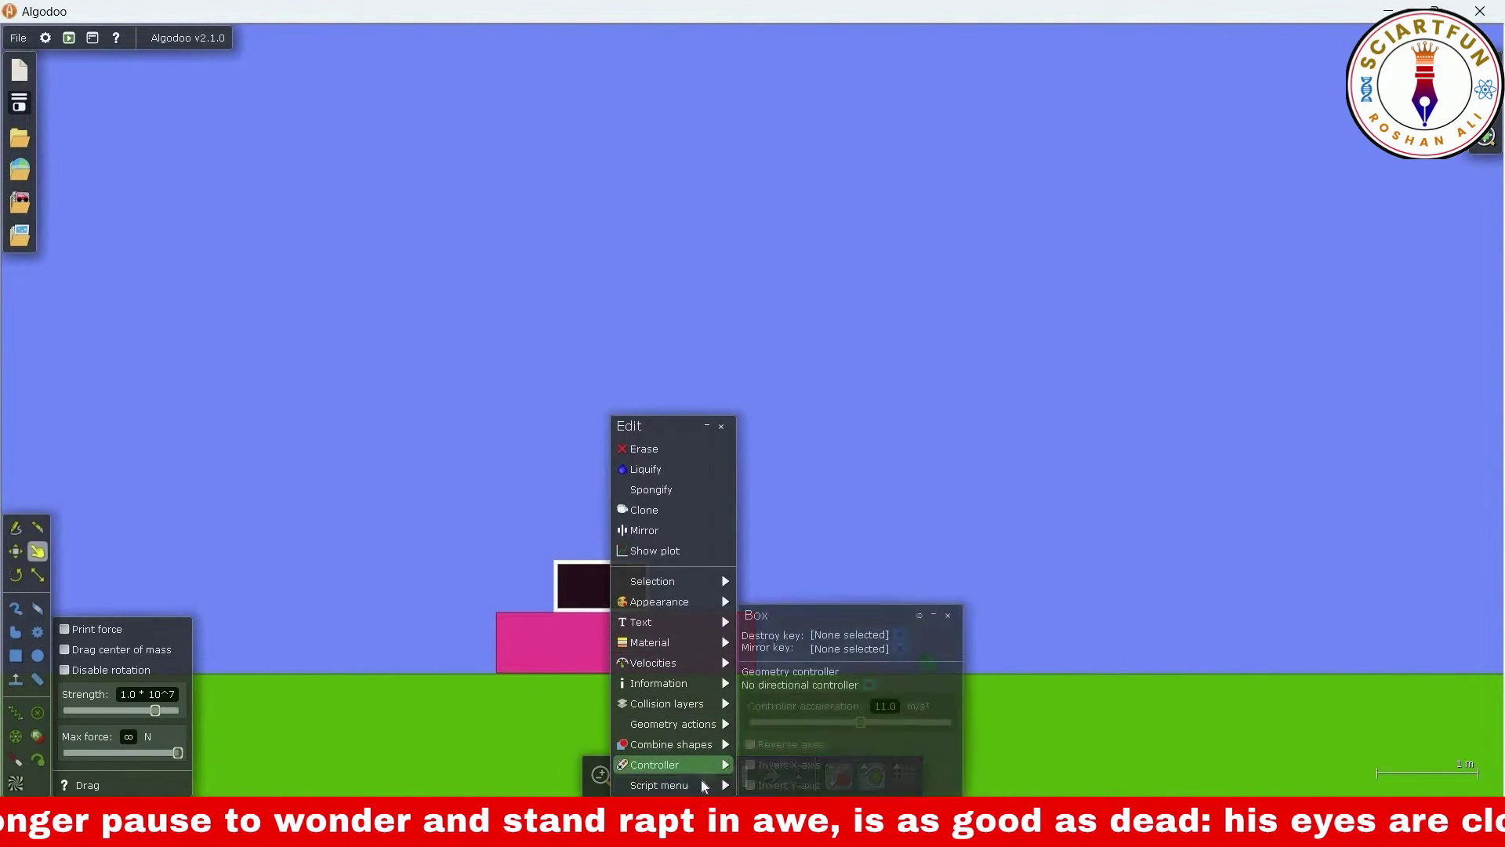
{"action": "left_click", "coordinate": [784, 630]}
{"action": "left_click", "coordinate": [1228, 373]}
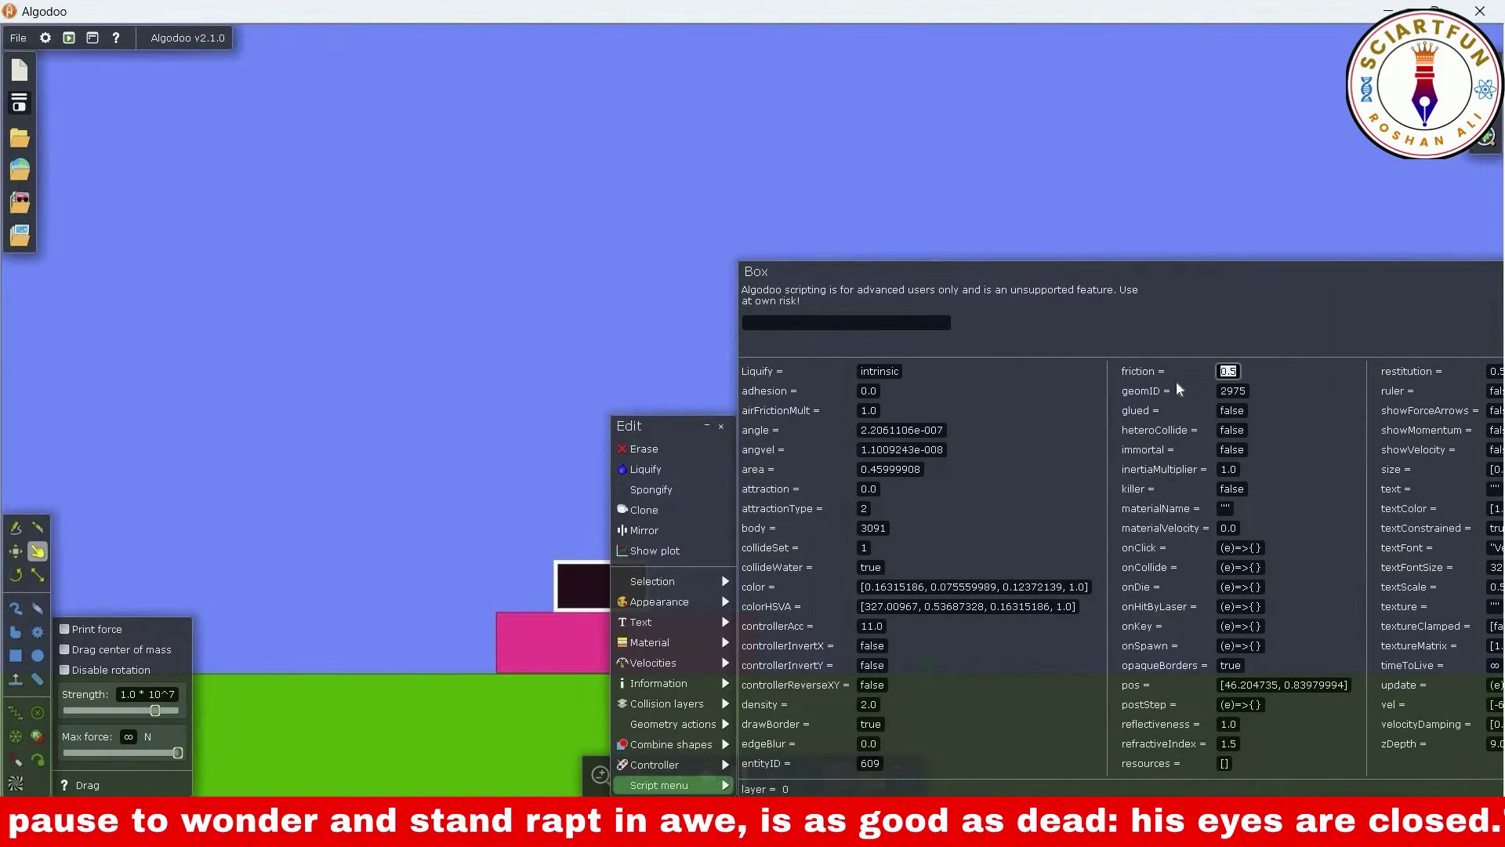
{"action": "type", "text": "100"}
{"action": "key", "text": "Return"}
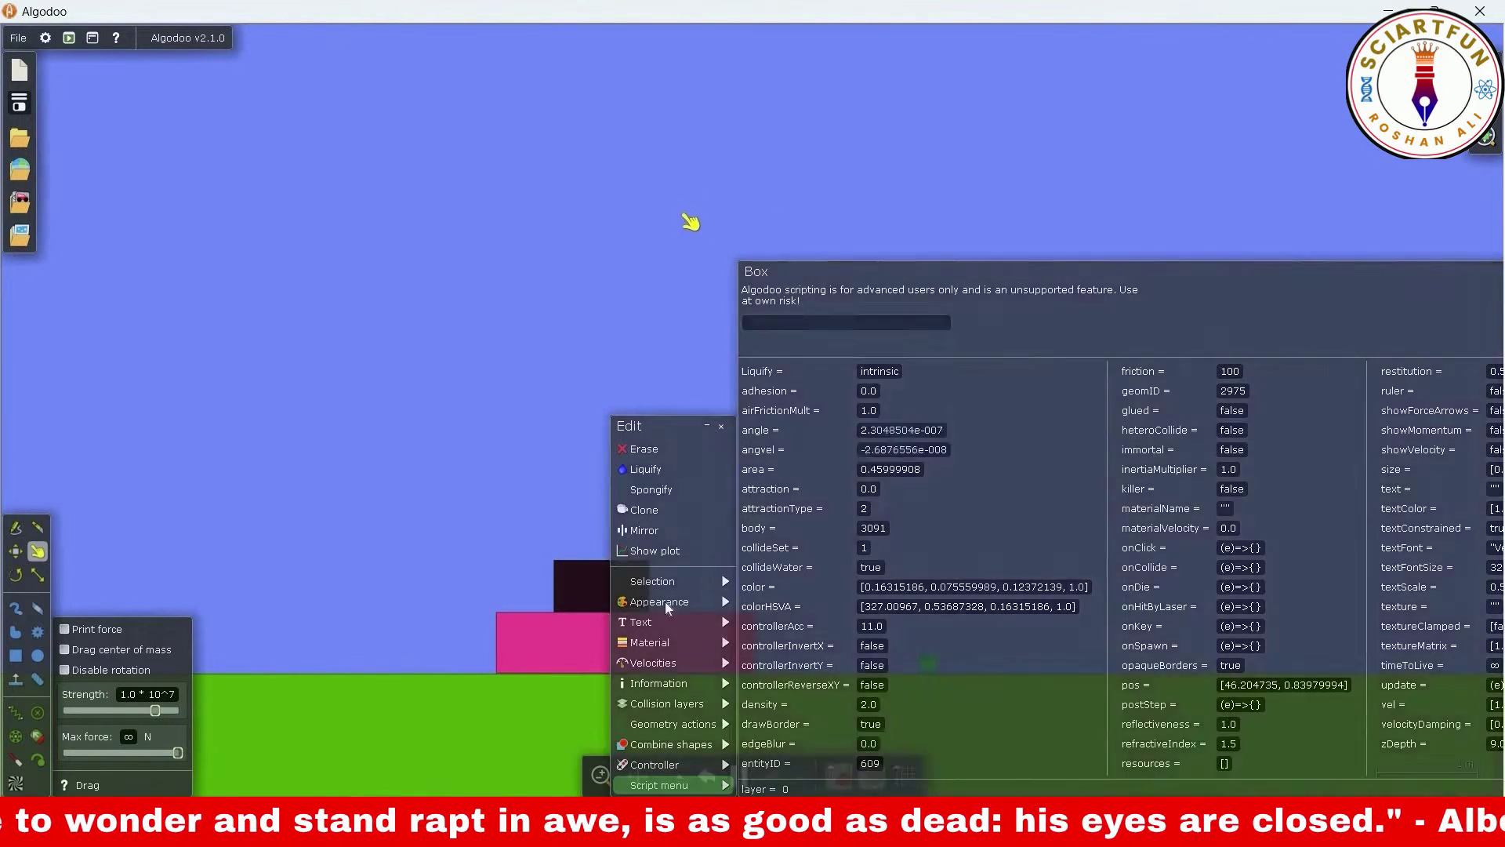
Pull the small dark box back and forth on the pink box to test its grip
{"action": "left_click", "coordinate": [632, 588]}
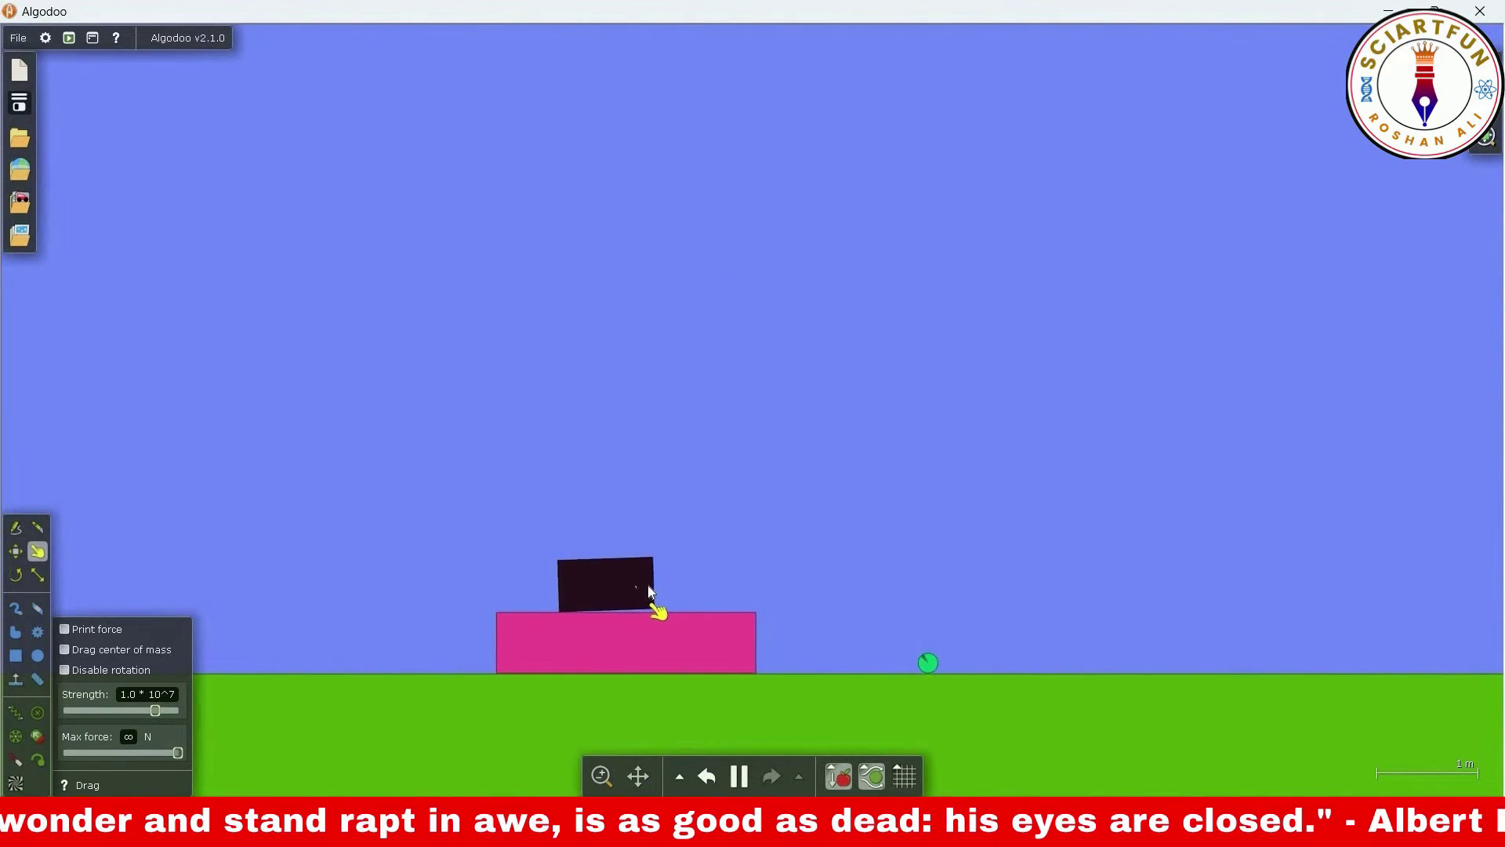
{"action": "mouse_move", "coordinate": [658, 594]}
{"action": "left_mouse_down"}
{"action": "mouse_move", "coordinate": [709, 596]}
{"action": "mouse_move", "coordinate": [729, 618]}
{"action": "mouse_move", "coordinate": [678, 611]}
{"action": "left_mouse_up"}
{"action": "mouse_move", "coordinate": [581, 598]}
{"action": "left_mouse_down"}
{"action": "mouse_move", "coordinate": [731, 596]}
{"action": "mouse_move", "coordinate": [609, 589]}
{"action": "left_mouse_up"}
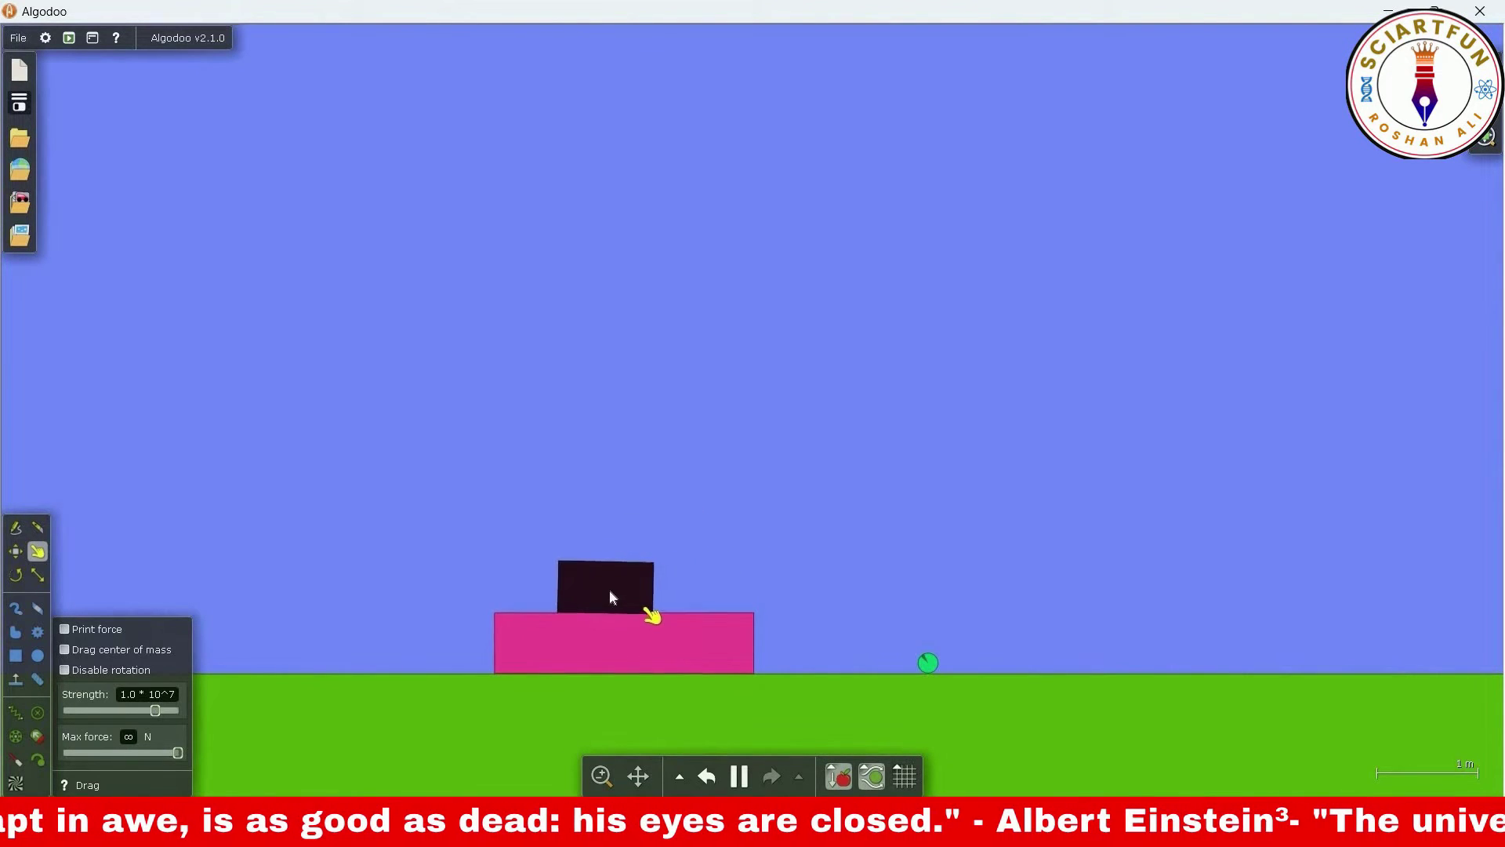
Set the pink box's friction script property to 100 and pull the dark box on top of it
{"action": "right_click", "coordinate": [609, 590]}
{"action": "mouse_move", "coordinate": [657, 782]}
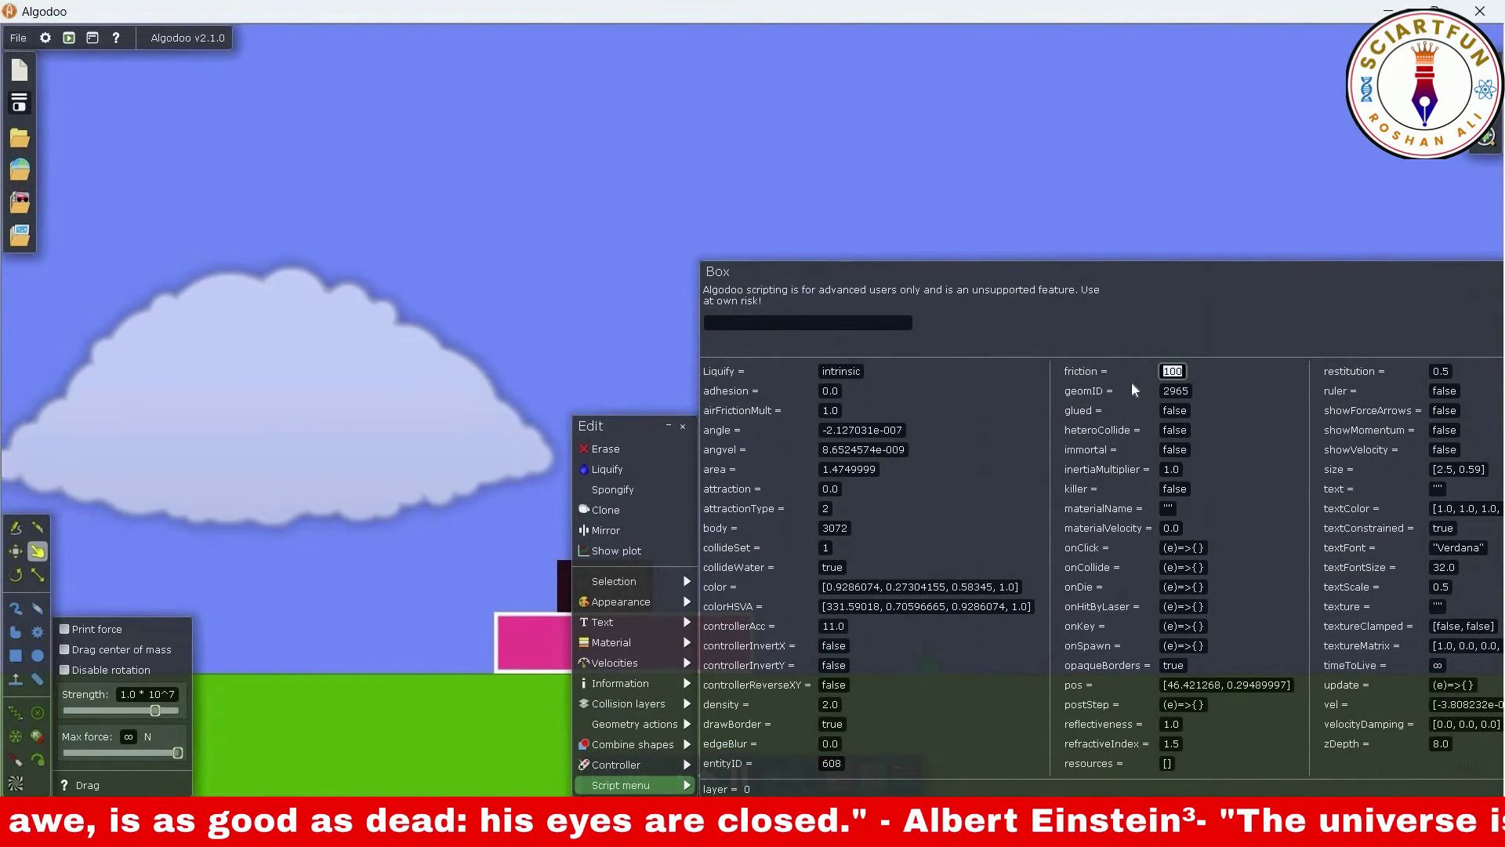
{"action": "left_click", "coordinate": [552, 389]}
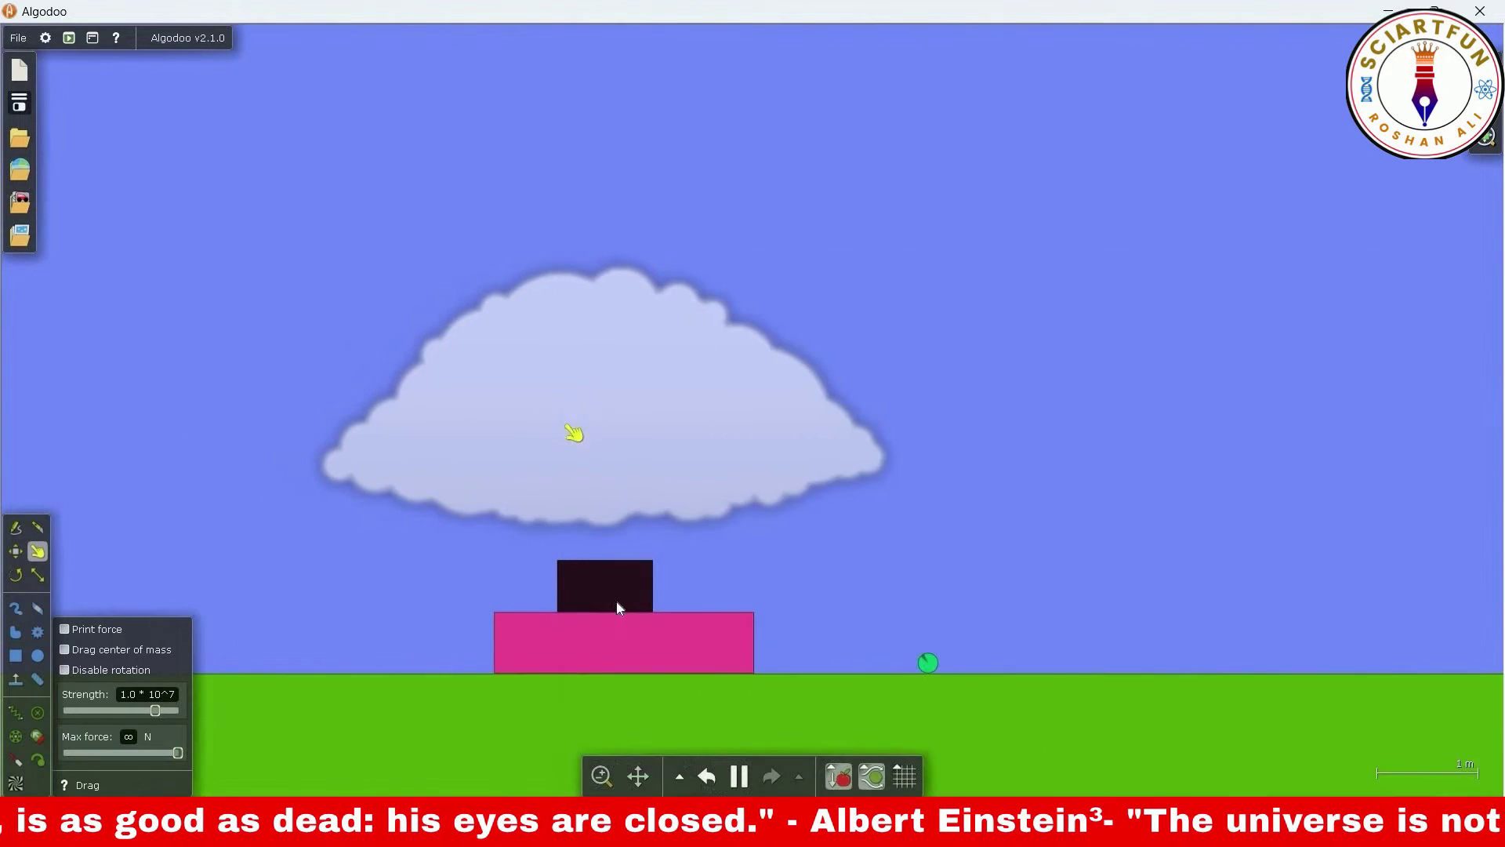
{"action": "mouse_move", "coordinate": [626, 591]}
{"action": "left_mouse_down"}
{"action": "mouse_move", "coordinate": [719, 592]}
{"action": "mouse_move", "coordinate": [505, 586]}
{"action": "mouse_move", "coordinate": [624, 613]}
{"action": "left_mouse_up"}
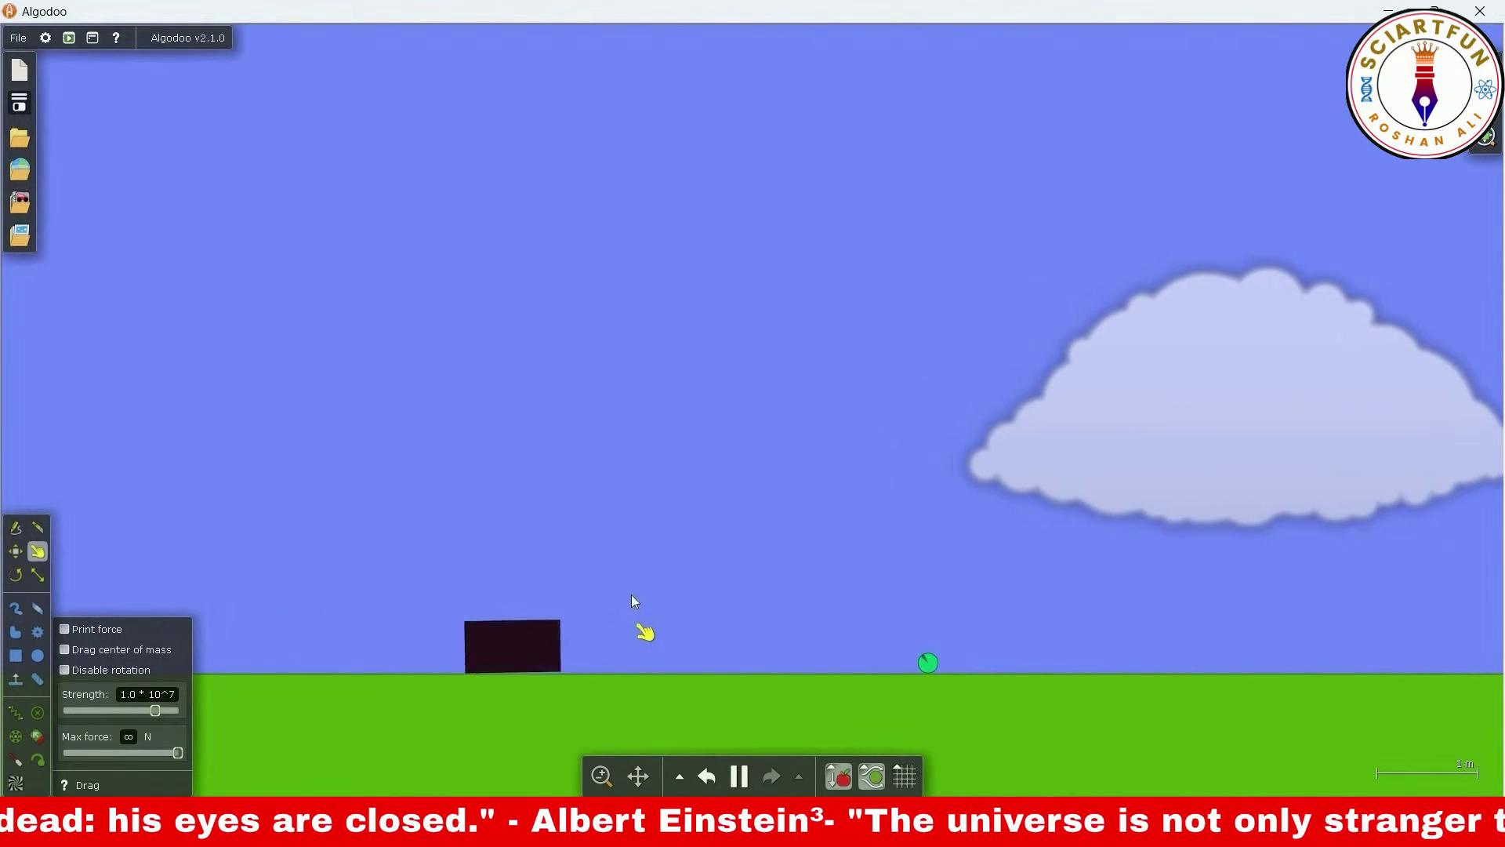
Highlight the drawcake entry in the WordPad lesson list and go back to the Algodoo scene
{"action": "left_click_drag", "start_coordinate": [605, 420], "coordinate": [779, 423]}
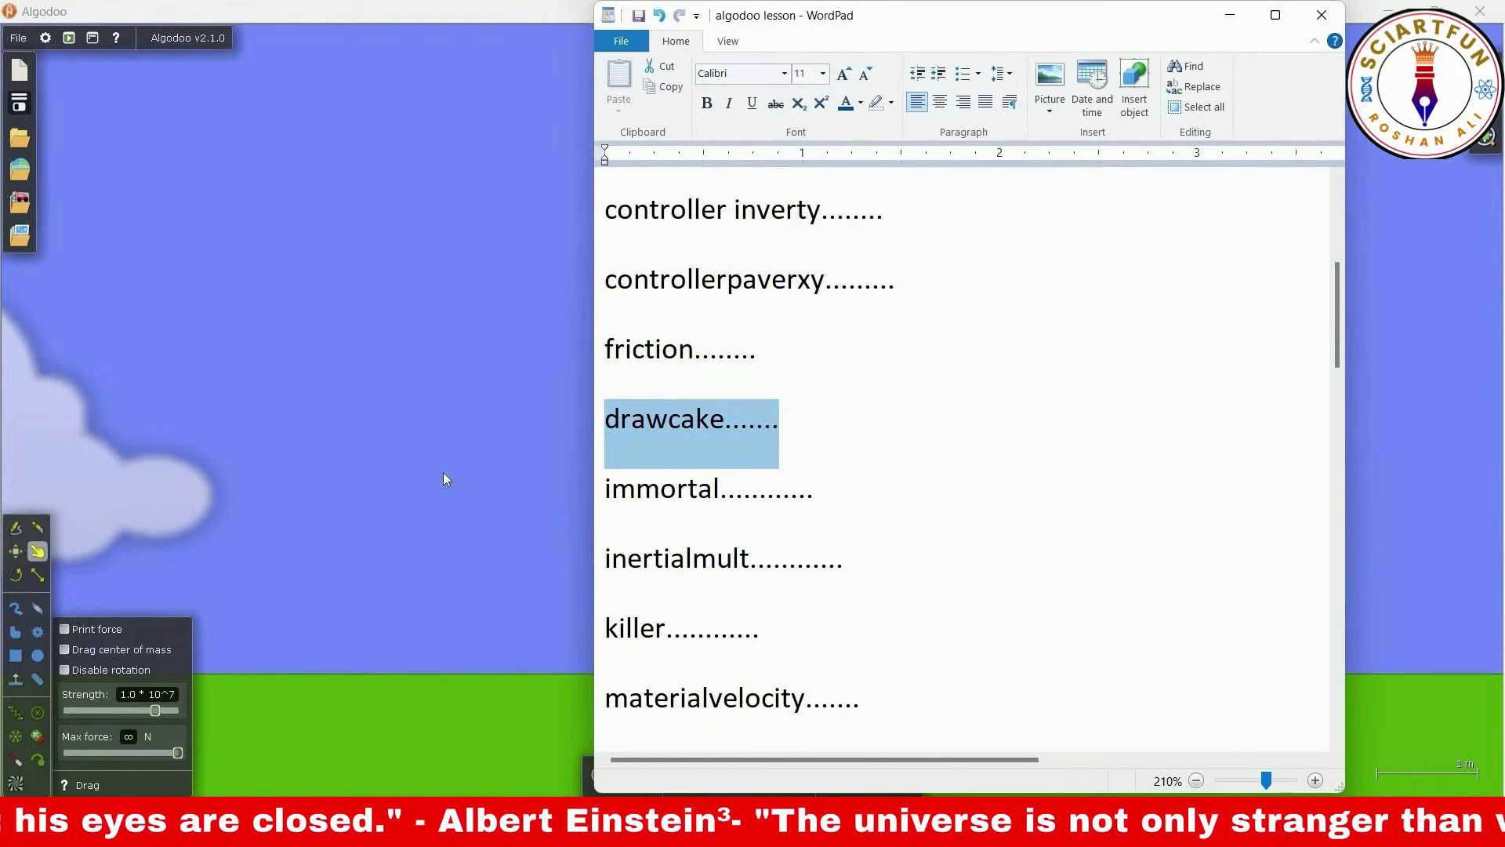
{"action": "left_click", "coordinate": [457, 490]}
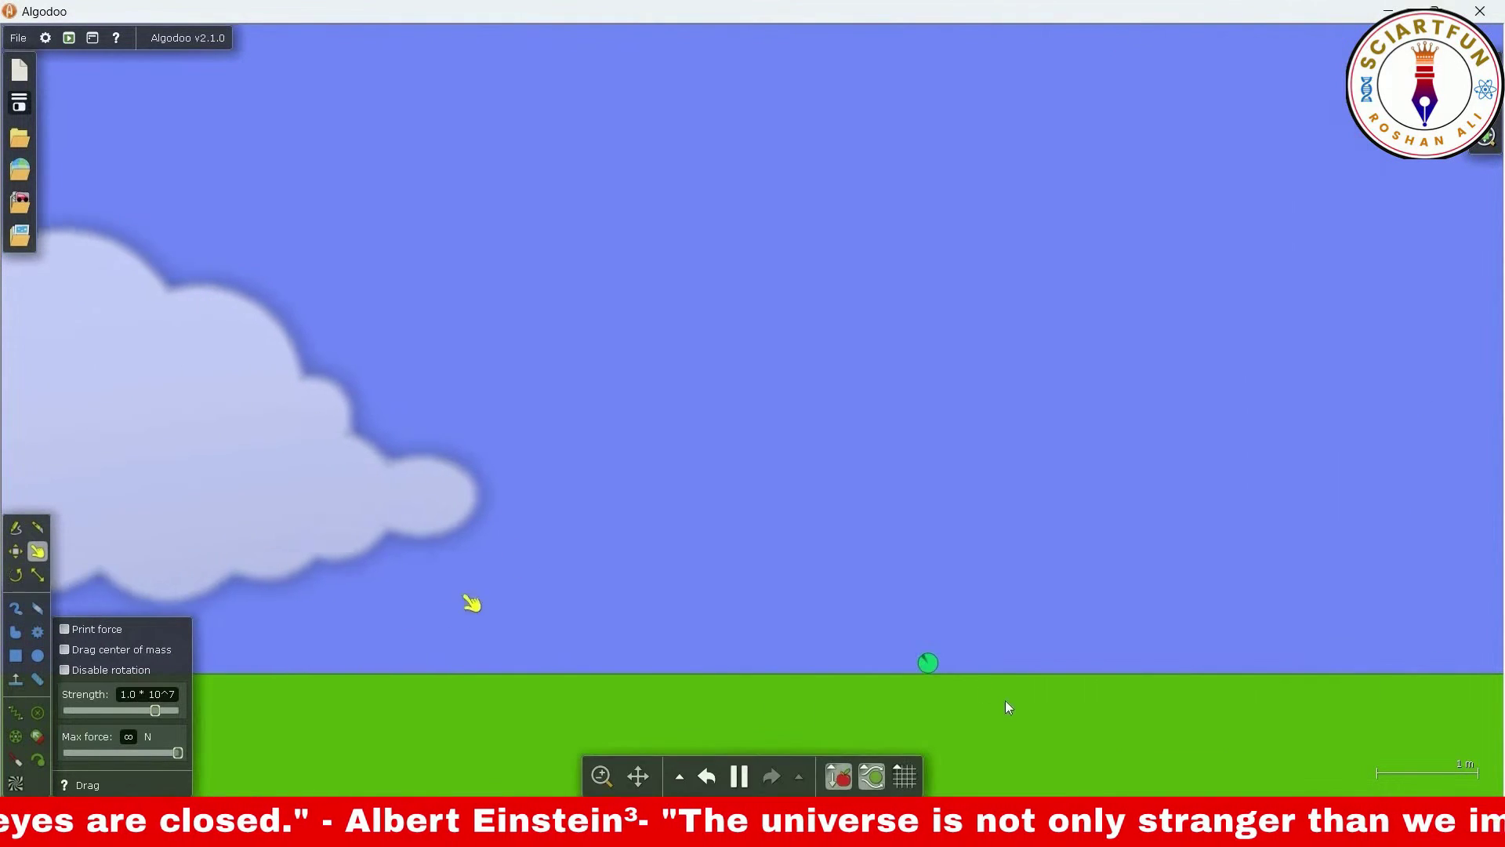
Set the small green circle's drawCake script property to false
{"action": "scroll", "coordinate": [853, 659], "scroll_direction": "up", "scroll_amount": 10}
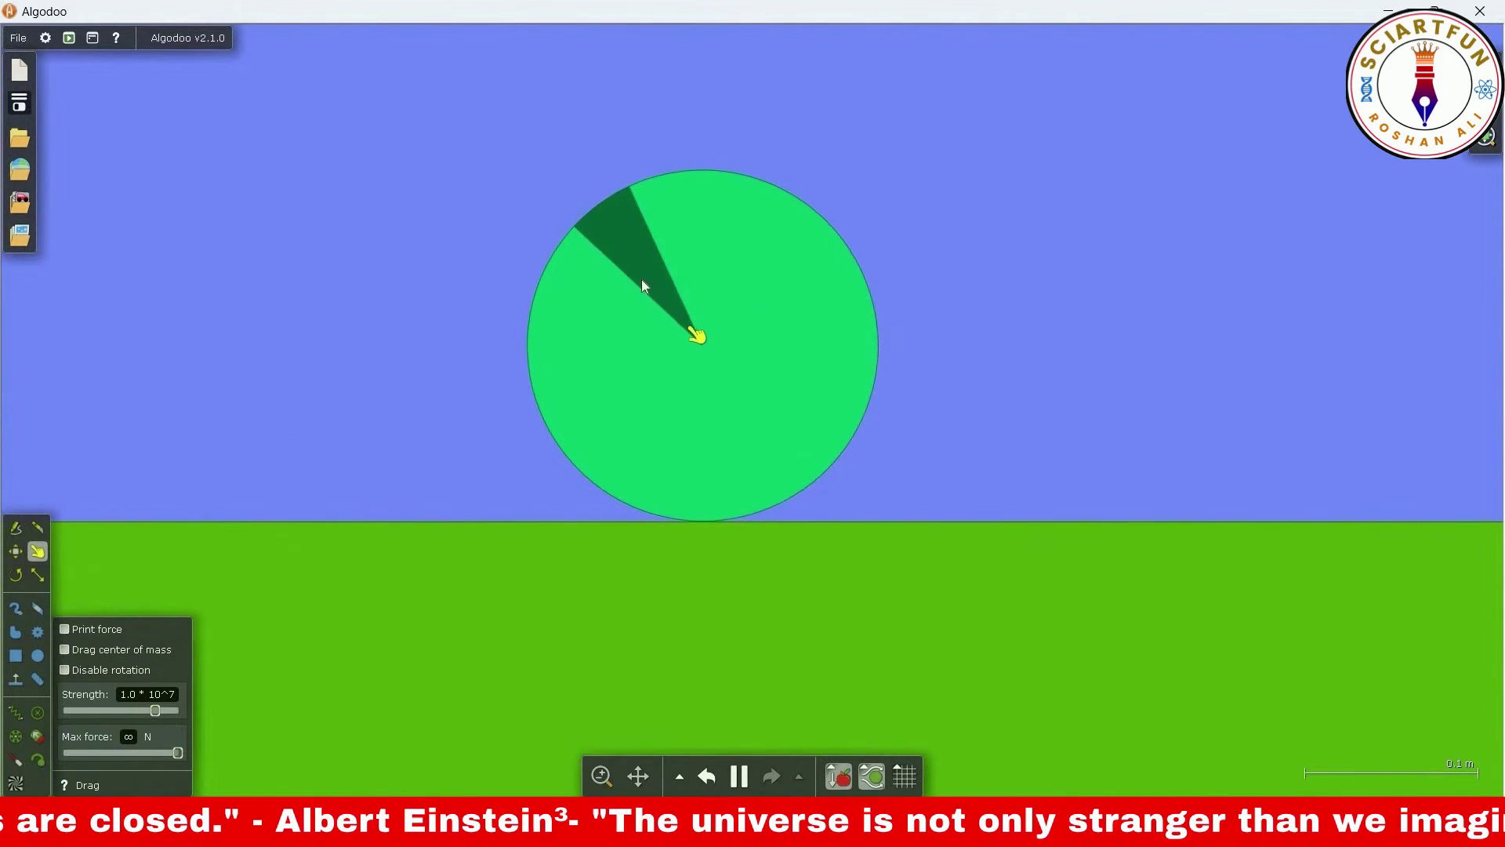
{"action": "left_click", "coordinate": [697, 292]}
{"action": "right_click", "coordinate": [710, 439]}
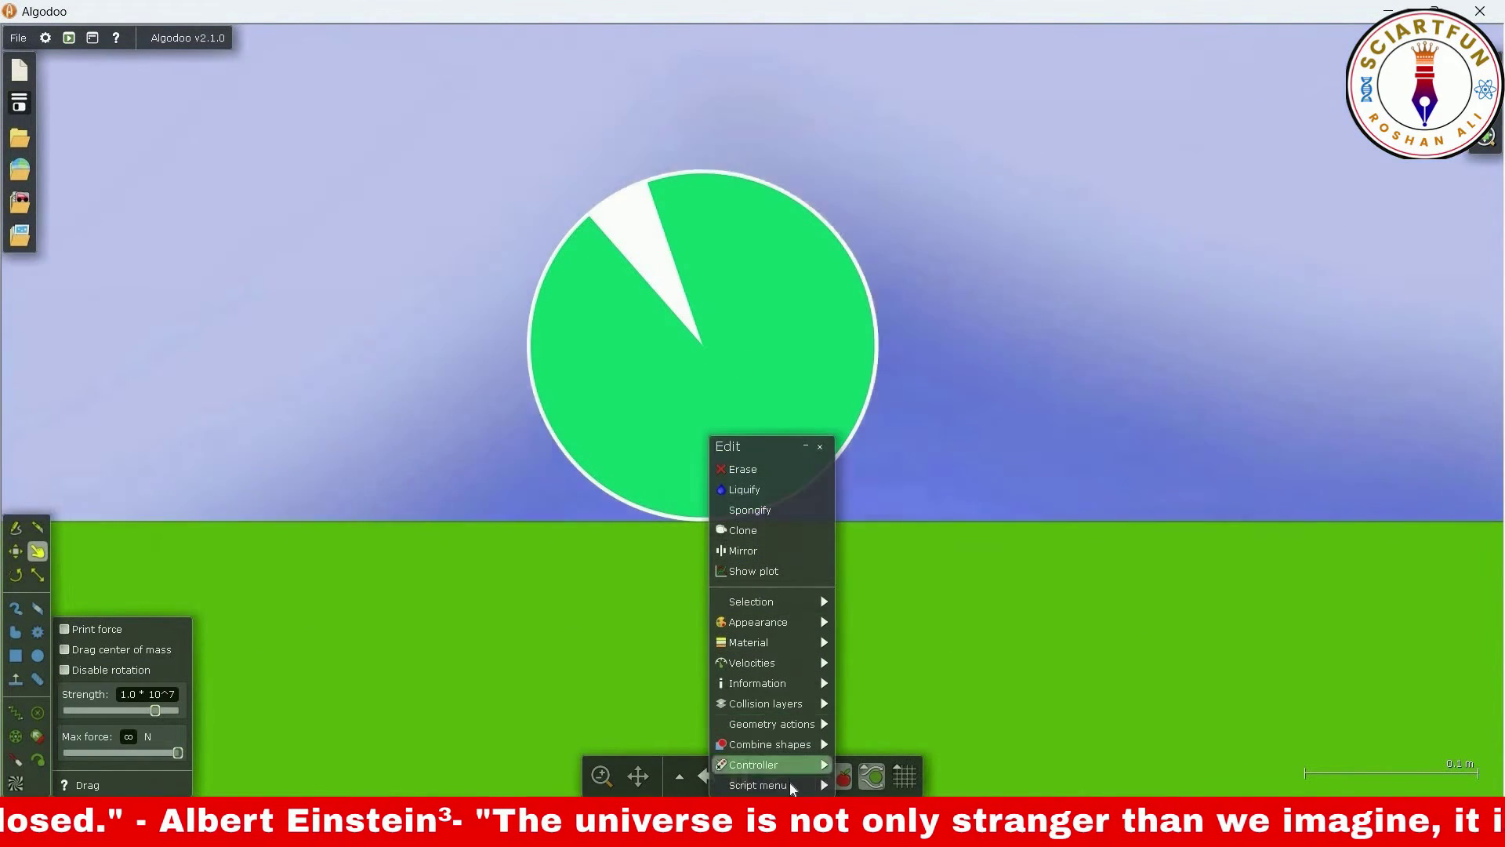
{"action": "left_click", "coordinate": [787, 782]}
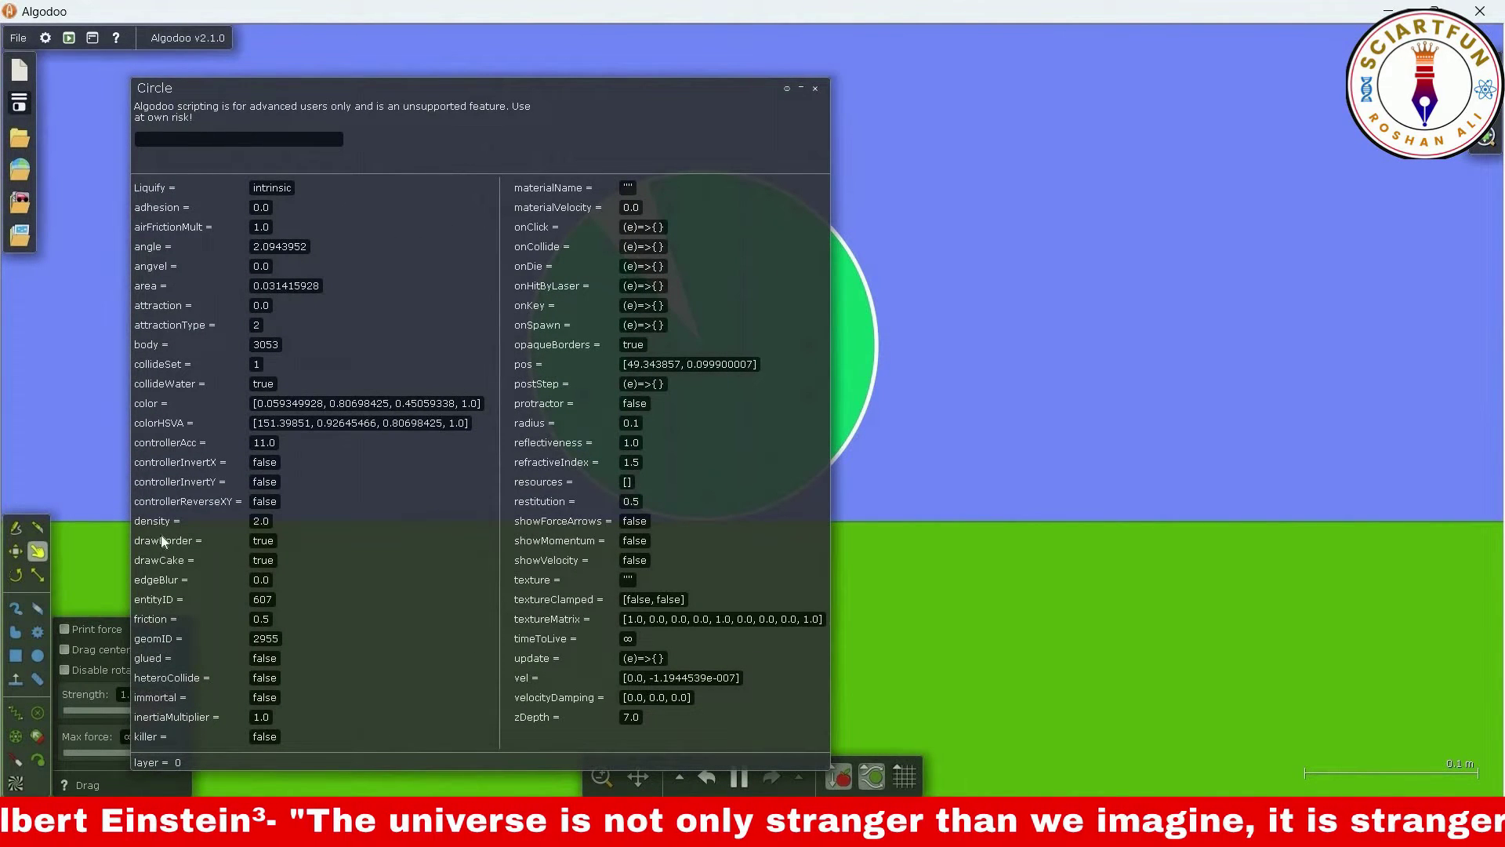
{"action": "left_click", "coordinate": [263, 560]}
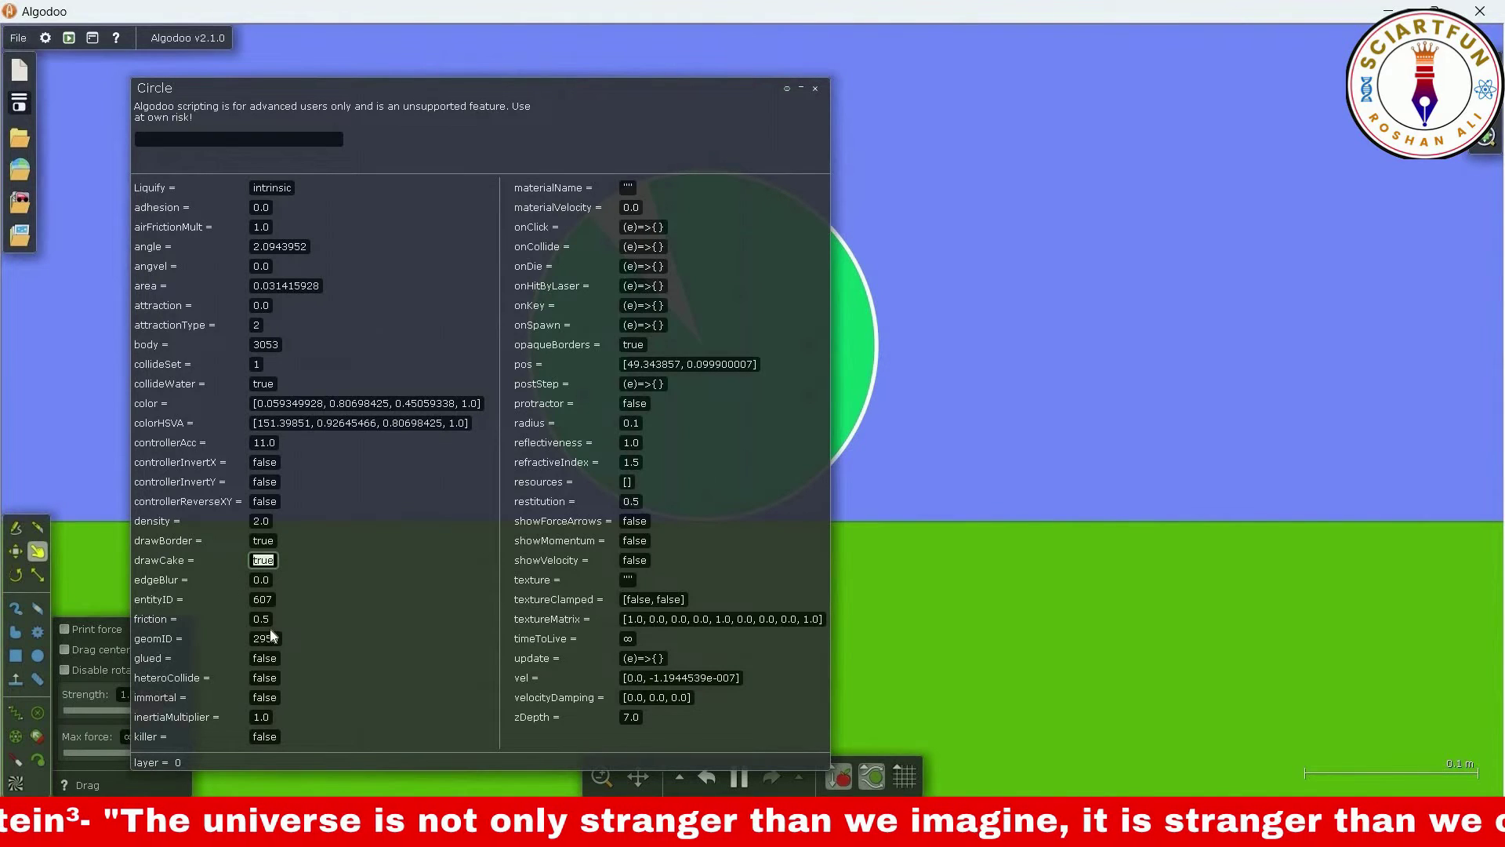
{"action": "type", "text": "false"}
{"action": "key", "text": "Return"}
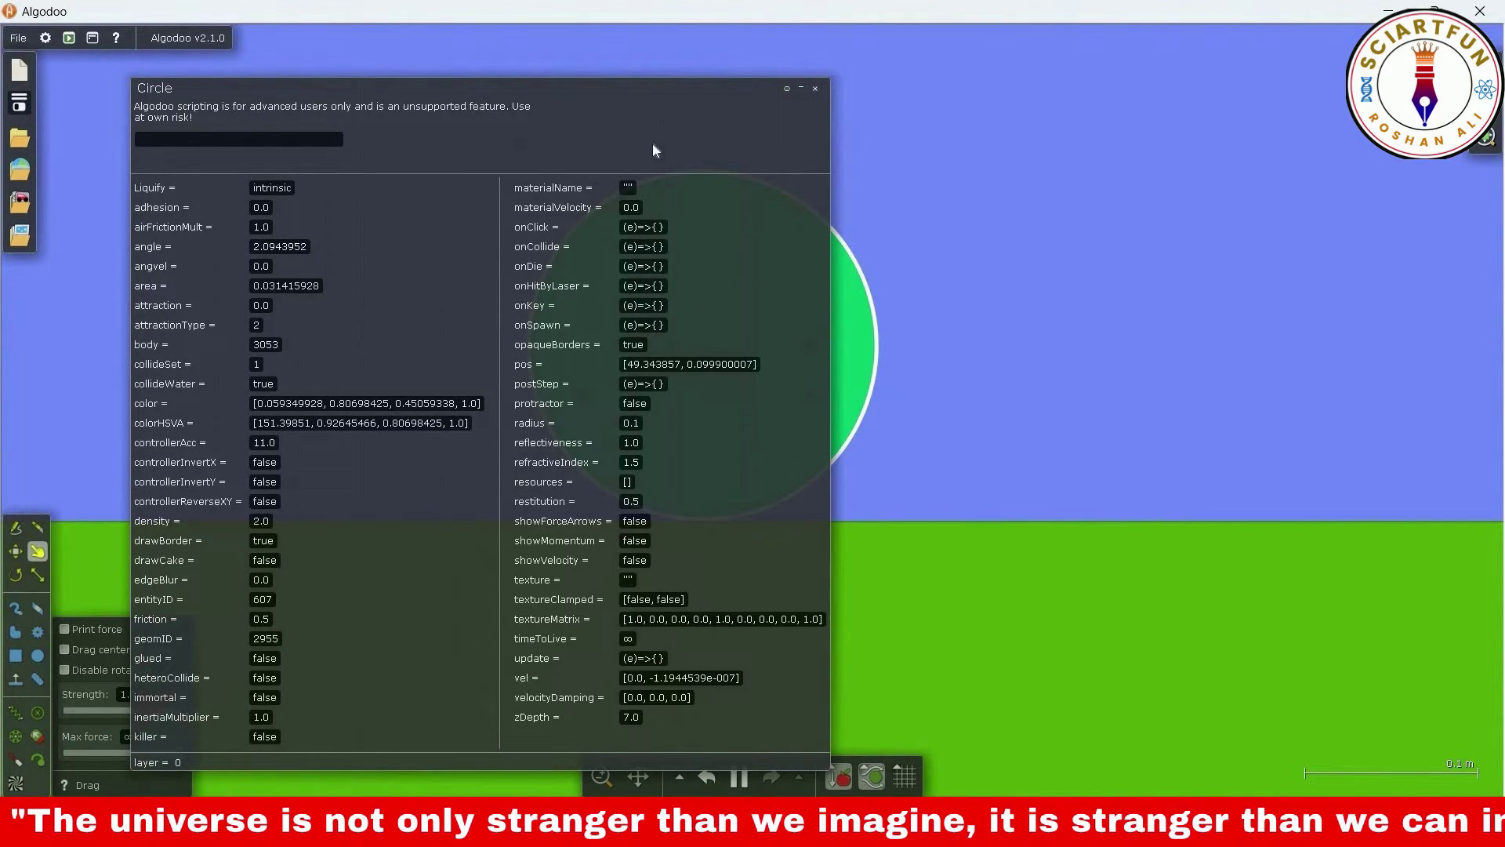
{"action": "key", "text": "Escape"}
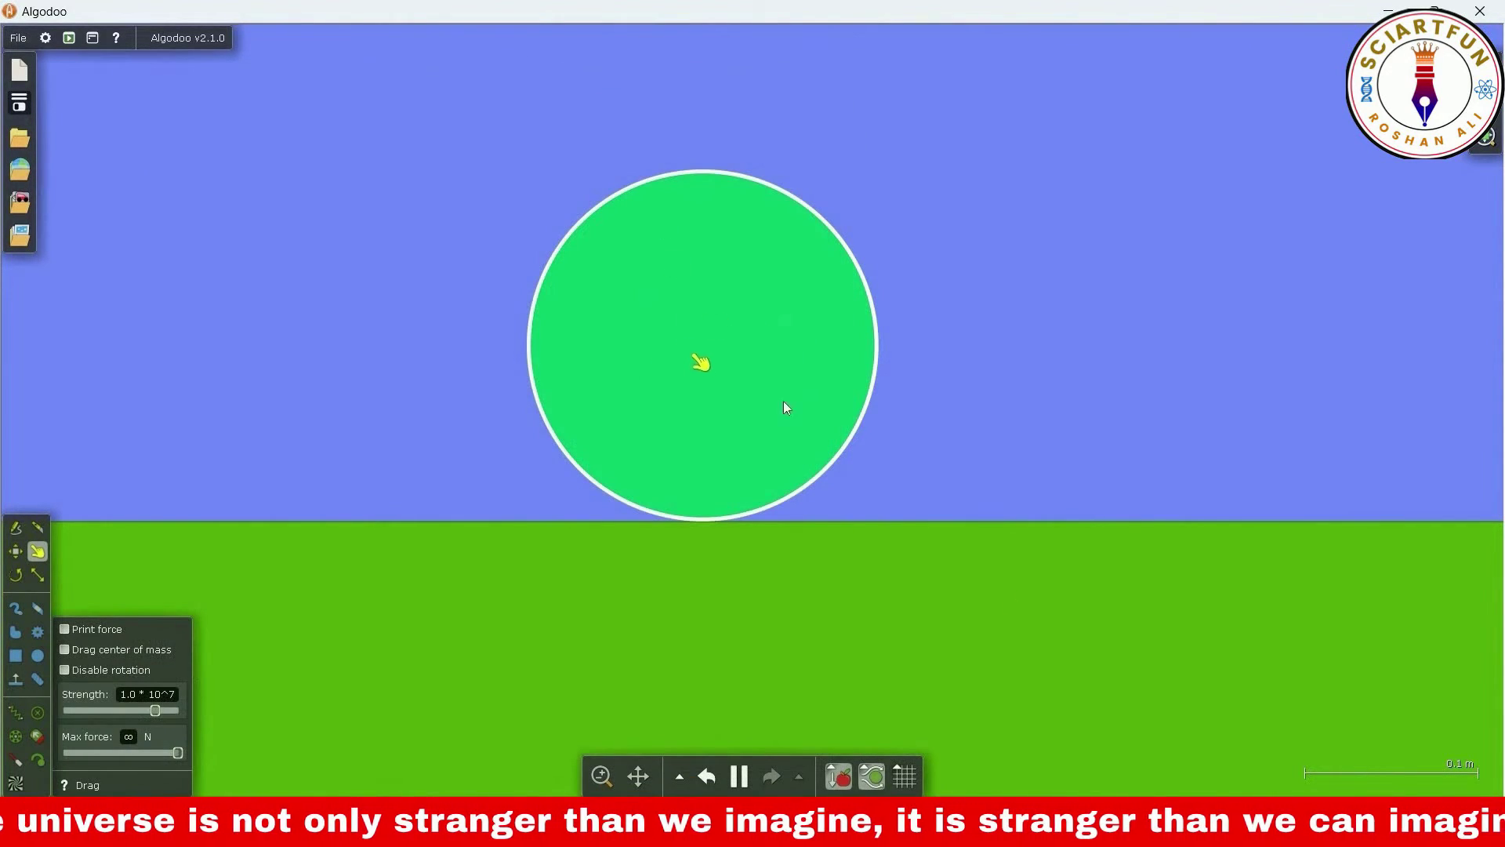
Highlight the immortal entry and the killer entry in the WordPad lesson list
{"action": "key", "text": "alt+Tab"}
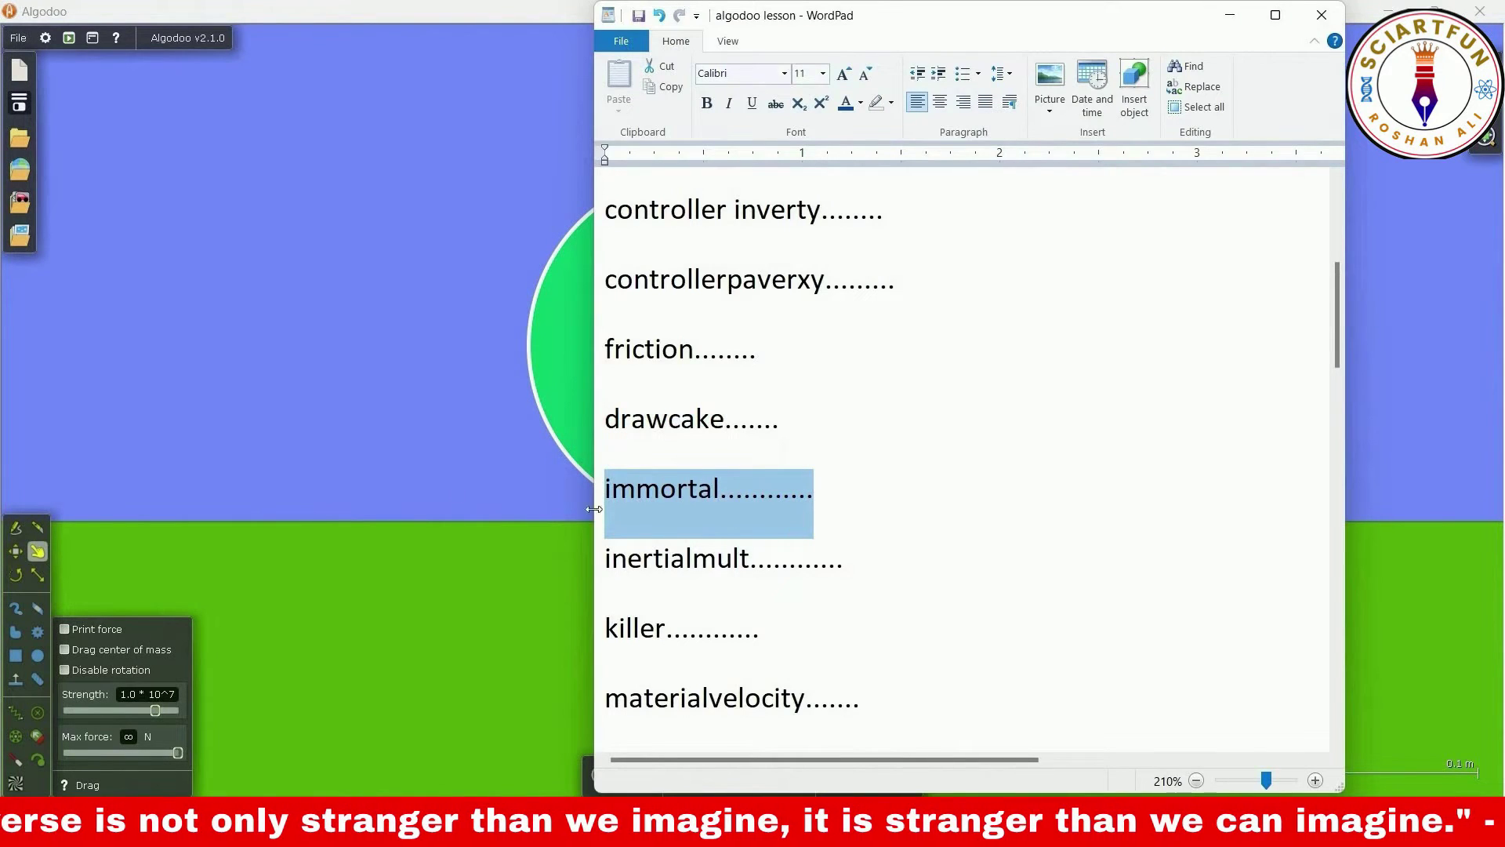
{"action": "triple_click", "coordinate": [692, 631]}
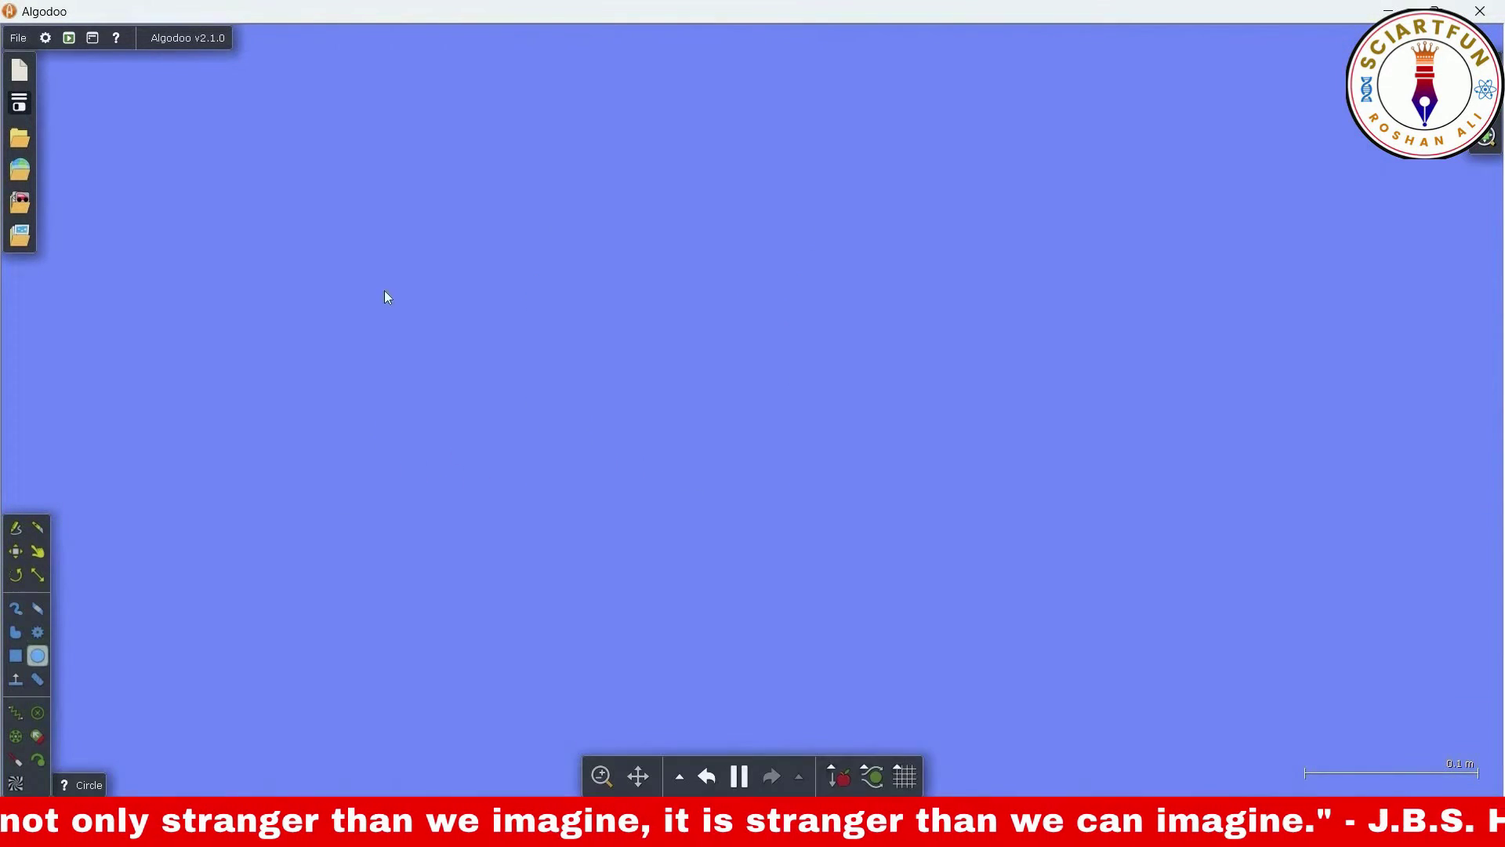
Draw a red circle and a beige circle of about 0.03 m radius, and set the beige circle's killer property to true
{"action": "left_click_drag", "start_coordinate": [385, 291], "coordinate": [415, 312]}
{"action": "left_click_drag", "start_coordinate": [881, 266], "coordinate": [933, 294]}
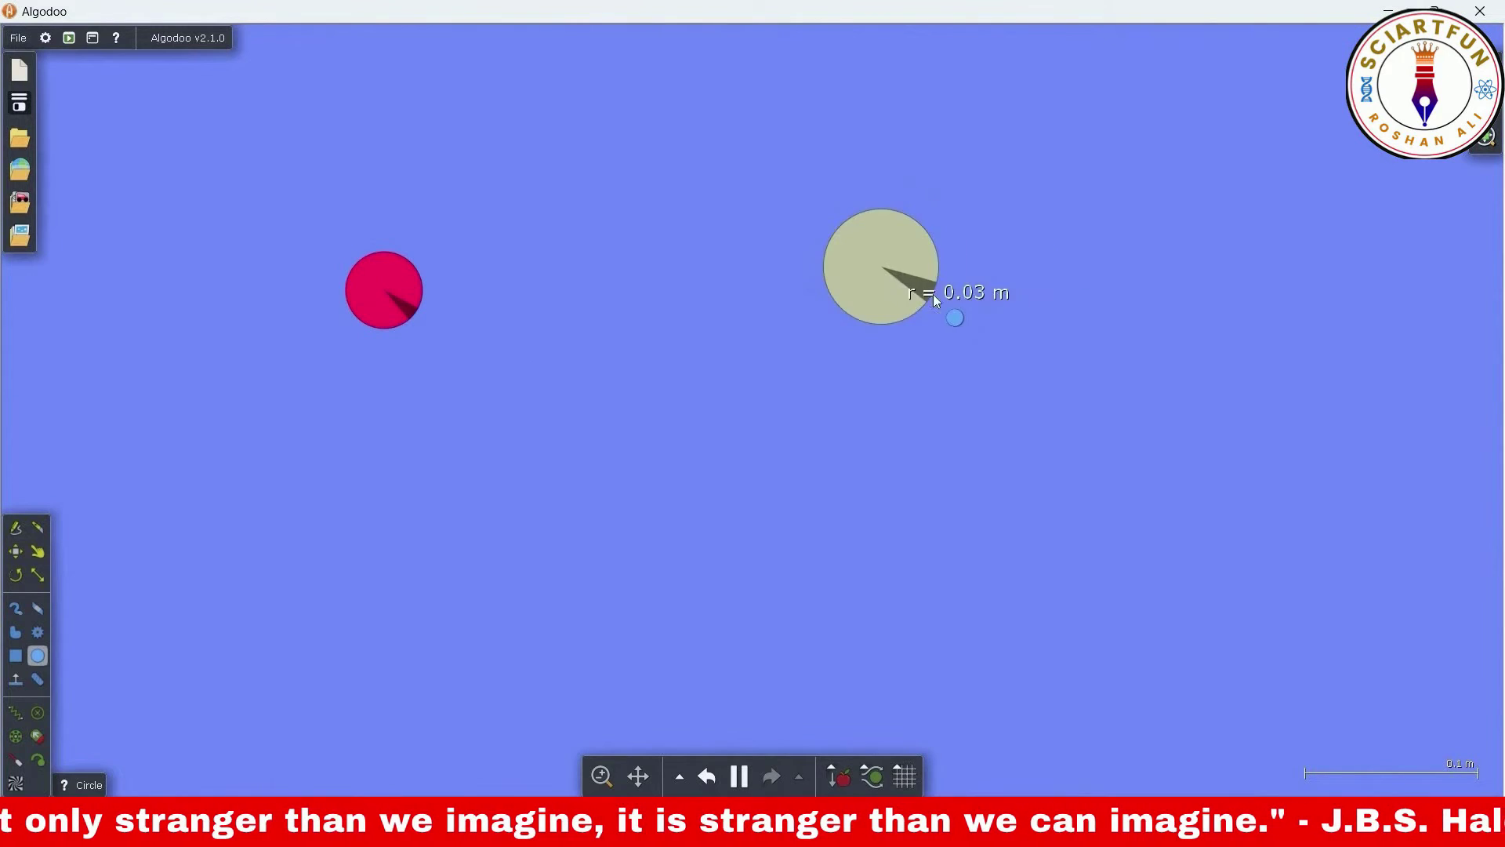
{"action": "right_click", "coordinate": [902, 284]}
{"action": "left_click", "coordinate": [985, 632]}
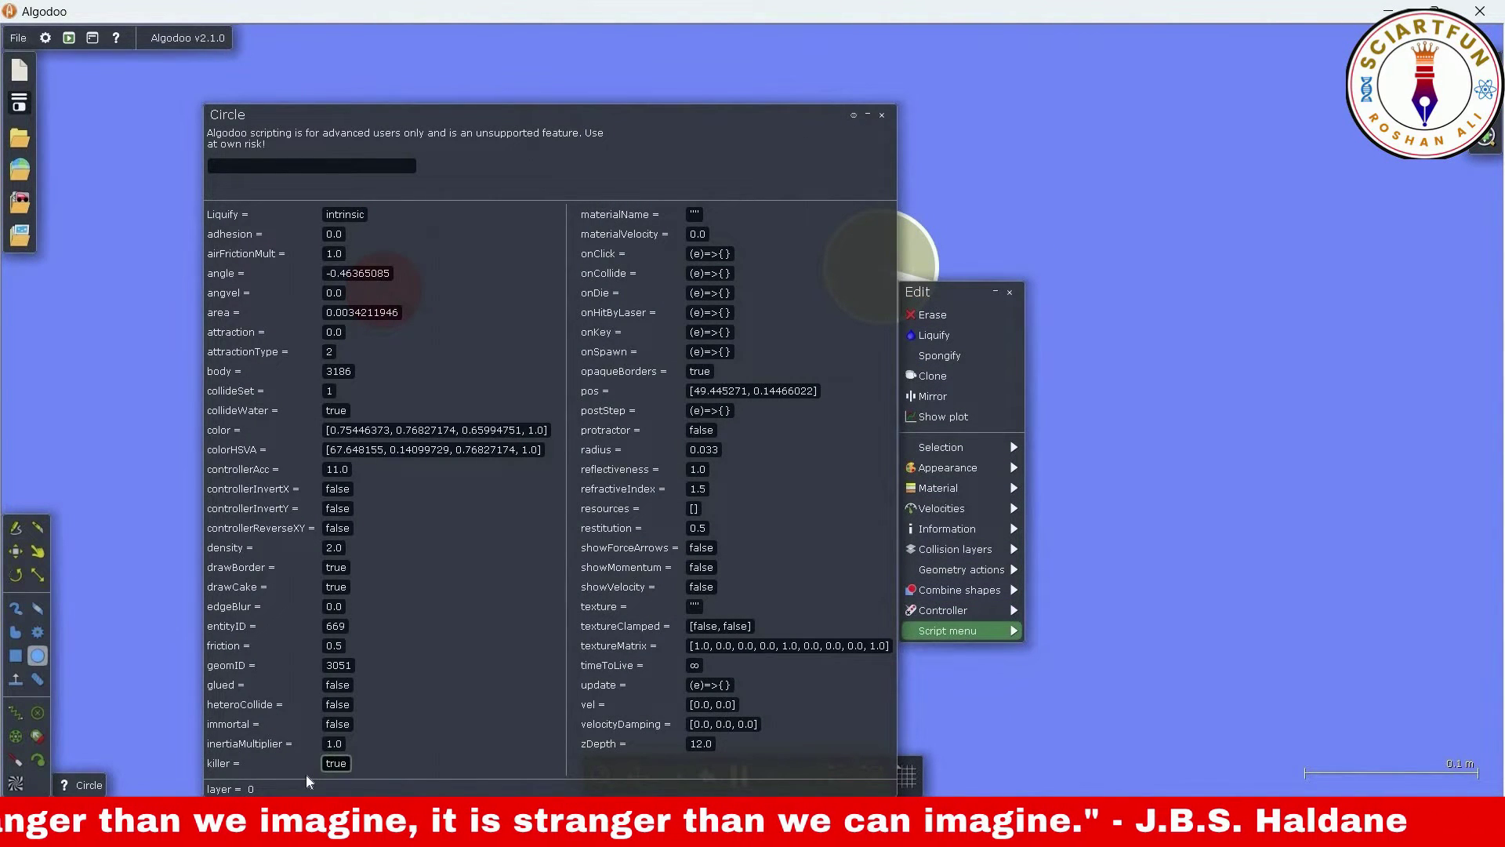
{"action": "left_click", "coordinate": [647, 459]}
Draw a green circle about 0.027 m in radius below the others, and move the beige circle into the red one
{"action": "left_click_drag", "start_coordinate": [667, 502], "coordinate": [698, 538]}
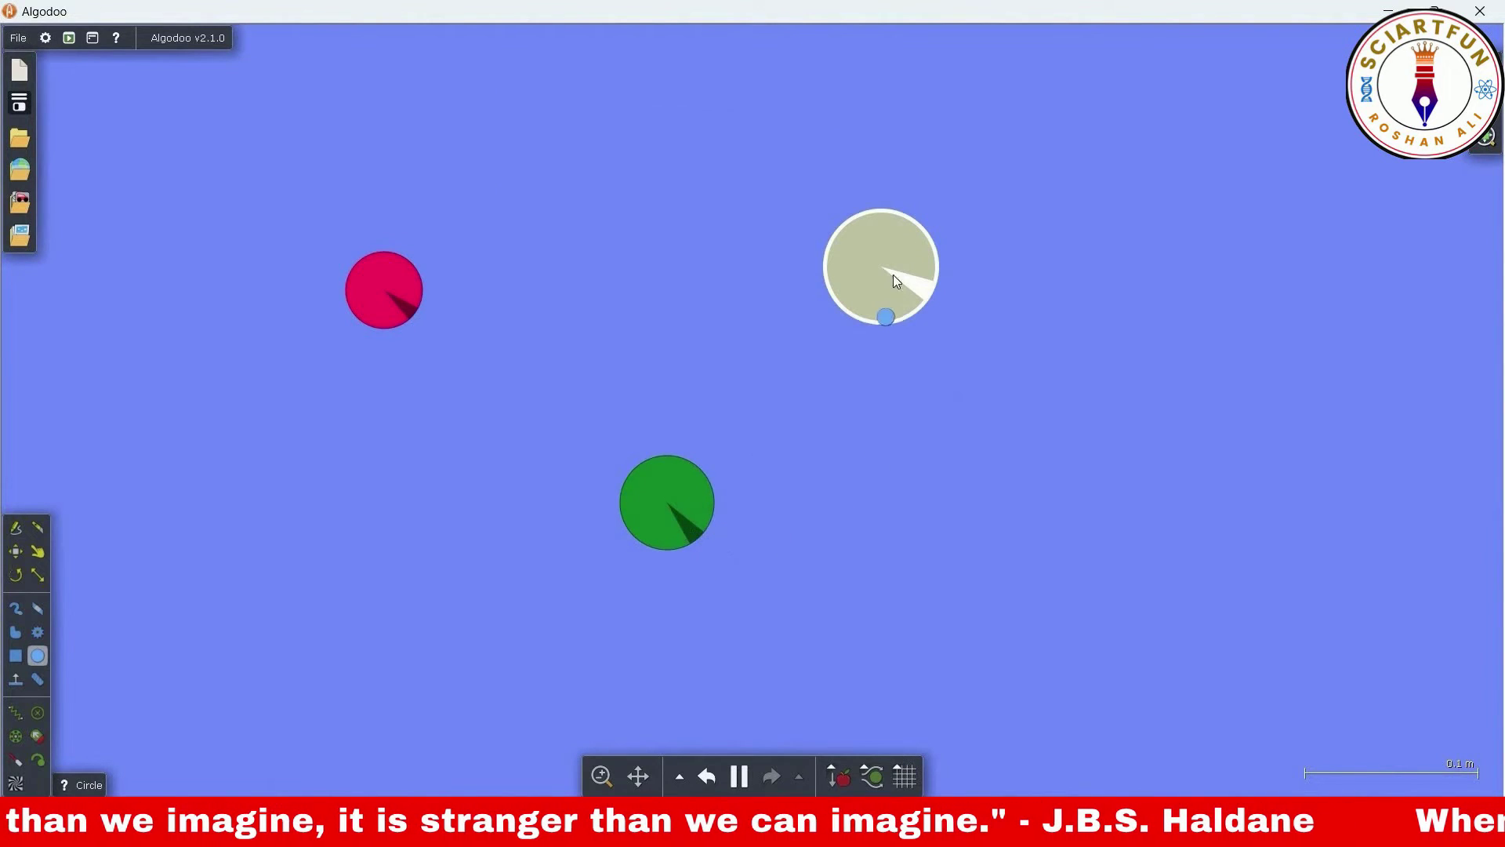
{"action": "key", "text": "g"}
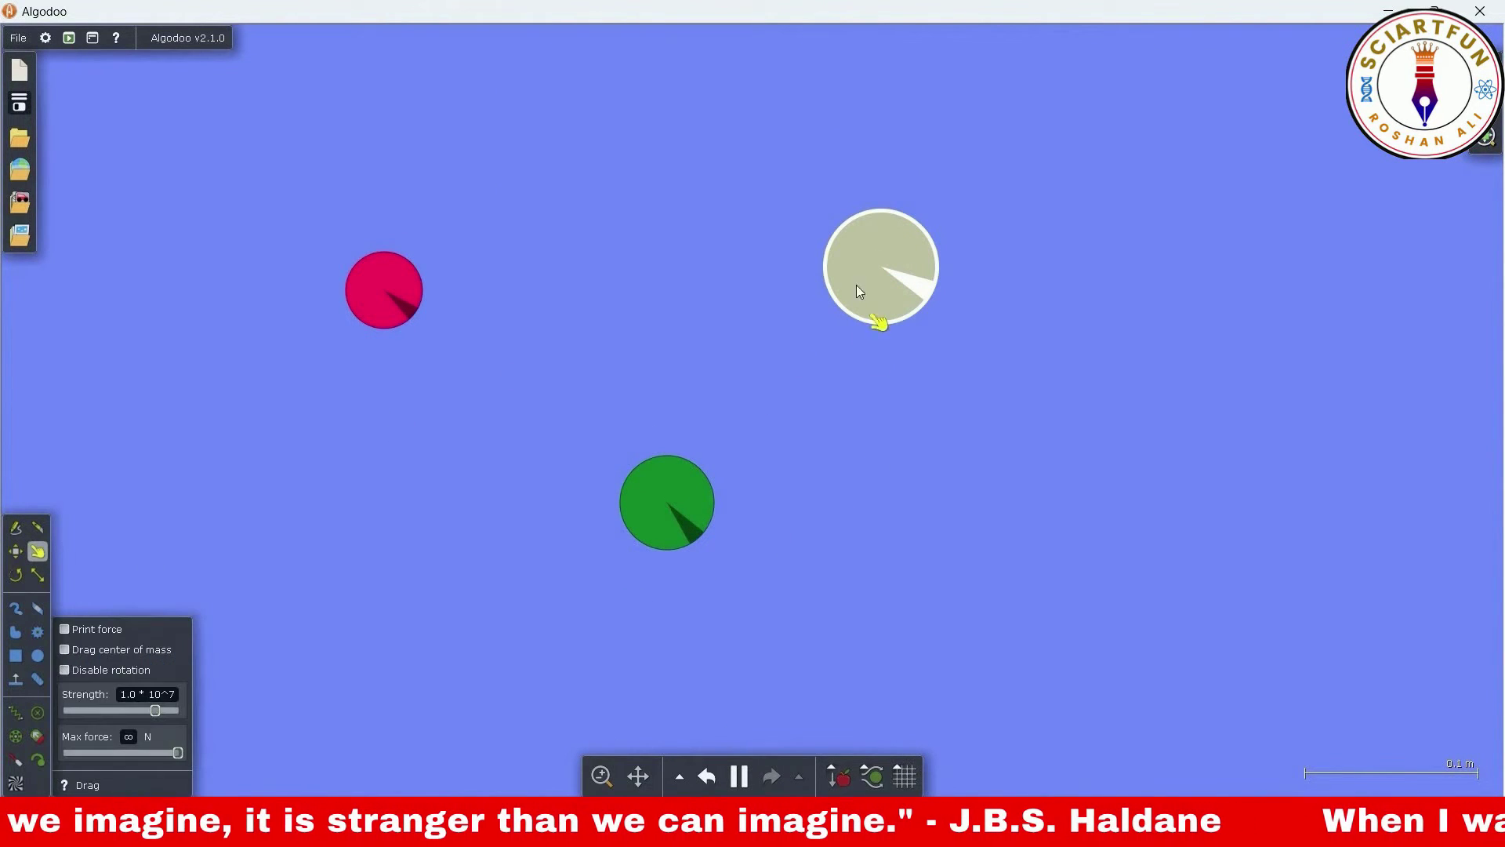
{"action": "left_click_drag", "start_coordinate": [856, 285], "coordinate": [609, 224]}
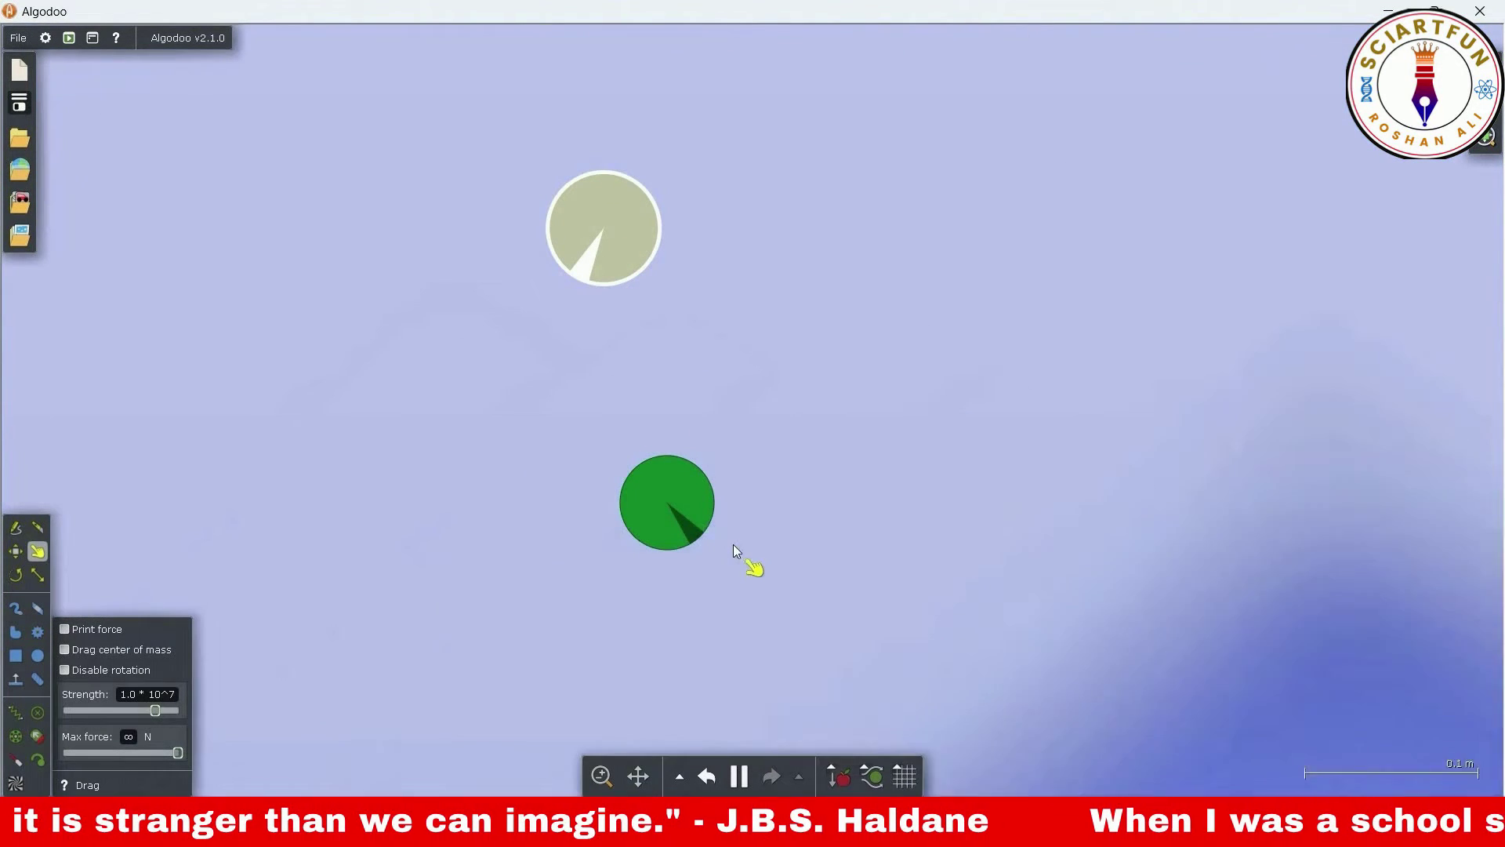
Set the green circle's immortal script property to true
{"action": "right_click", "coordinate": [678, 507]}
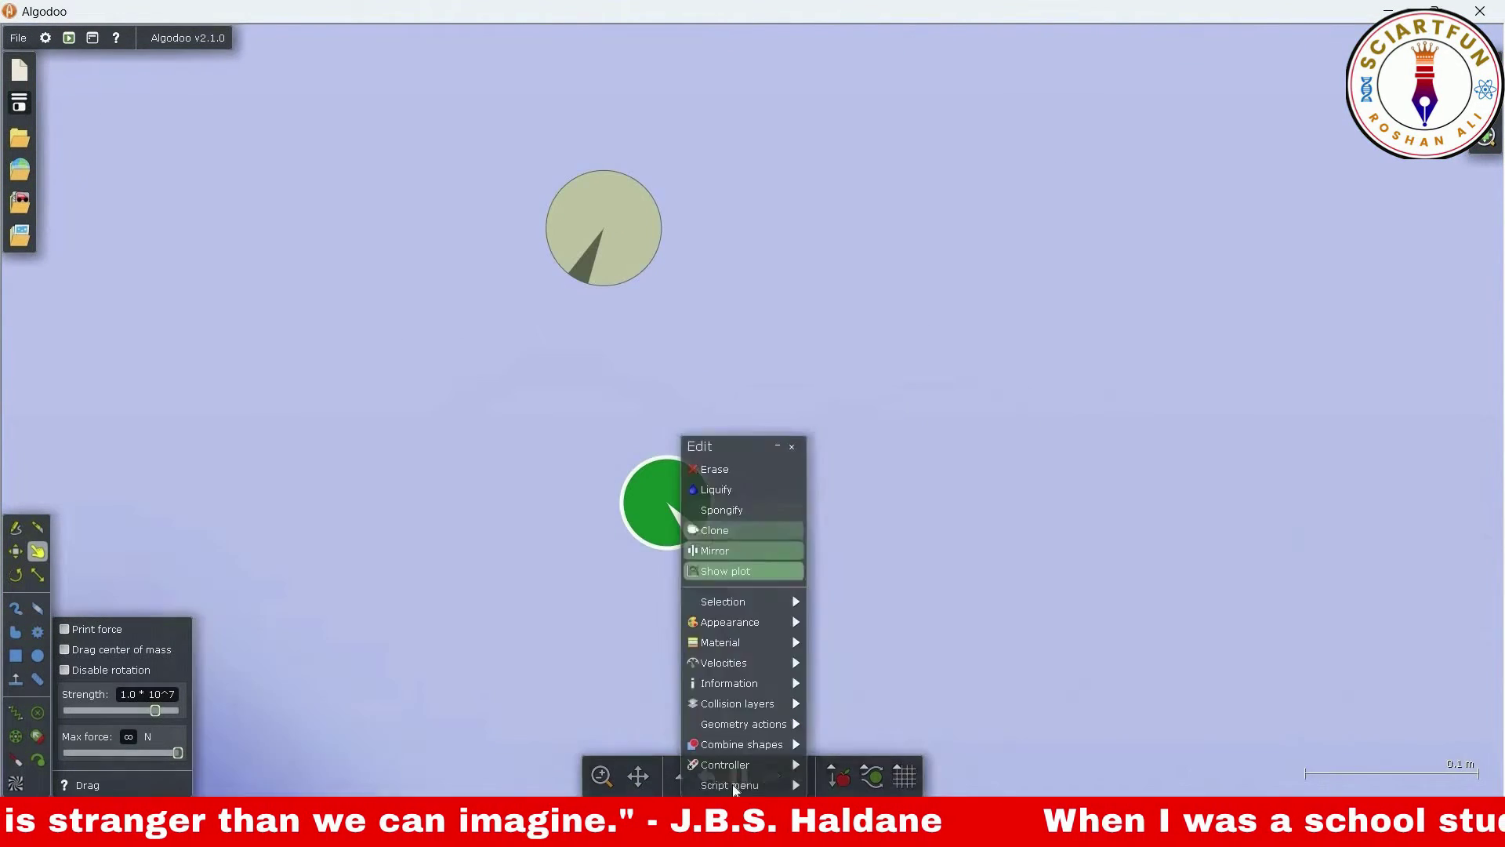
{"action": "mouse_move", "coordinate": [728, 785]}
{"action": "left_click", "coordinate": [901, 719]}
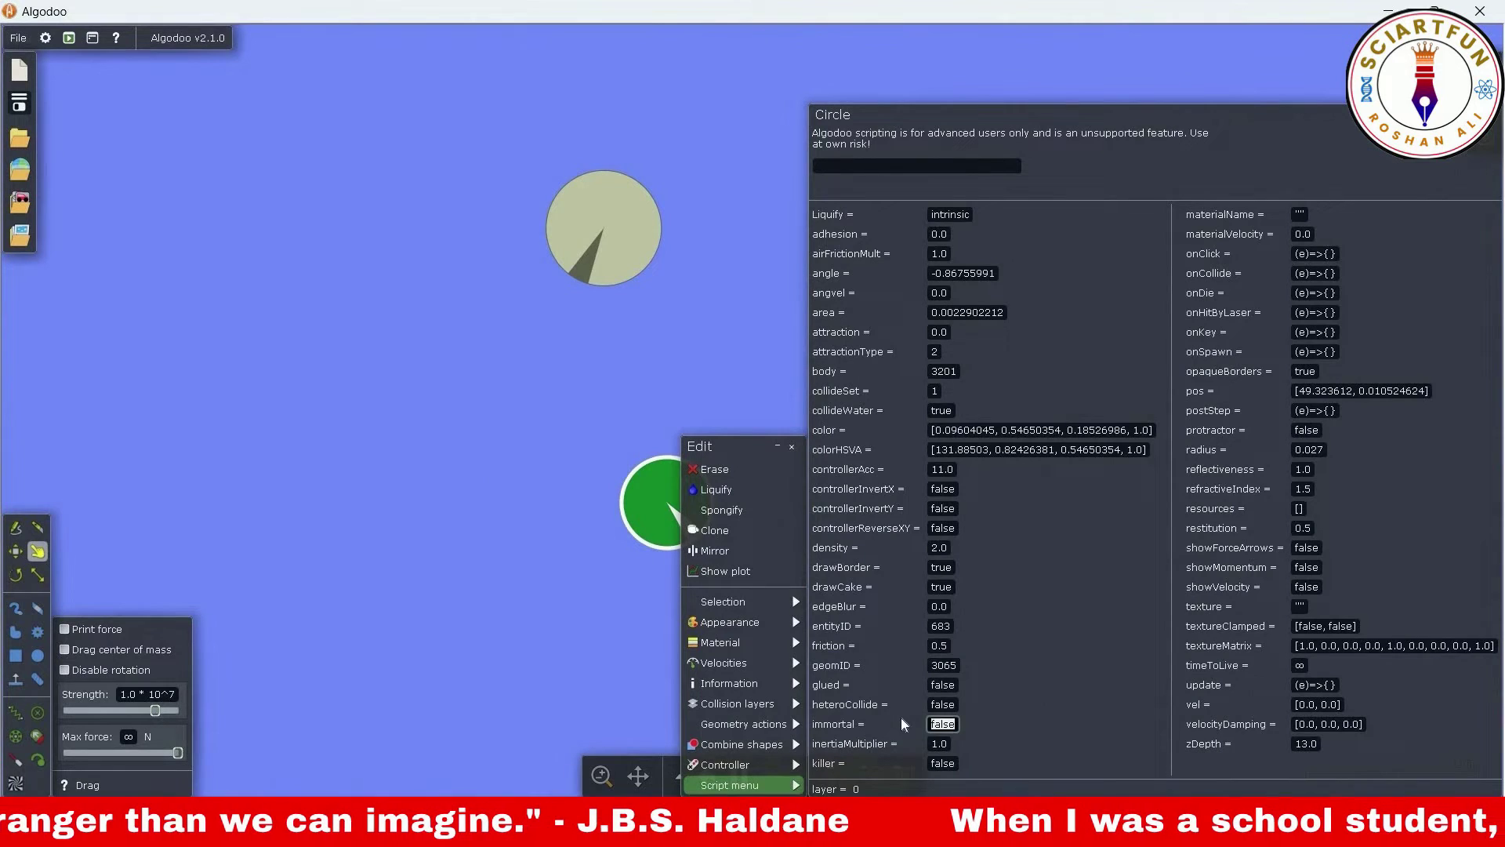
{"action": "type", "text": "true"}
{"action": "key", "text": "Return"}
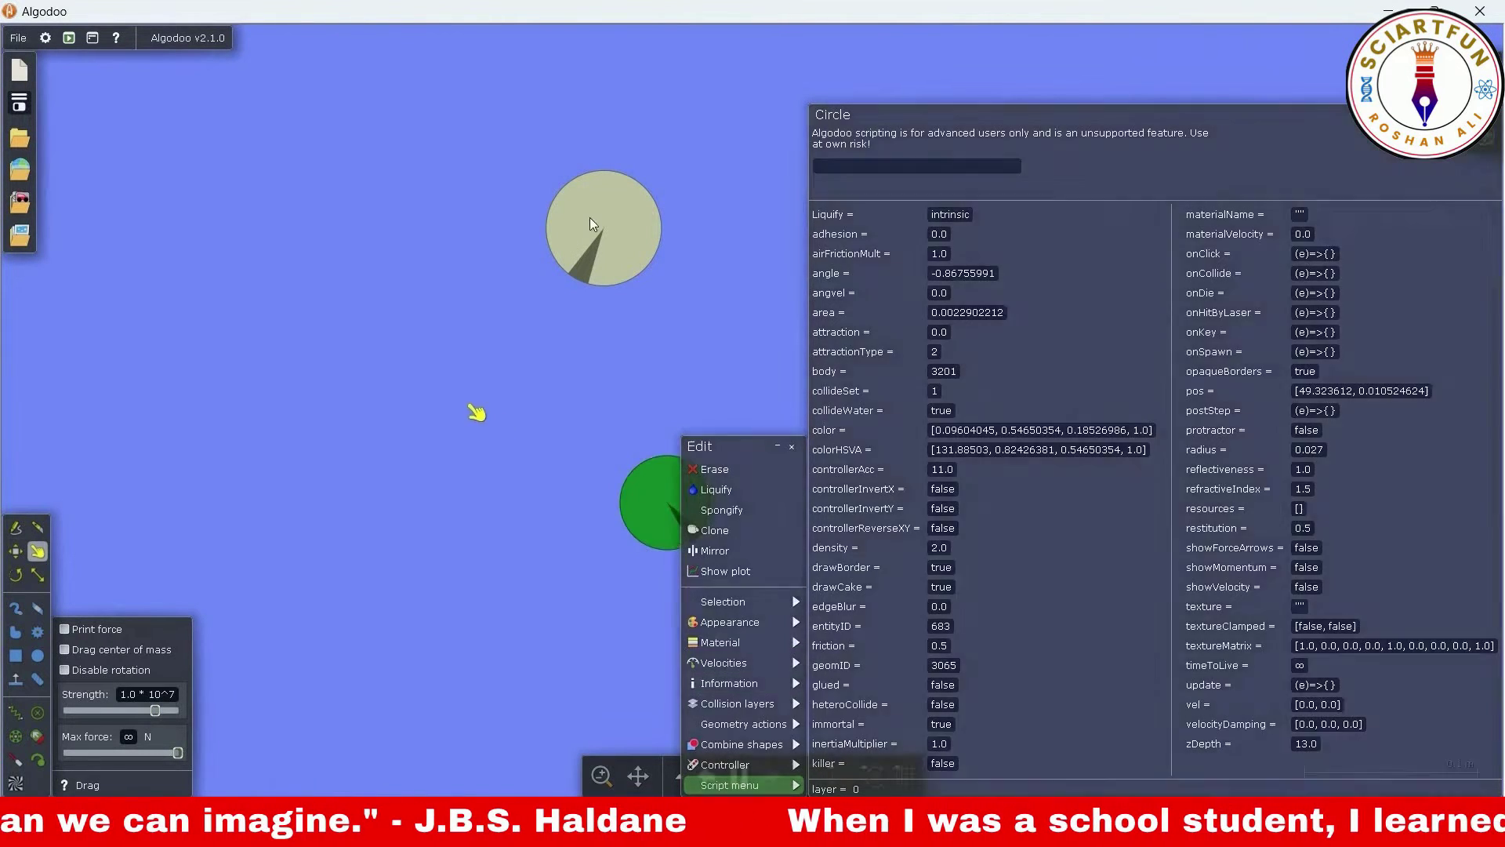
Move the beige killer circle onto the immortal green circle, and switch to the lesson list in WordPad
{"action": "left_click_drag", "start_coordinate": [595, 227], "coordinate": [776, 749]}
{"action": "key", "text": "alt+Tab"}
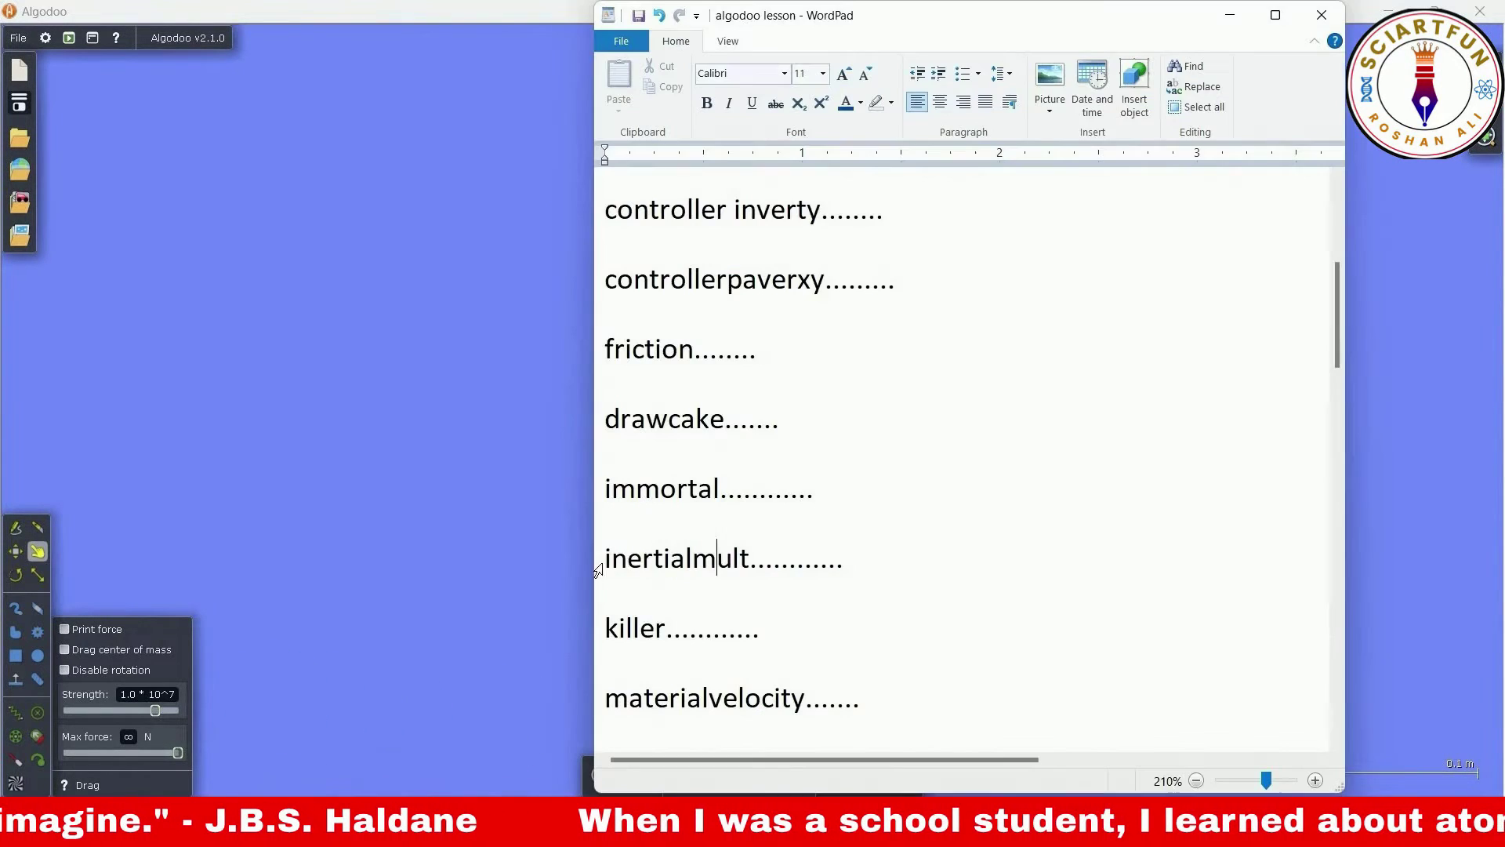
Highlight the inertialmult entry in the WordPad lesson list, and draw a freehand curved polygon above the ground in Algodoo
{"action": "left_click", "coordinate": [842, 561], "text": "shift"}
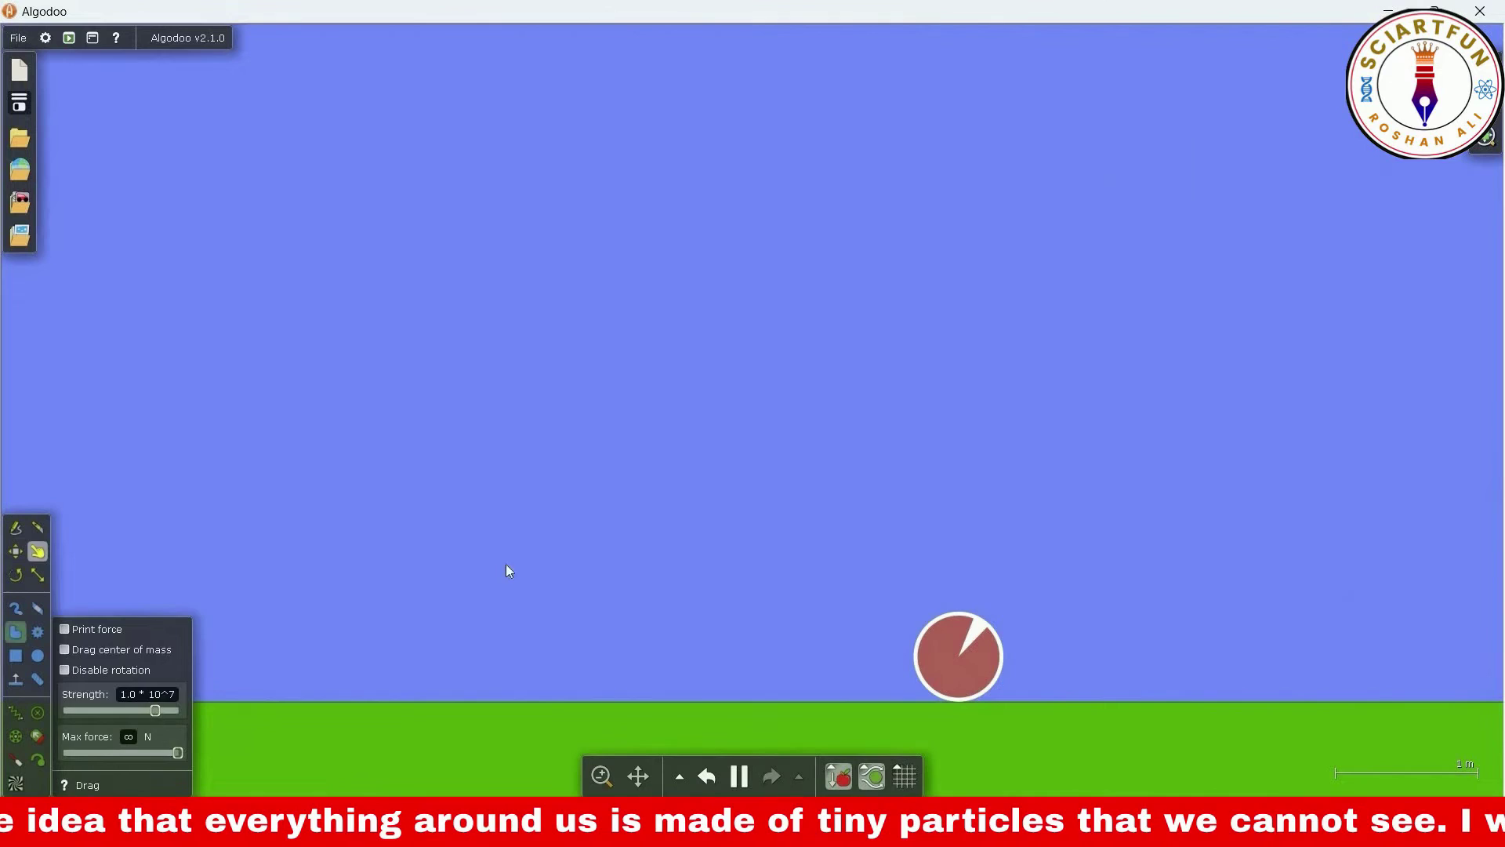
{"action": "key", "text": "p"}
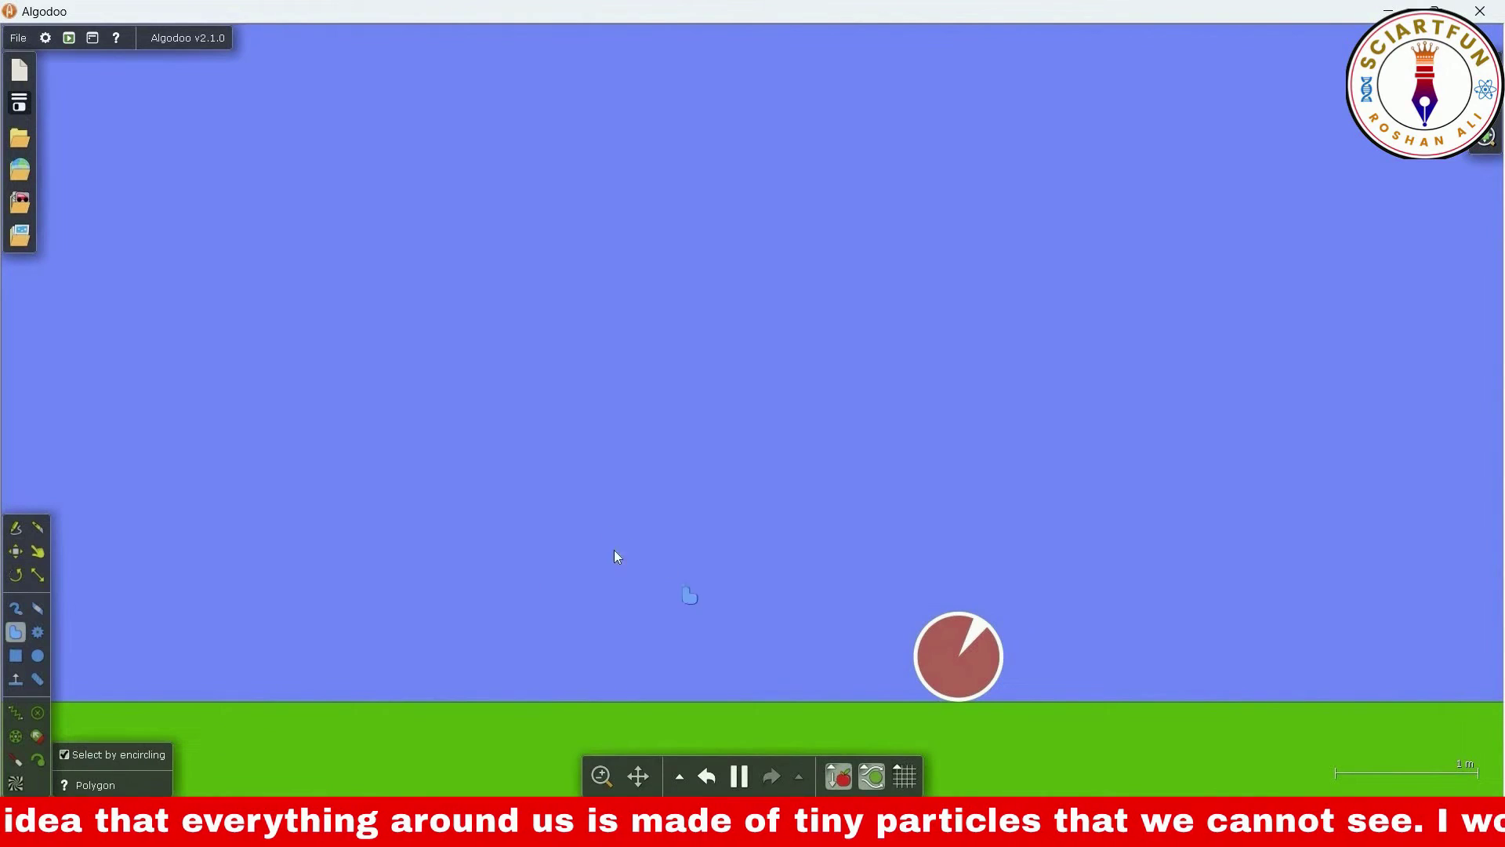
{"action": "mouse_move", "coordinate": [665, 564]}
{"action": "left_mouse_down"}
{"action": "mouse_move", "coordinate": [519, 612]}
{"action": "mouse_move", "coordinate": [668, 569]}
{"action": "left_mouse_up"}
Use the Drag tool to swing and pull the purple polygon along the ground with its default inertia
{"action": "key", "text": "d"}
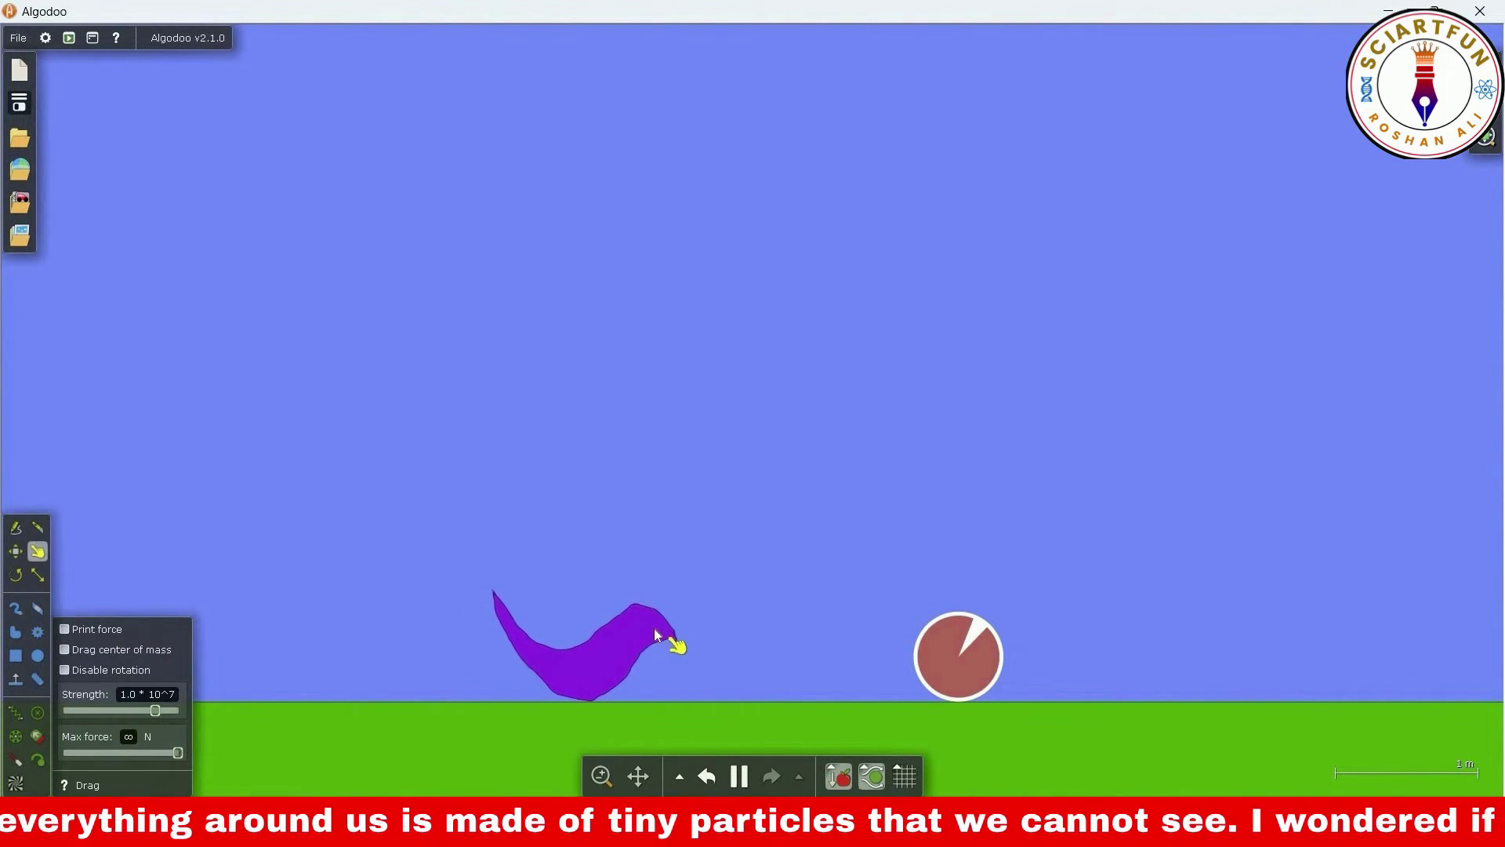
{"action": "left_click_drag", "start_coordinate": [654, 628], "coordinate": [707, 716]}
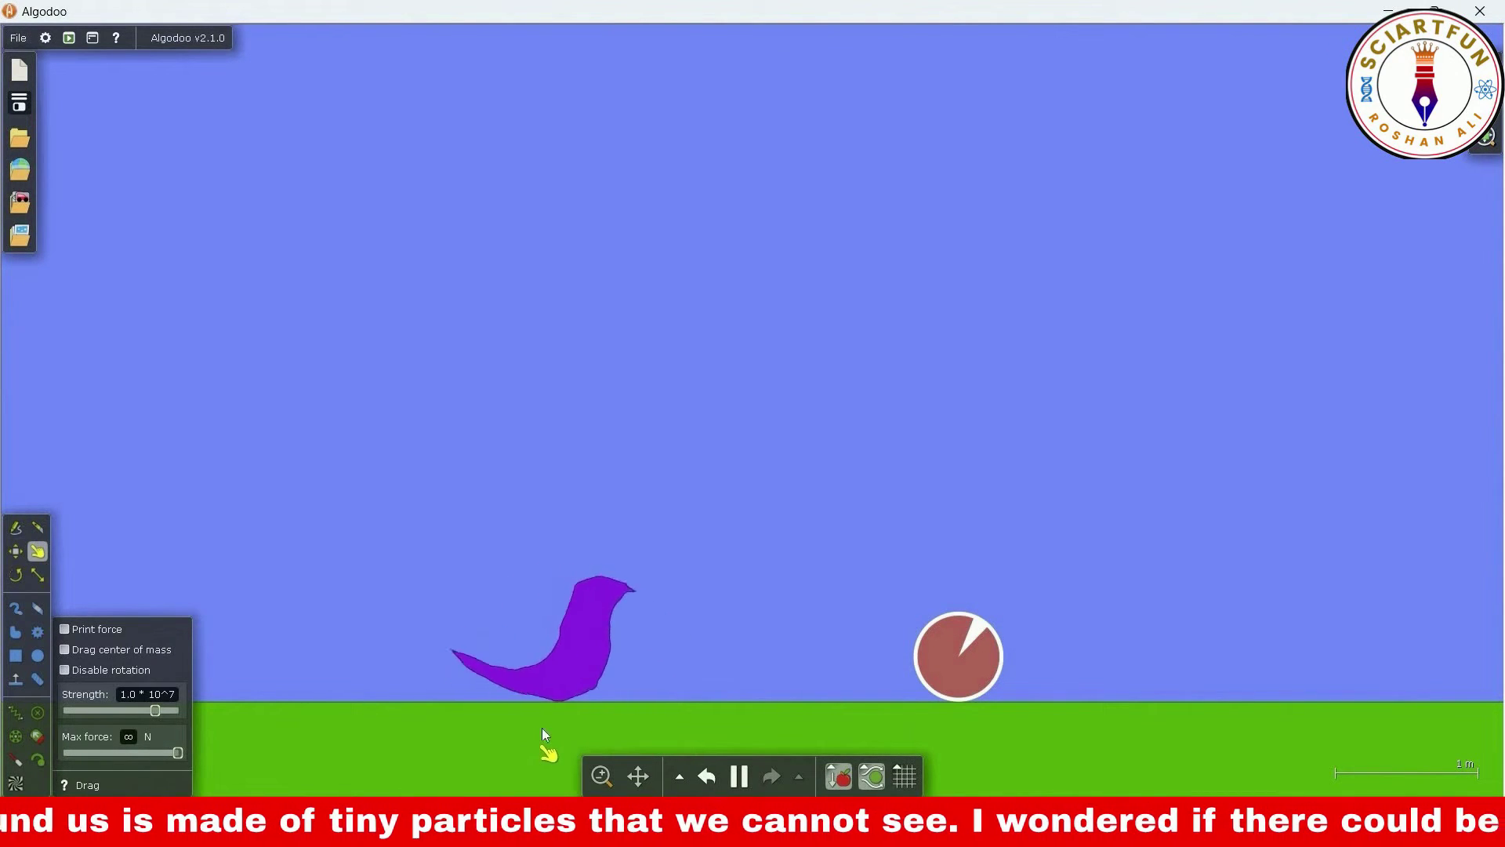
{"action": "left_click_drag", "start_coordinate": [542, 727], "coordinate": [691, 674]}
Set the purple polygon's inertiaMultiplier script property to 10, and drag the polygon to test how it turns
{"action": "right_click", "coordinate": [697, 677]}
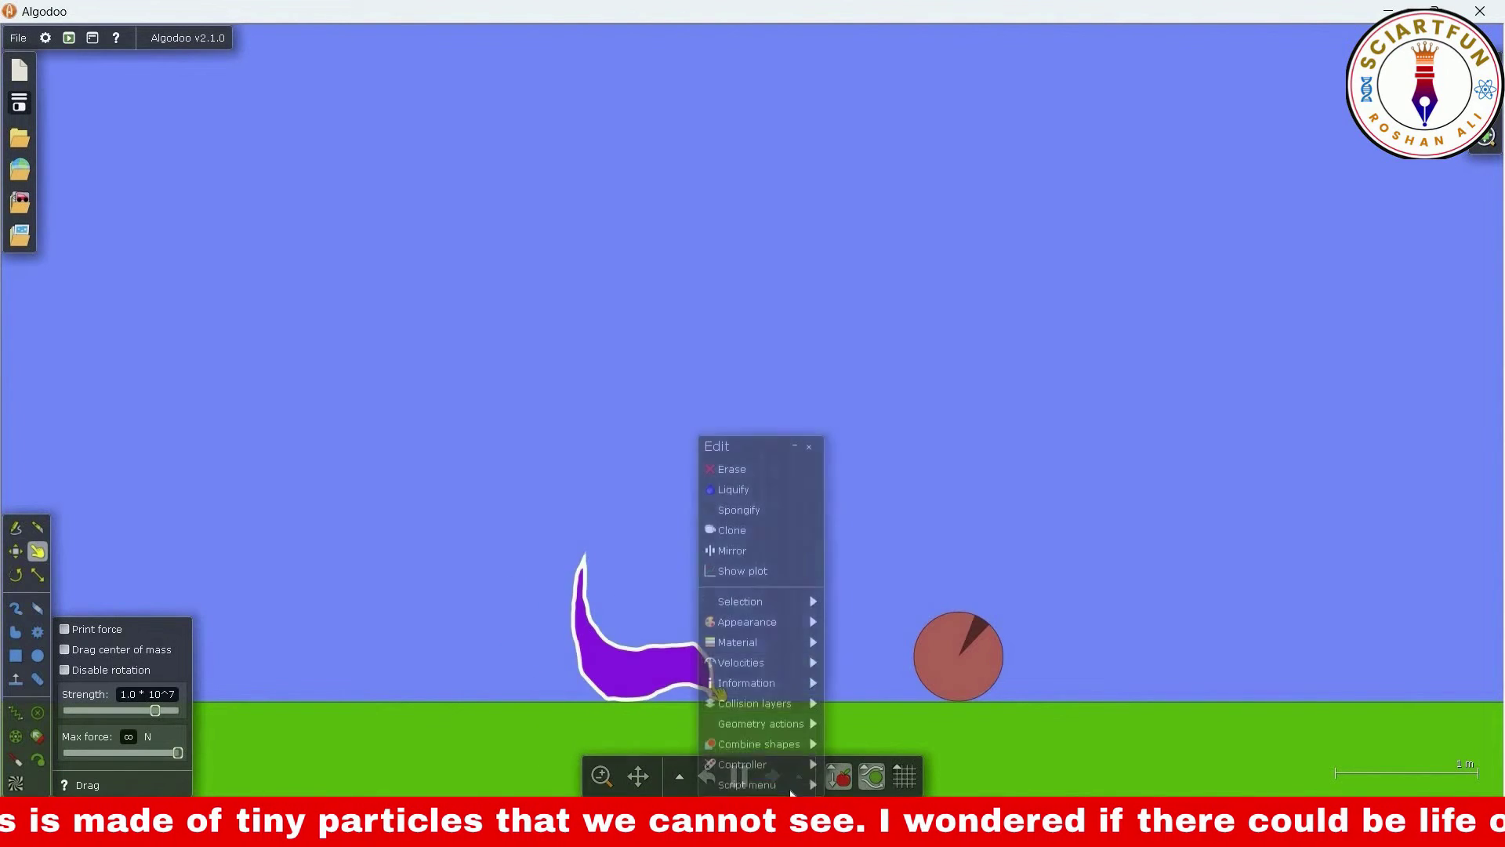
{"action": "left_click", "coordinate": [791, 784]}
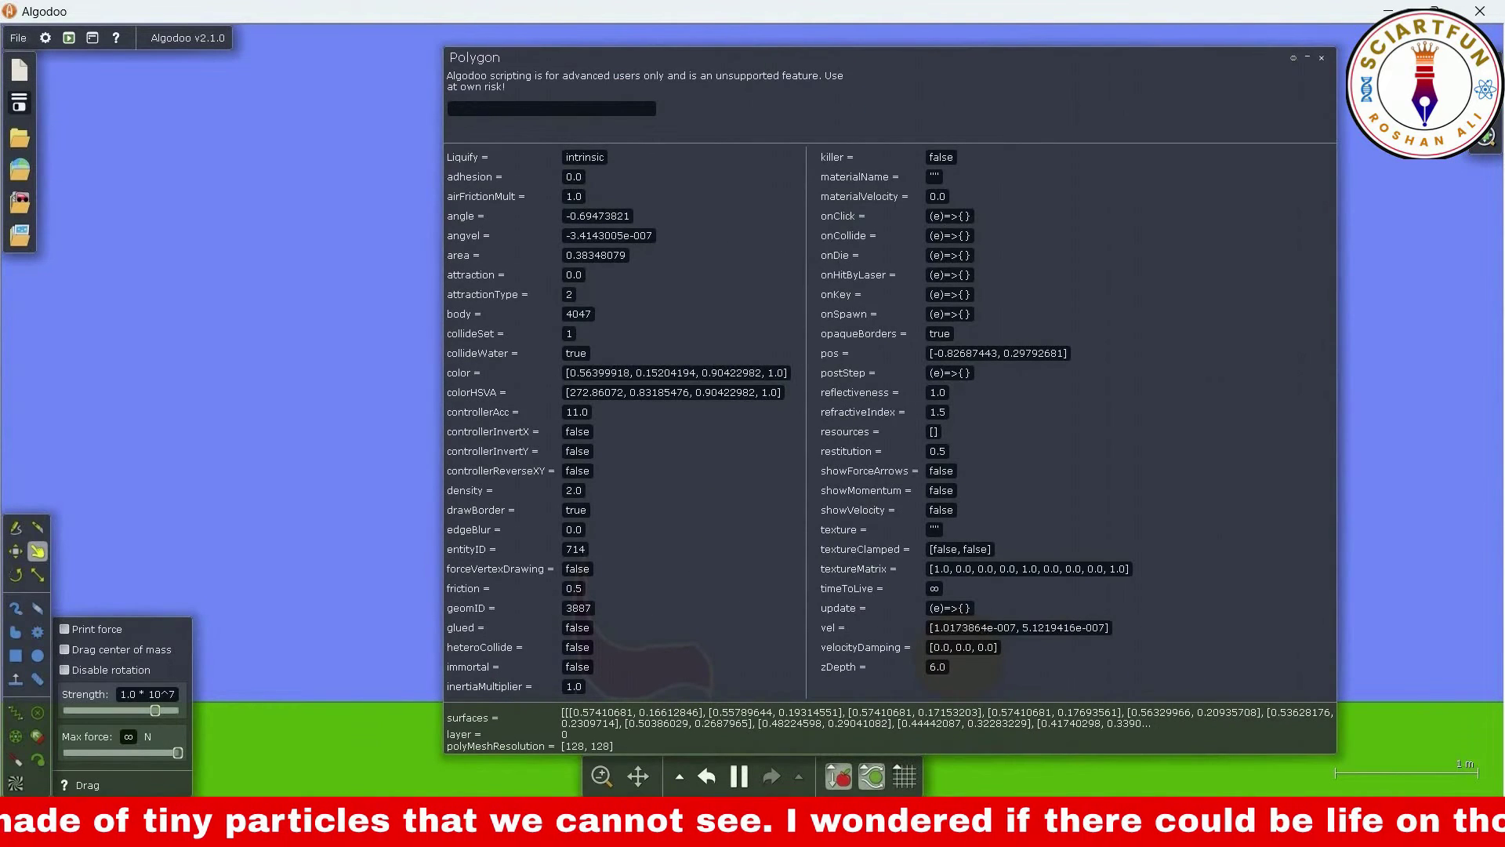
{"action": "left_click", "coordinate": [554, 690]}
{"action": "type", "text": "10"}
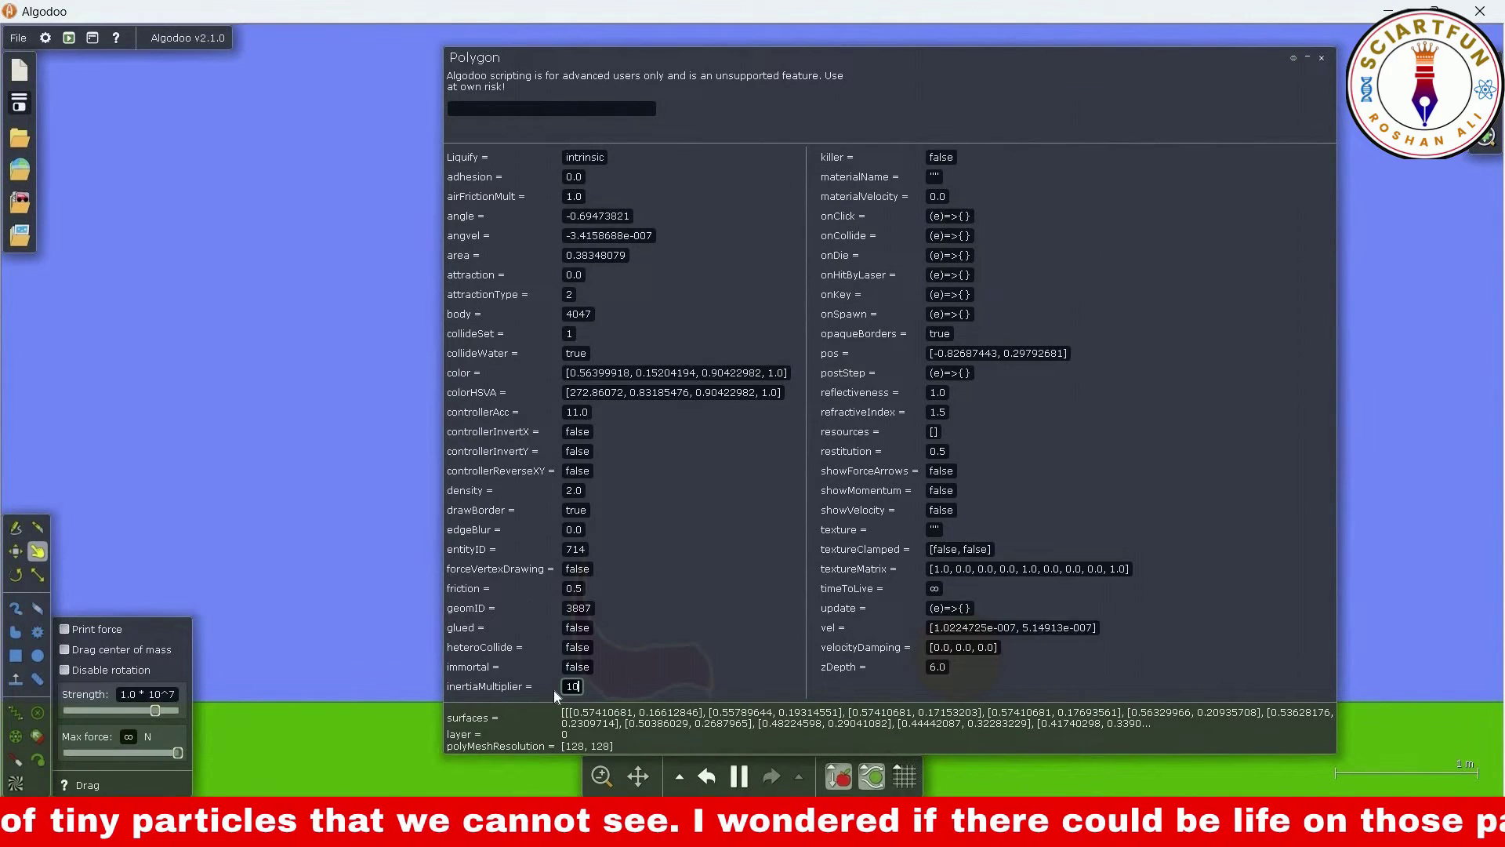
{"action": "key", "text": "Escape"}
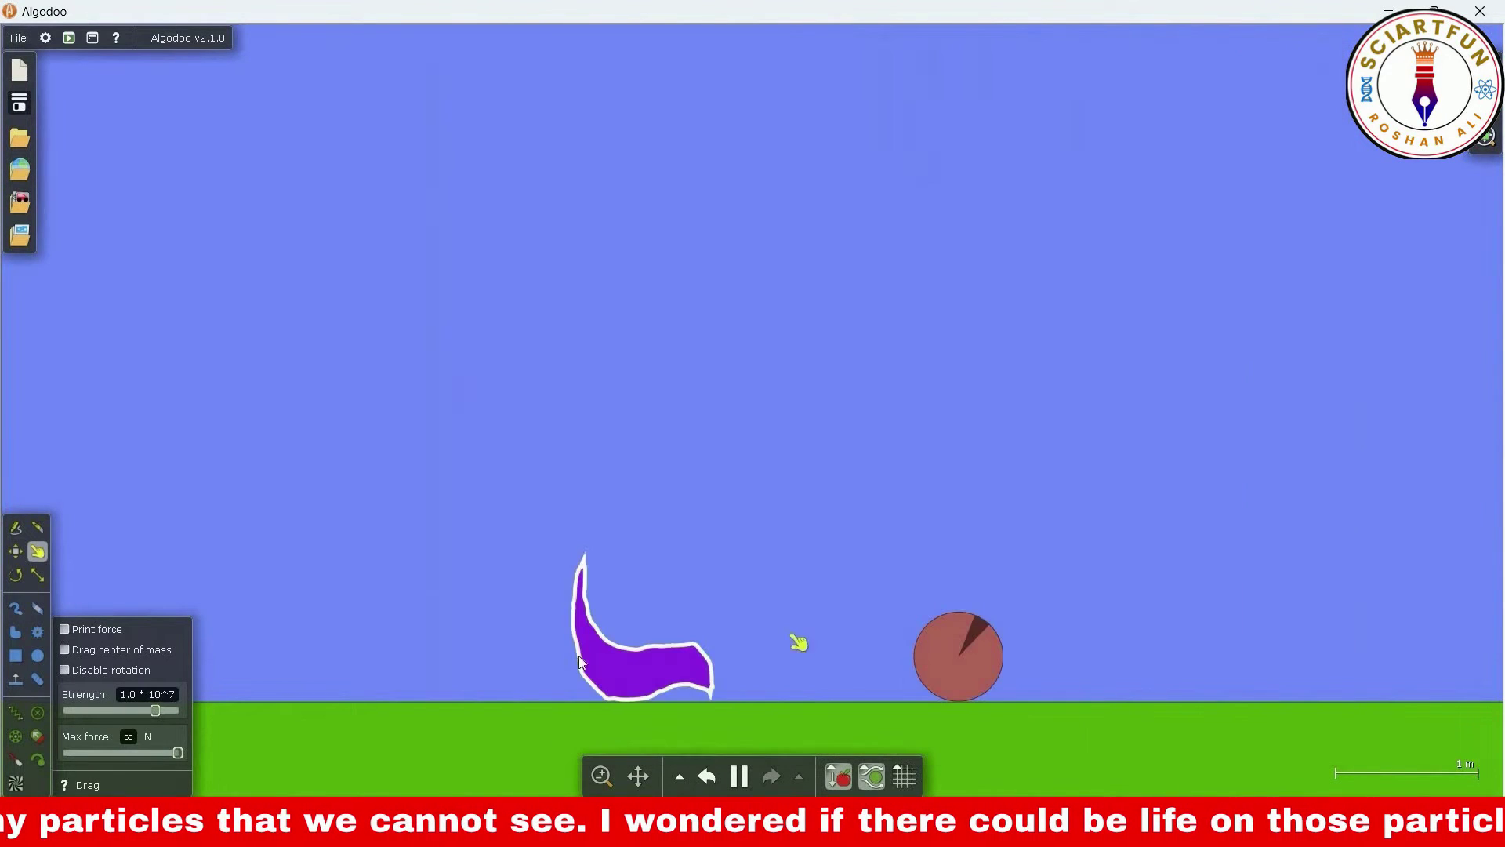
{"action": "left_click_drag", "start_coordinate": [581, 627], "coordinate": [712, 732]}
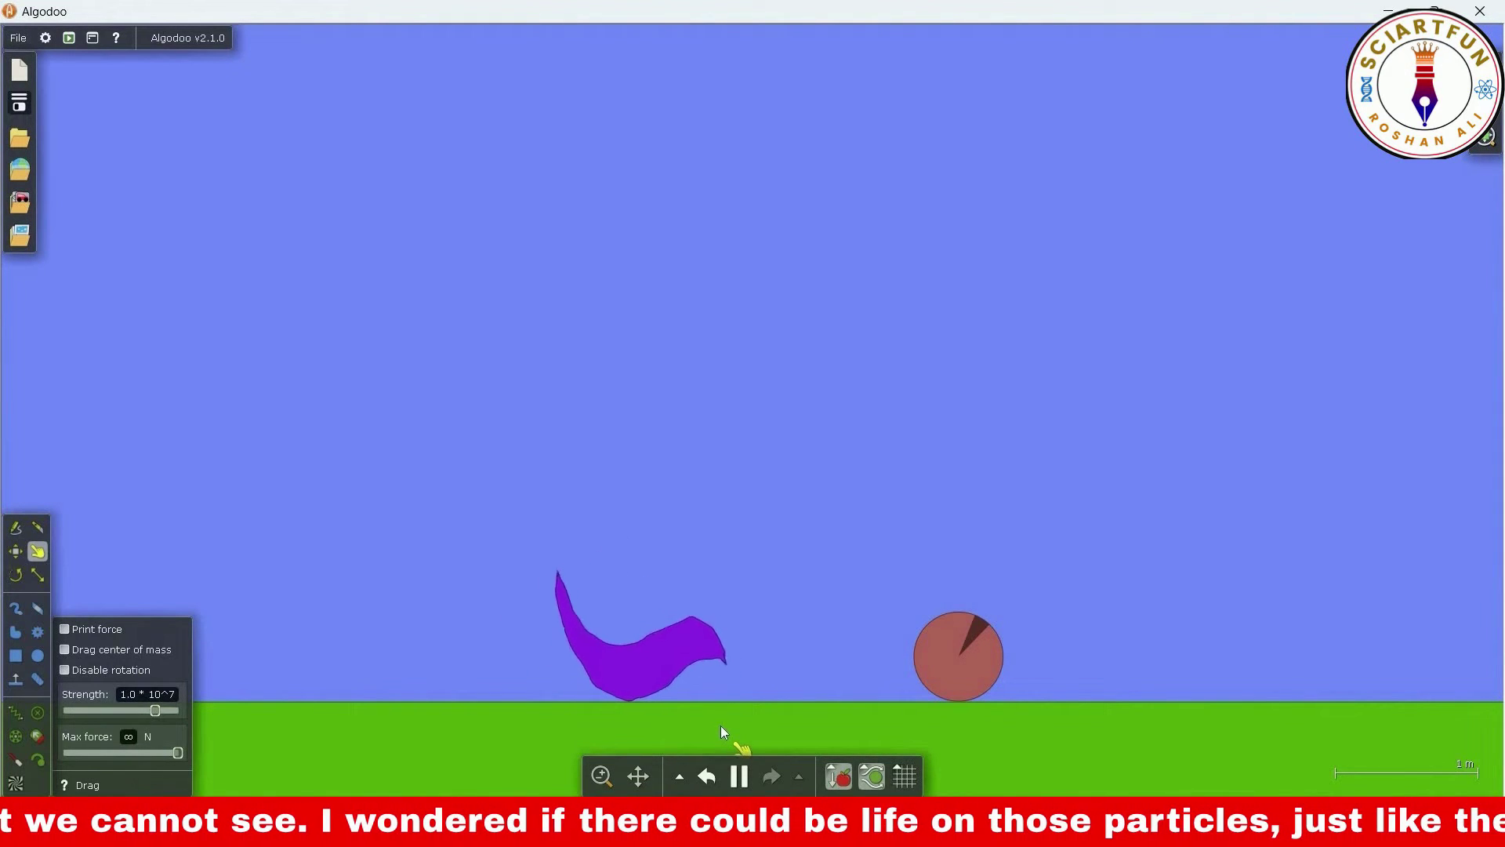
Raise the purple polygon's inertiaMultiplier to 100, and drag the polygon across the ground to test it
{"action": "right_click", "coordinate": [688, 660]}
{"action": "mouse_move", "coordinate": [743, 783]}
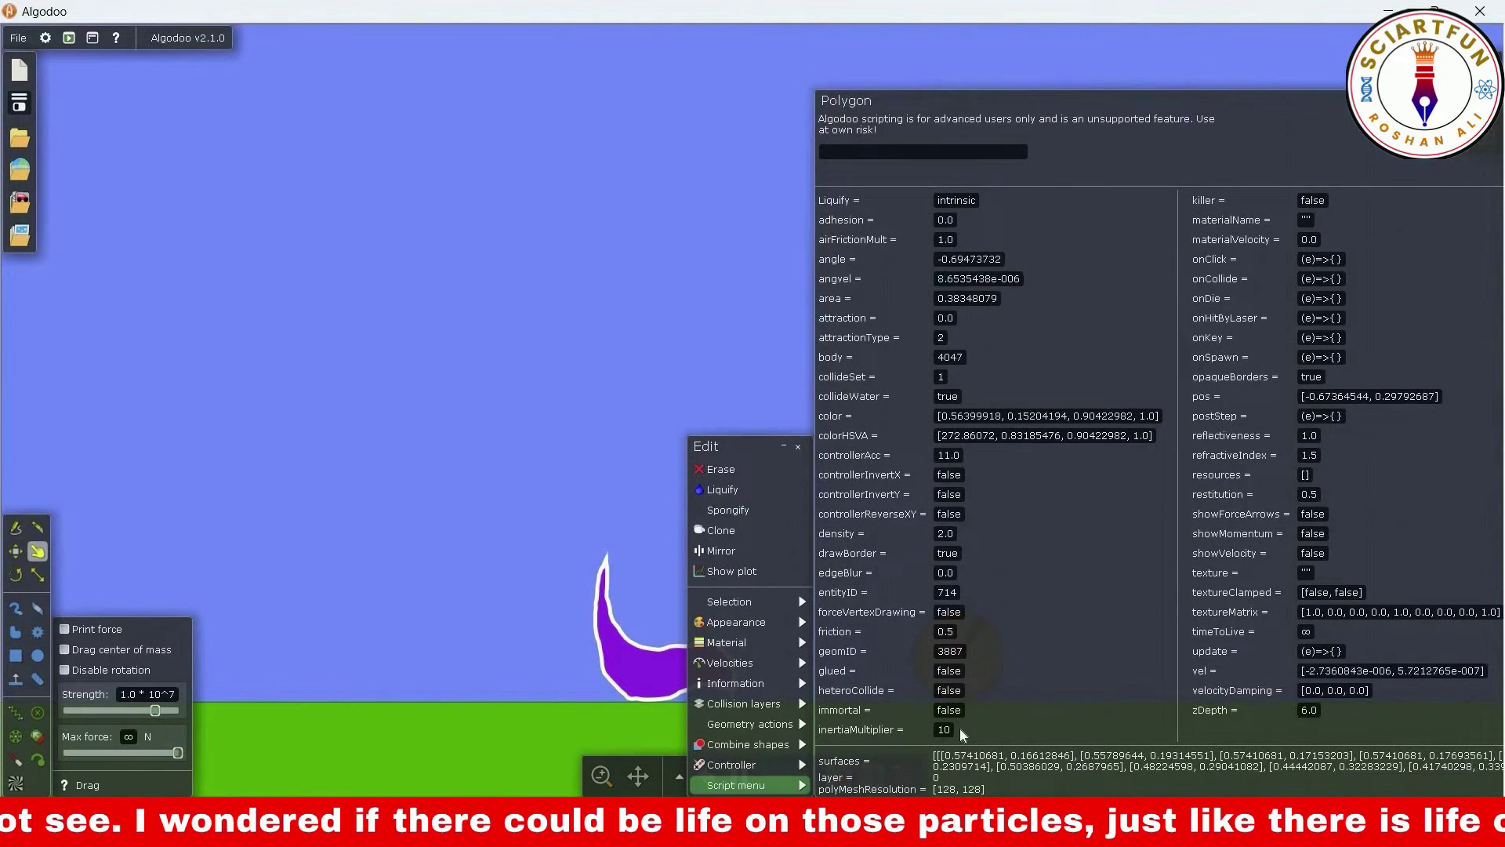
{"action": "left_click", "coordinate": [958, 730]}
{"action": "type", "text": "0"}
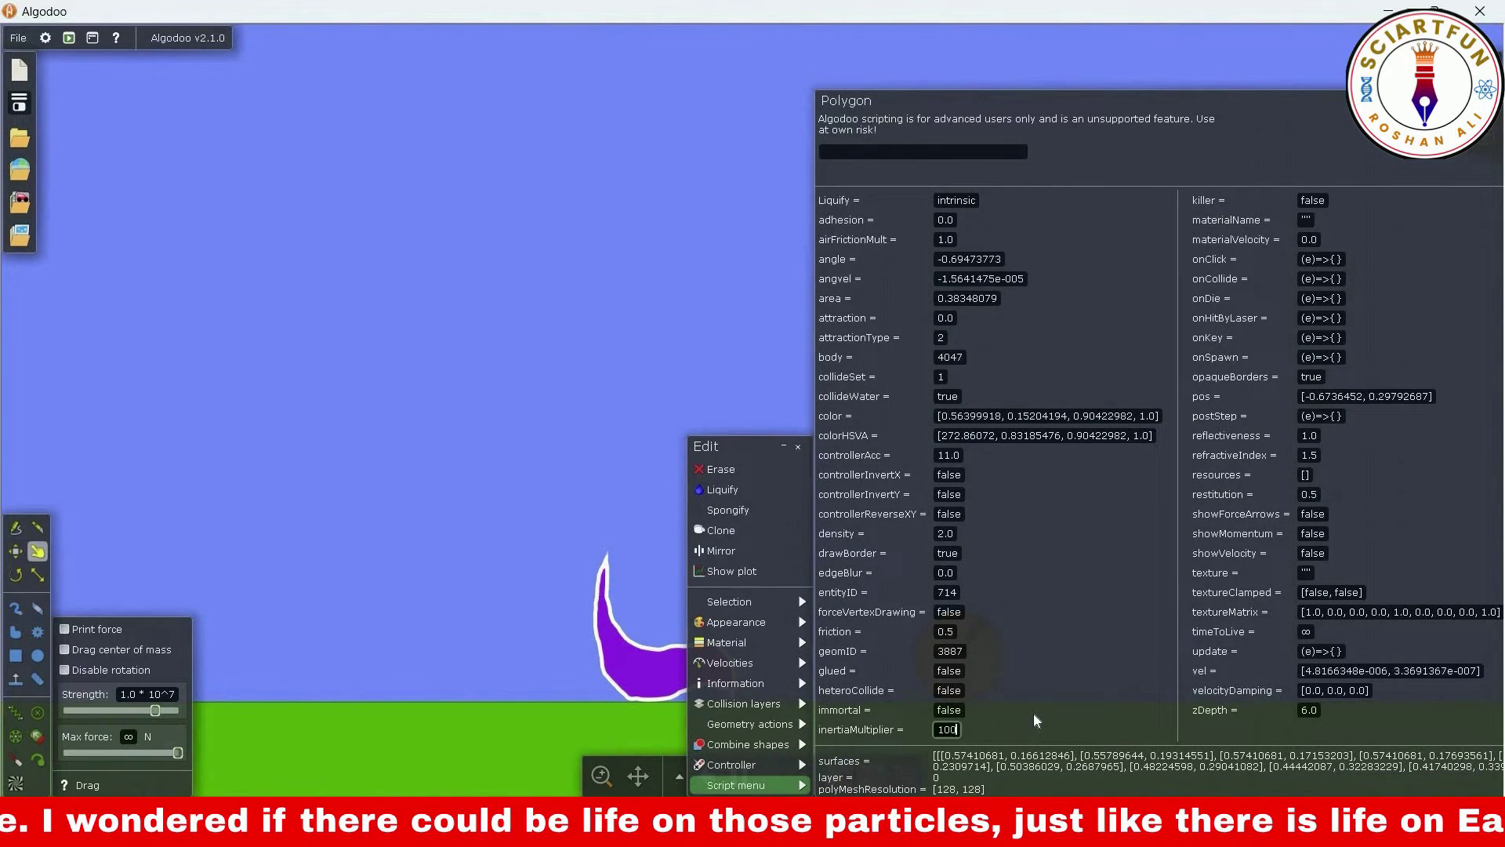
{"action": "left_click", "coordinate": [612, 380]}
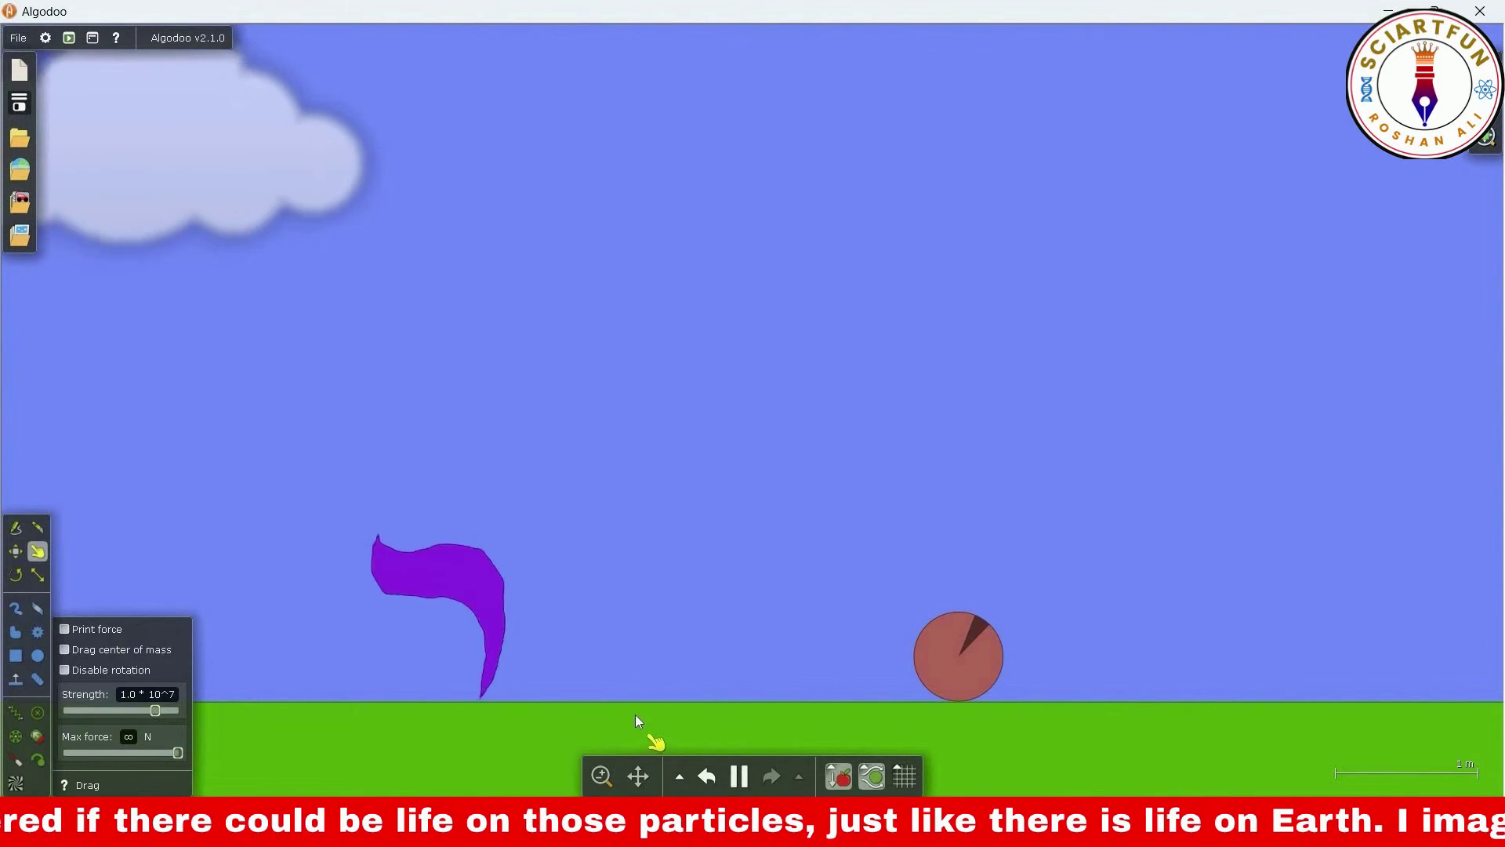
{"action": "left_click_drag", "start_coordinate": [361, 647], "coordinate": [478, 723]}
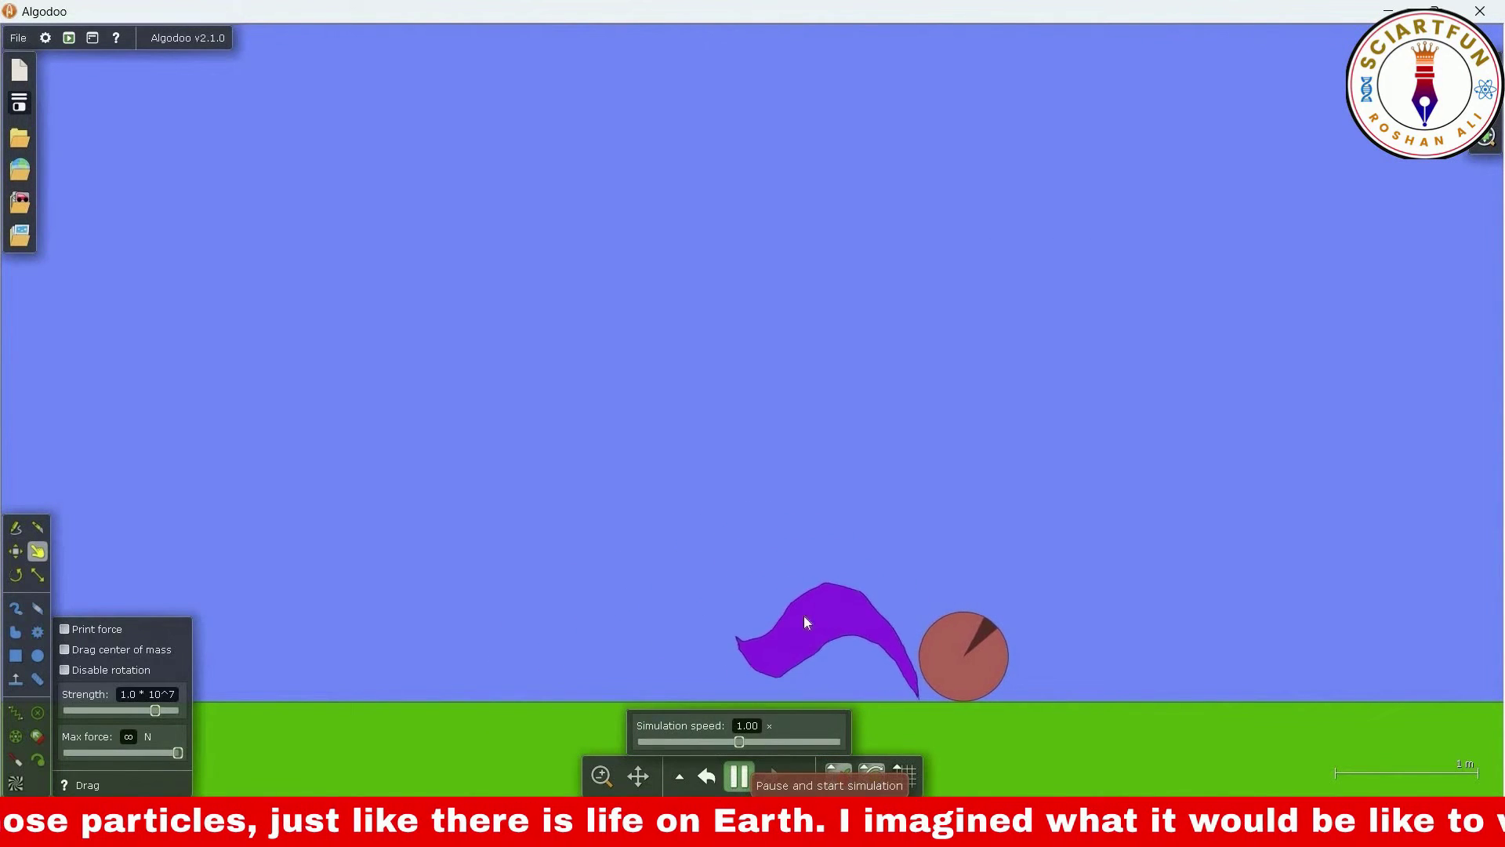
Set the purple polygon's inertiaMultiplier to 1000, and highlight the materialvelocity entry in the WordPad lesson list
{"action": "right_click", "coordinate": [815, 627]}
{"action": "left_click", "coordinate": [839, 776]}
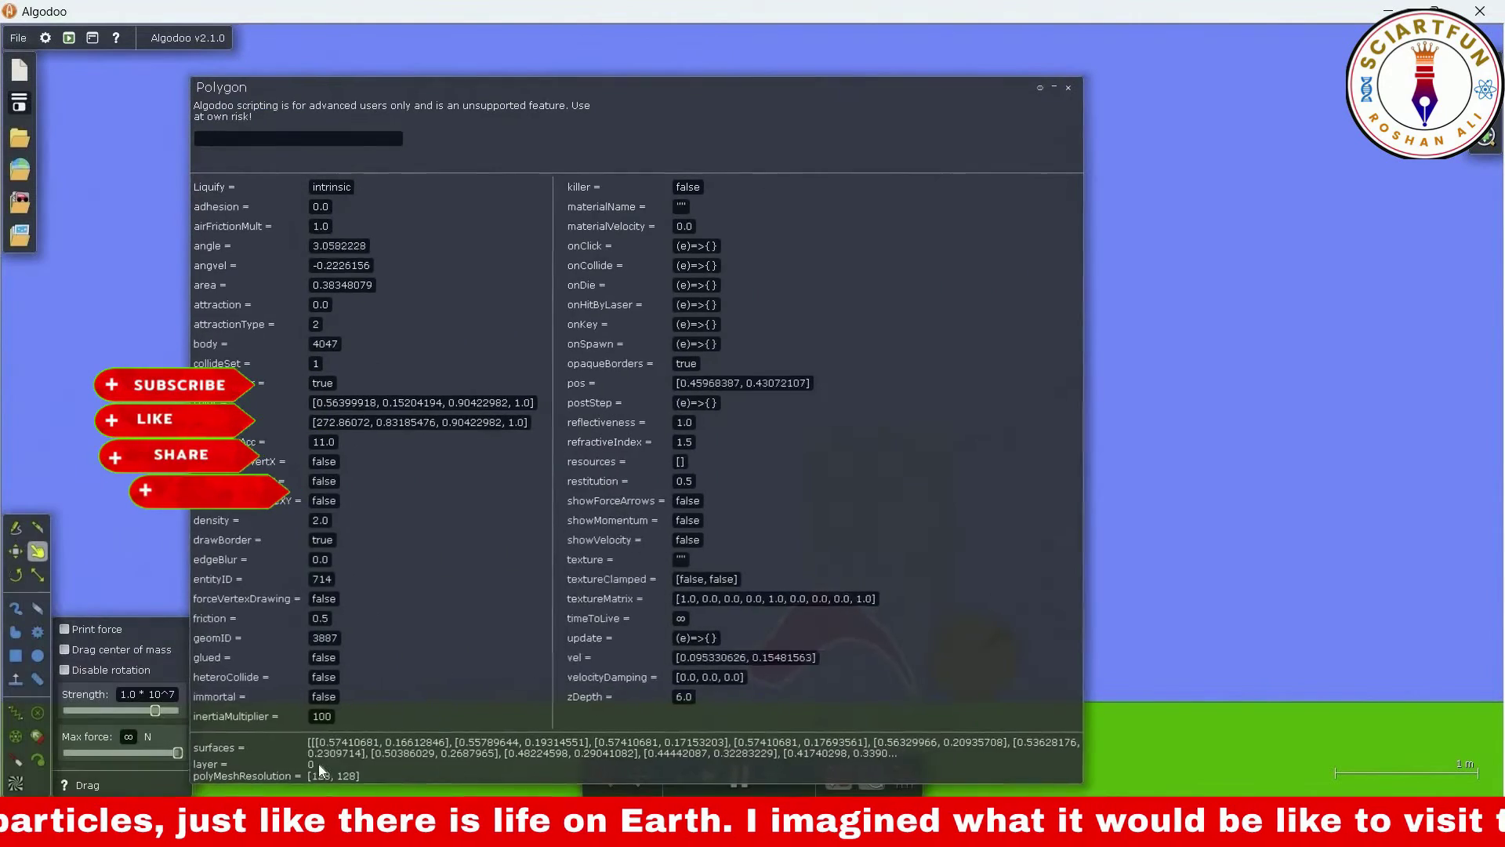
{"action": "left_click", "coordinate": [501, 717]}
{"action": "type", "text": "0"}
{"action": "key", "text": "Return"}
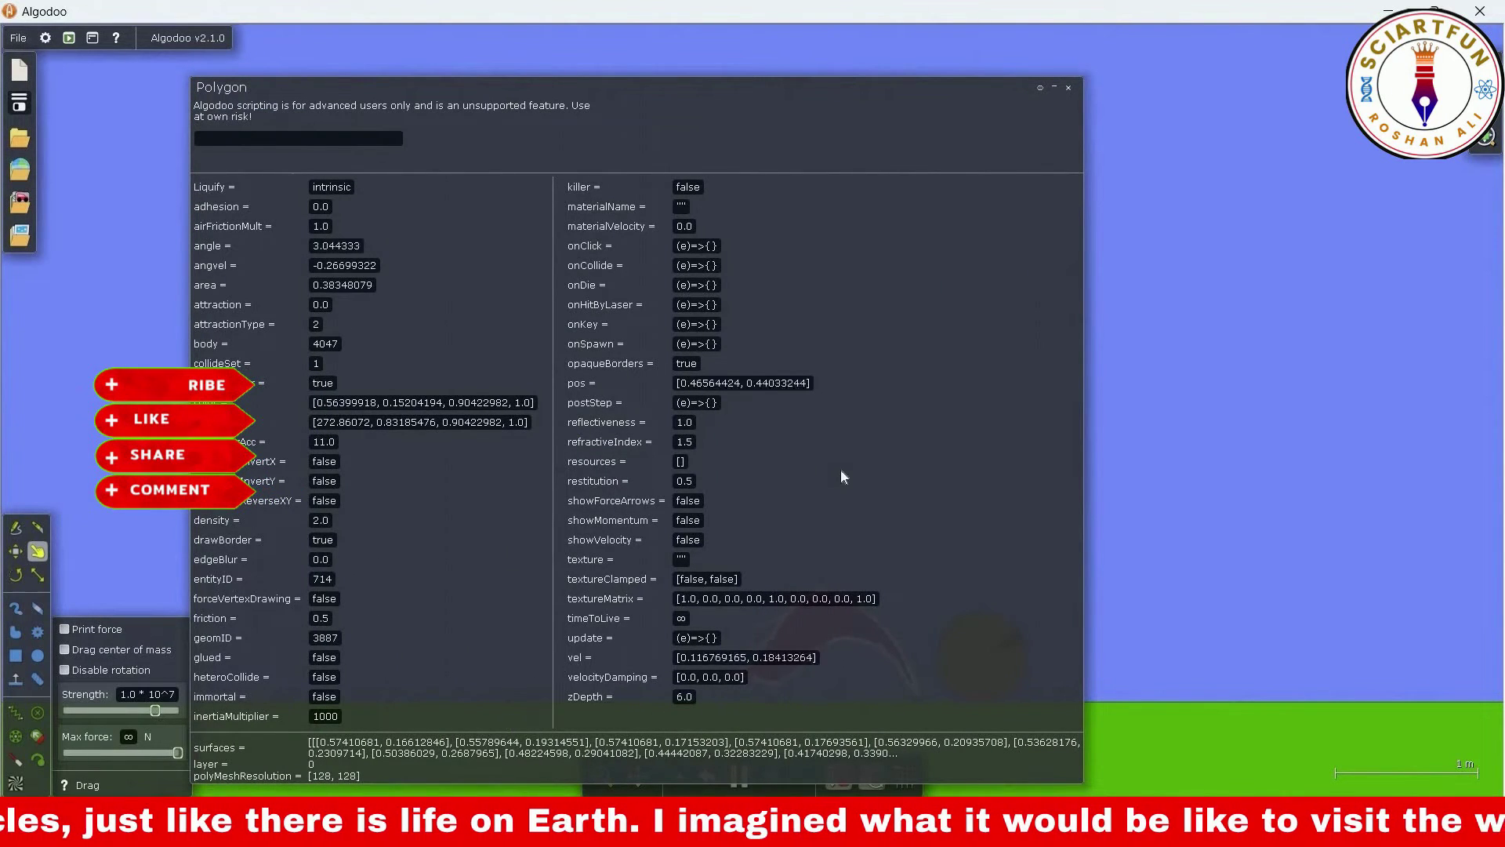
{"action": "key", "text": "Escape"}
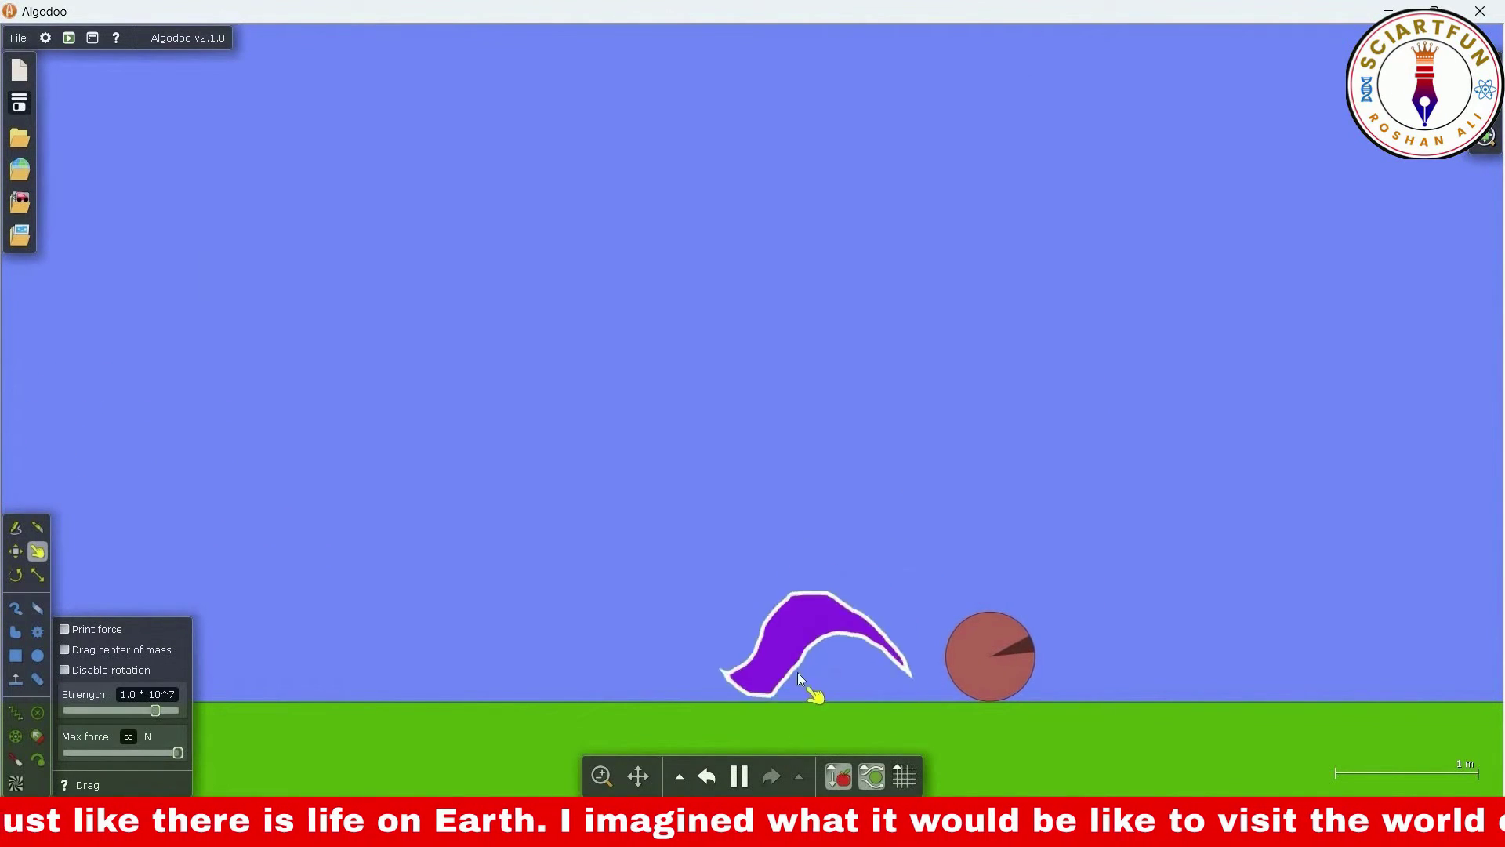
{"action": "key", "text": "alt+Tab"}
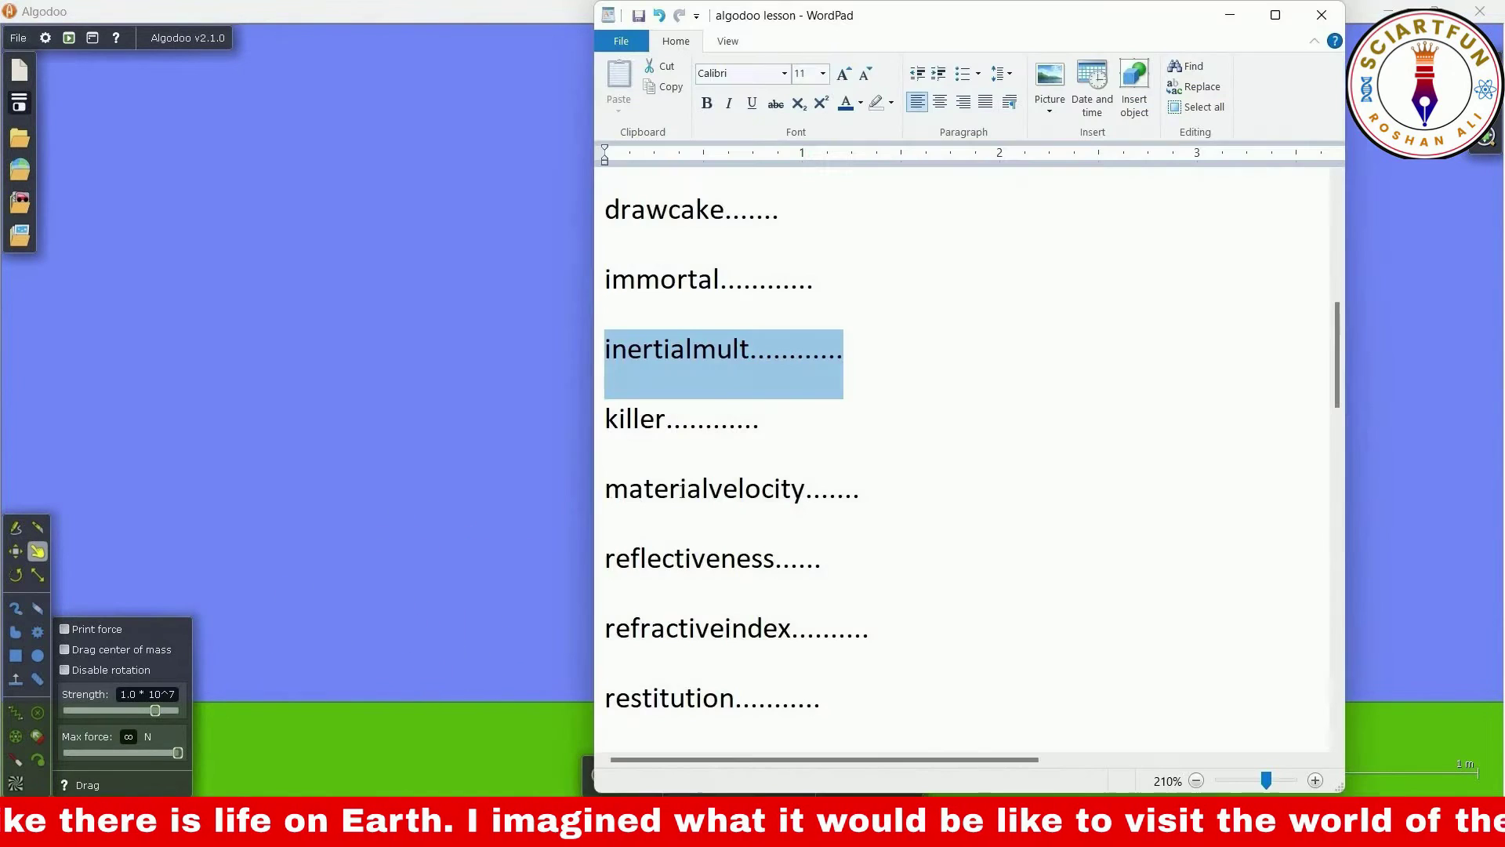
{"action": "left_click_drag", "start_coordinate": [606, 498], "coordinate": [754, 515]}
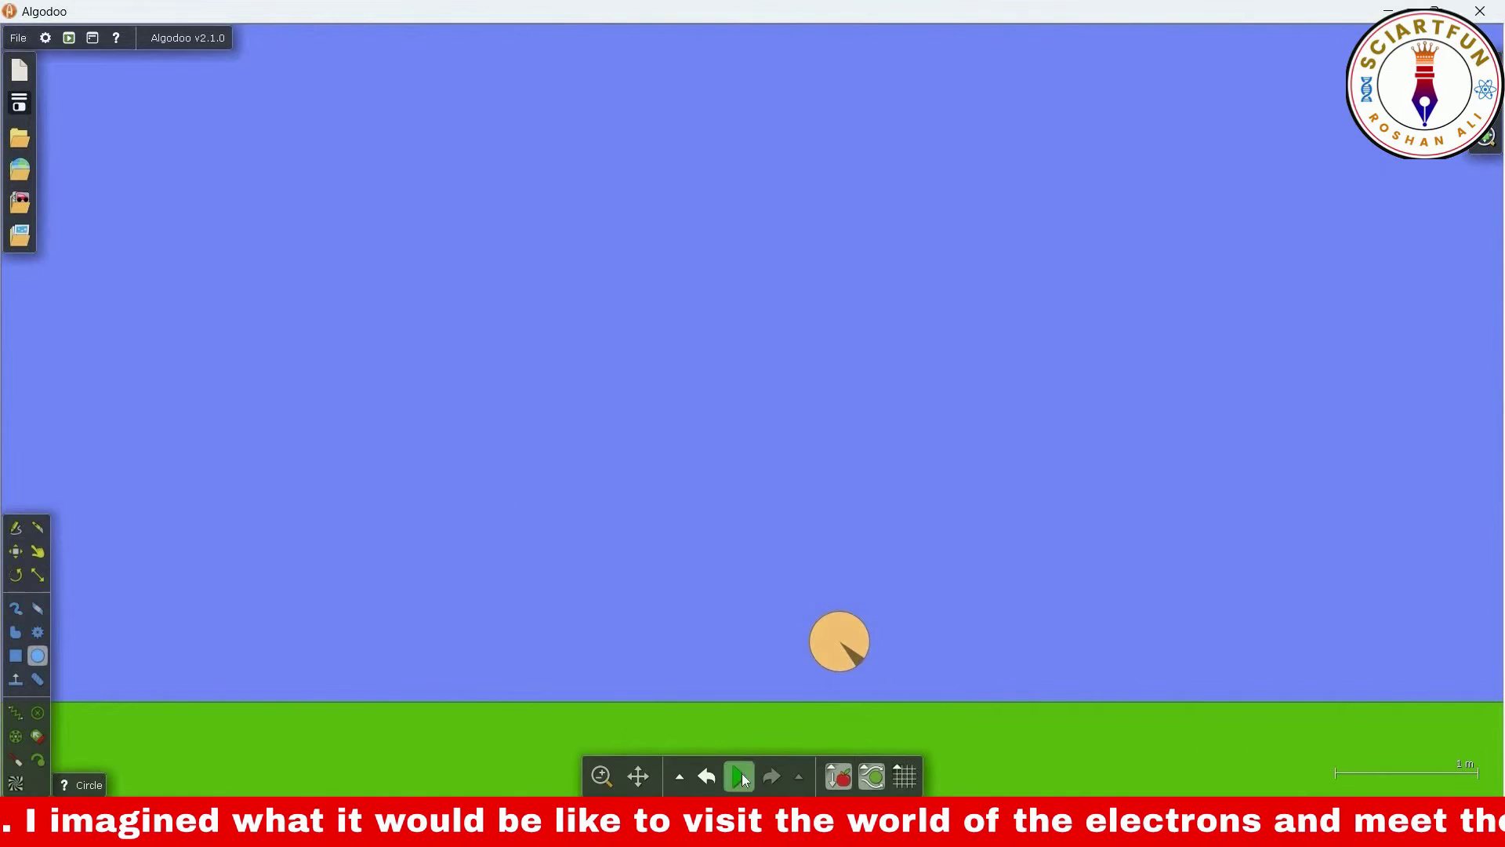
Start the simulation in Algodoo and set the orange circle's materialVelocity script property to -5
{"action": "left_click", "coordinate": [738, 776]}
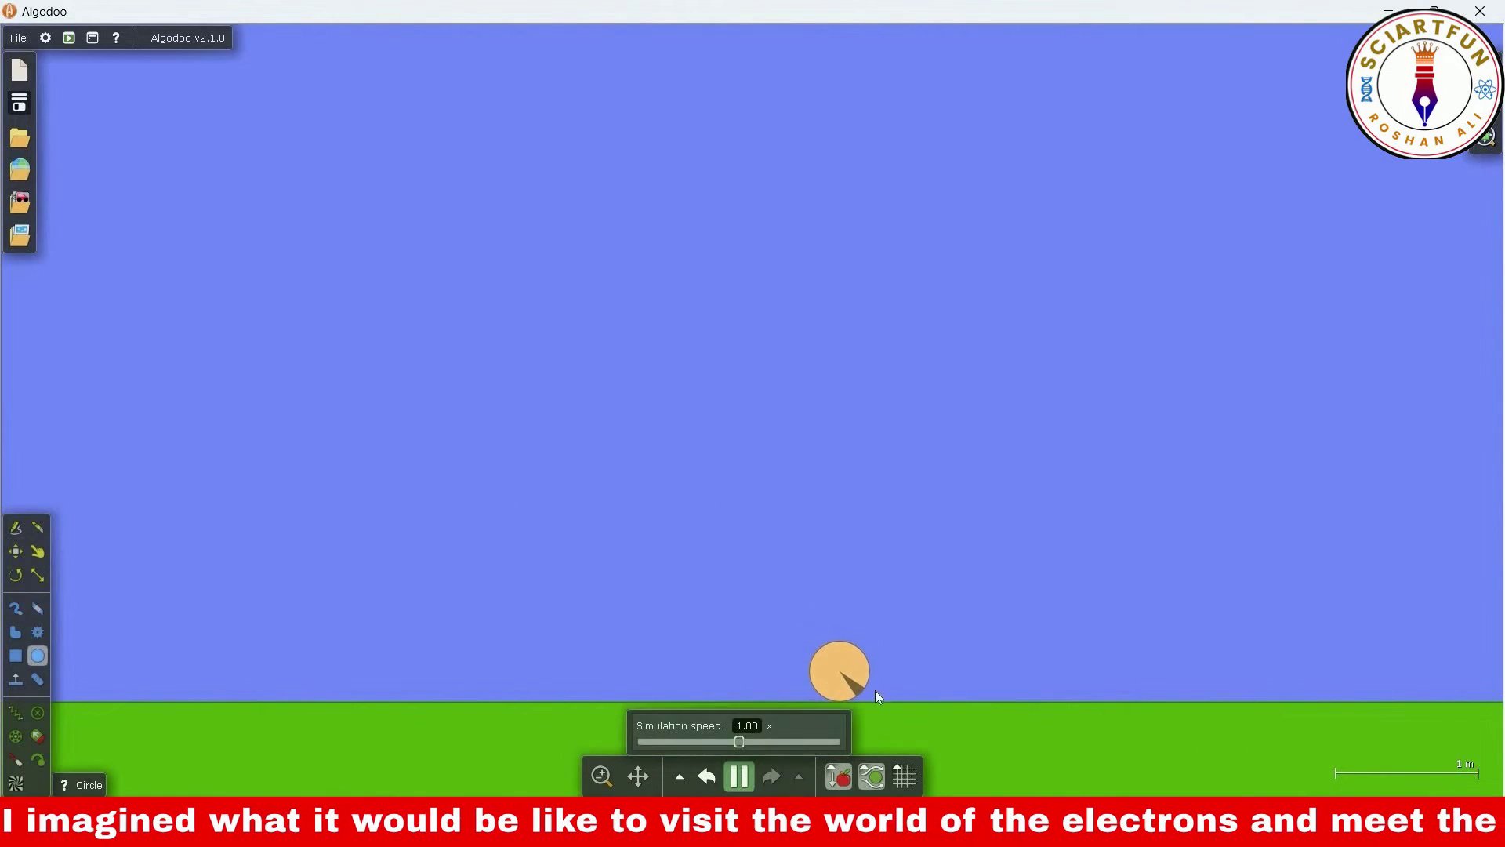
{"action": "right_click", "coordinate": [850, 668]}
{"action": "left_click", "coordinate": [929, 782]}
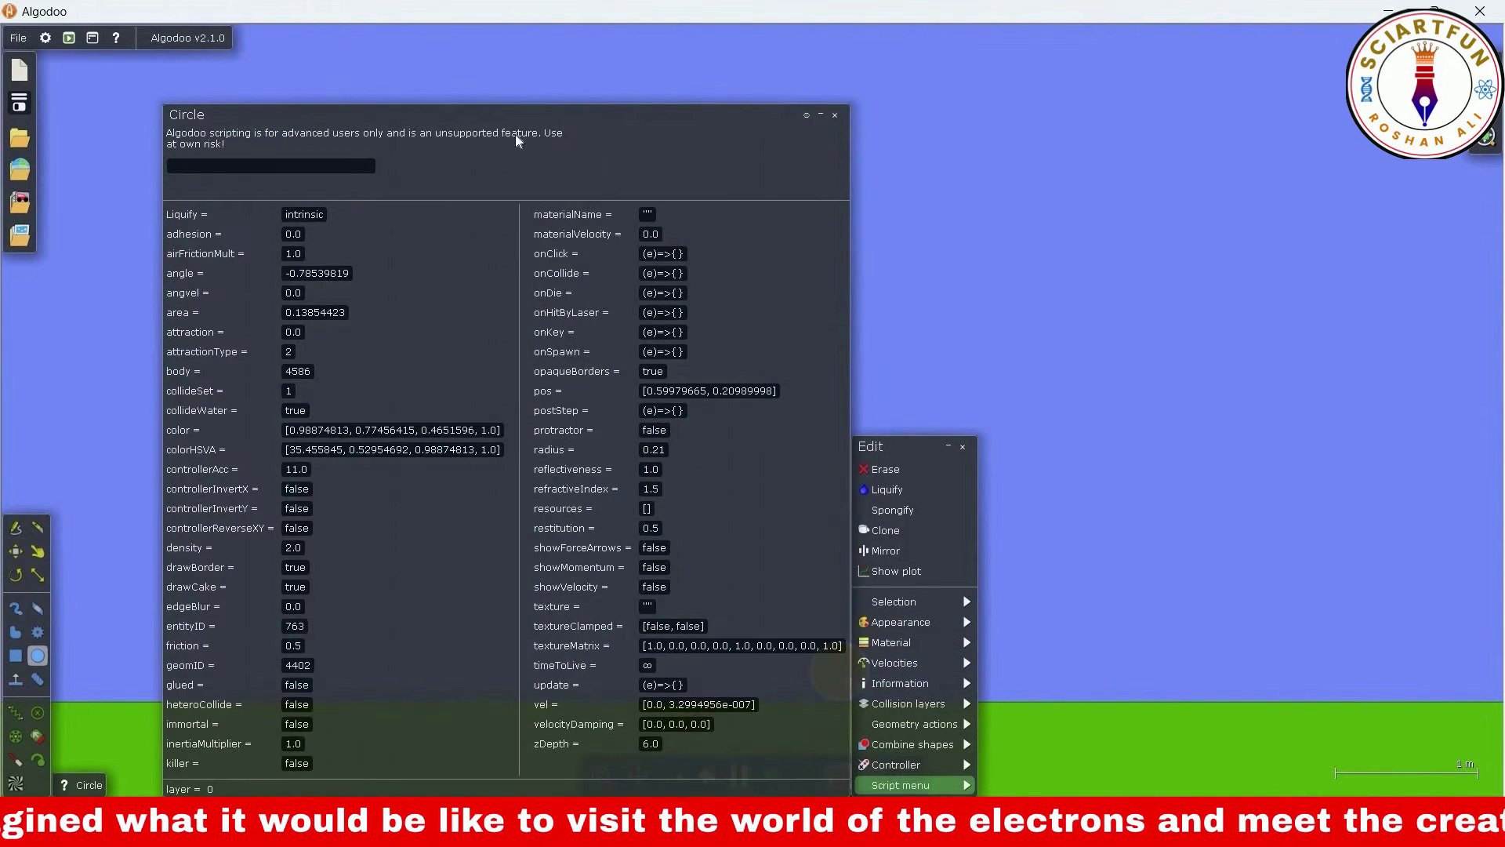
{"action": "left_click", "coordinate": [479, 232]}
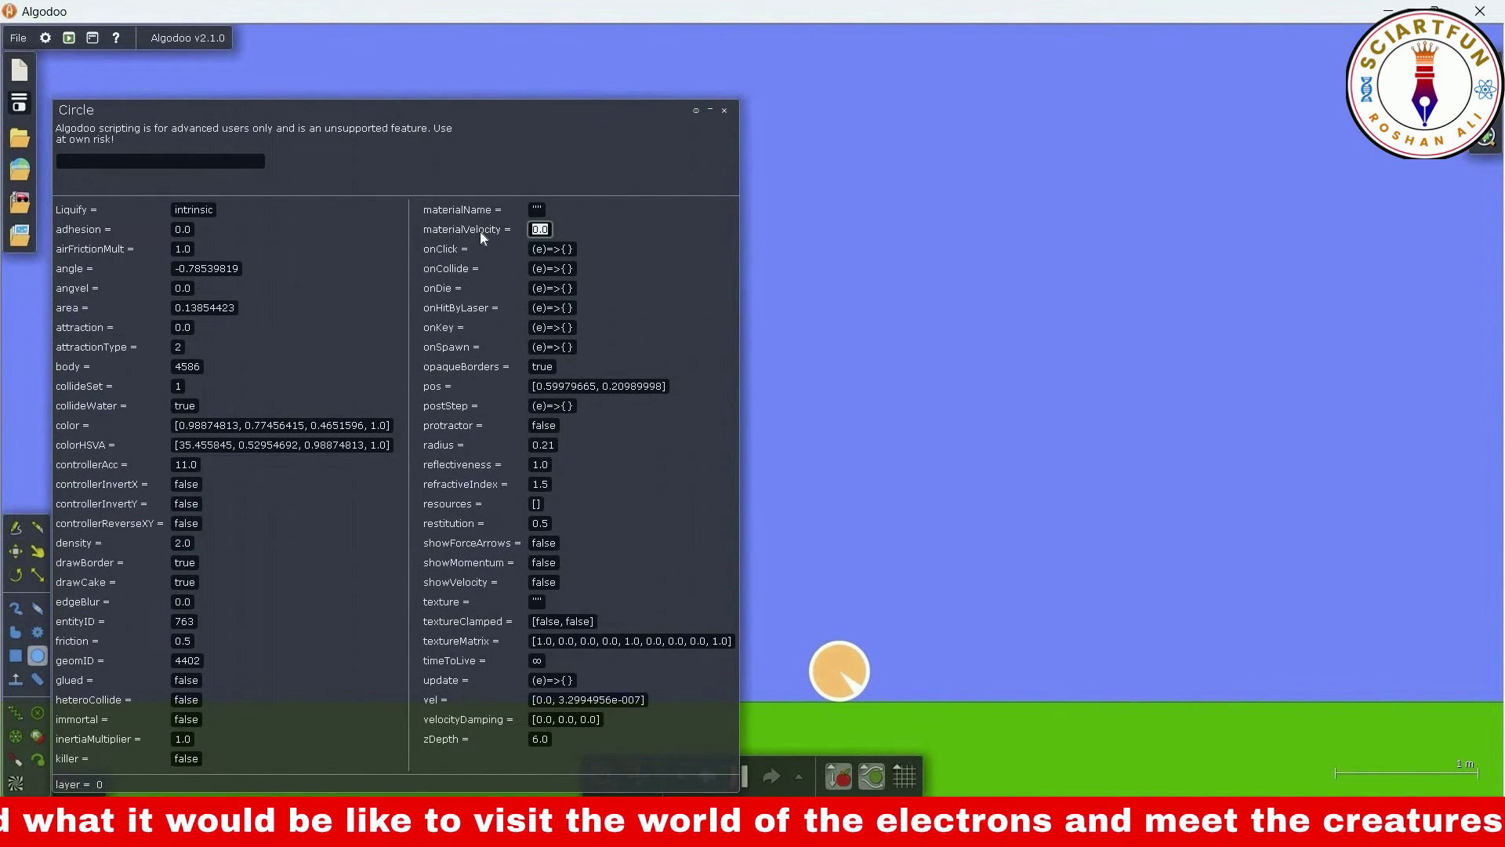
{"action": "type", "text": "-5"}
{"action": "key", "text": "Return"}
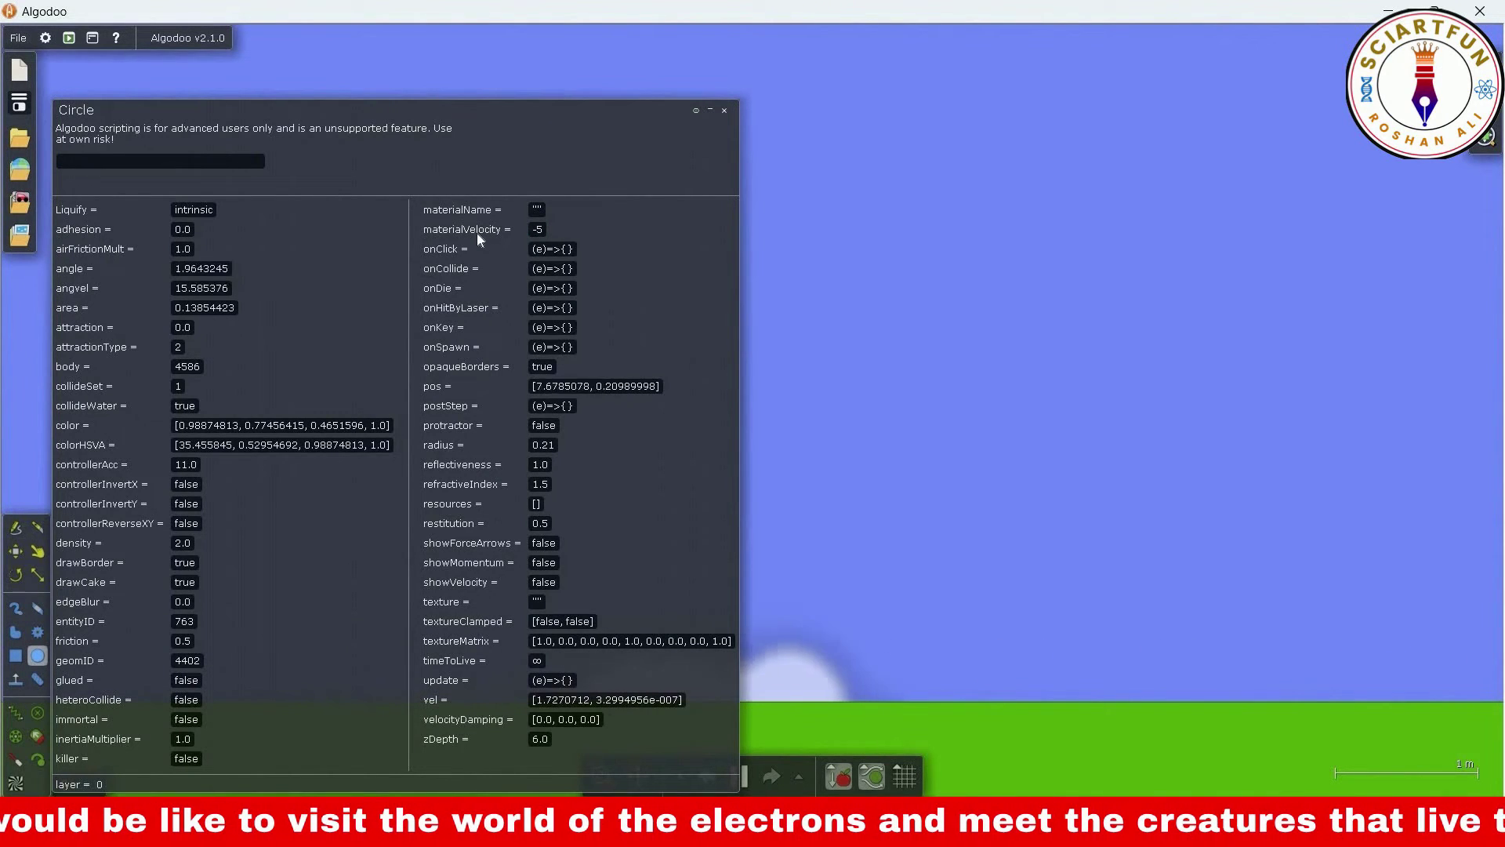
Set the orange circle's materialVelocity to 10, and highlight the reflectiveness entry in the WordPad lesson list
{"action": "left_click", "coordinate": [538, 230]}
{"action": "type", "text": "1"}
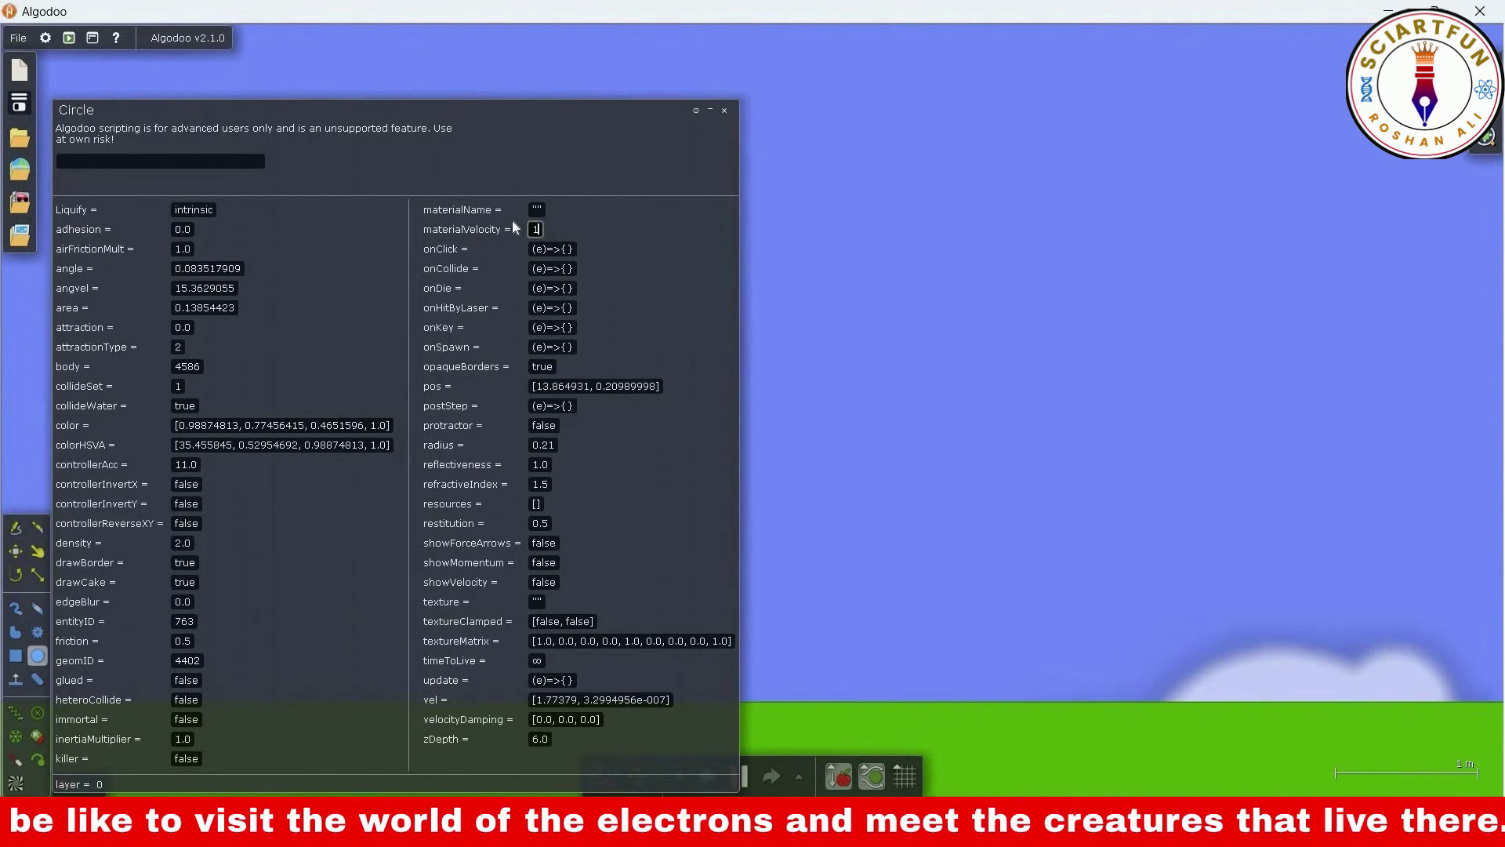
{"action": "type", "text": "0"}
{"action": "key", "text": "Return"}
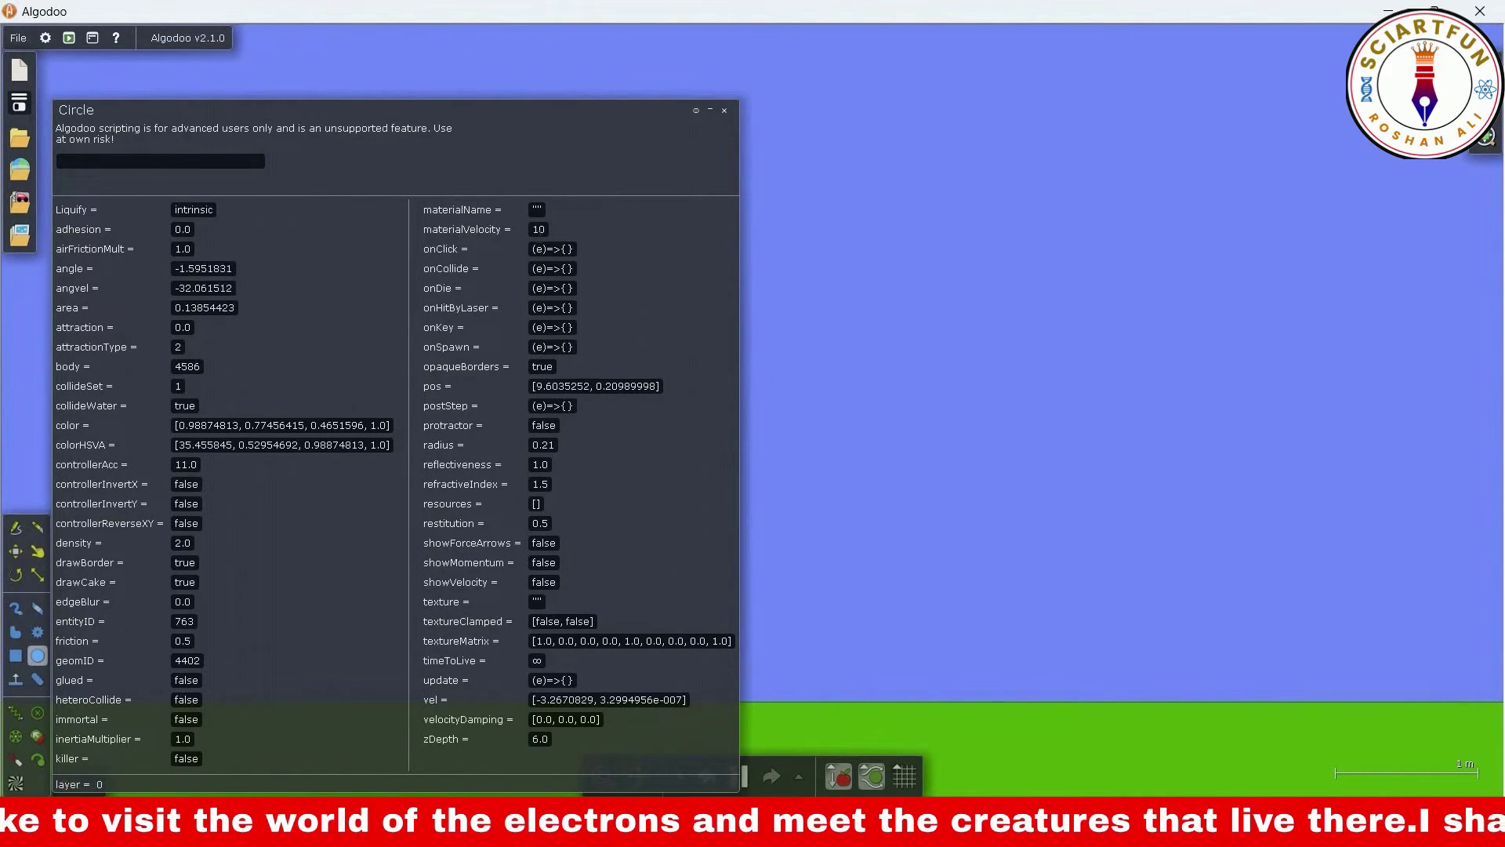
{"action": "left_click", "coordinate": [724, 110]}
{"action": "key", "text": "alt+Tab"}
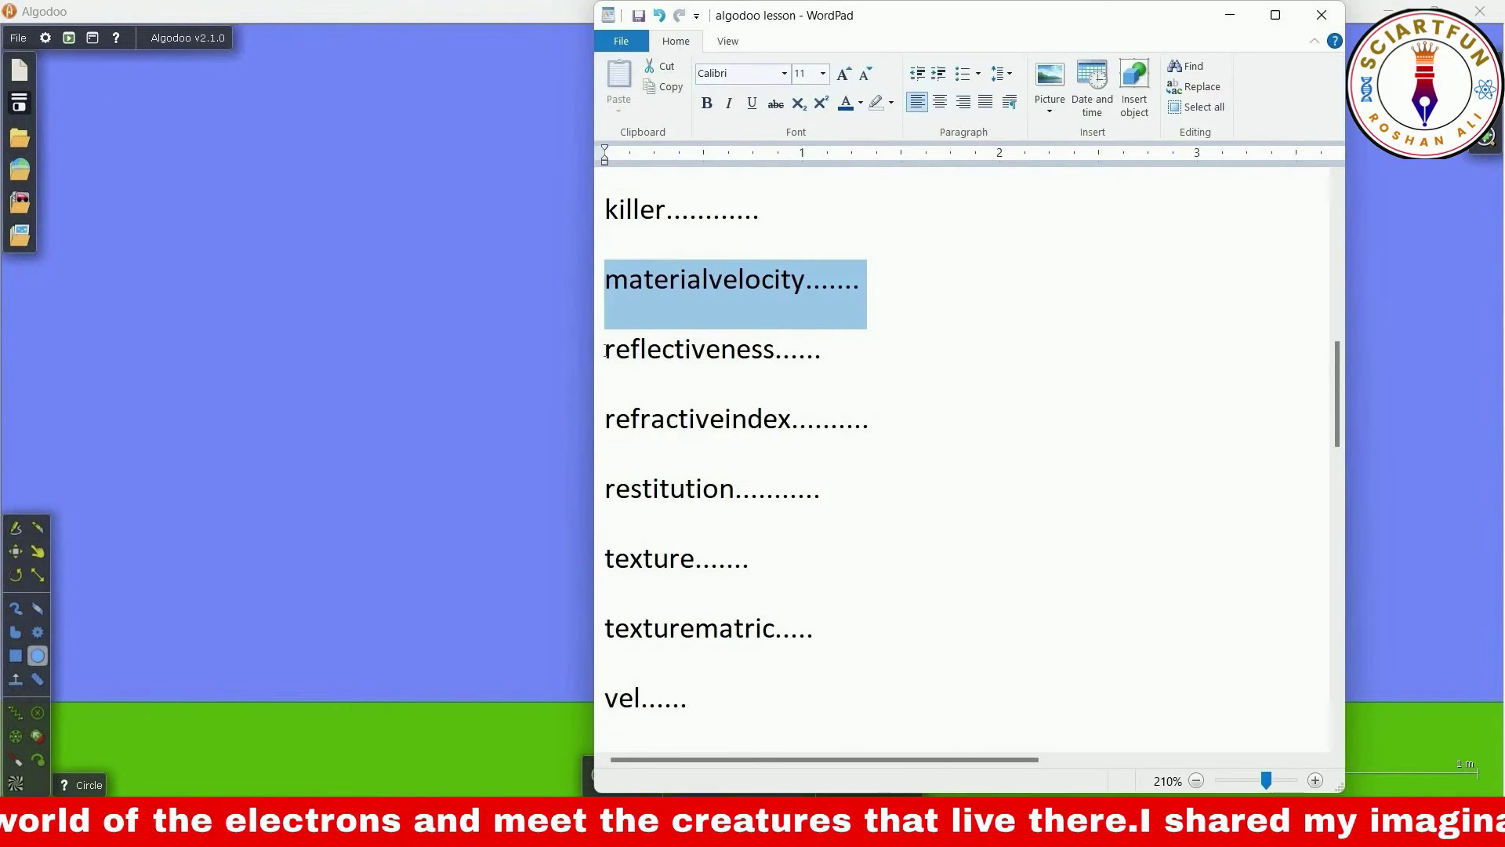
{"action": "triple_click", "coordinate": [809, 345]}
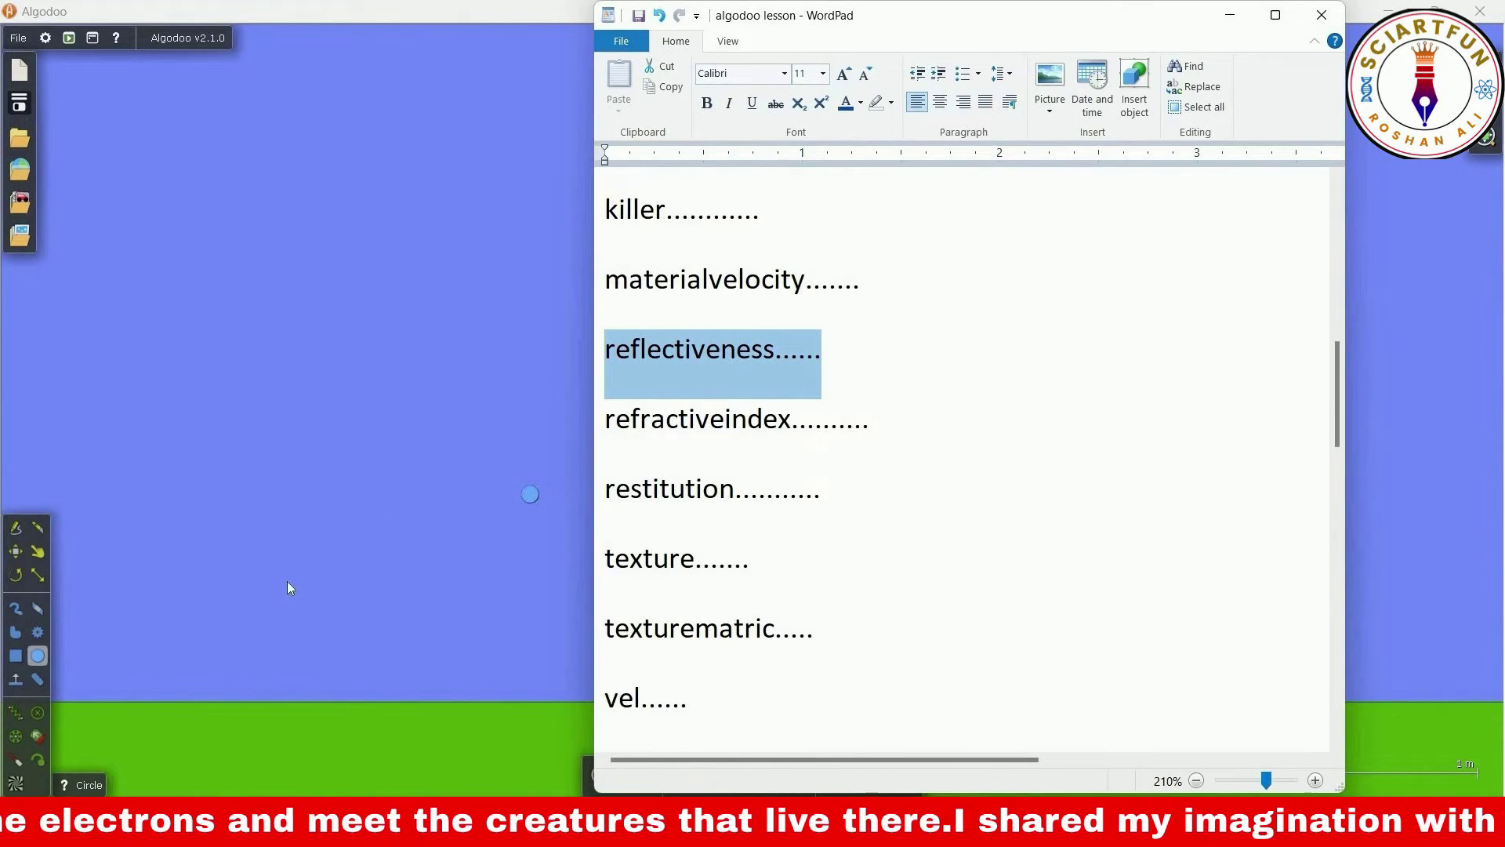
In Algodoo, draw an upright box about 0.39 by 1.24 m on the ground and place a laser pointing at it
{"action": "key", "text": "alt+Tab"}
{"action": "key", "text": "b"}
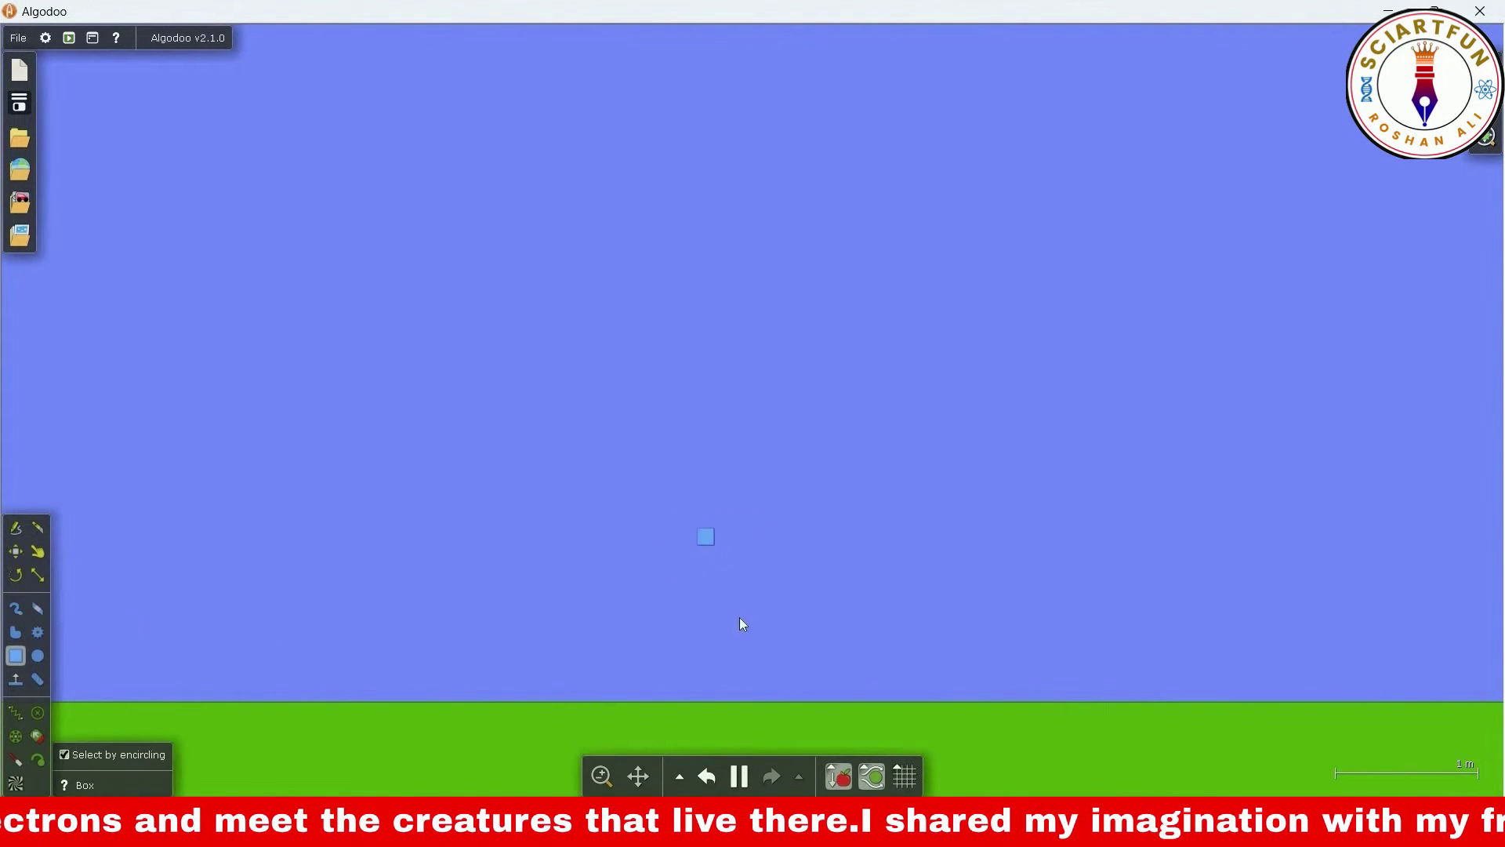
{"action": "left_click_drag", "start_coordinate": [683, 510], "coordinate": [755, 740]}
{"action": "left_click", "coordinate": [15, 759]}
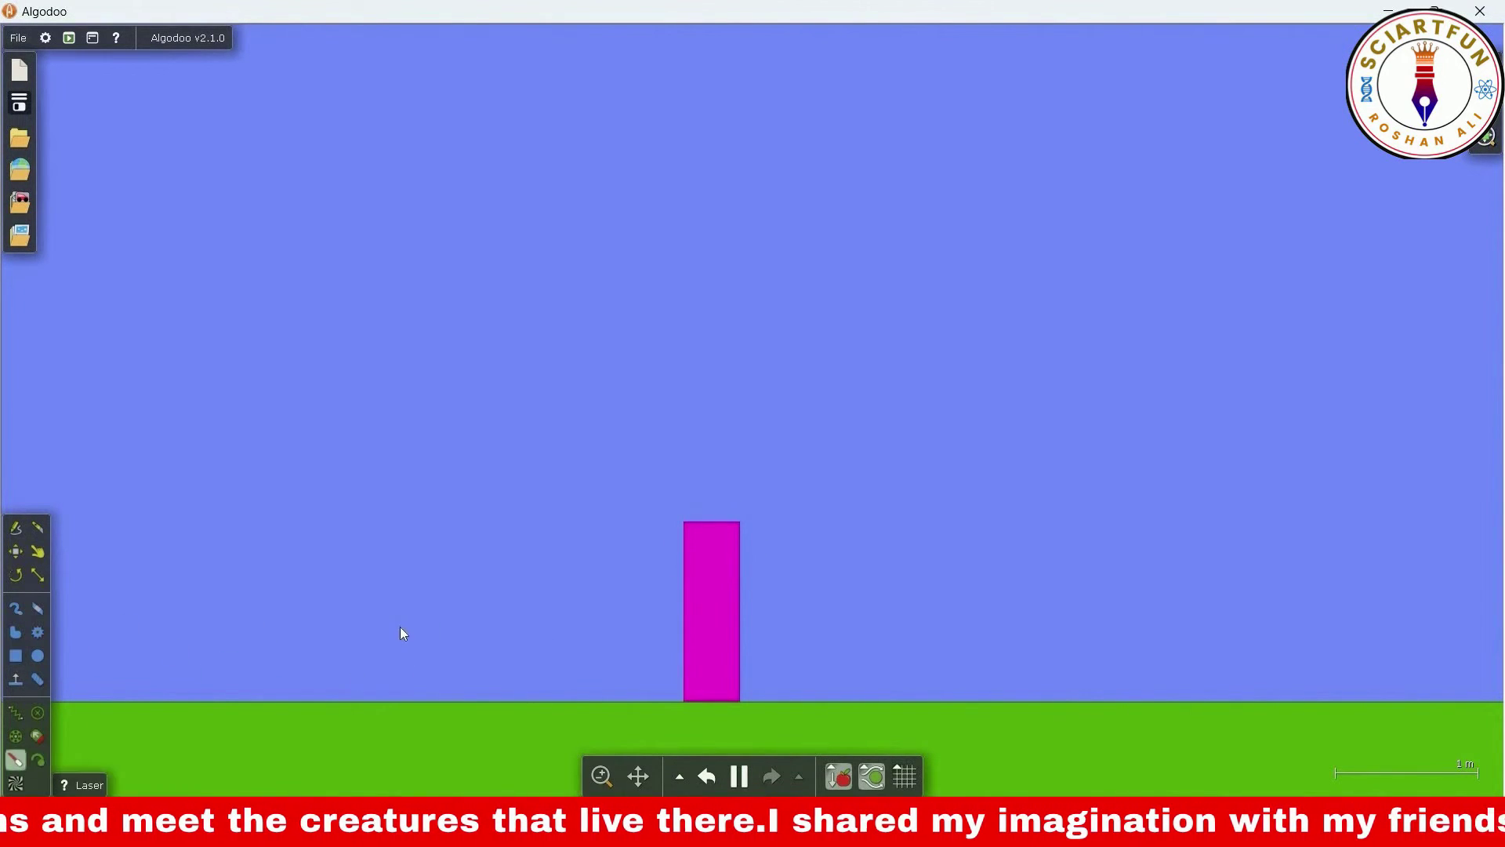
{"action": "left_click", "coordinate": [398, 626]}
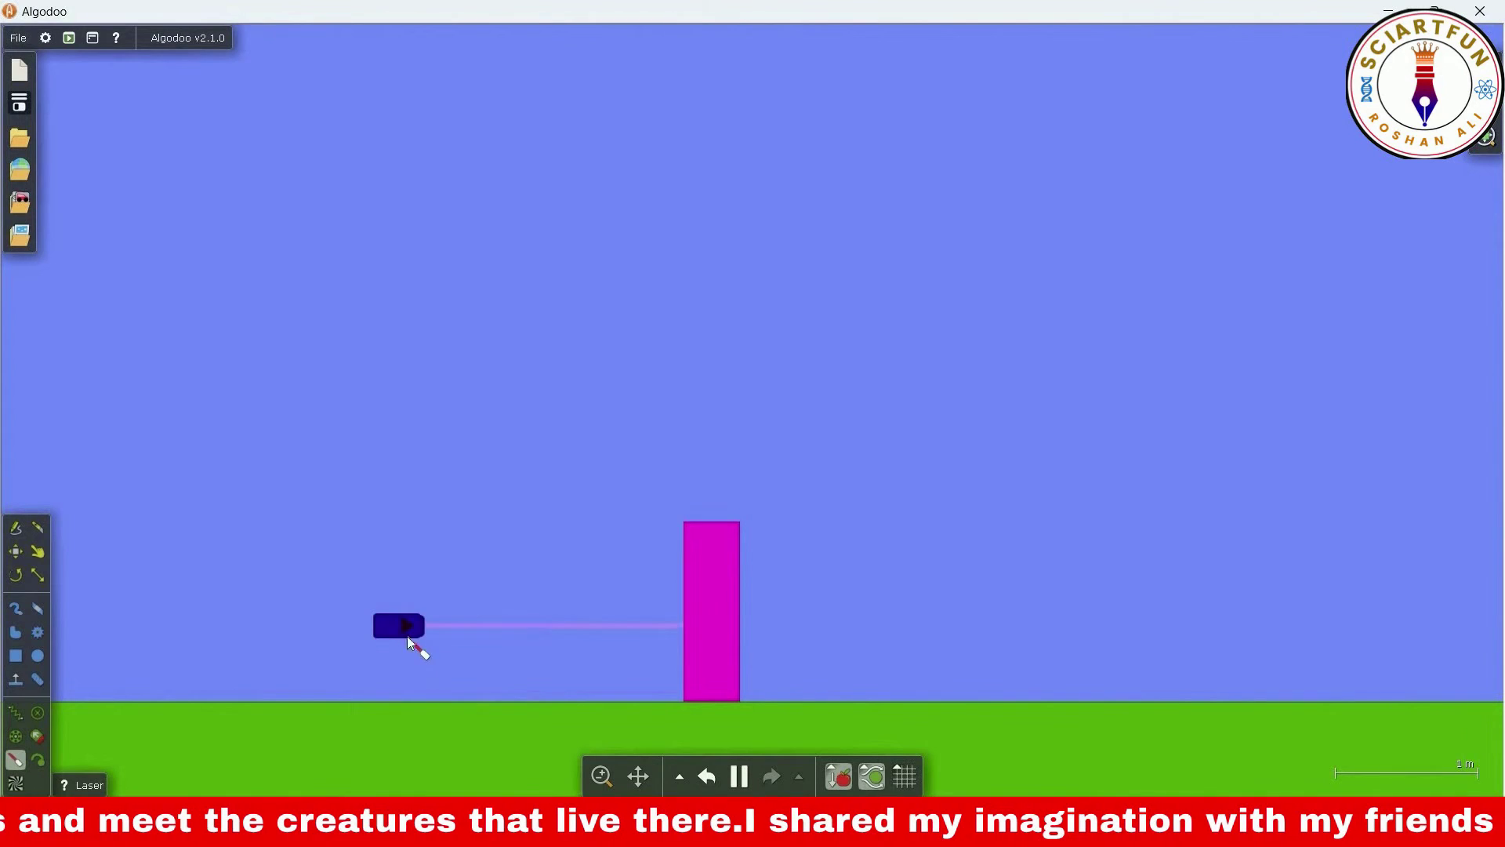
Make the scene background black with clouds turned off, and place a second laser higher up above the box
{"action": "right_click", "coordinate": [419, 332]}
{"action": "mouse_move", "coordinate": [469, 406]}
{"action": "left_click", "coordinate": [534, 429]}
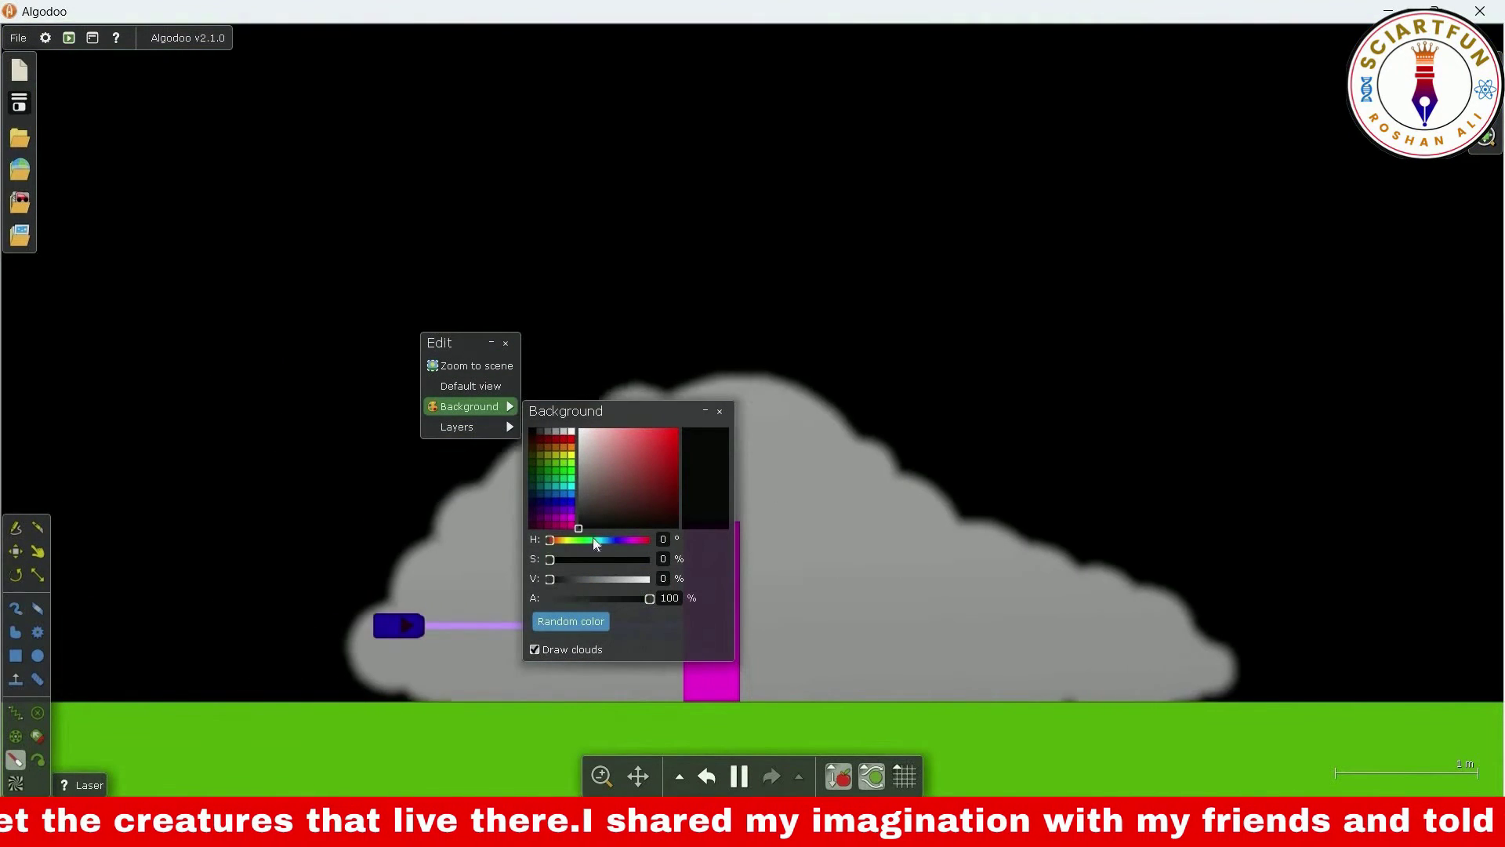
{"action": "left_click", "coordinate": [568, 656]}
{"action": "left_click", "coordinate": [487, 235]}
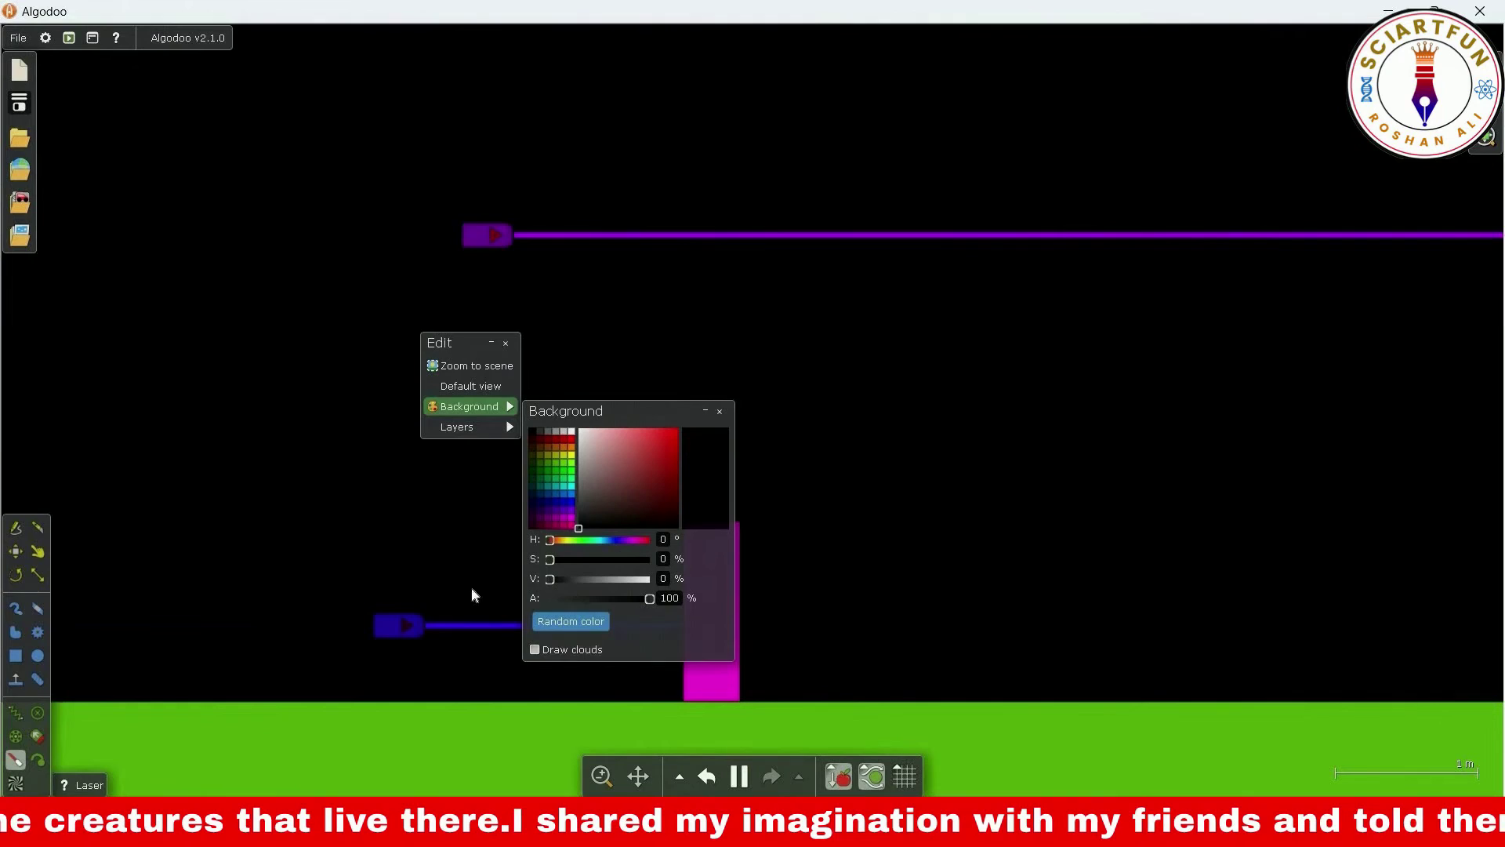
Set the magenta box's reflectiveness script property to 10
{"action": "left_click", "coordinate": [37, 551]}
{"action": "right_click", "coordinate": [729, 638]}
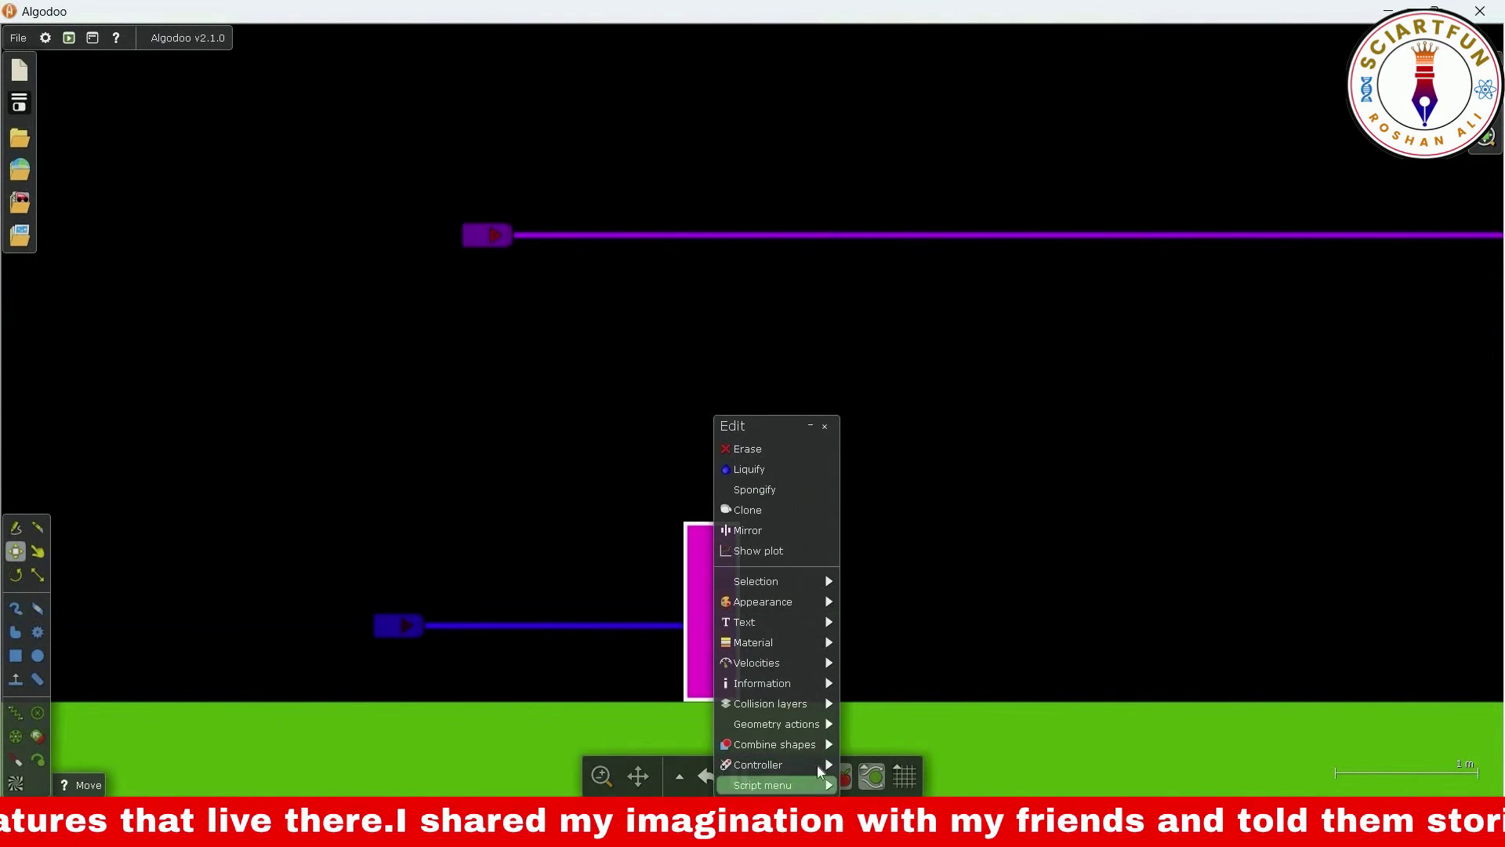
{"action": "left_click", "coordinate": [817, 765]}
{"action": "left_click", "coordinate": [1173, 681]}
{"action": "type", "text": "10"}
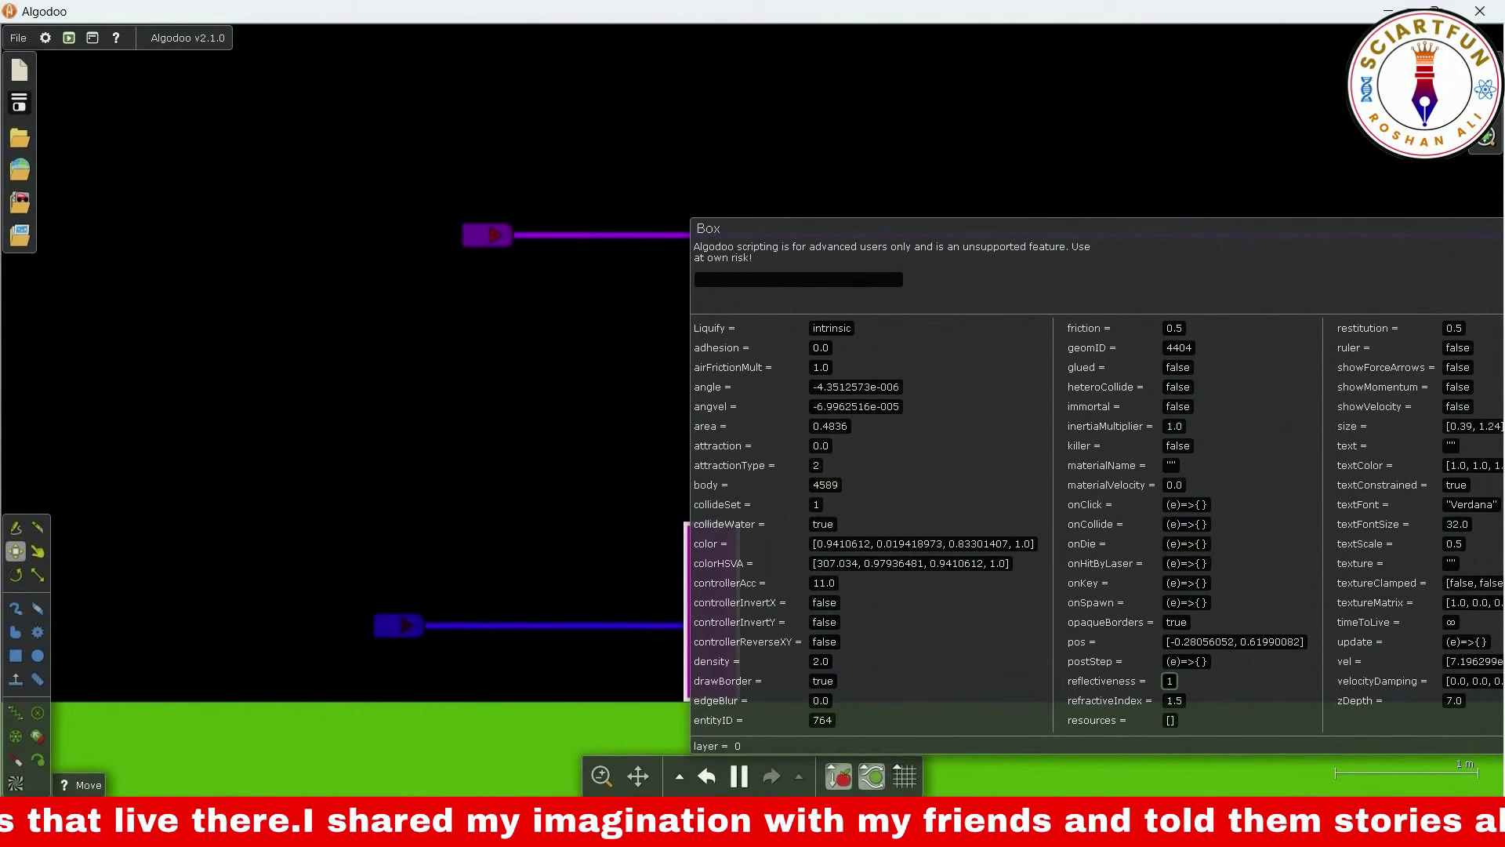
{"action": "key", "text": "Return"}
Rotate the lower laser so its beam strikes the box at an upward angle, and set the box's reflectiveness to 100
{"action": "left_click_drag", "start_coordinate": [398, 617], "coordinate": [595, 586]}
{"action": "type", "text": "0"}
{"action": "key", "text": "Return"}
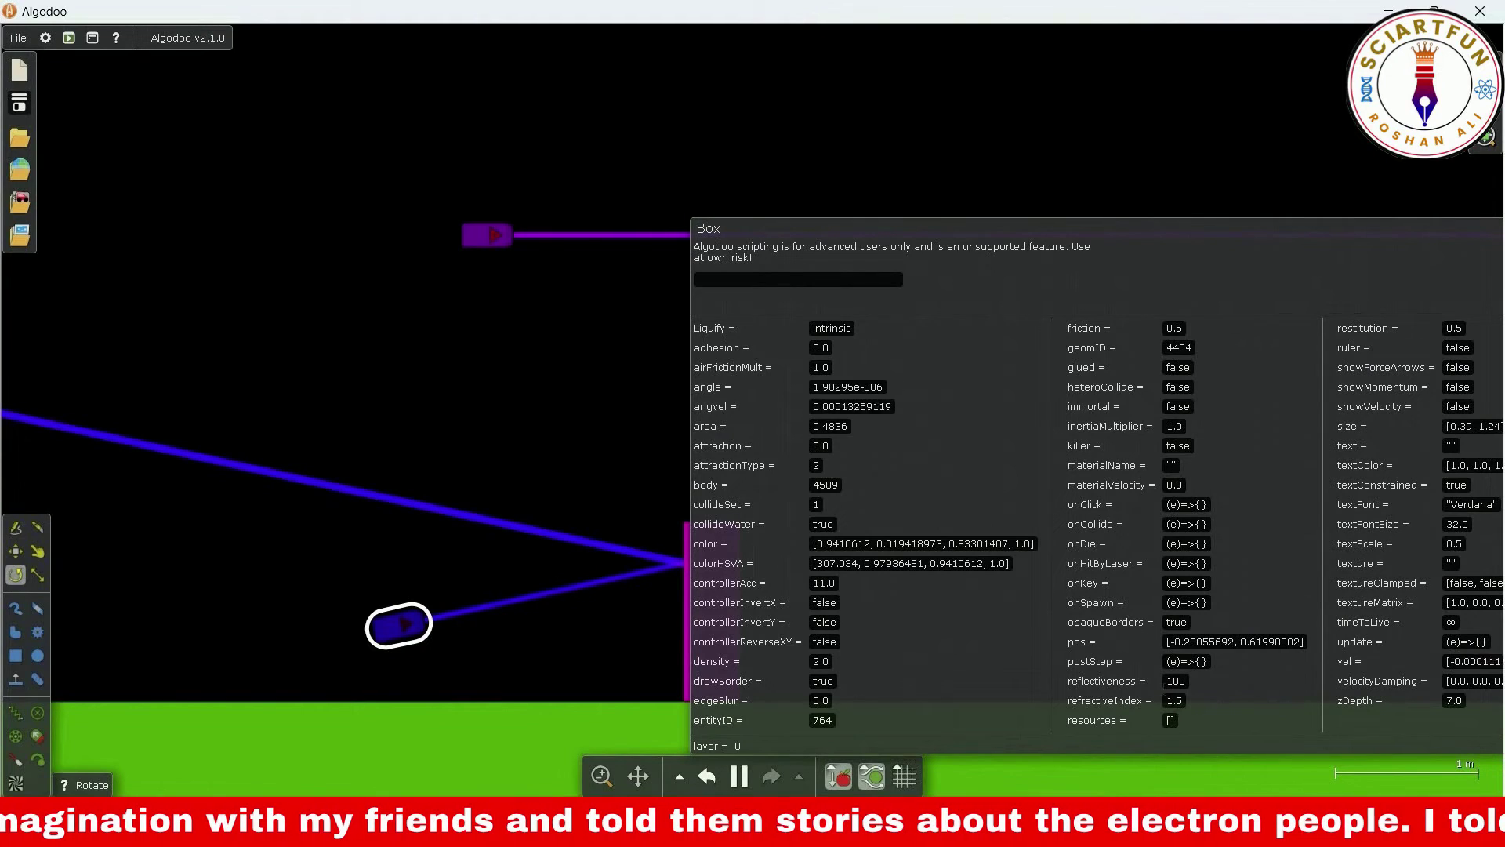
Set the magenta box's reflectiveness script property to 1, and raise it to 2
{"action": "left_click", "coordinate": [1150, 688]}
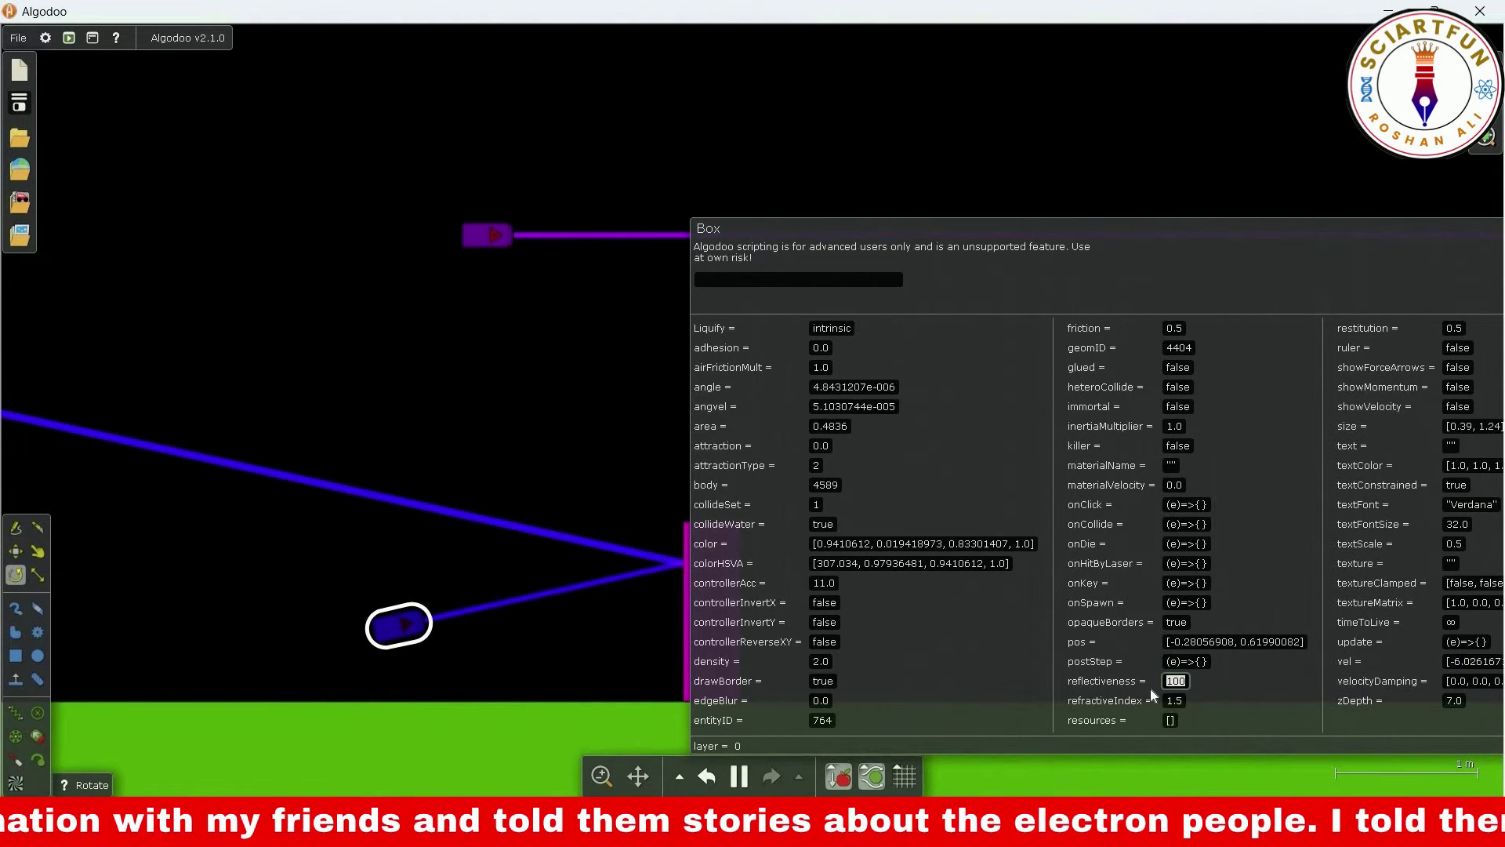
{"action": "type", "text": "1"}
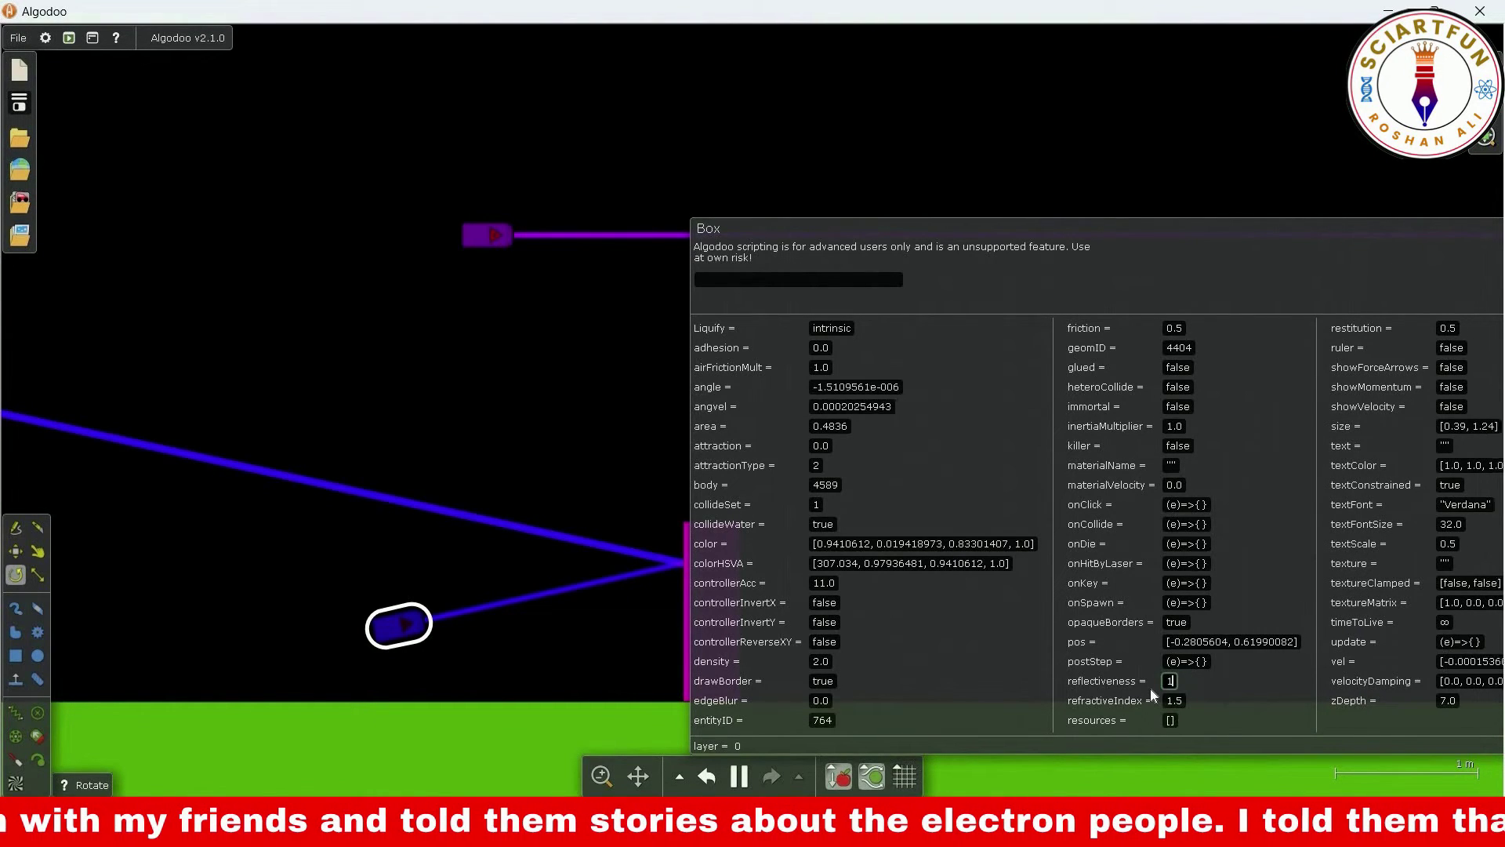
{"action": "key", "text": "Return"}
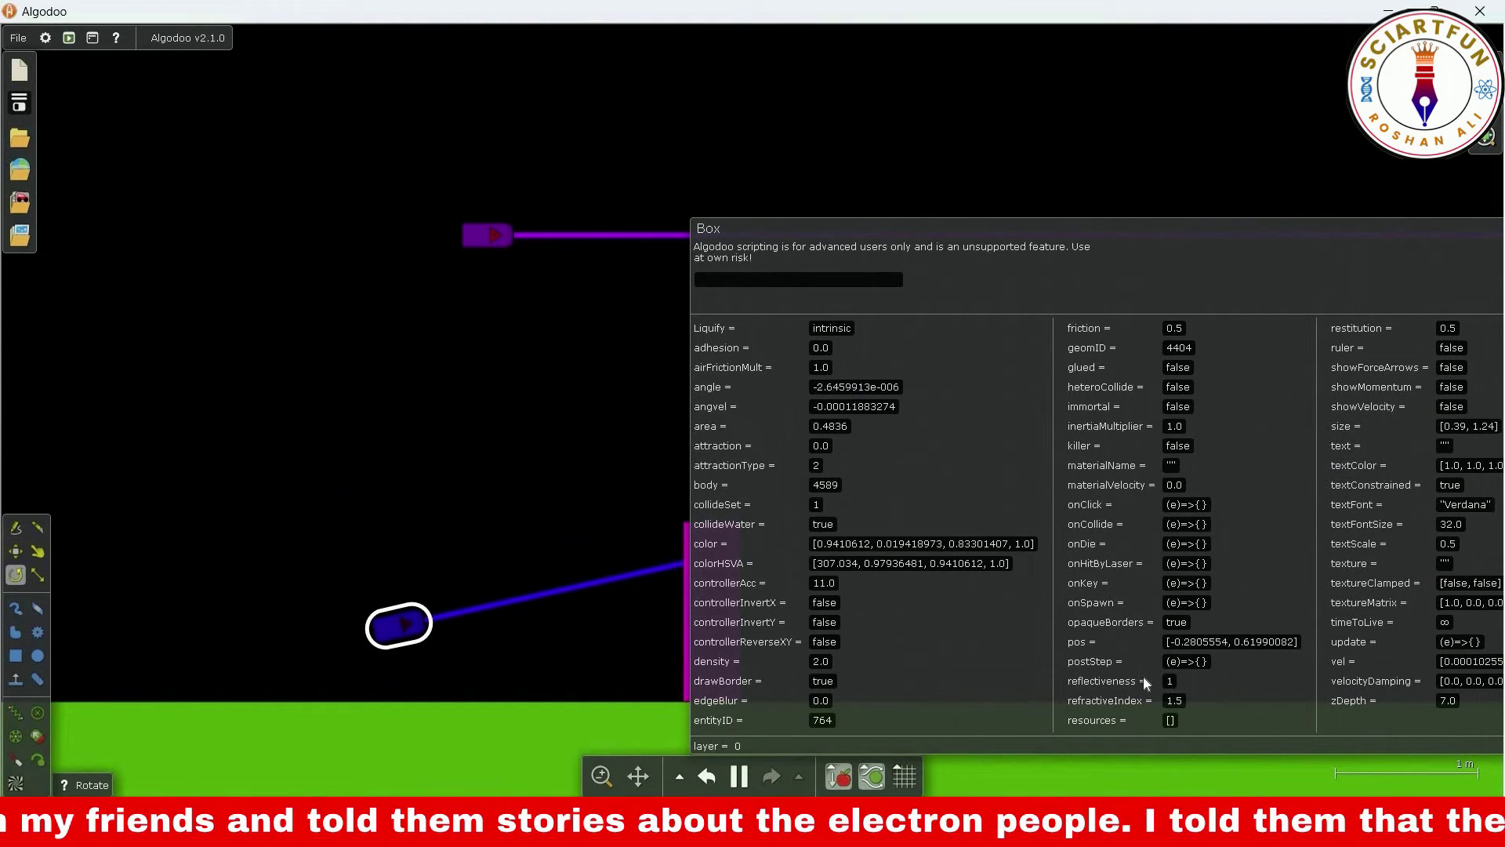
{"action": "left_click", "coordinate": [1143, 675]}
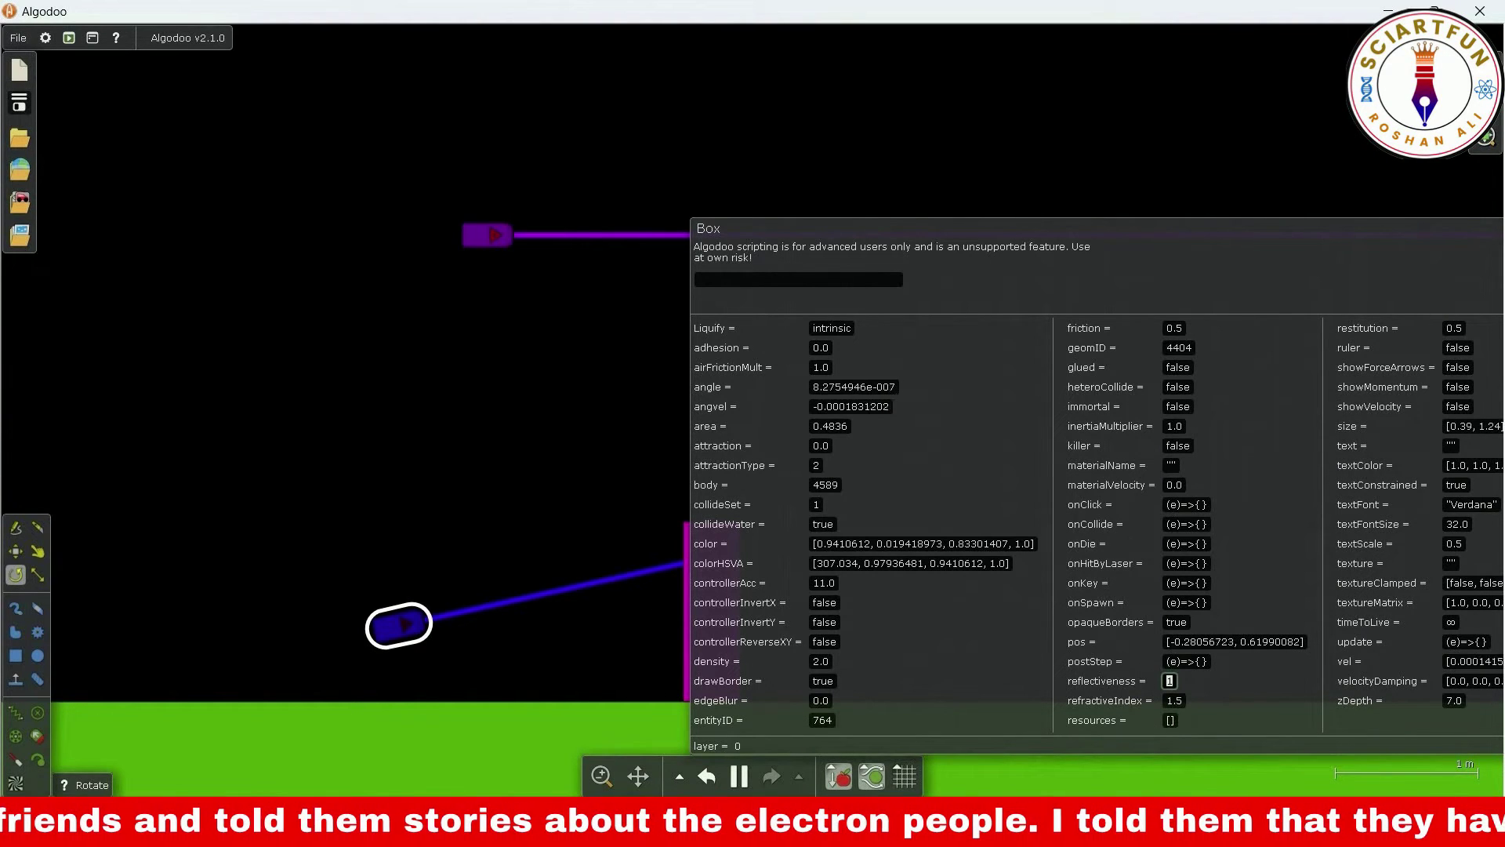
{"action": "type", "text": "2"}
{"action": "key", "text": "Return"}
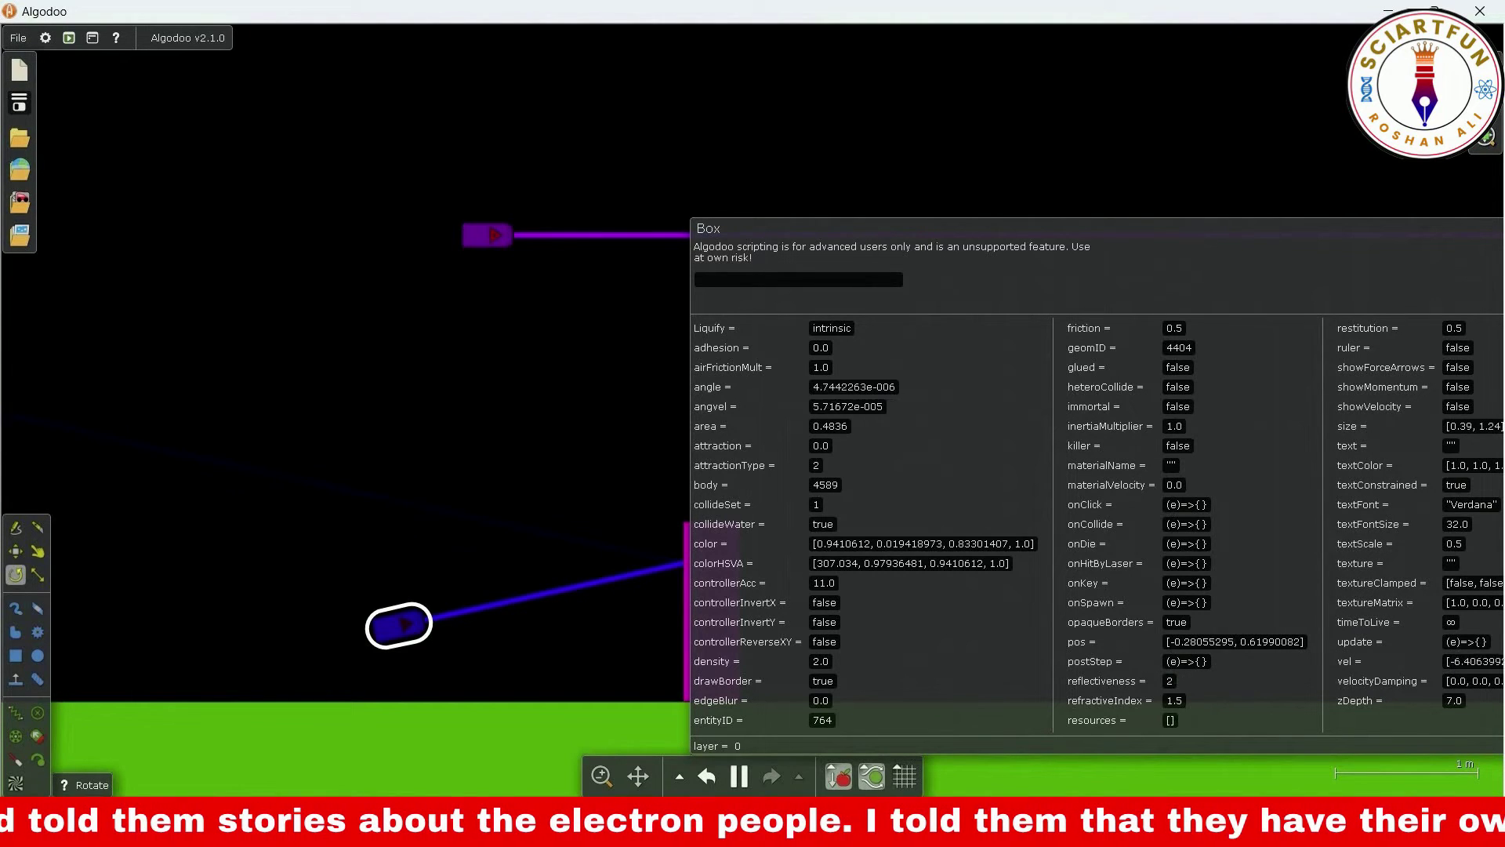
Increase the magenta box's reflectiveness script property to 5, and then to 50
{"action": "left_click", "coordinate": [1168, 681]}
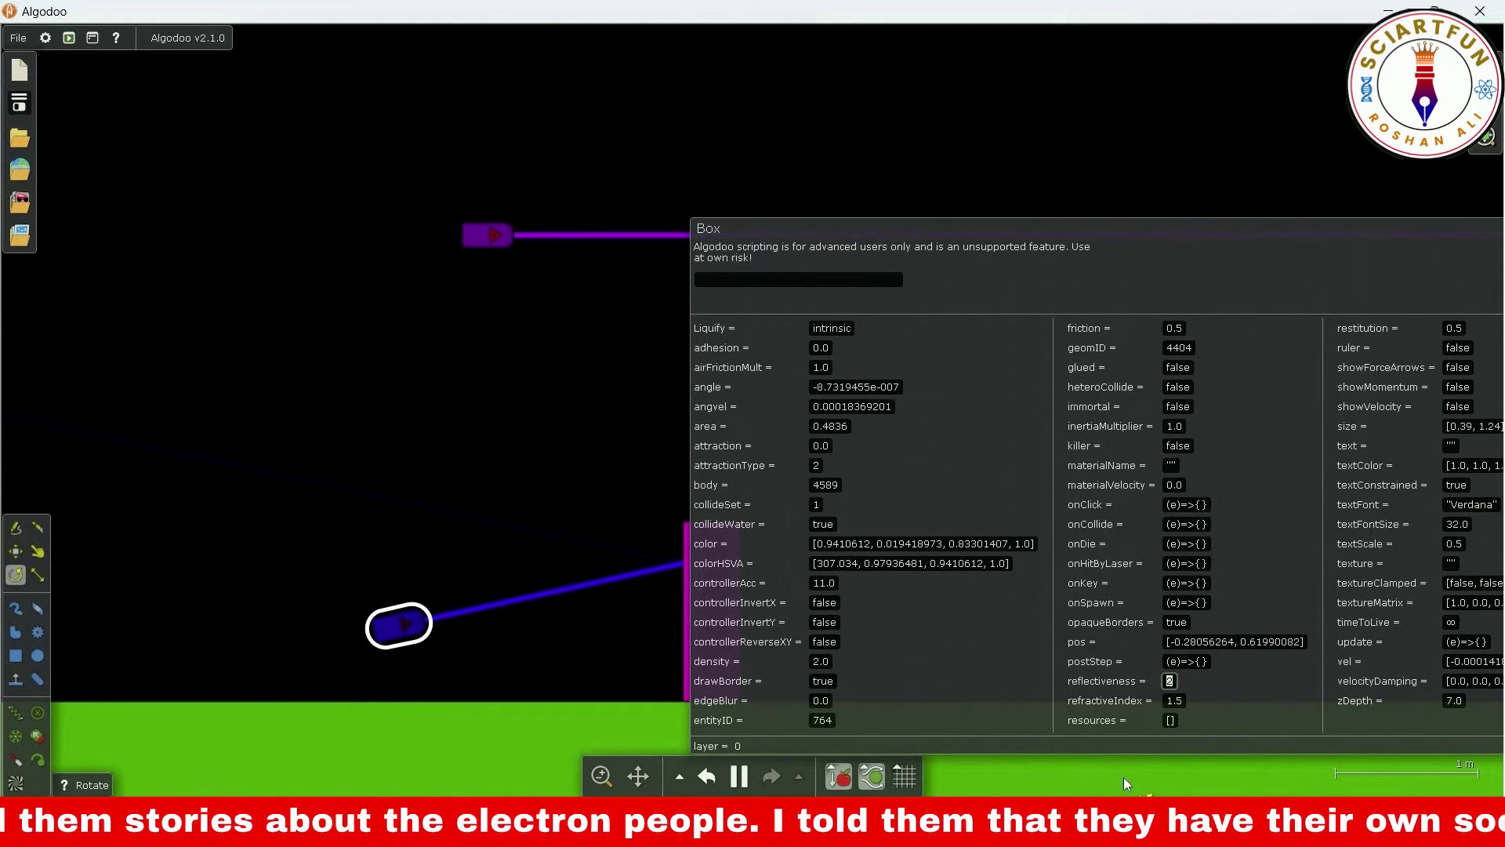
{"action": "type", "text": "5"}
{"action": "key", "text": "Return"}
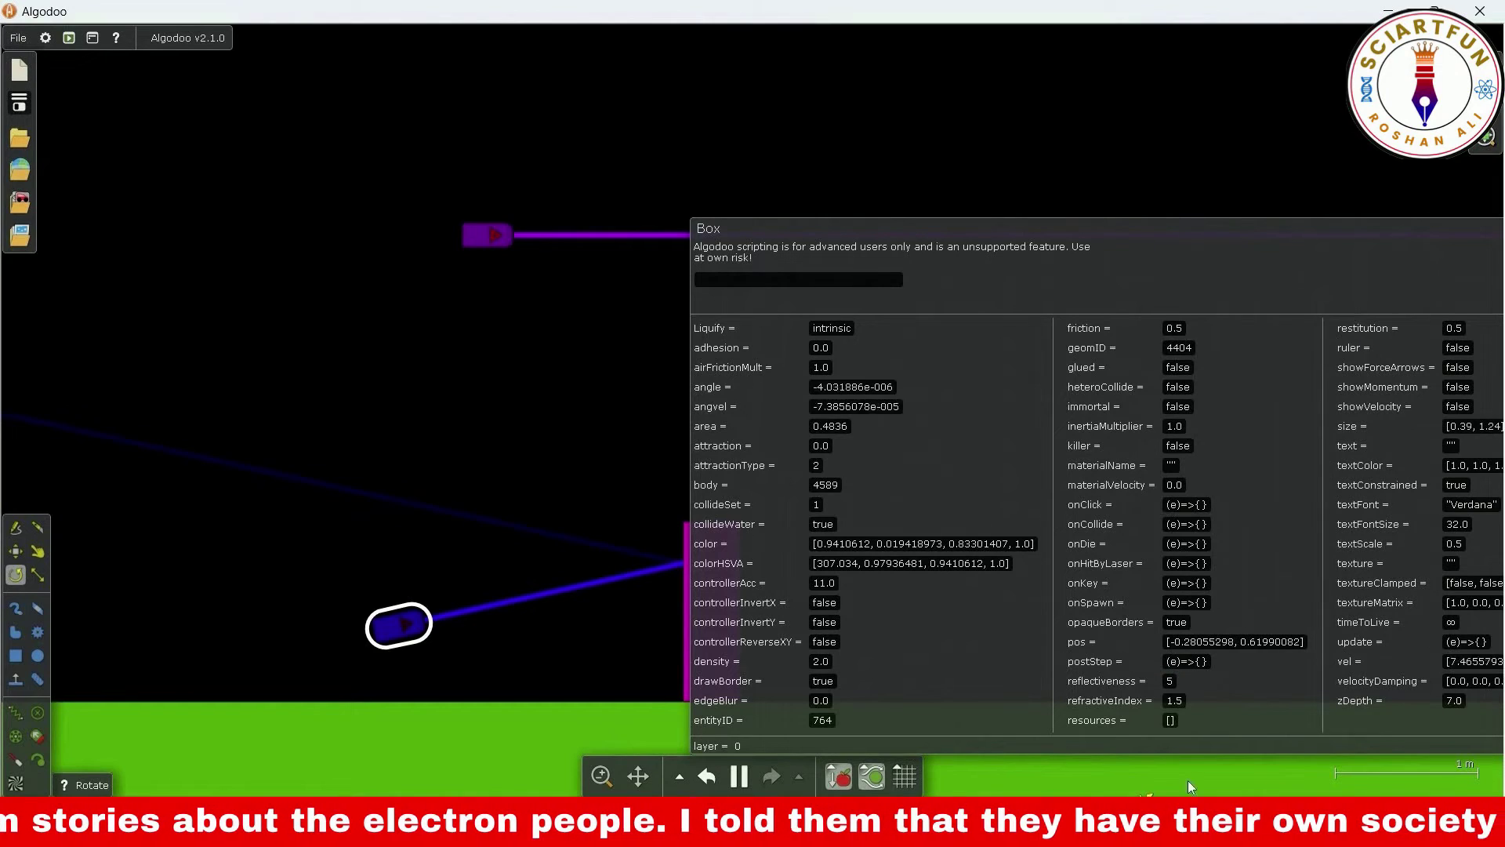
{"action": "left_click", "coordinate": [1171, 680]}
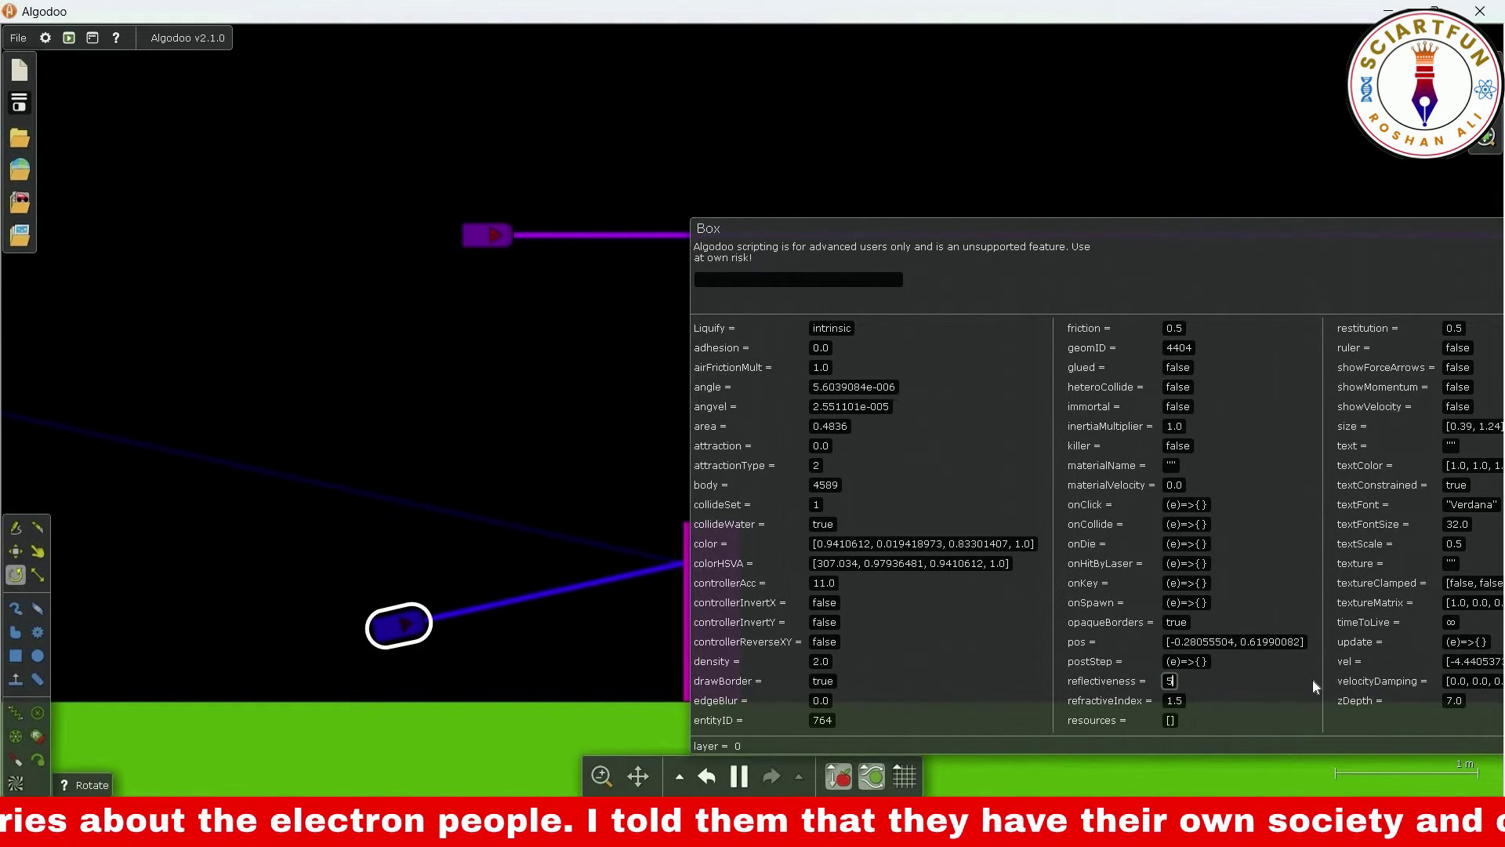
{"action": "type", "text": "0"}
{"action": "key", "text": "Return"}
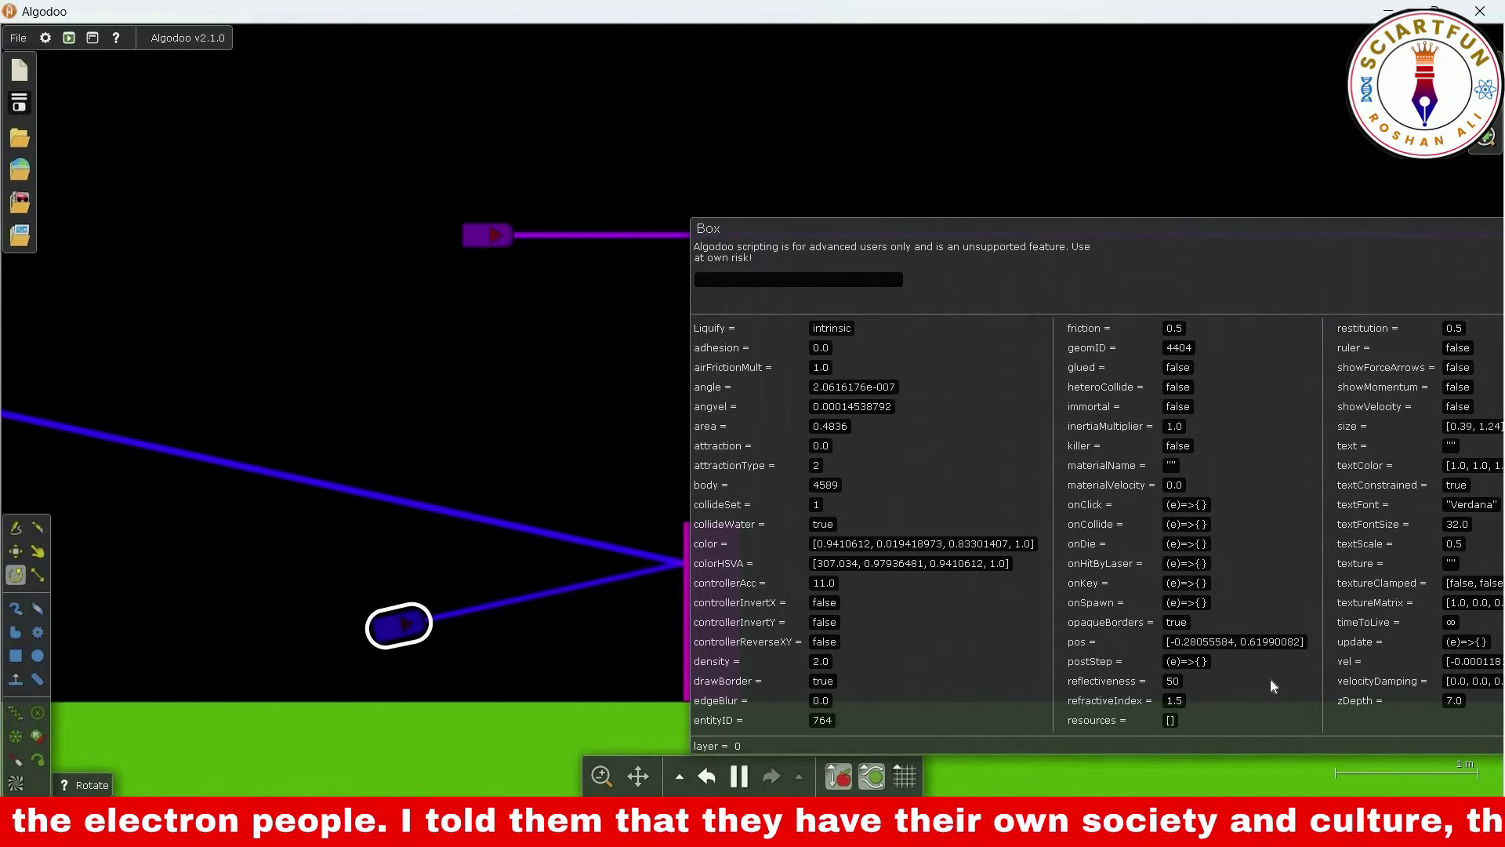
Check the property list in the WordPad lesson notes, return to Algodoo, and apply the Glass material to the magenta box
{"action": "key", "text": "alt+Tab"}
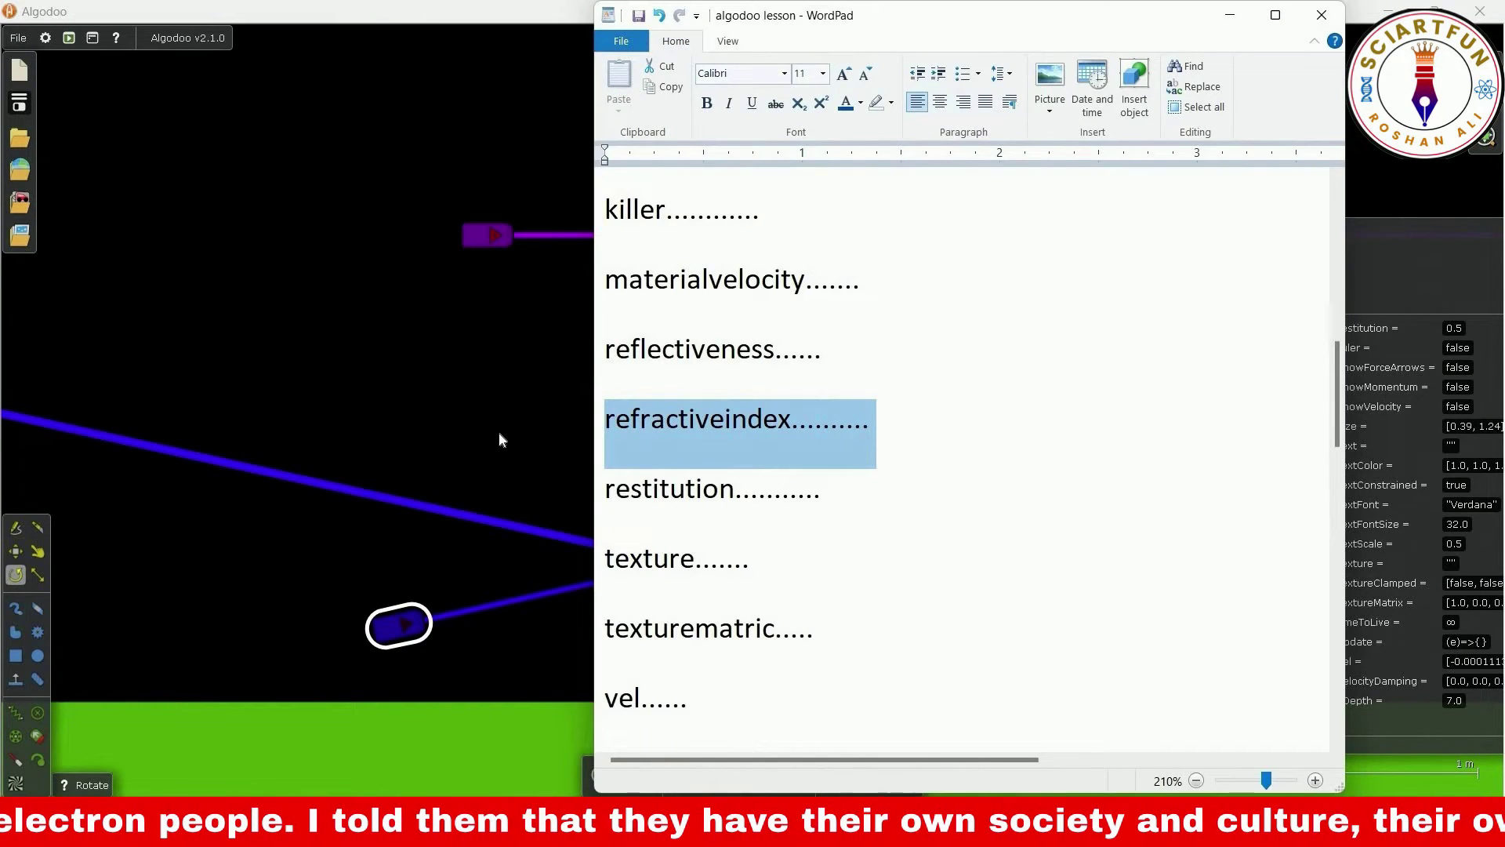
{"action": "left_click", "coordinate": [1319, 17]}
{"action": "right_click", "coordinate": [727, 603]}
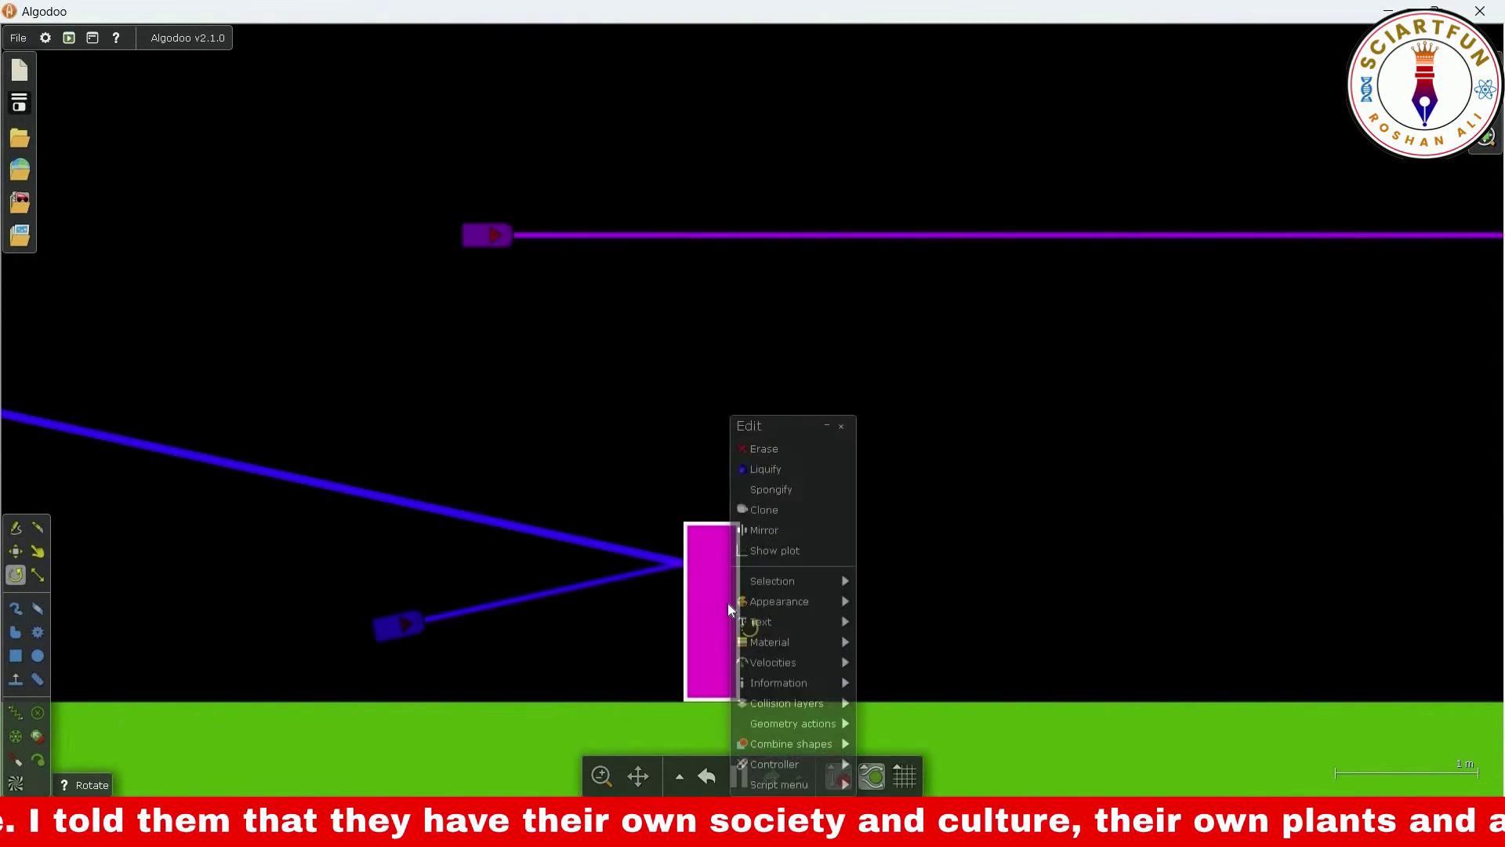
{"action": "mouse_move", "coordinate": [787, 642]}
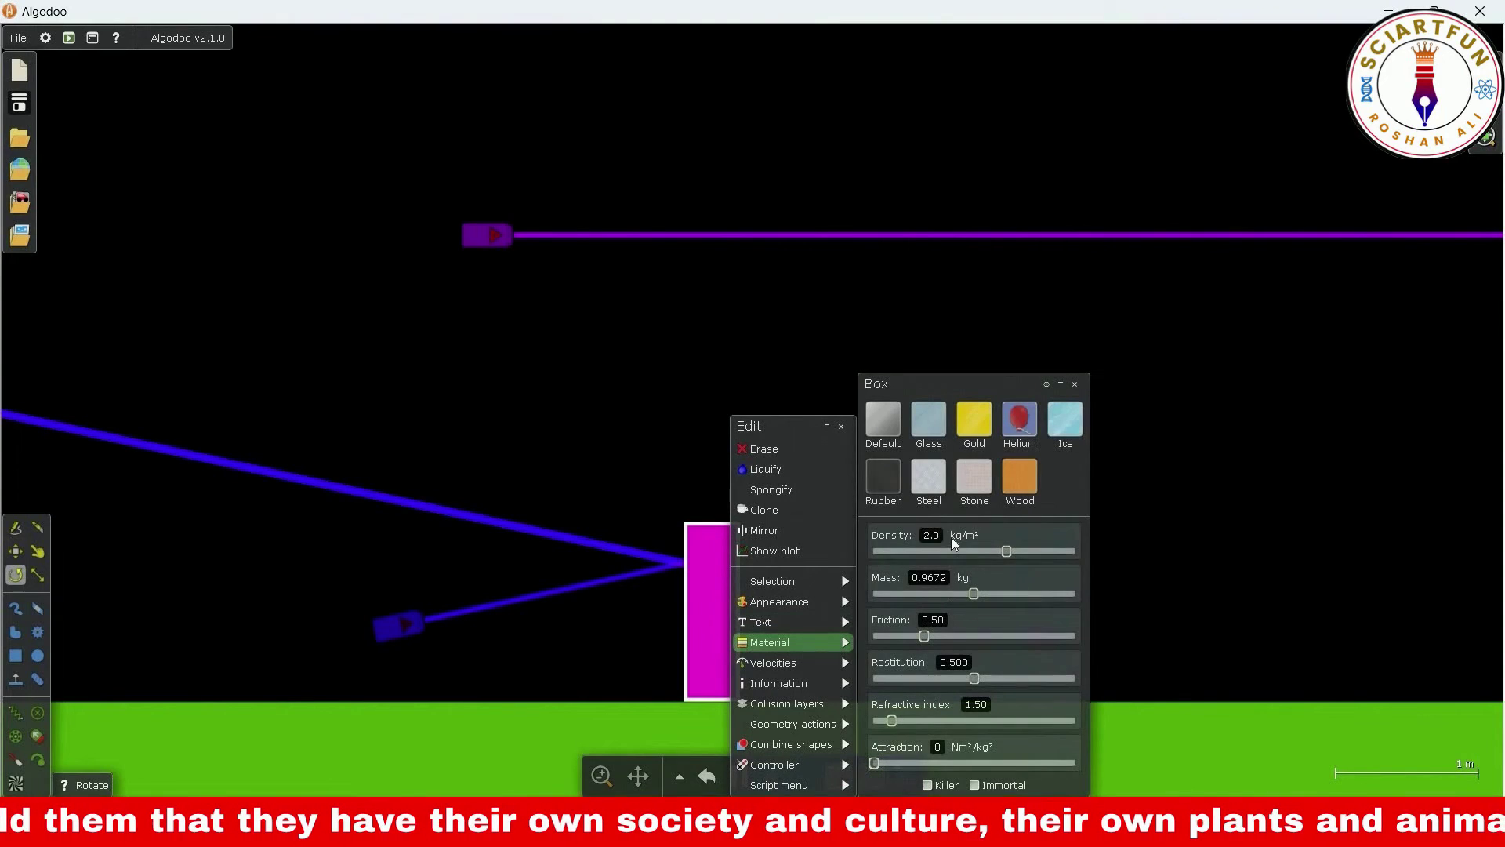
{"action": "left_click", "coordinate": [920, 426]}
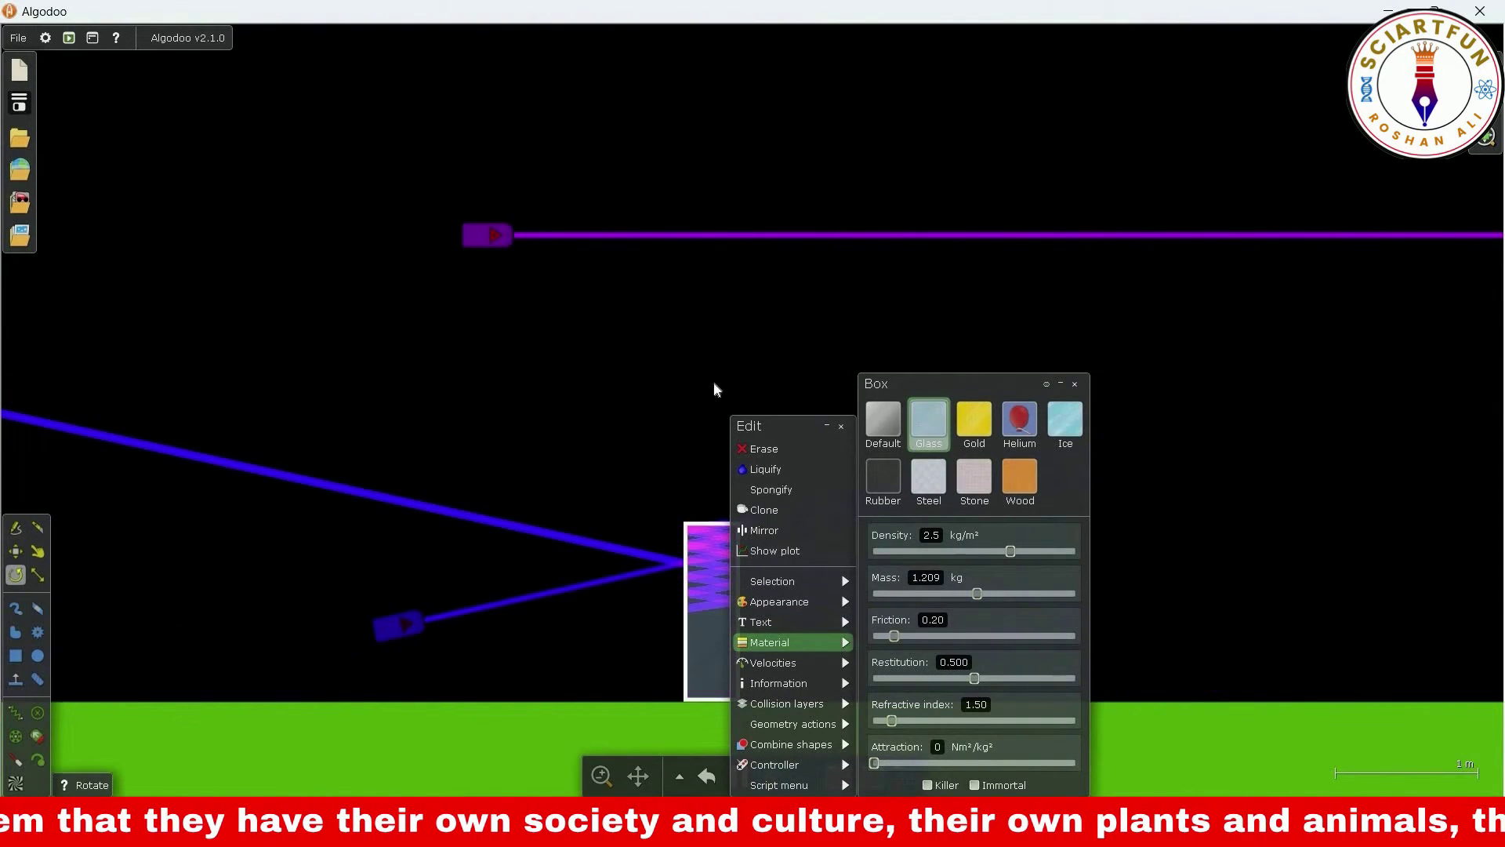
{"action": "left_click", "coordinate": [629, 365]}
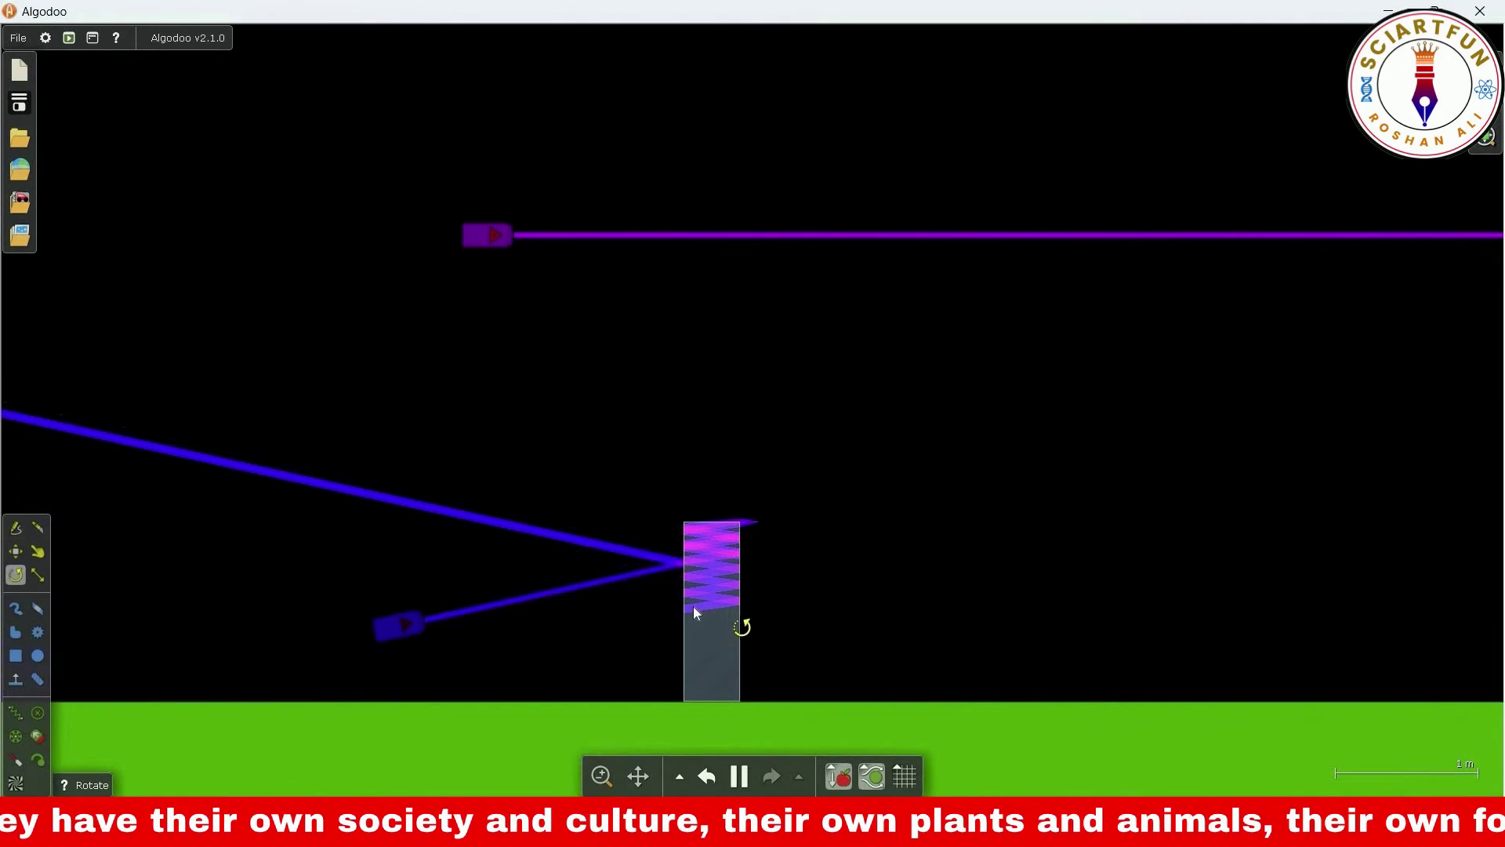
In the glass box's script properties, lower reflectiveness to 5 and then to 1
{"action": "left_click", "coordinate": [704, 605]}
{"action": "right_click", "coordinate": [710, 628]}
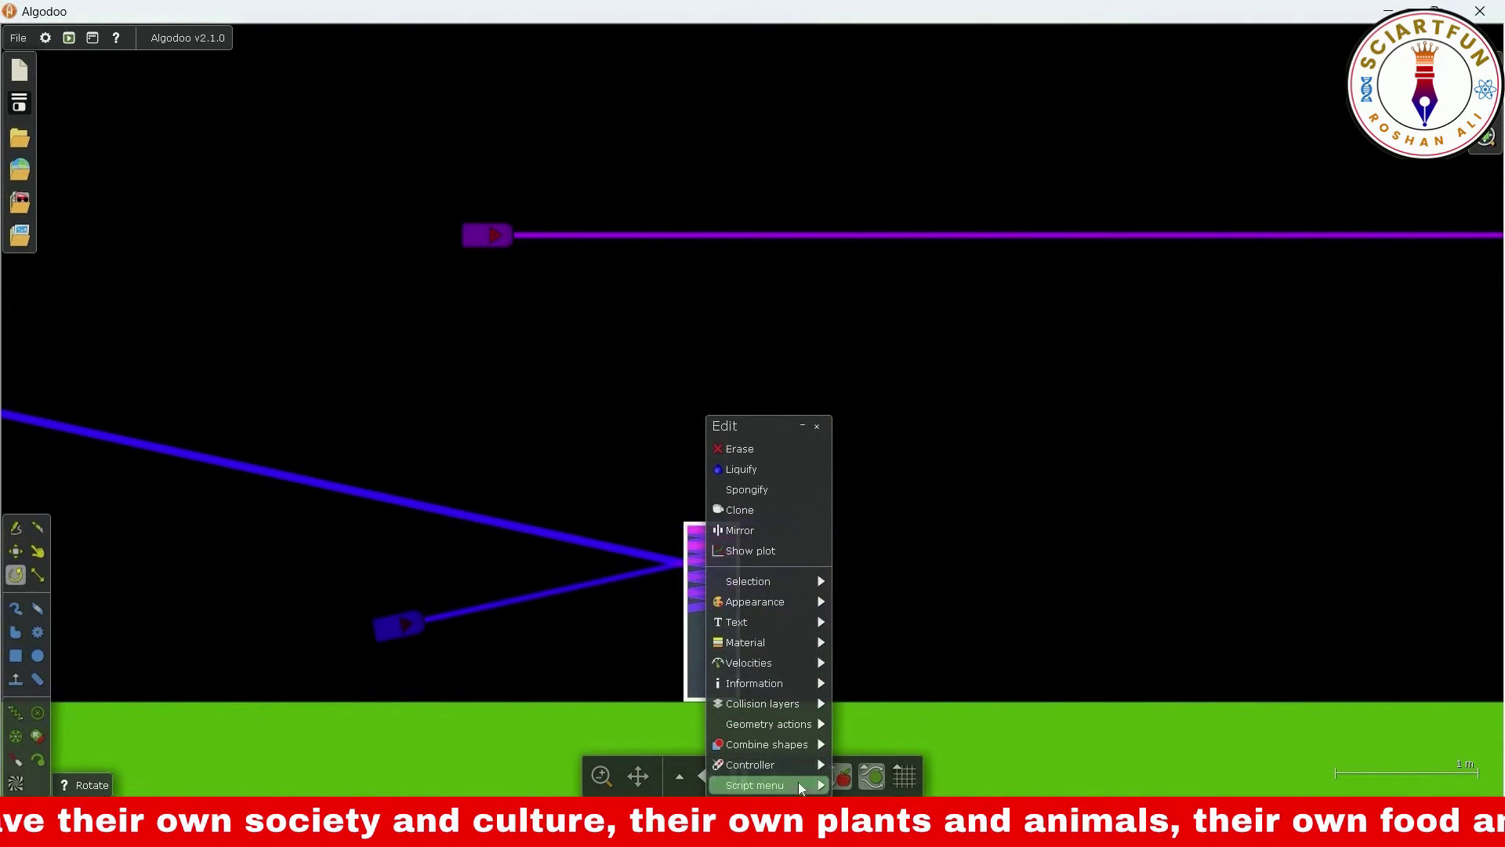
{"action": "left_click", "coordinate": [797, 784]}
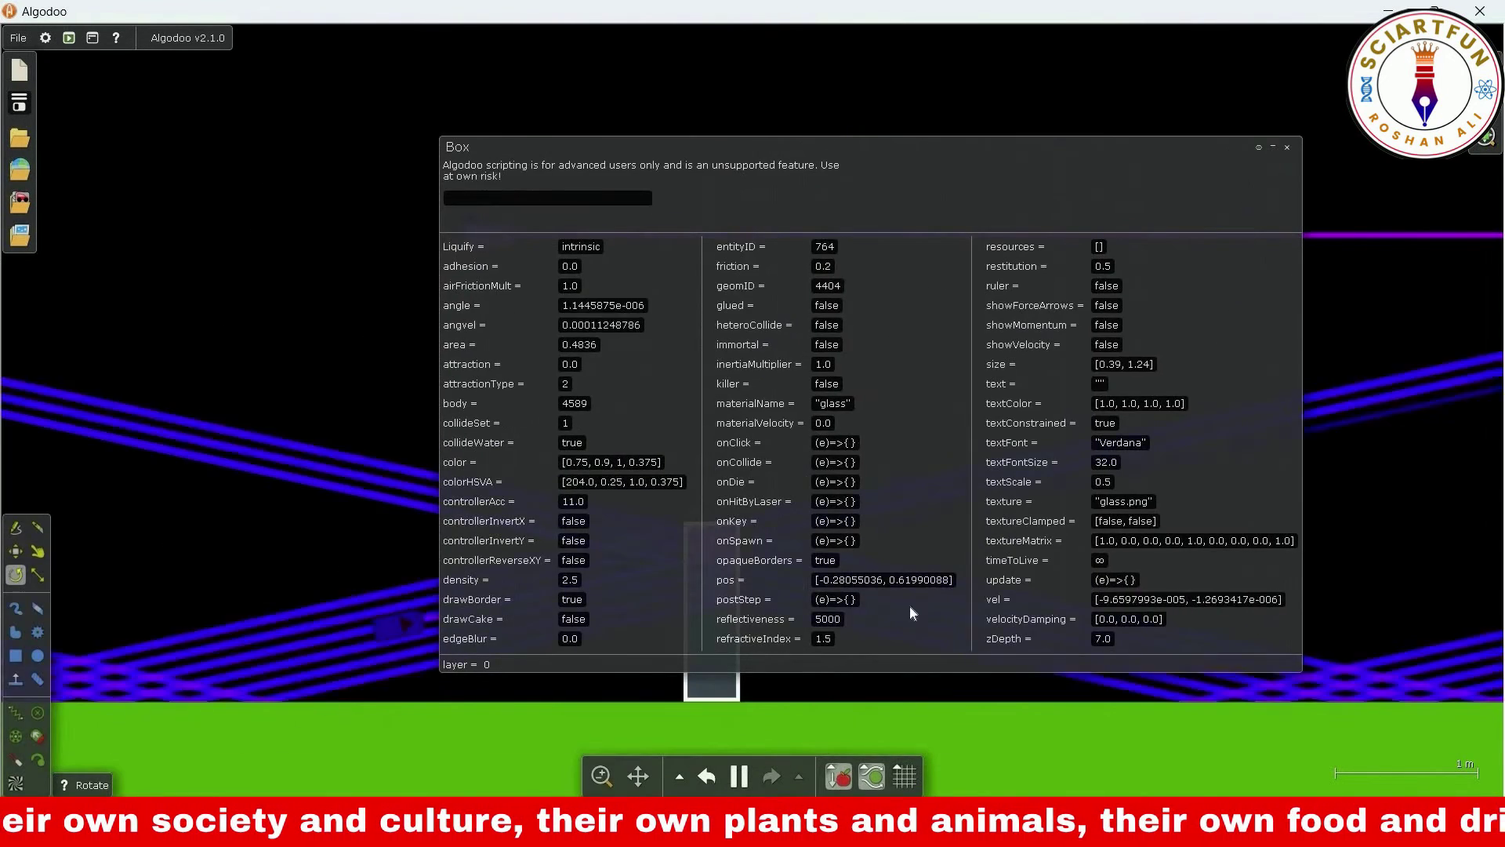
{"action": "key", "text": "BackSpace"}
{"action": "key", "text": "BackSpace"}
{"action": "key", "text": "BackSpace"}
{"action": "key", "text": "Return"}
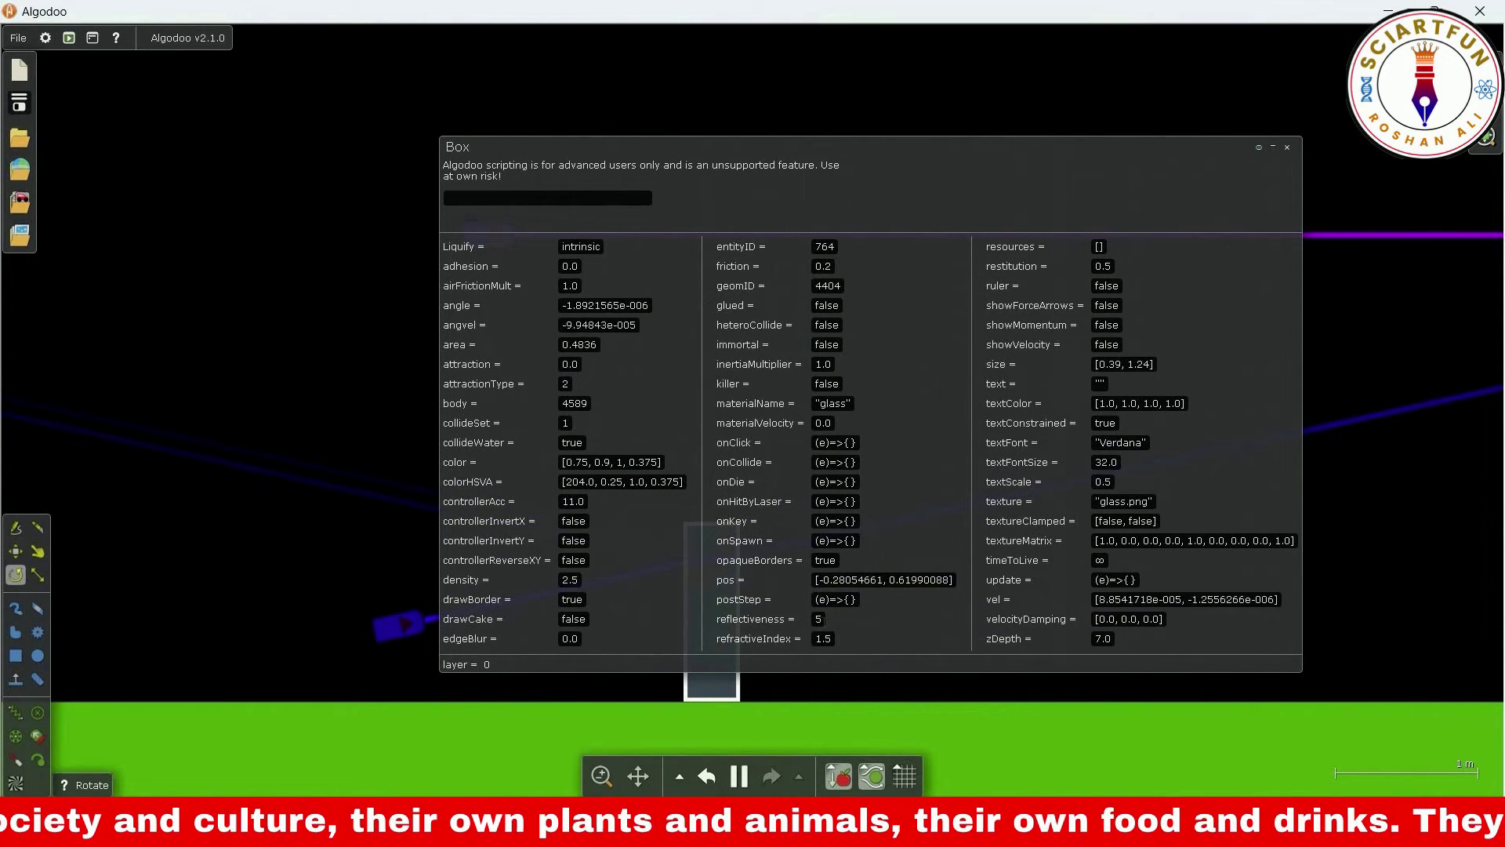
{"action": "left_click_drag", "start_coordinate": [822, 619], "coordinate": [769, 638]}
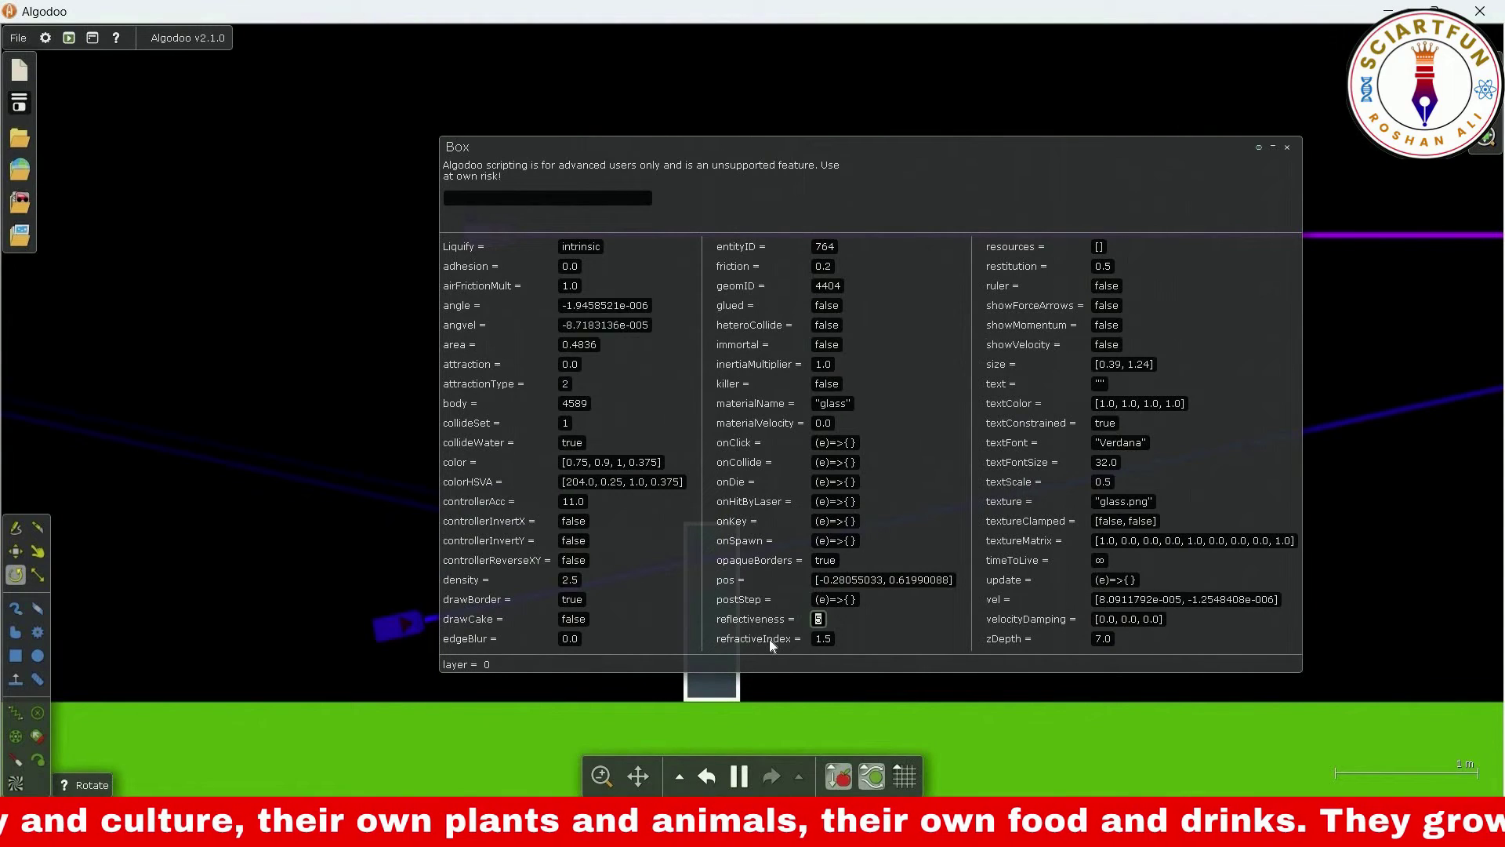
{"action": "type", "text": "1"}
{"action": "key", "text": "Return"}
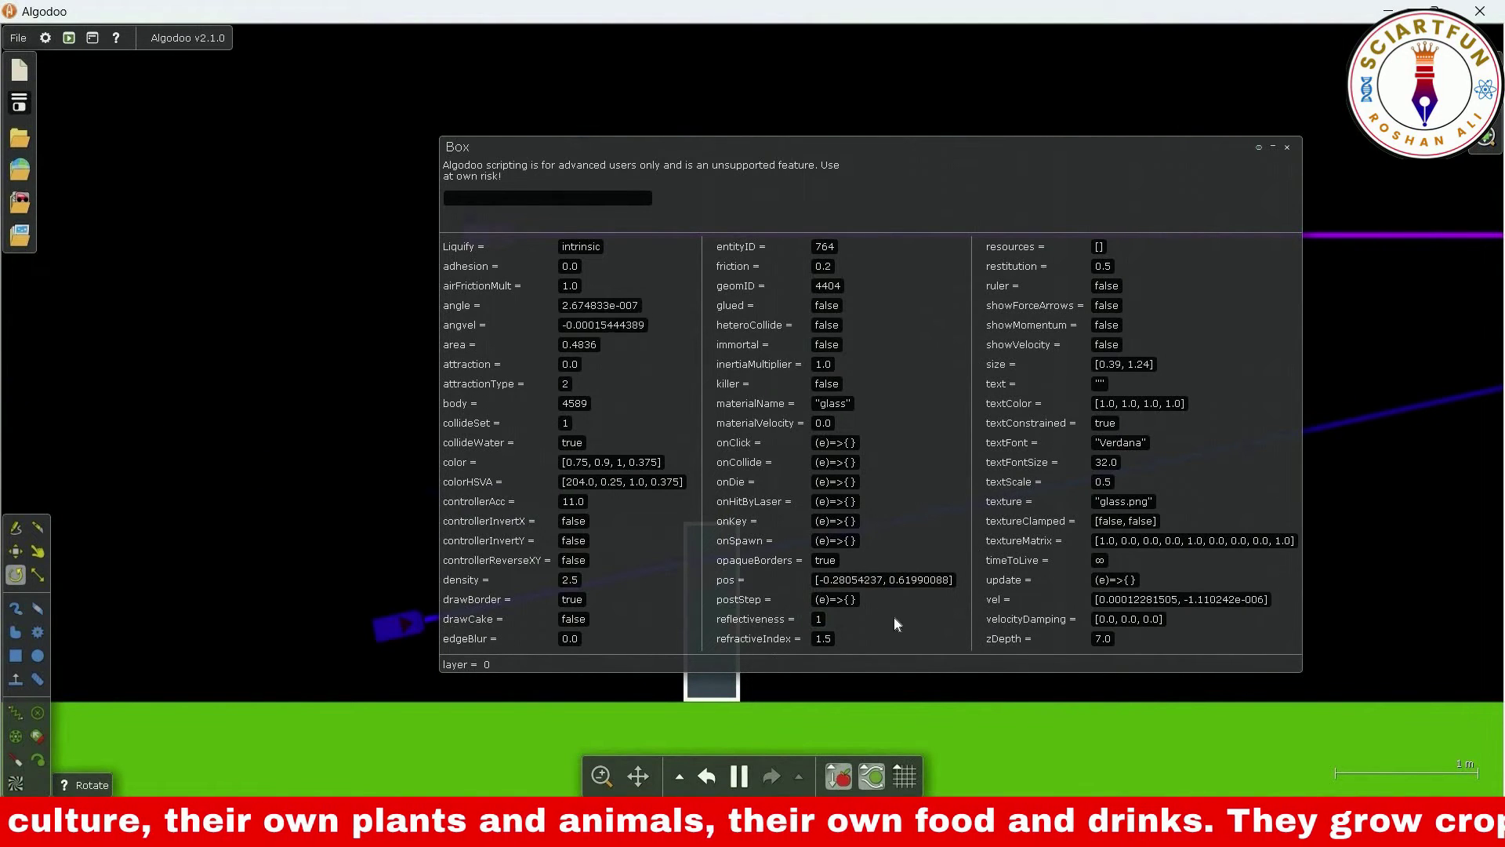
Close the box's script properties and delete the upper purple laser
{"action": "left_click", "coordinate": [1287, 147]}
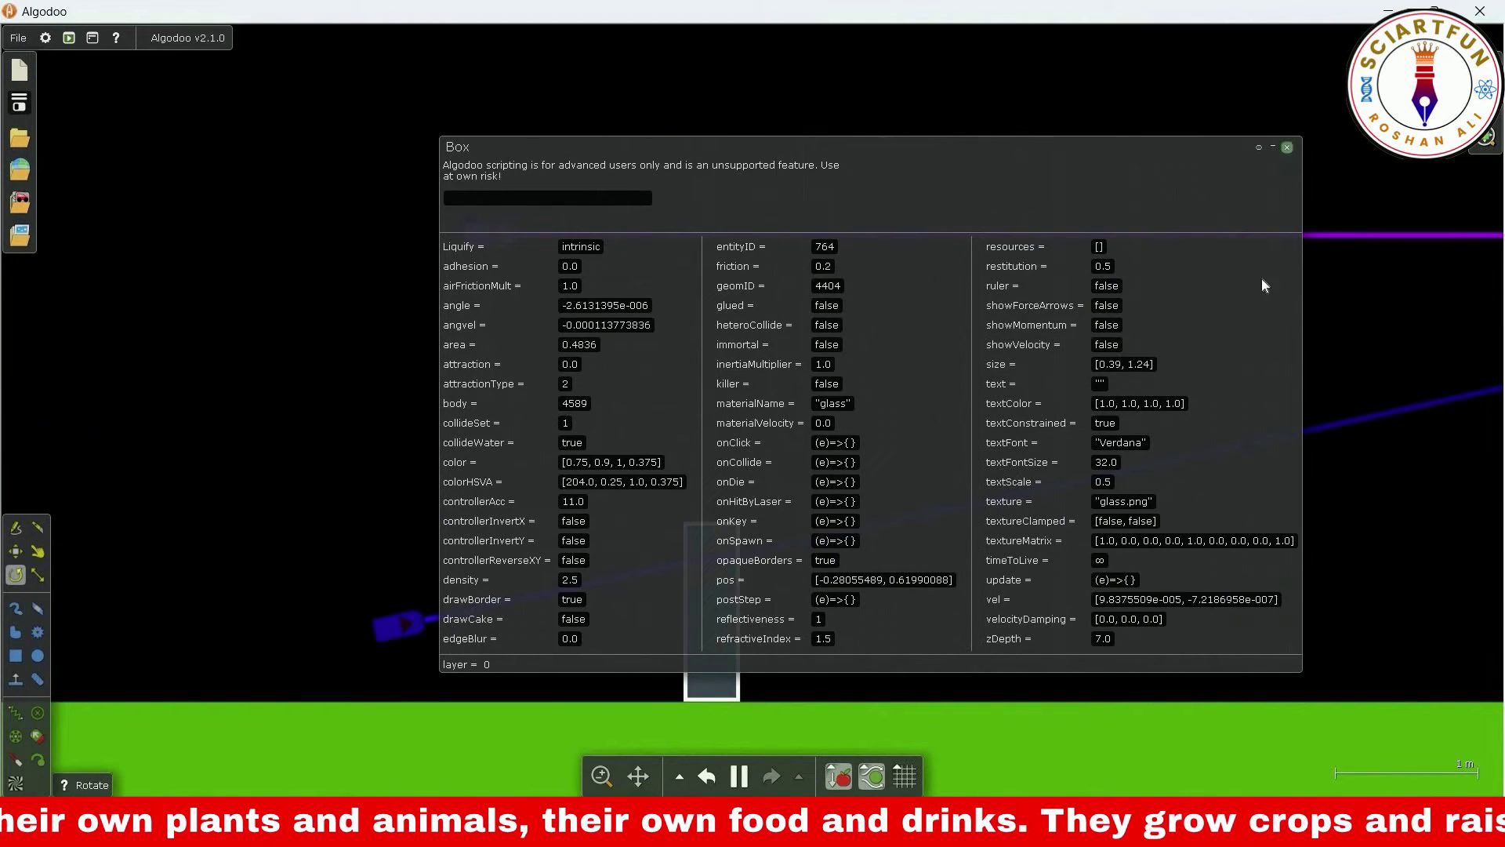
{"action": "left_click", "coordinate": [497, 241]}
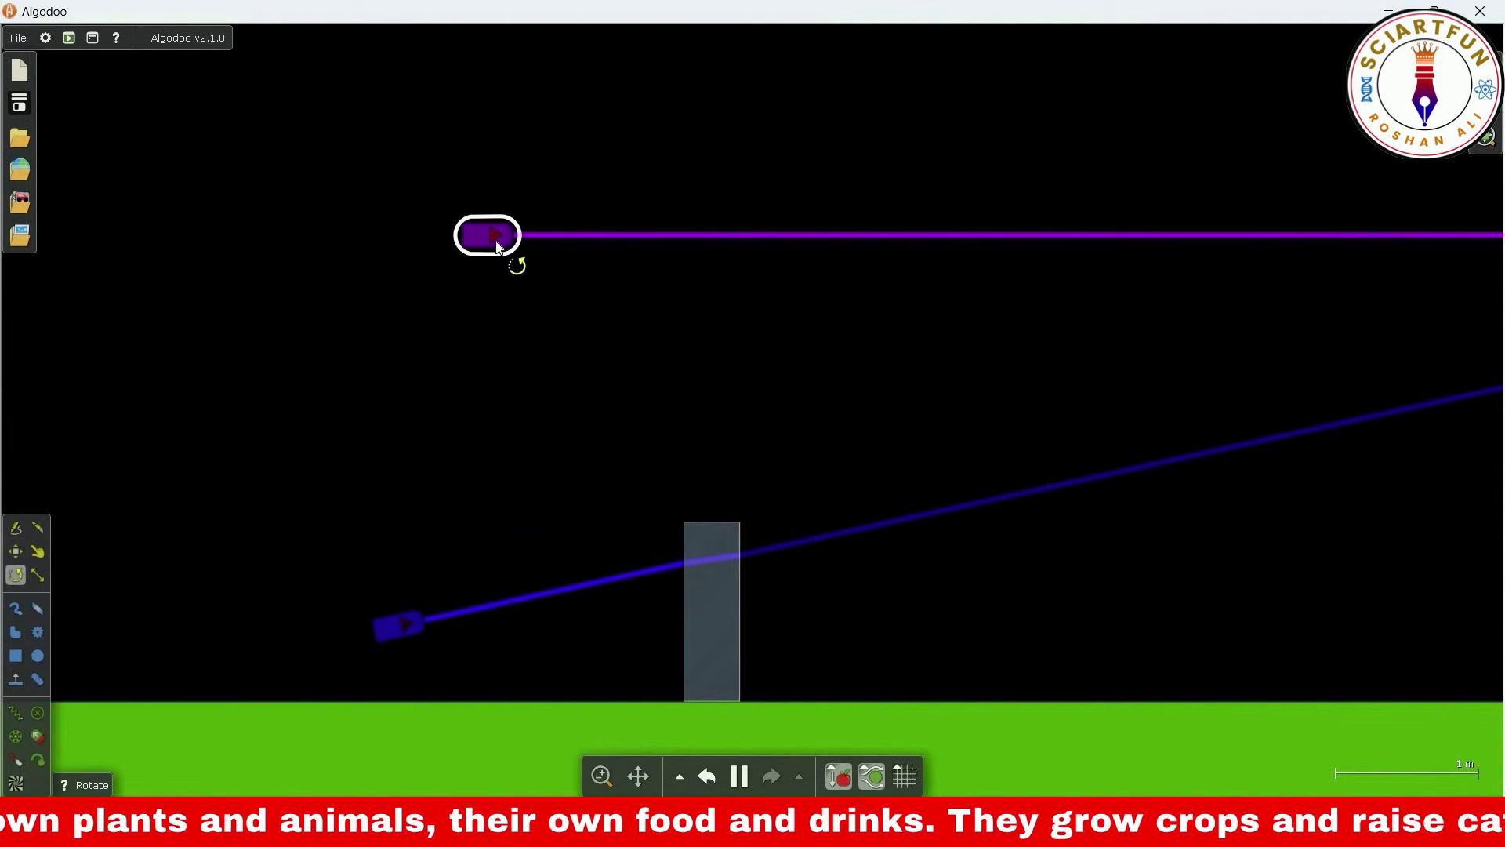
{"action": "key", "text": "Delete"}
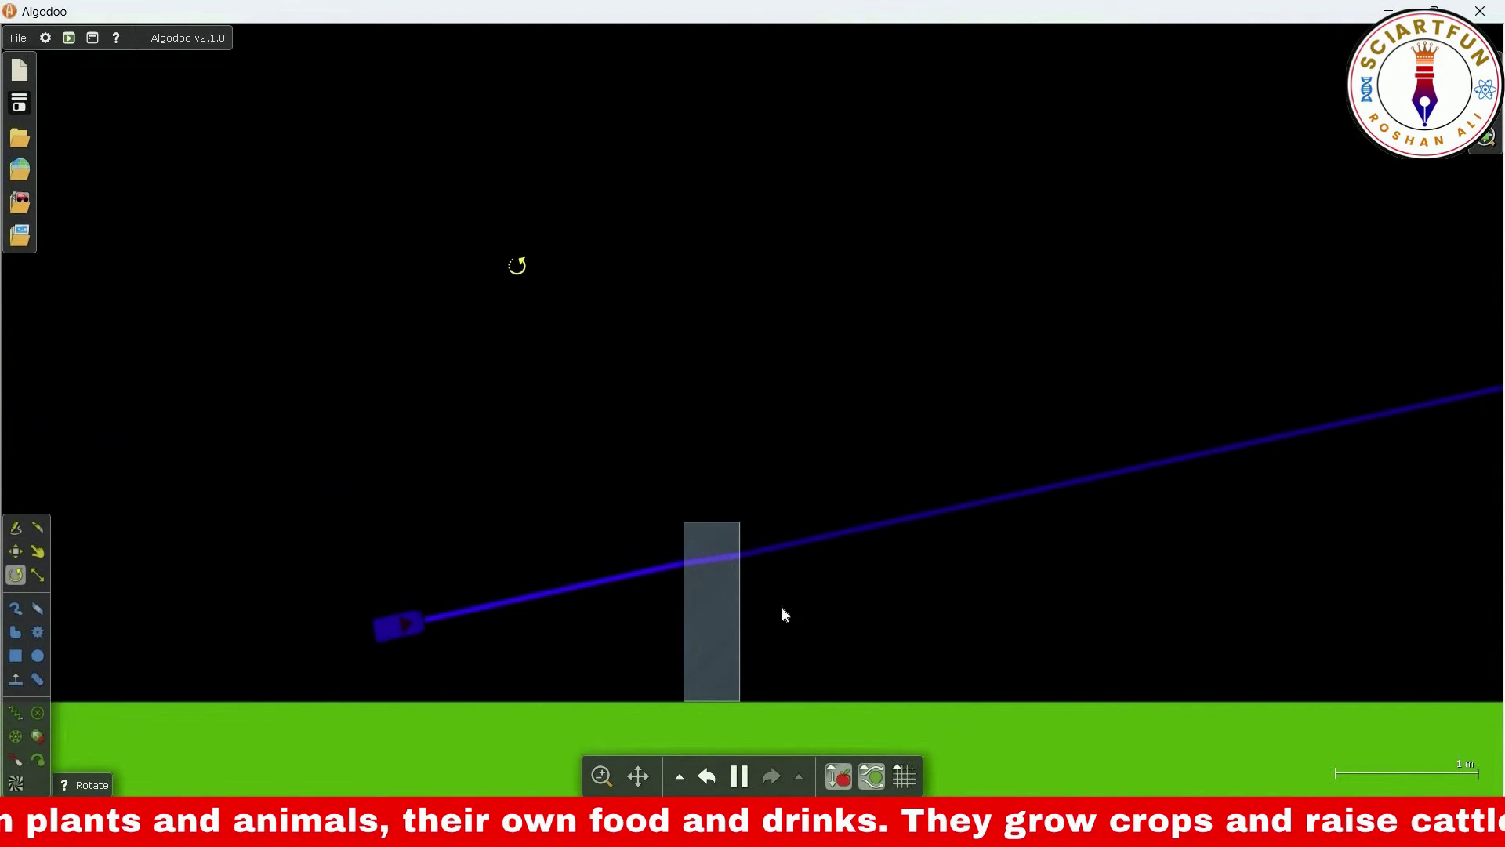
Reopen the glass box's script properties clear of the laser beam's path through the box, and set refractiveIndex to 10
{"action": "right_click", "coordinate": [721, 622]}
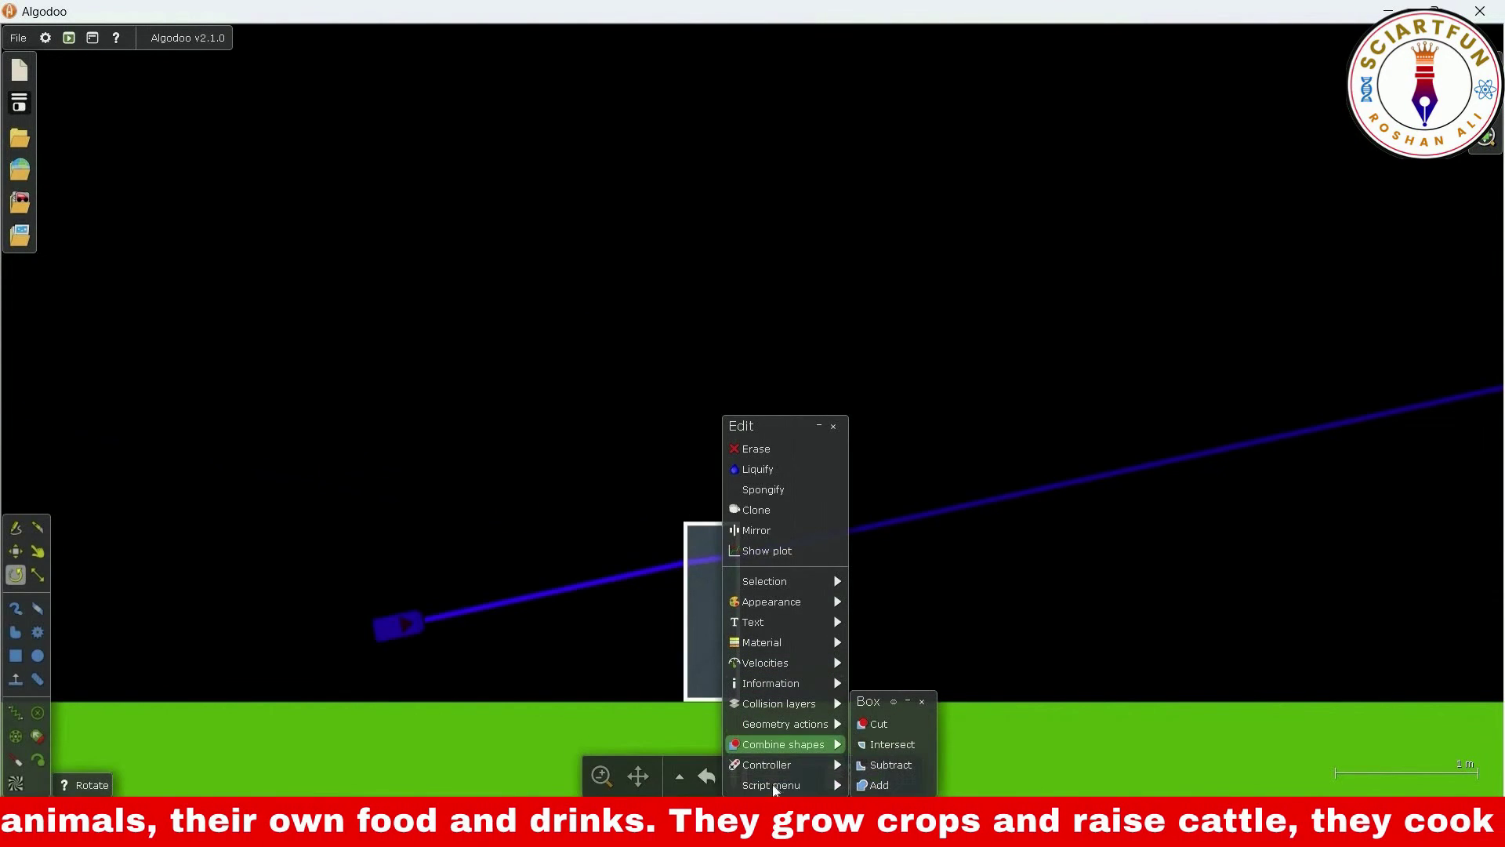
{"action": "left_click", "coordinate": [773, 785]}
{"action": "left_click_drag", "start_coordinate": [332, 289], "coordinate": [263, 56]}
{"action": "left_click", "coordinate": [175, 555]}
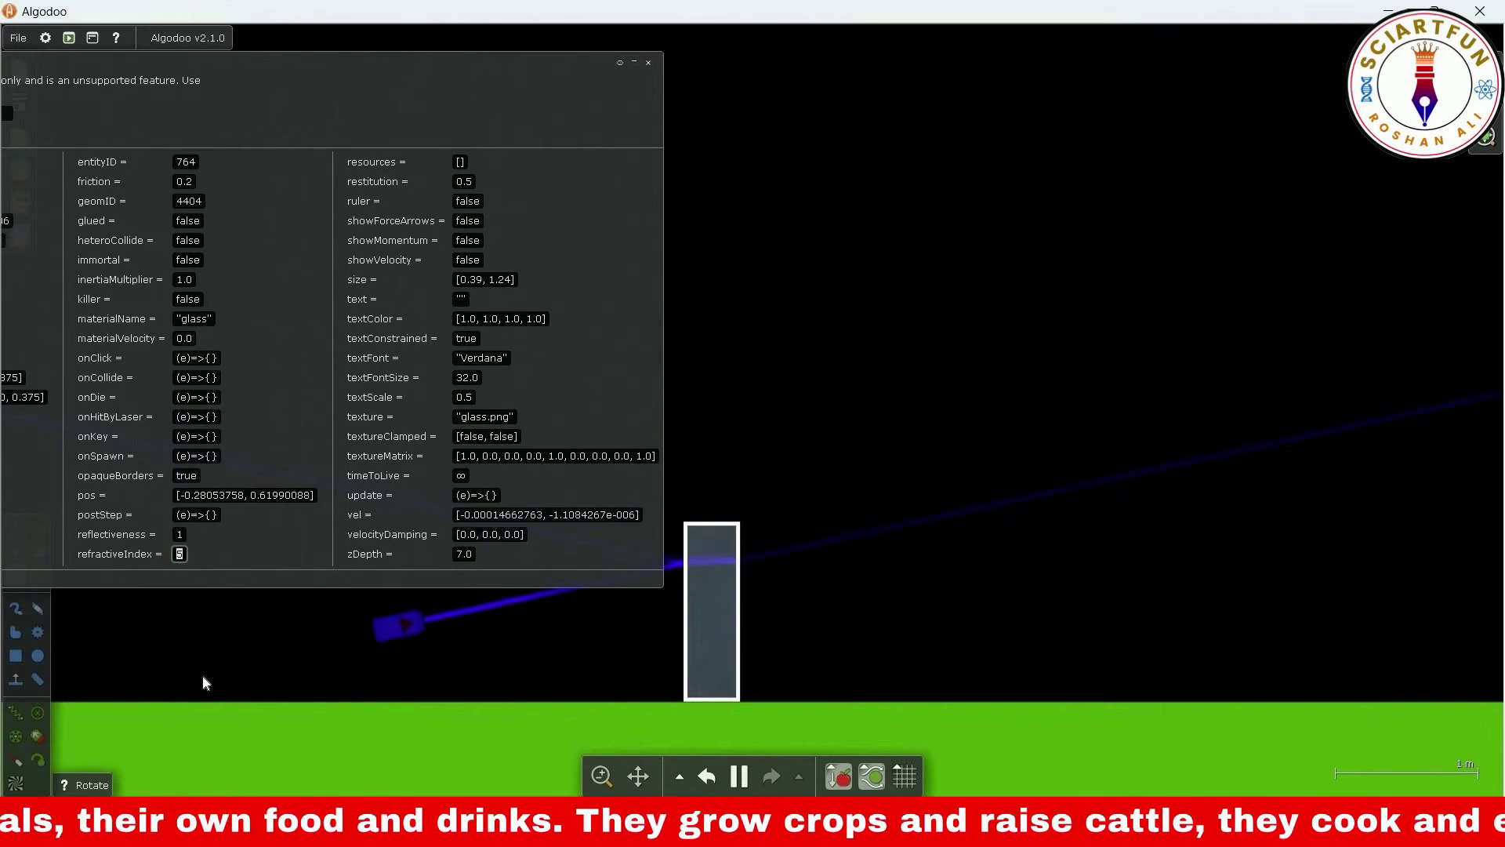
{"action": "type", "text": "10"}
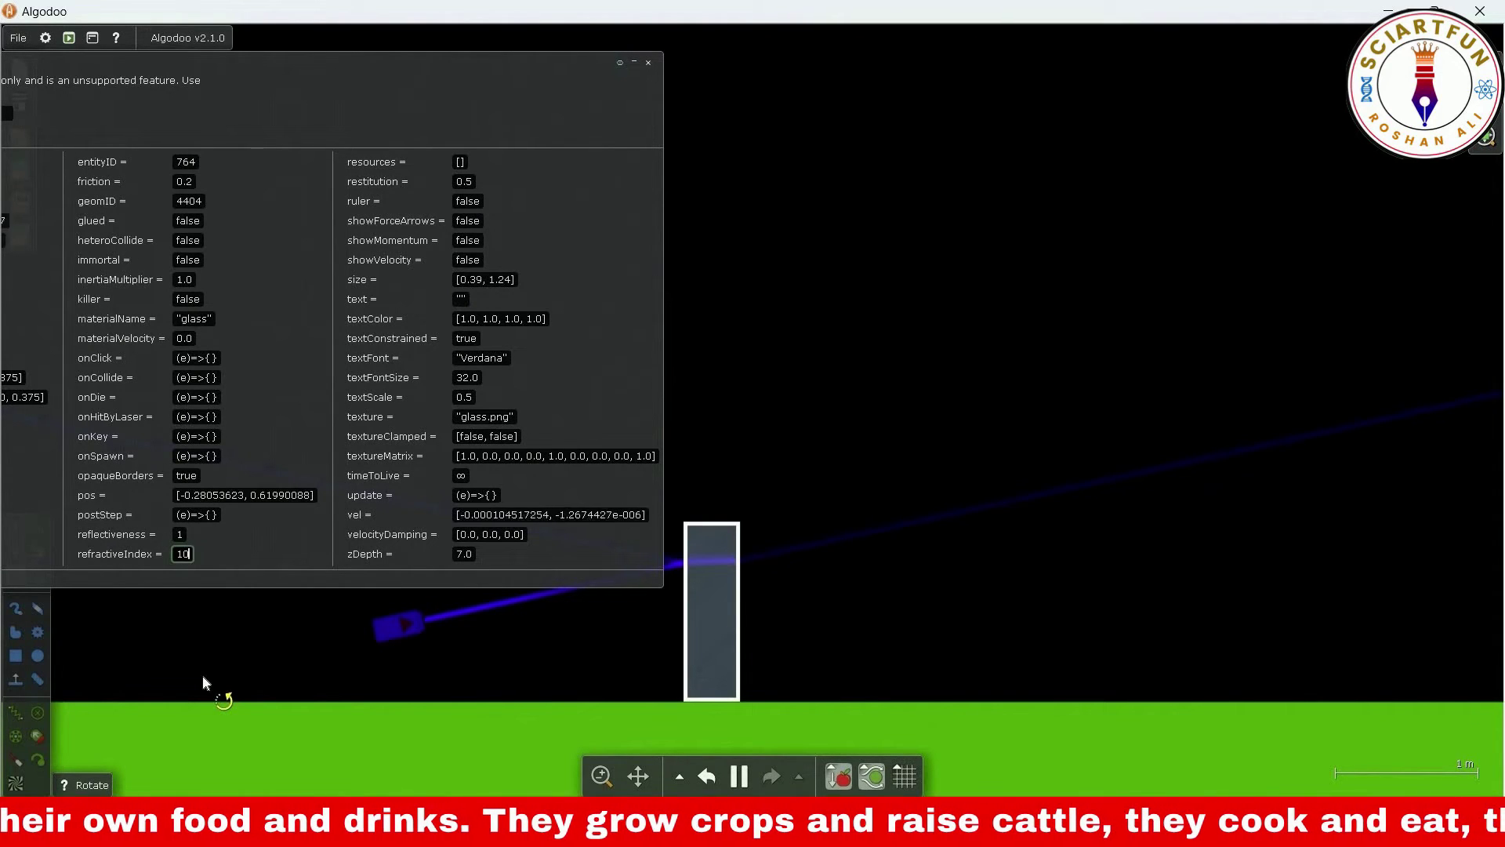
{"action": "key", "text": "Return"}
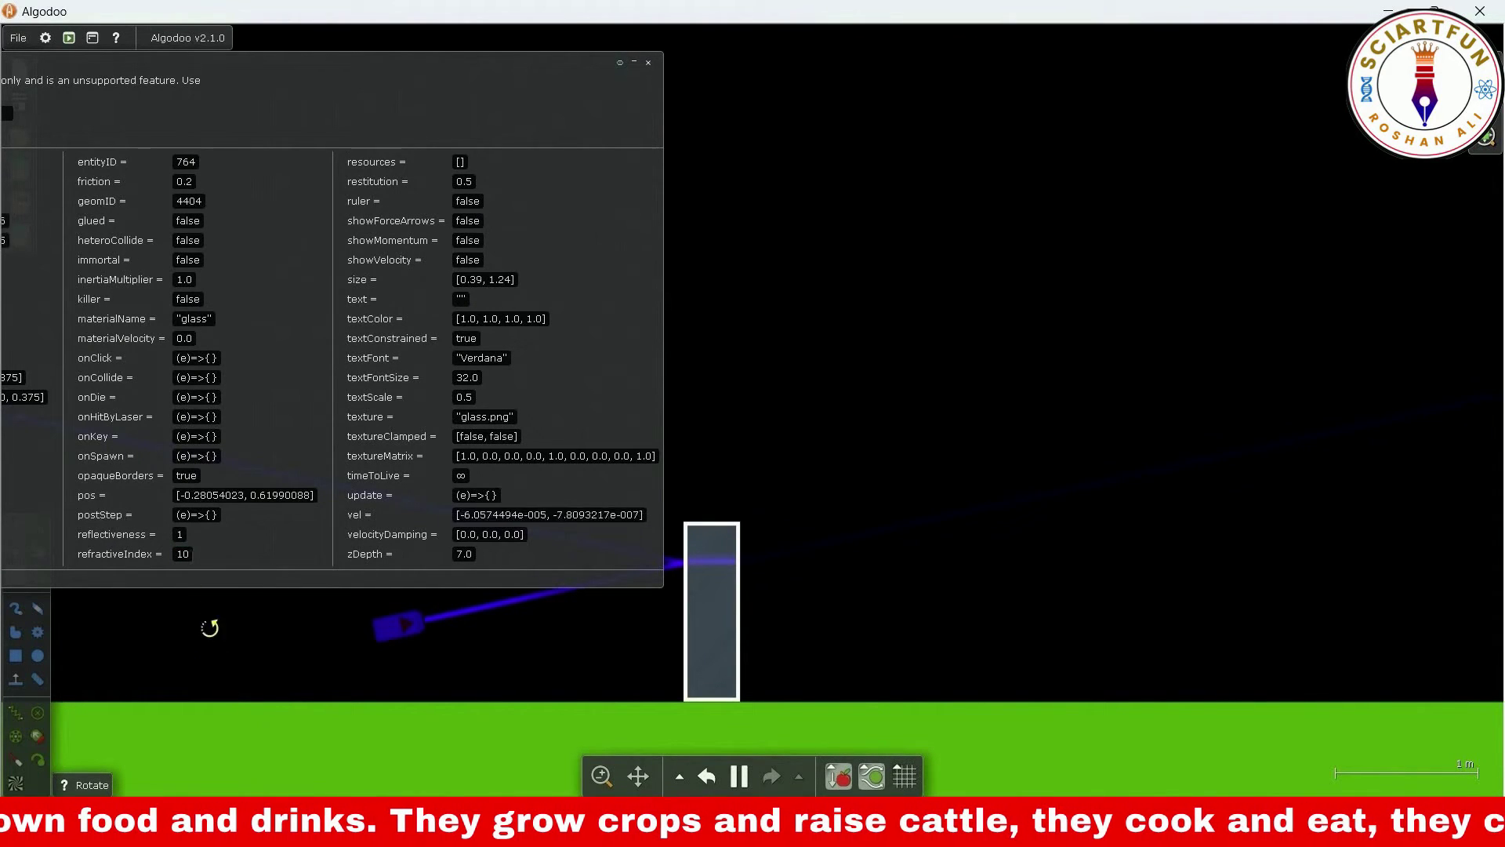
Set the glass box's refractiveIndex to 1, and reduce it to 0.2
{"action": "left_click", "coordinate": [158, 553]}
{"action": "type", "text": "1"}
{"action": "key", "text": "Return"}
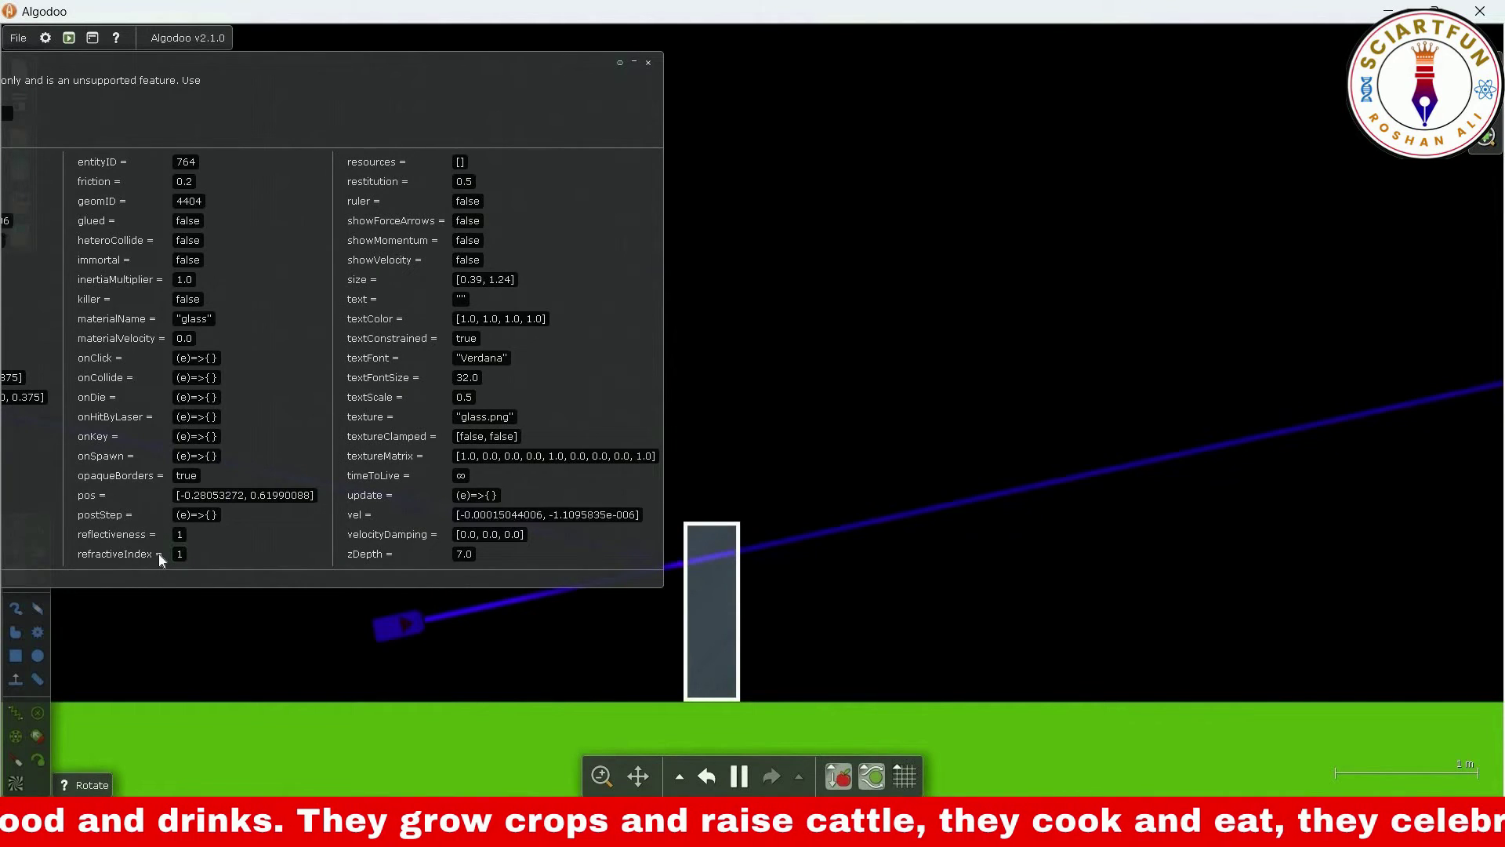
{"action": "left_click", "coordinate": [158, 555]}
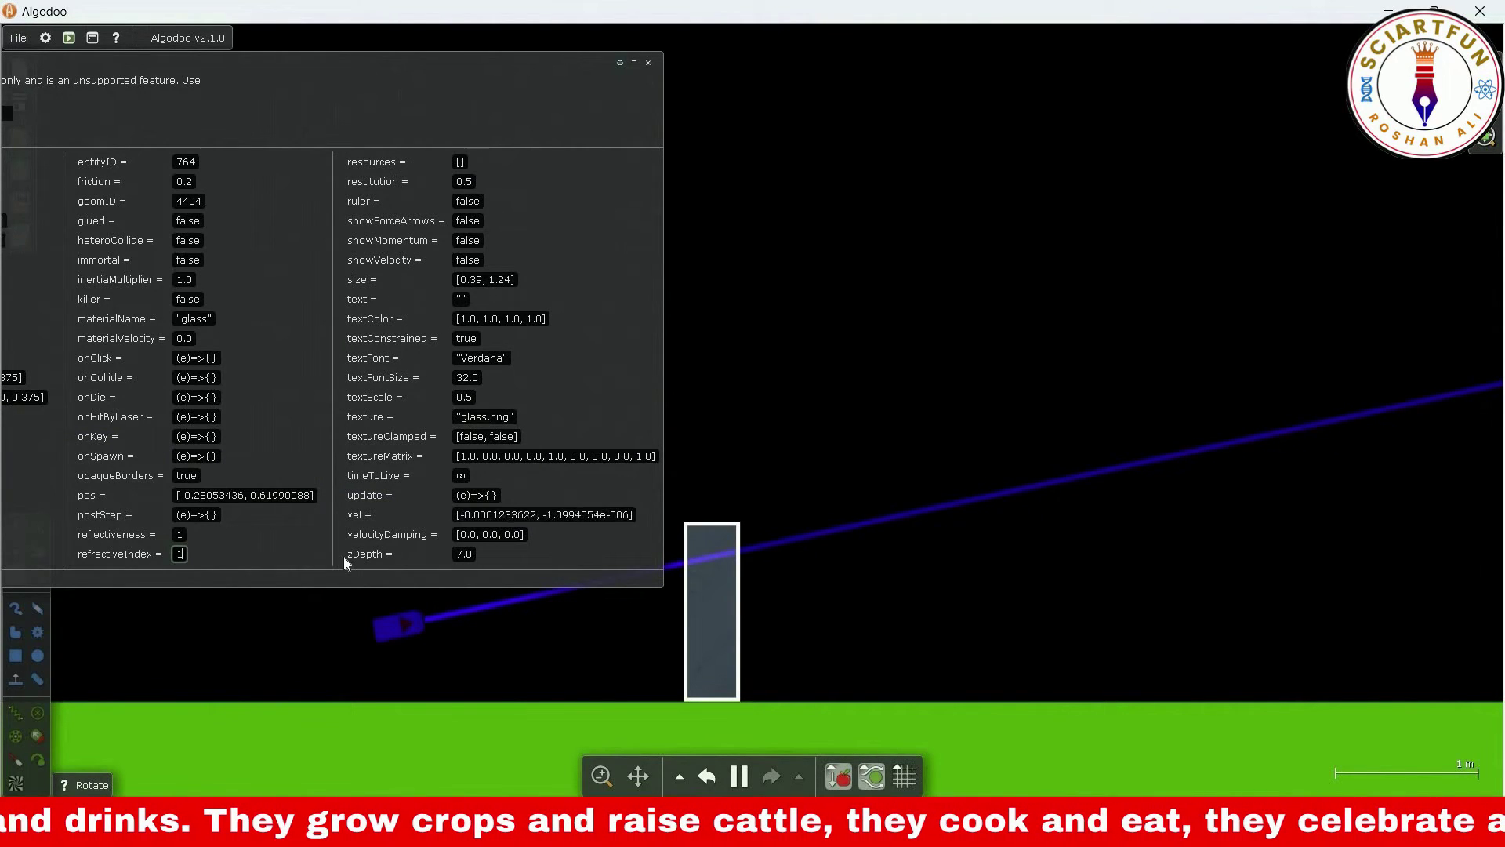
{"action": "key", "text": "BackSpace"}
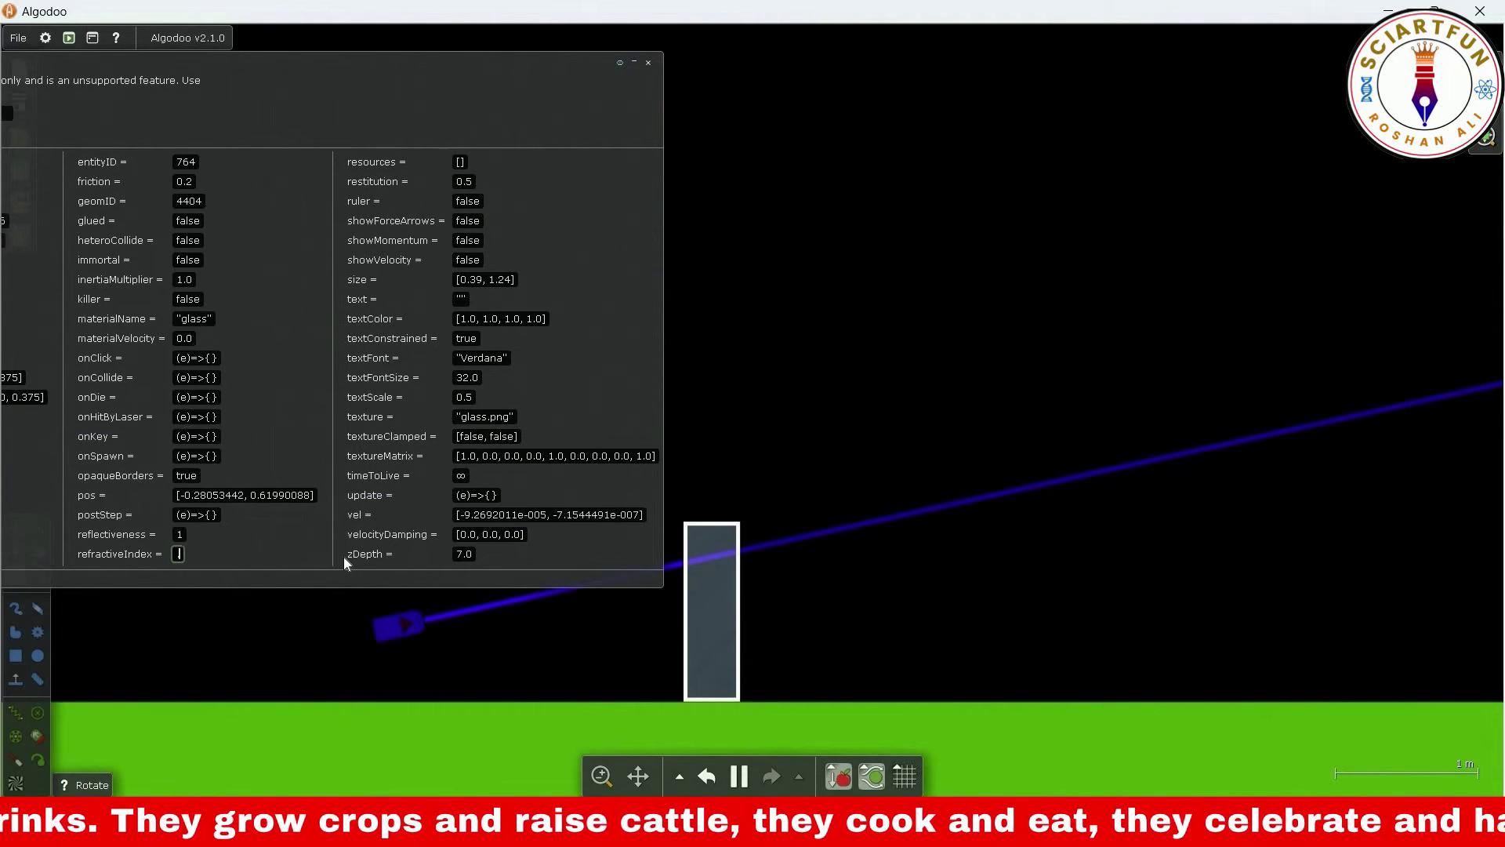
{"action": "type", "text": "0.2"}
{"action": "key", "text": "Return"}
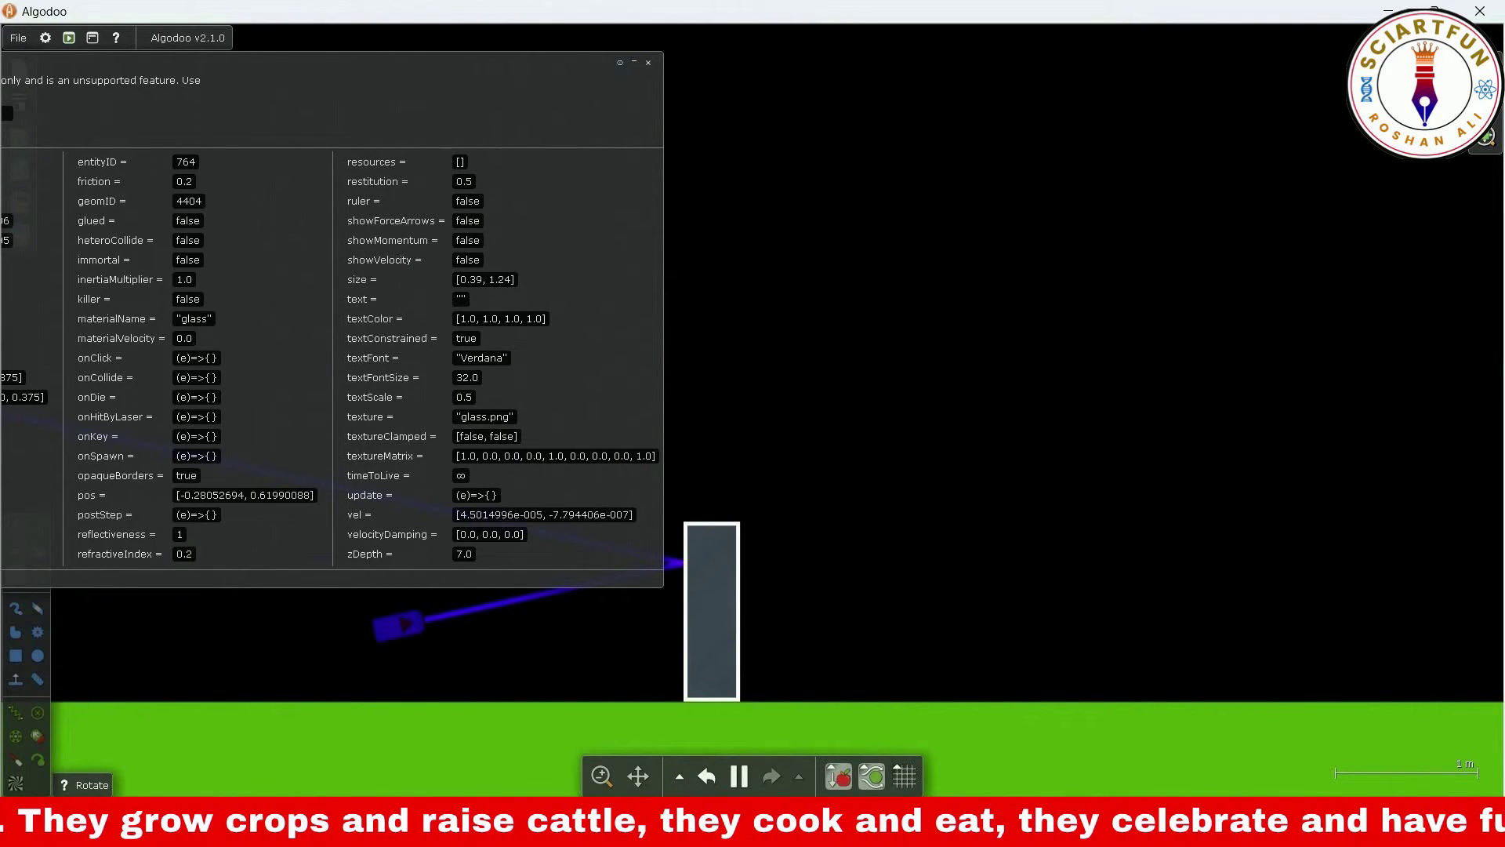
Raise the glass box's refractiveIndex to 0.7, and then to 0.9
{"action": "left_click", "coordinate": [164, 556]}
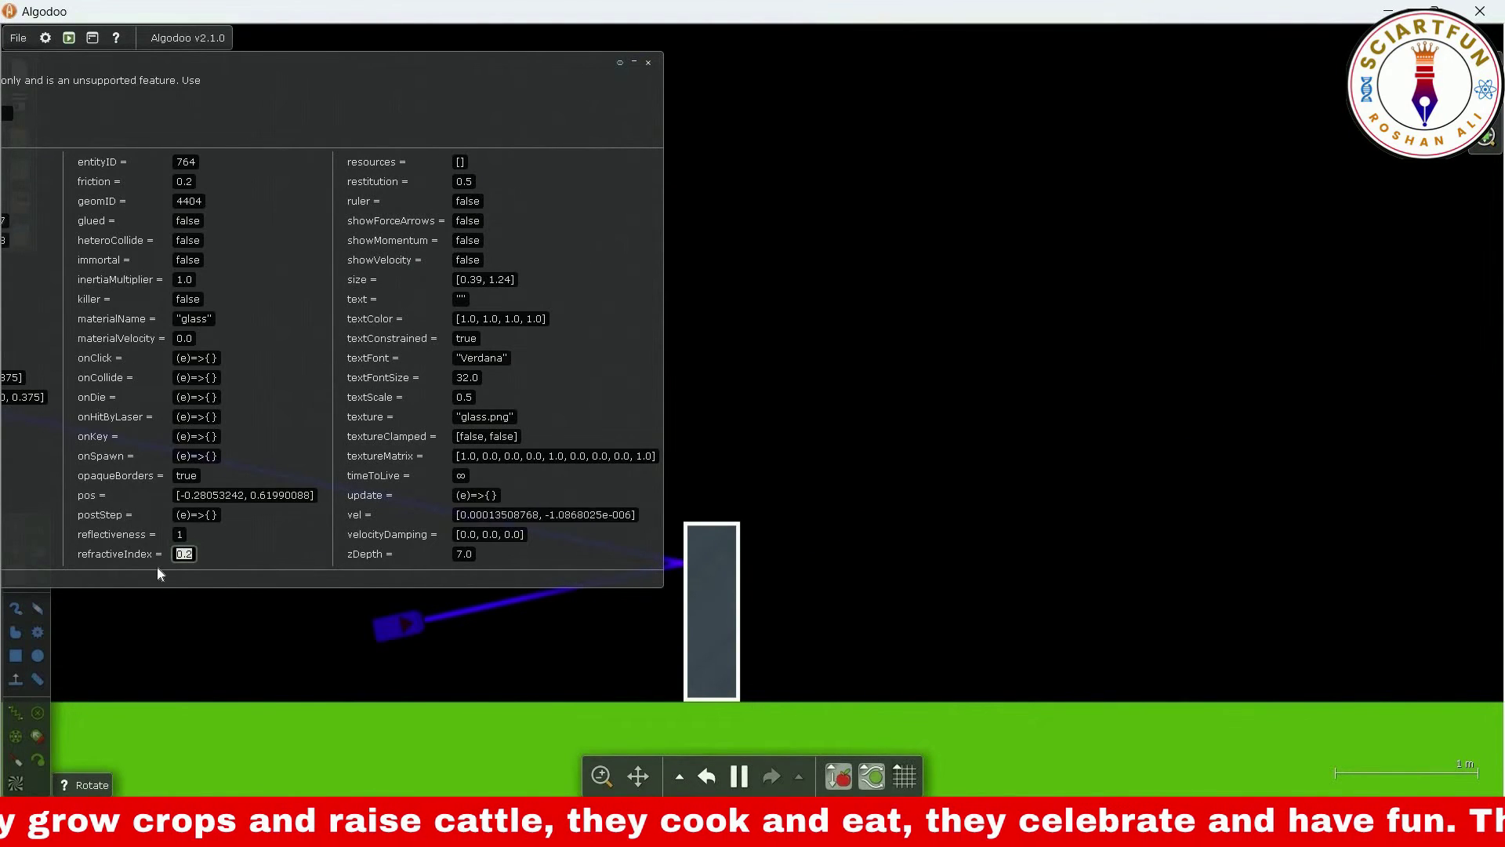
{"action": "type", "text": ".7"}
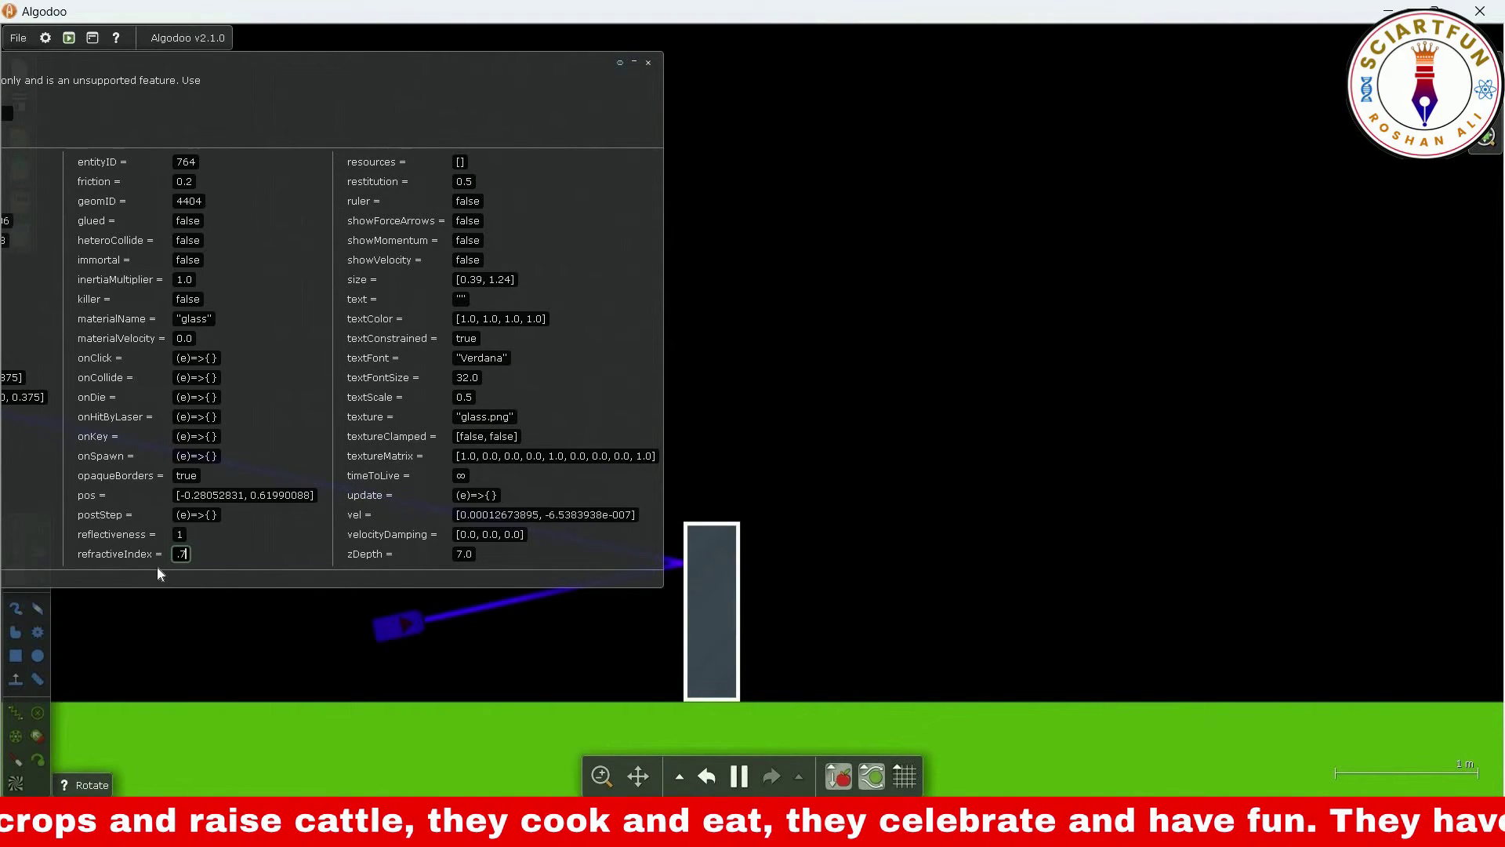
{"action": "key", "text": "Return"}
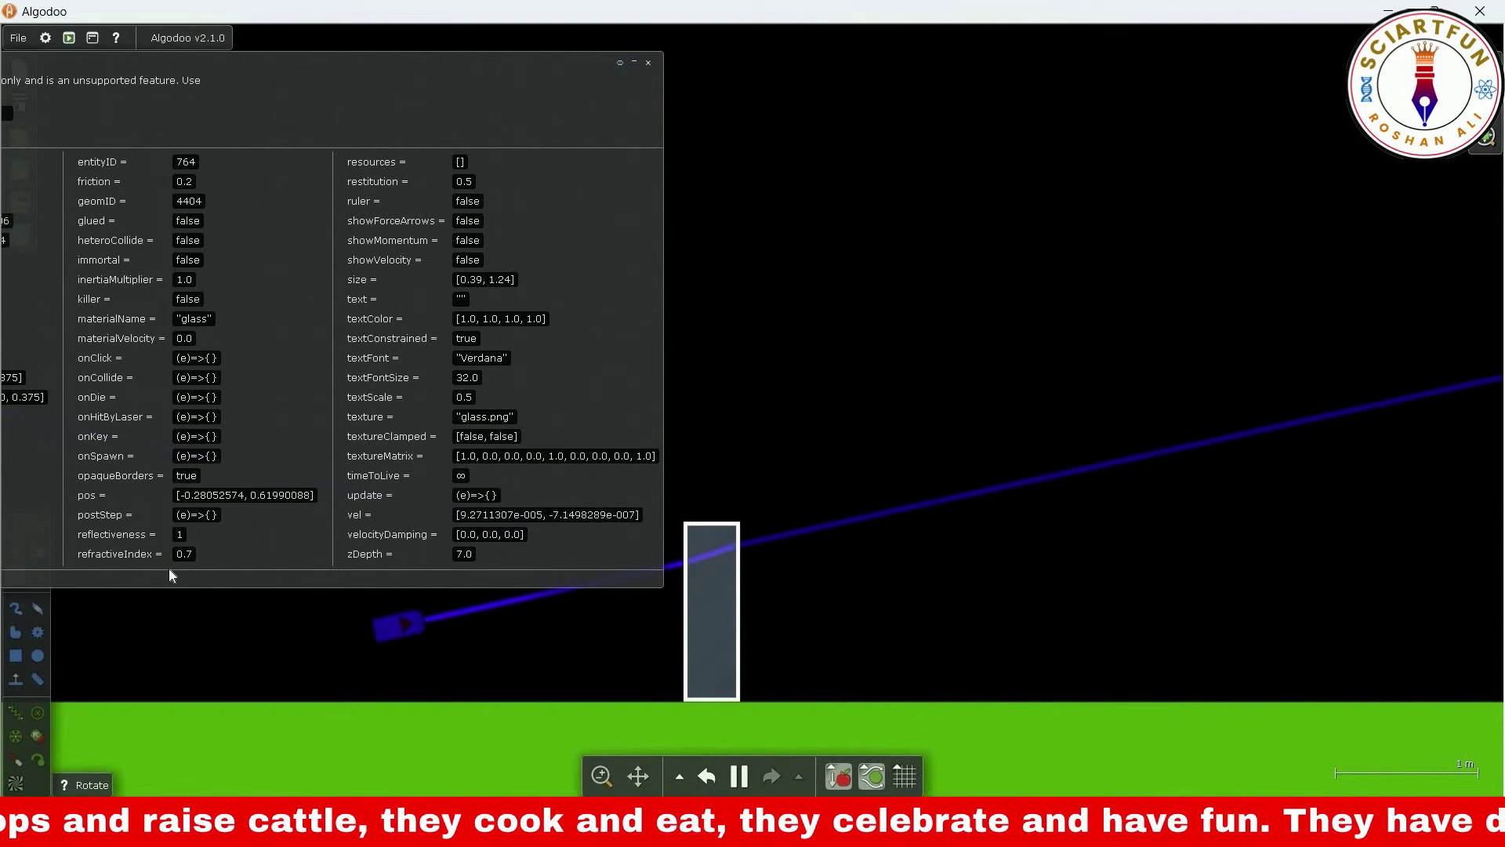
{"action": "left_click", "coordinate": [169, 557]}
{"action": "type", "text": ".9"}
{"action": "key", "text": "Return"}
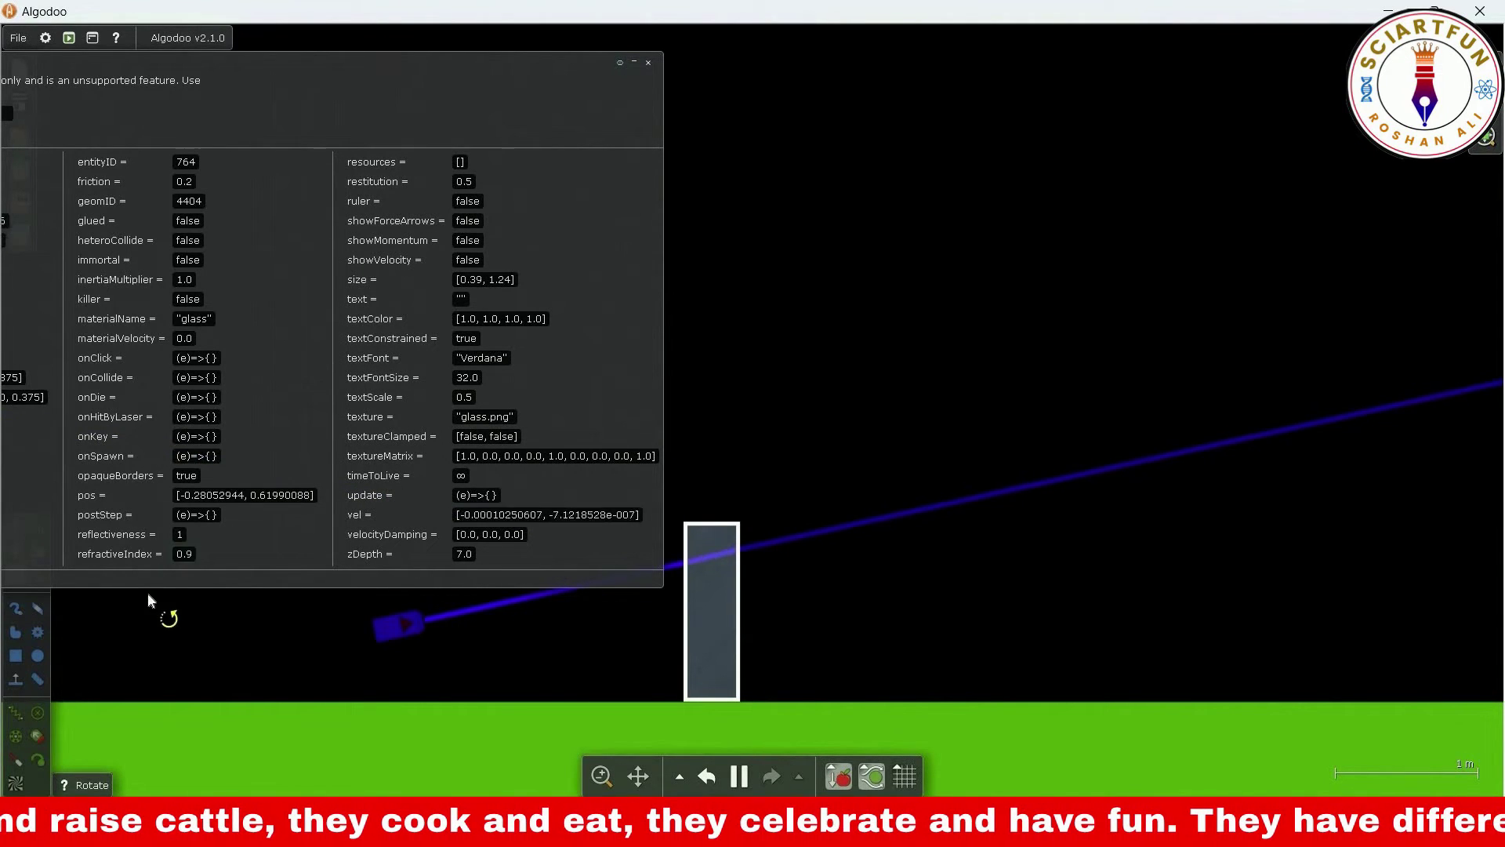
Set the glass box's refractiveIndex to 1.5
{"action": "left_click", "coordinate": [141, 555]}
{"action": "type", "text": "1.5"}
{"action": "key", "text": "Return"}
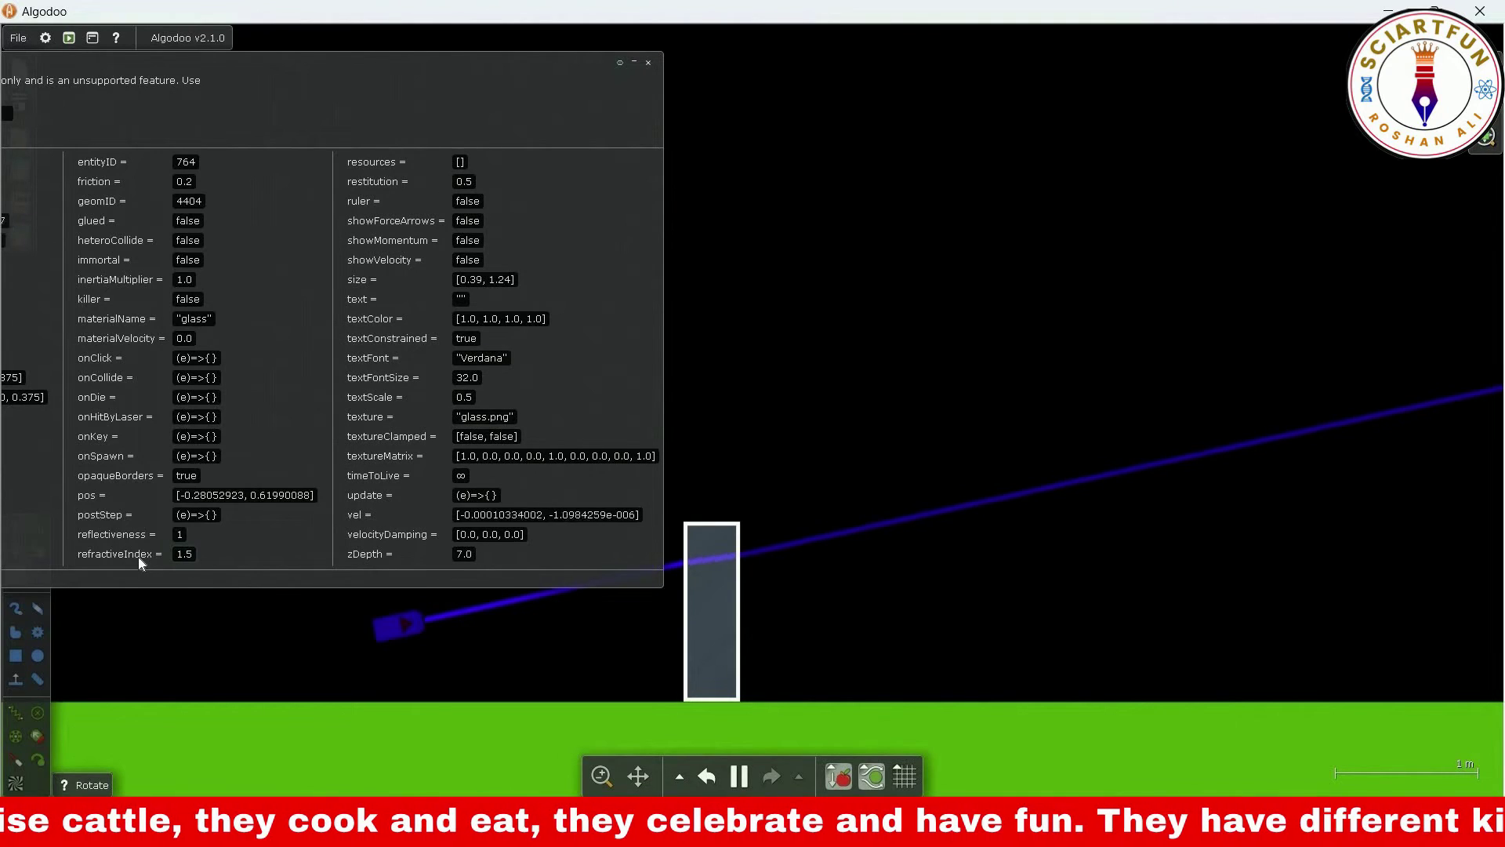
Raise the glass box's refractiveIndex to 2 and then, in stages, to 5
{"action": "left_click", "coordinate": [145, 557]}
{"action": "type", "text": "2"}
{"action": "key", "text": "Return"}
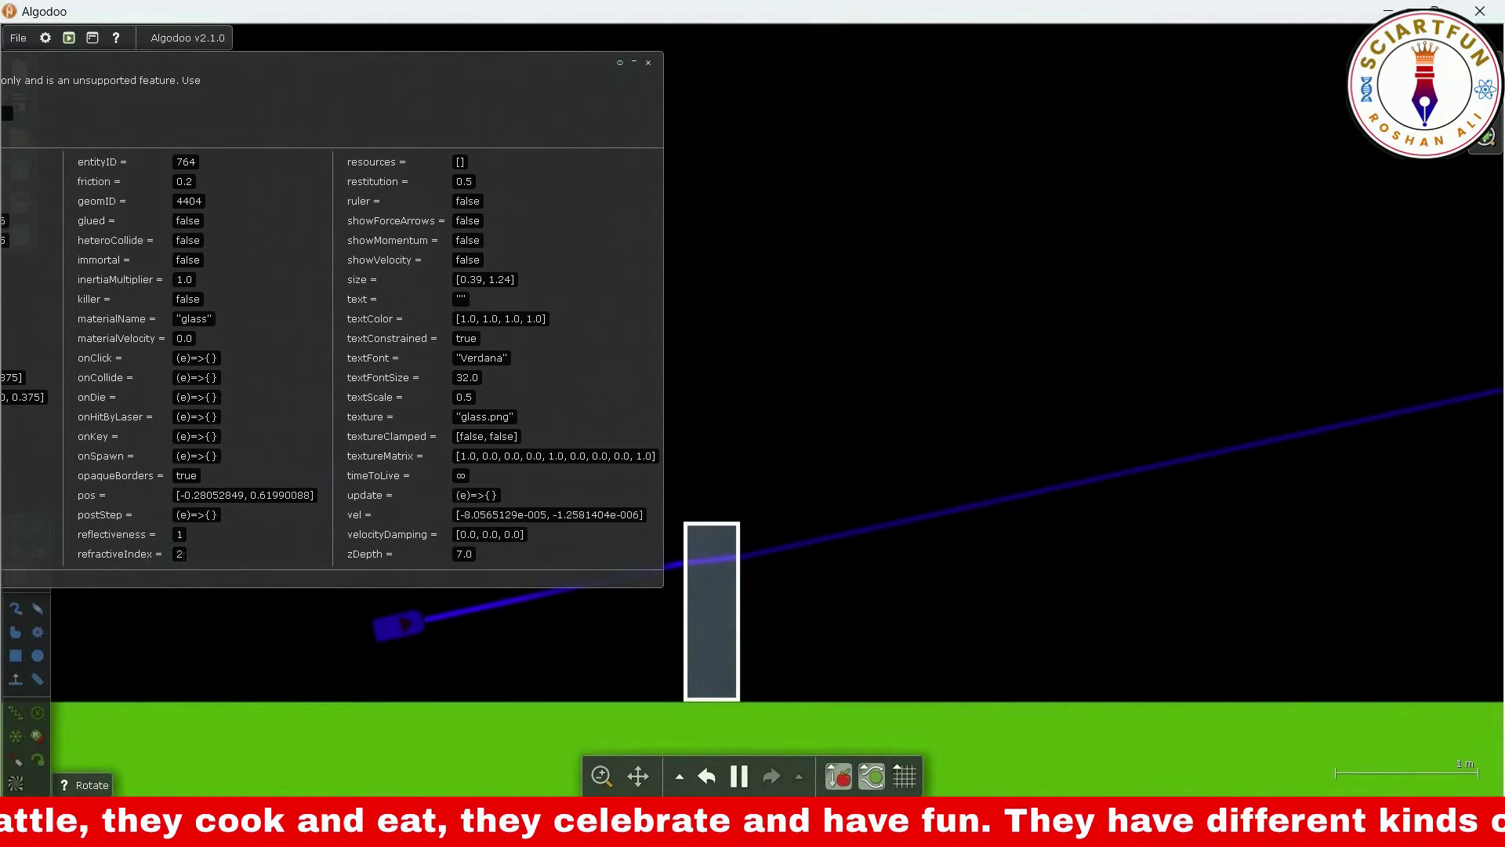
{"action": "type", "text": "4"}
{"action": "key", "text": "Return"}
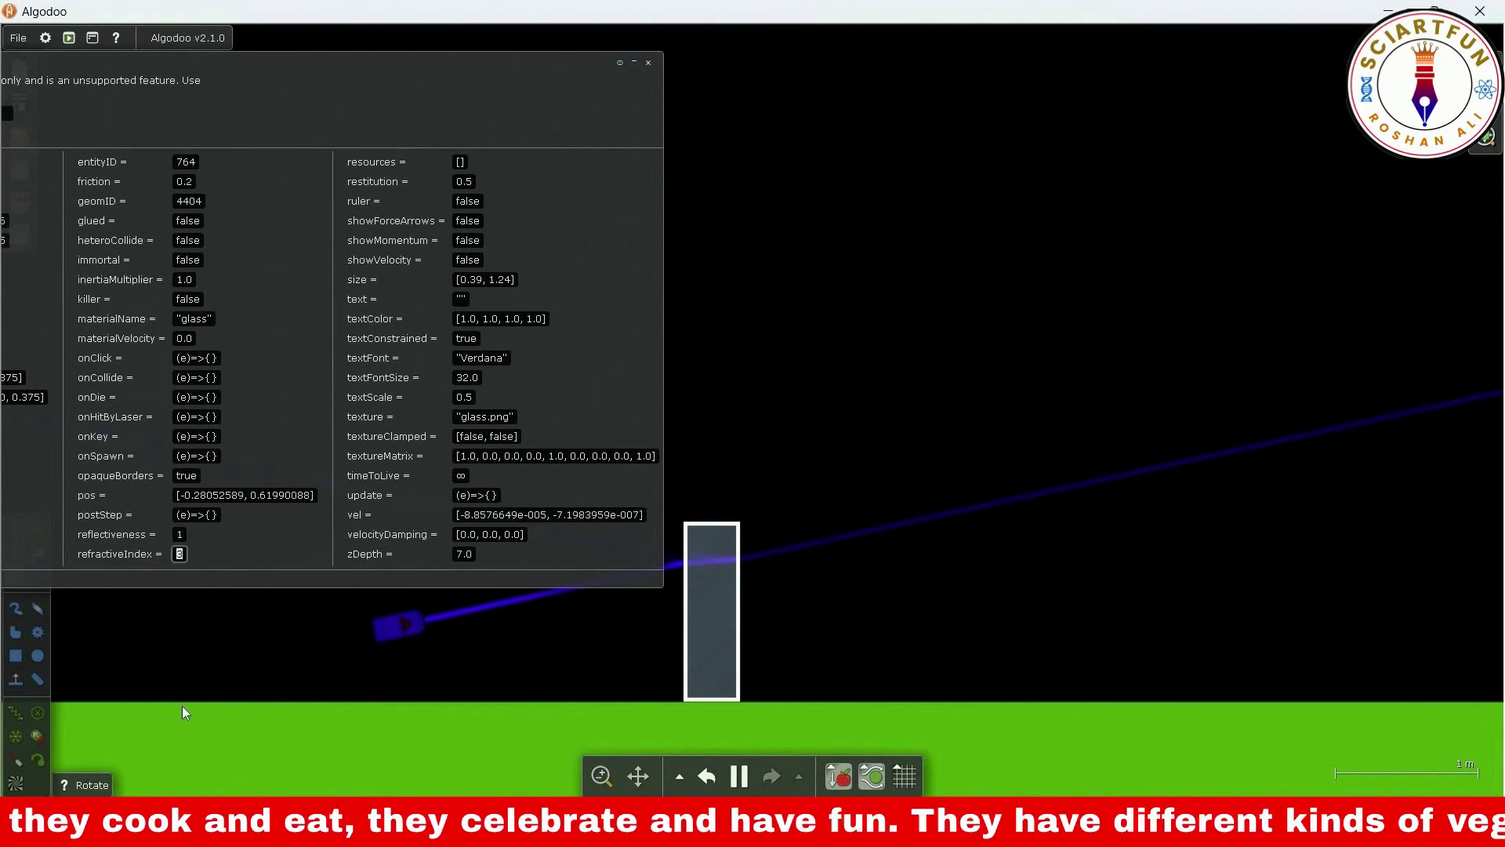
{"action": "left_click", "coordinate": [143, 556]}
{"action": "type", "text": "5"}
{"action": "key", "text": "Return"}
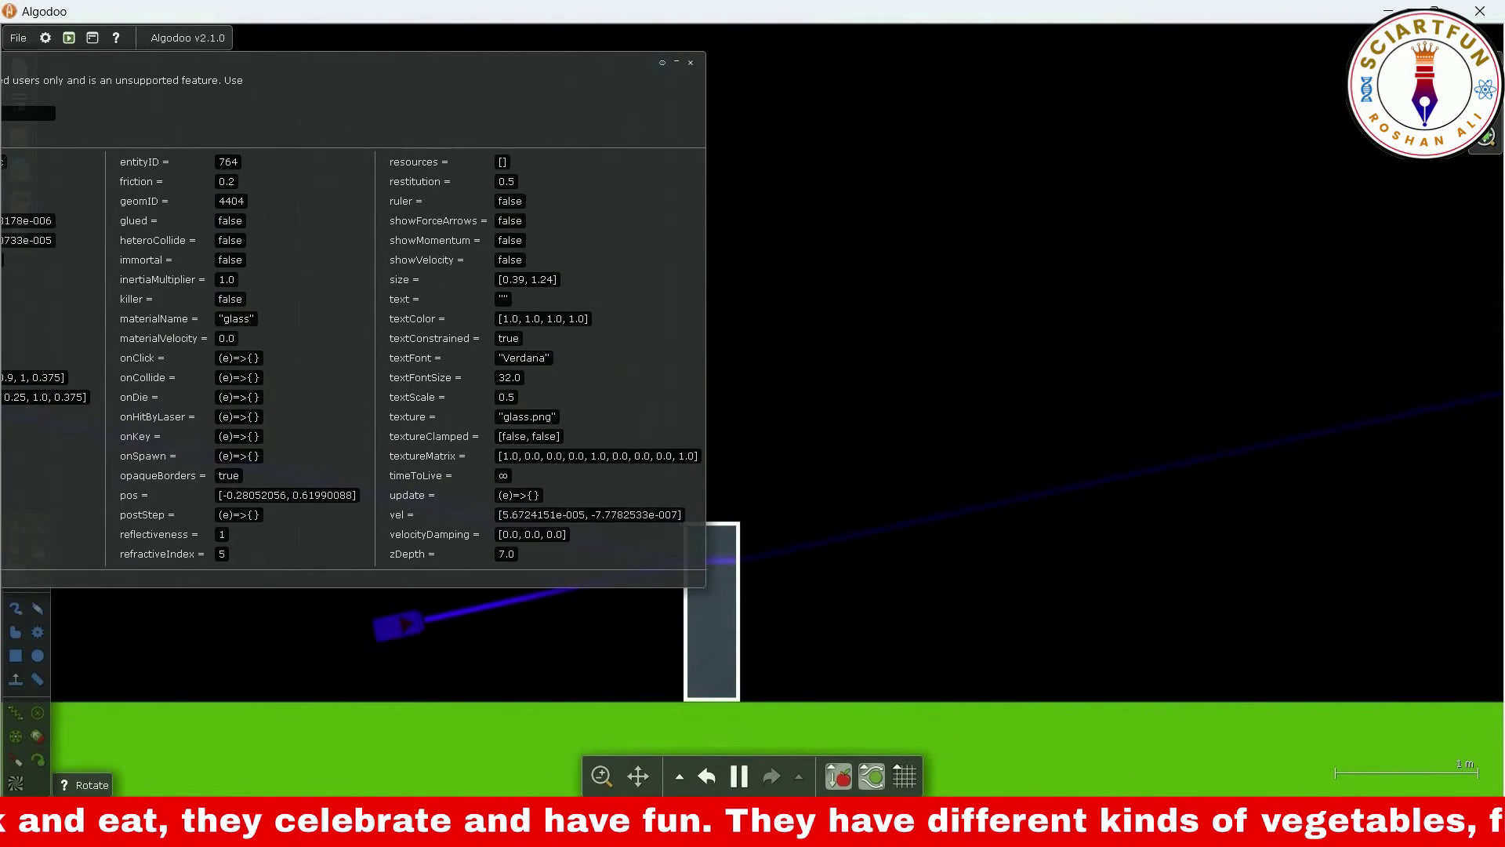
Highlight the restitution entry in the WordPad lesson notes, and start the Algodoo simulation to drop the blue circle
{"action": "key", "text": "alt+Tab"}
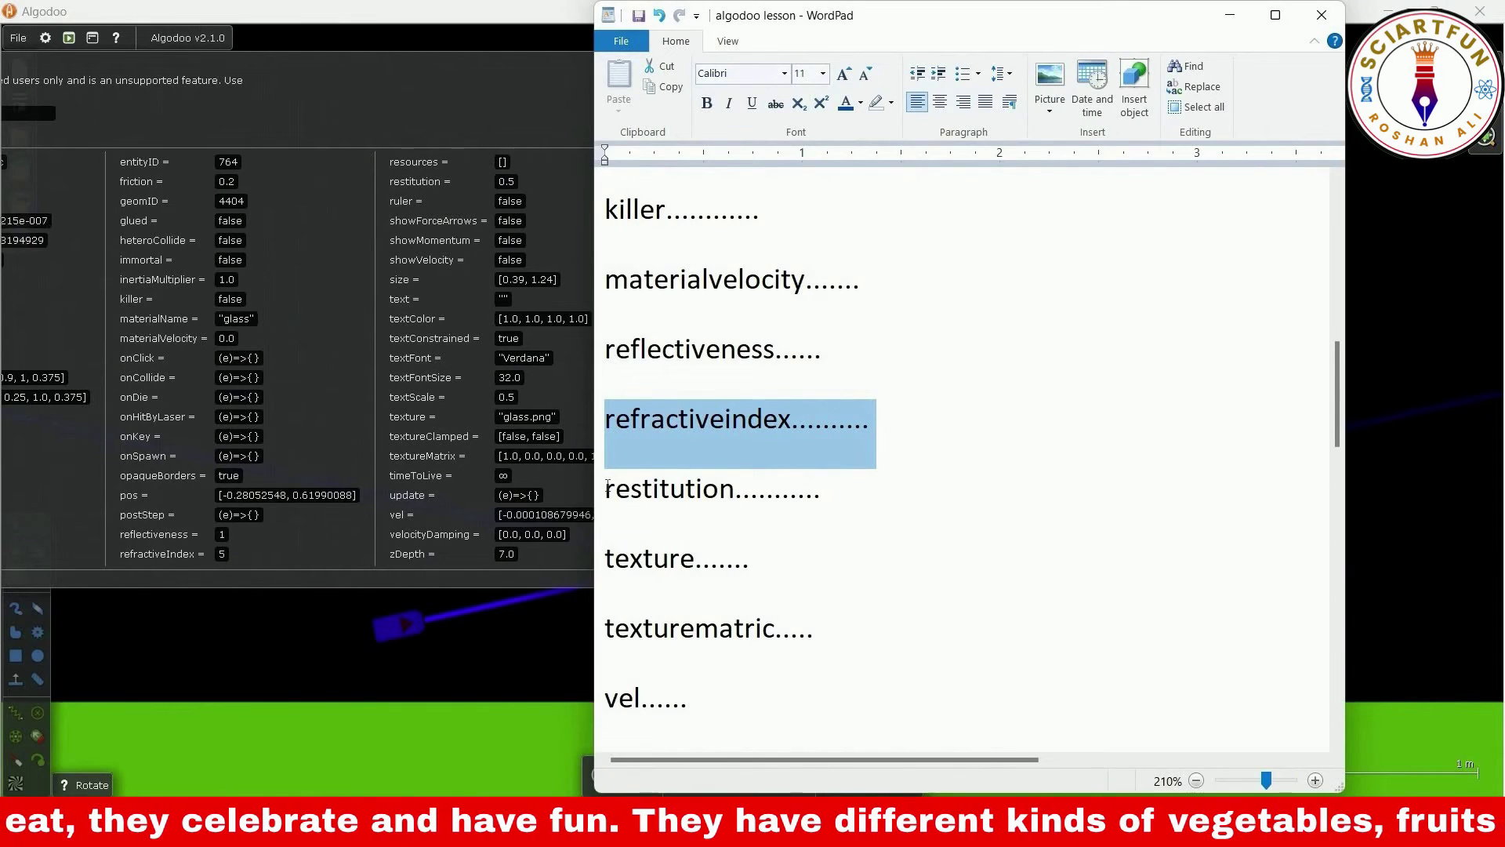
{"action": "left_click_drag", "start_coordinate": [607, 486], "coordinate": [684, 522]}
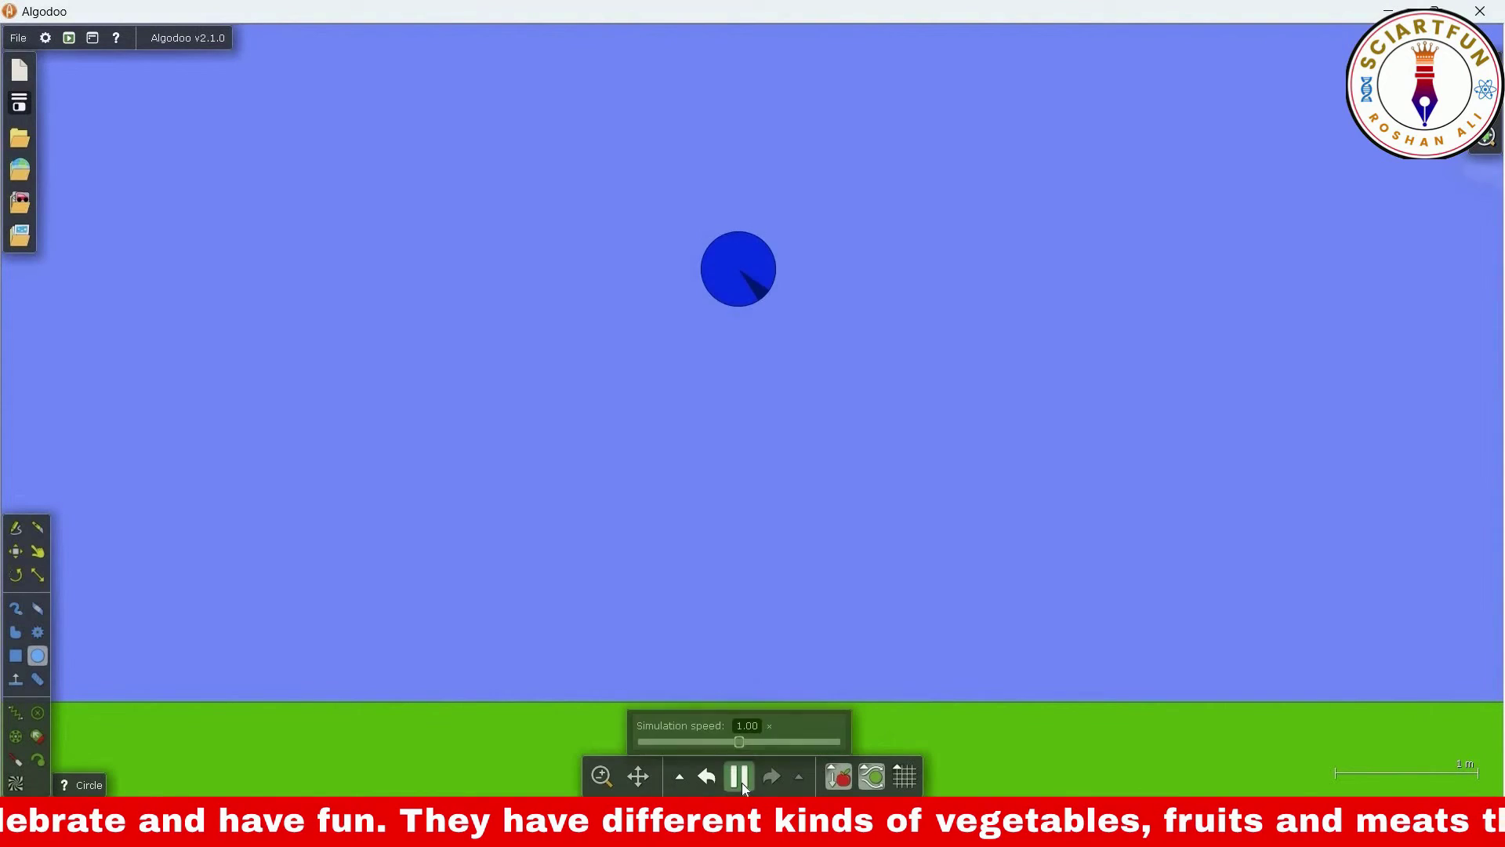
{"action": "left_click", "coordinate": [742, 782]}
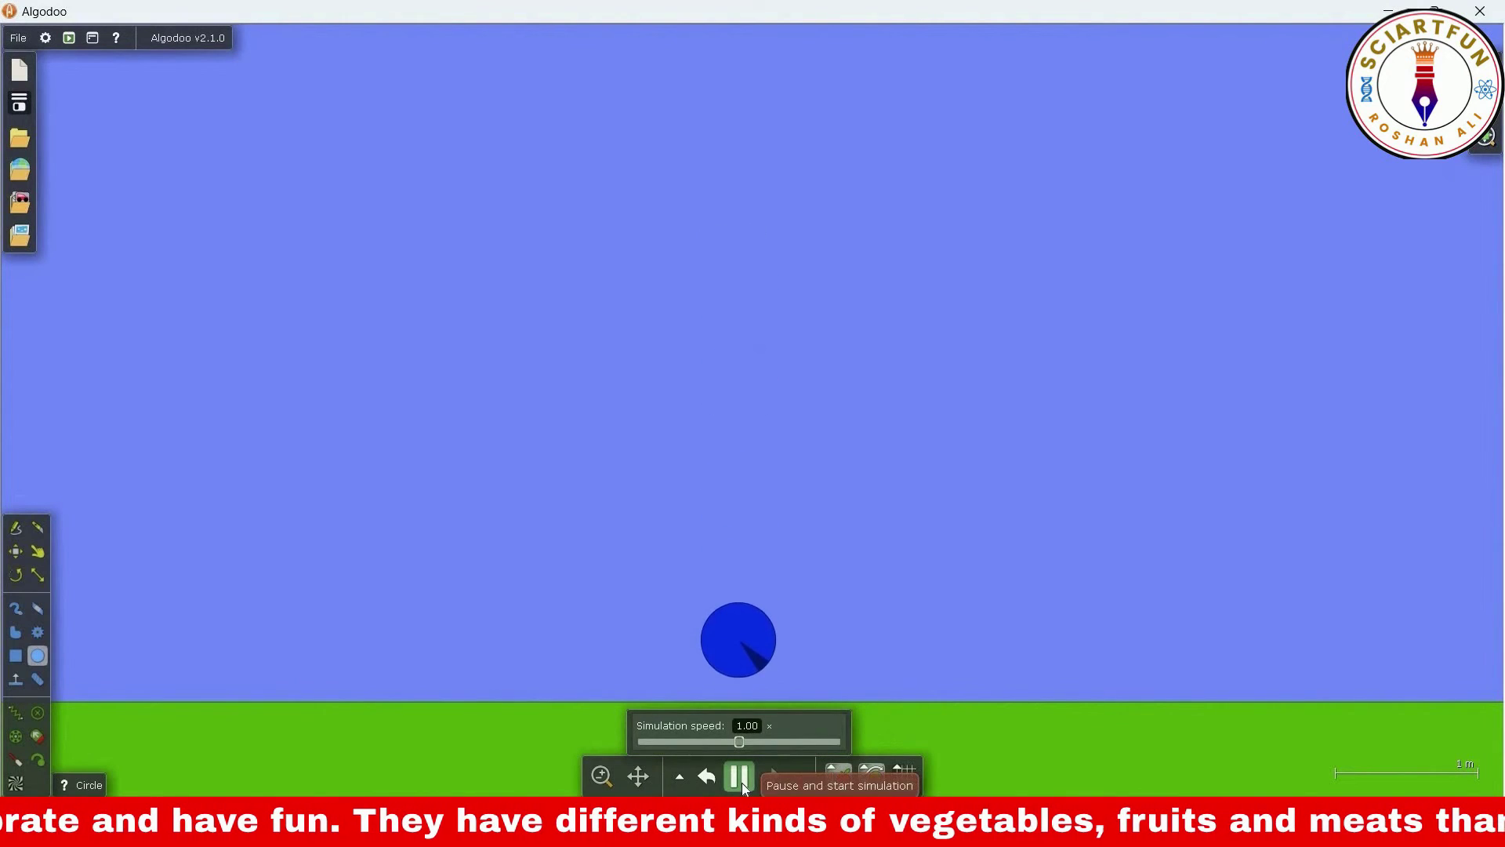
Set the blue circle's restitution to 10 in its script properties, and lift it off the ground to drop it
{"action": "right_click", "coordinate": [742, 664]}
{"action": "left_click", "coordinate": [793, 785]}
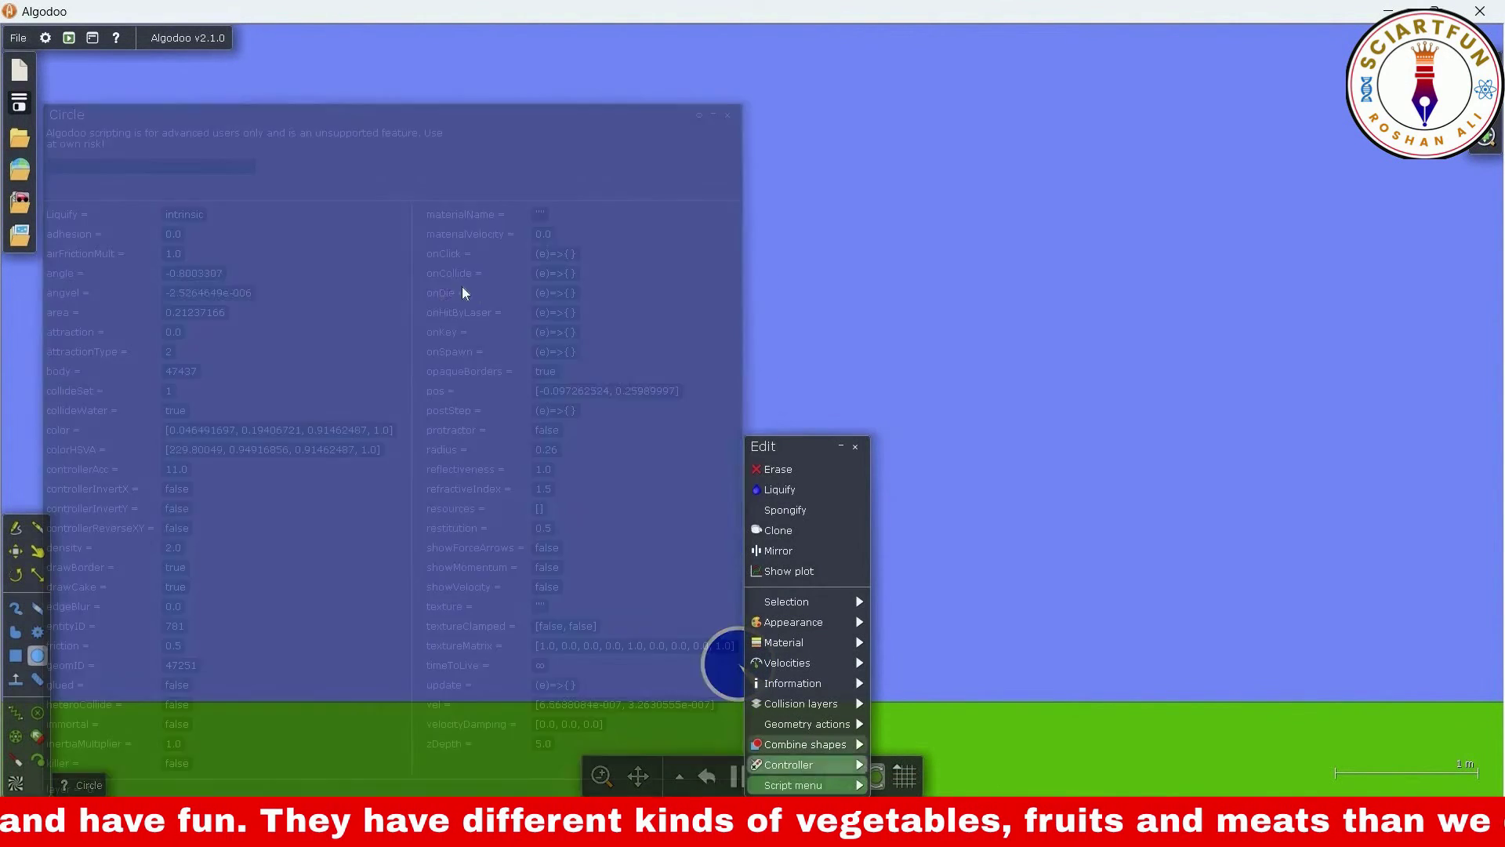
{"action": "left_click", "coordinate": [541, 527]}
{"action": "type", "text": "10"}
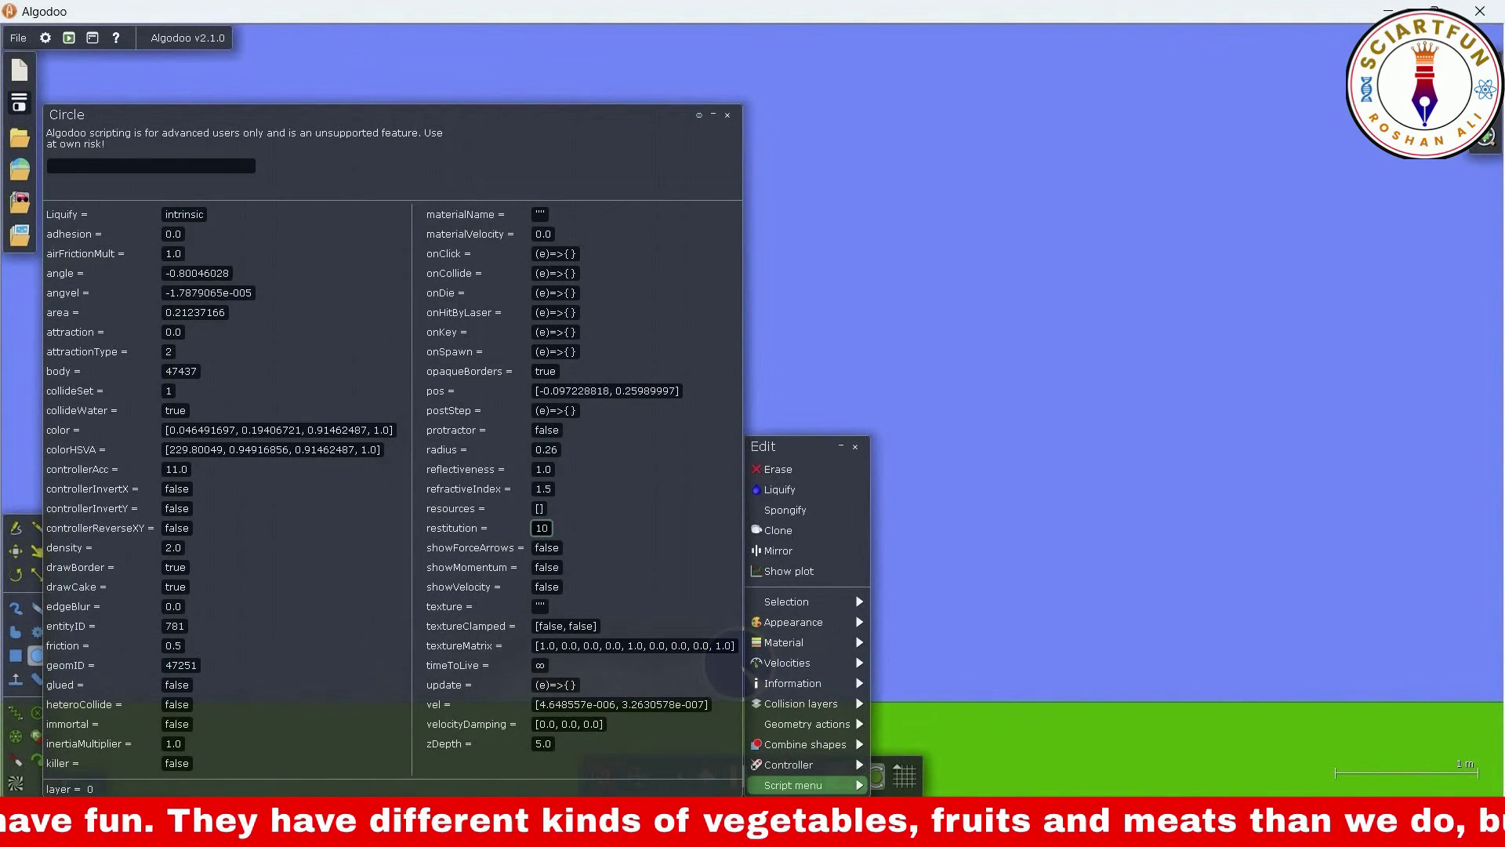
{"action": "left_click", "coordinate": [980, 452]}
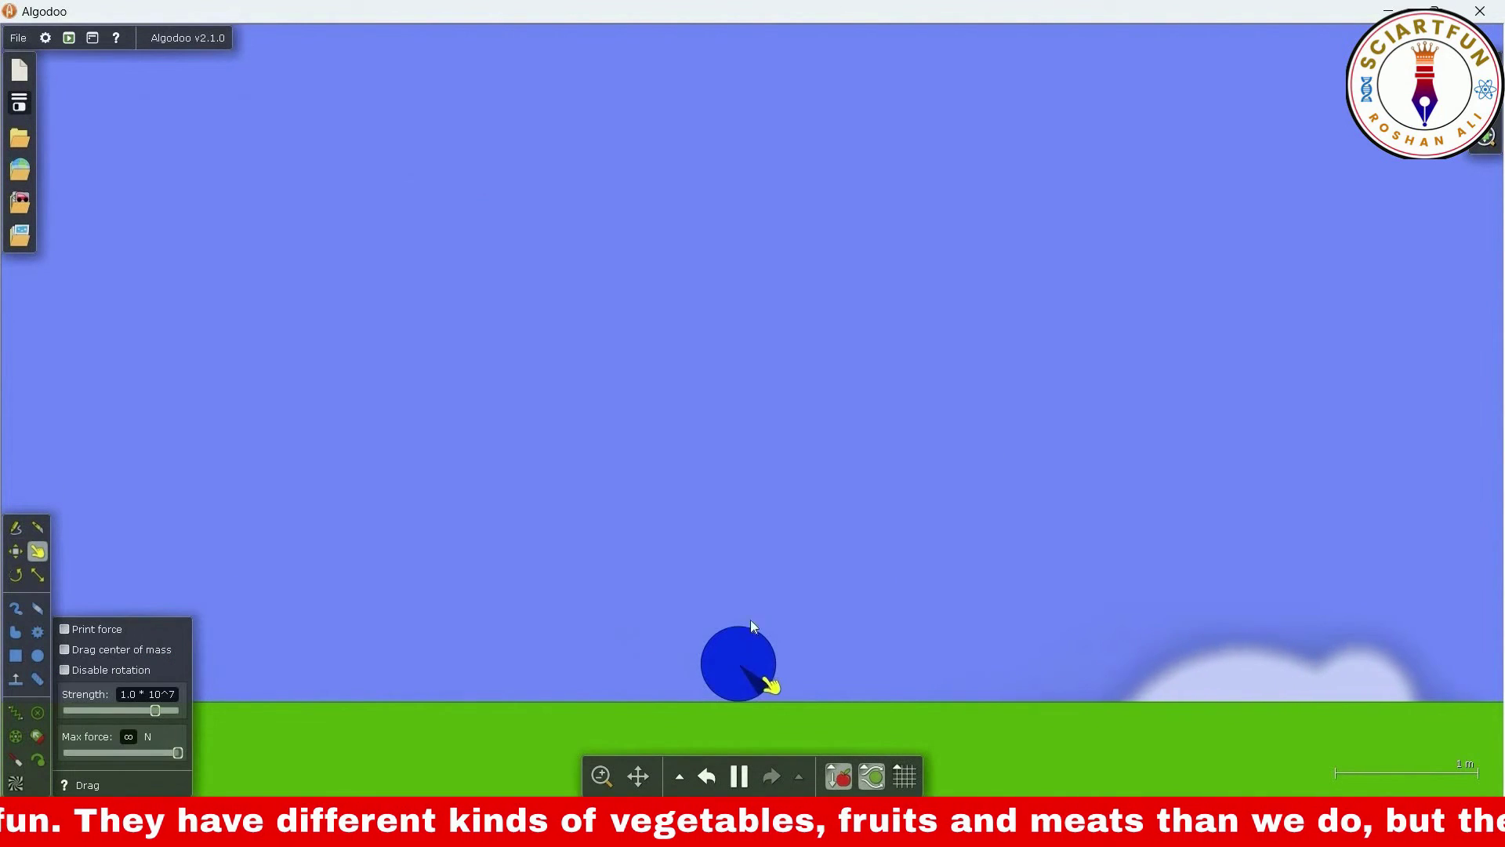
{"action": "left_click_drag", "start_coordinate": [750, 624], "coordinate": [700, 323]}
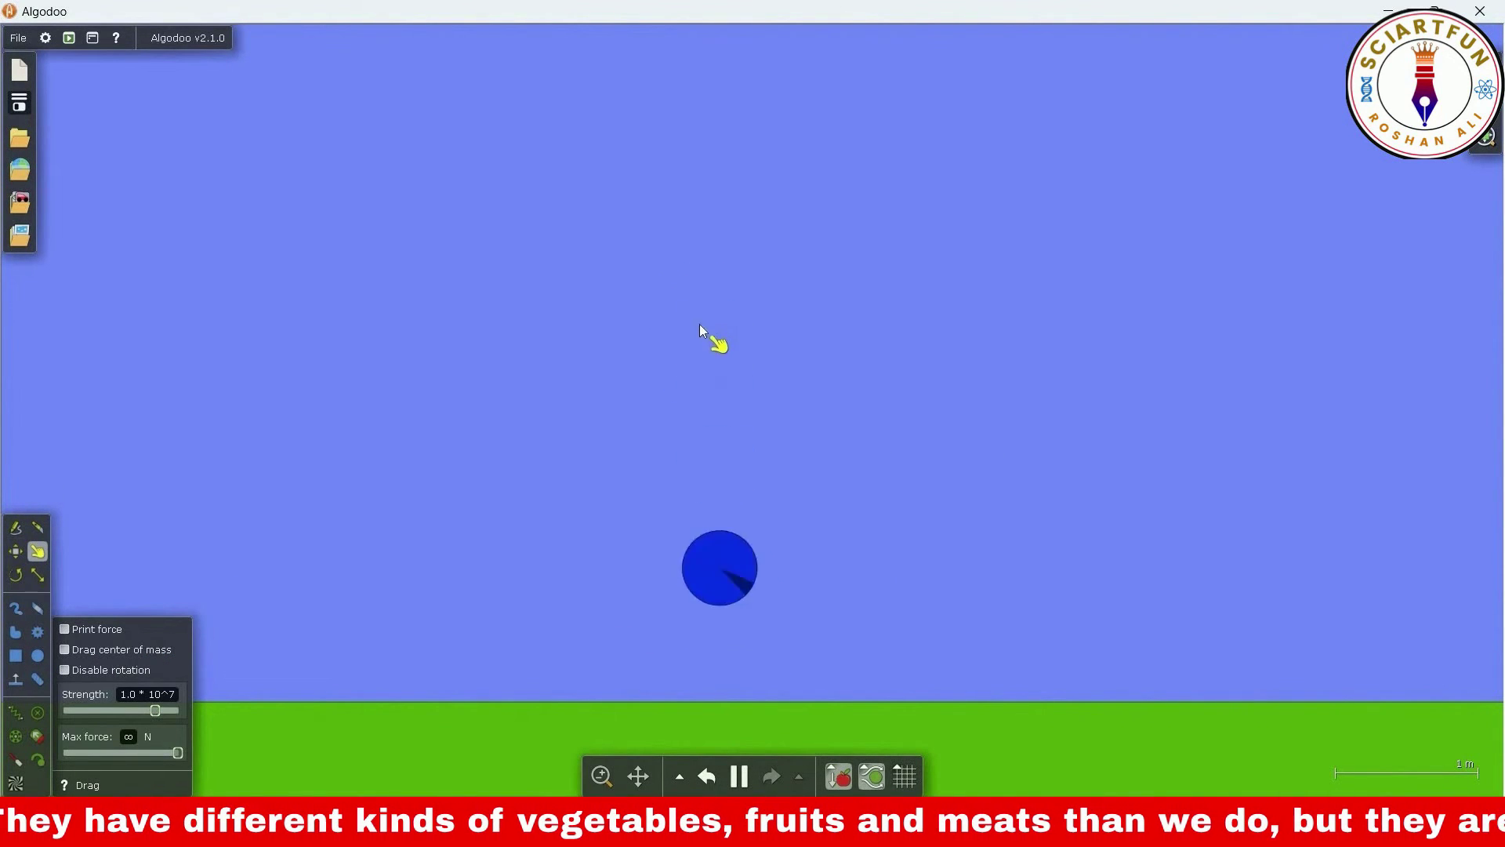
Draw a box about 0.64 m by 0.38 m on the ground left of the orange circle, and push it towards the circle
{"action": "left_click", "coordinate": [24, 657]}
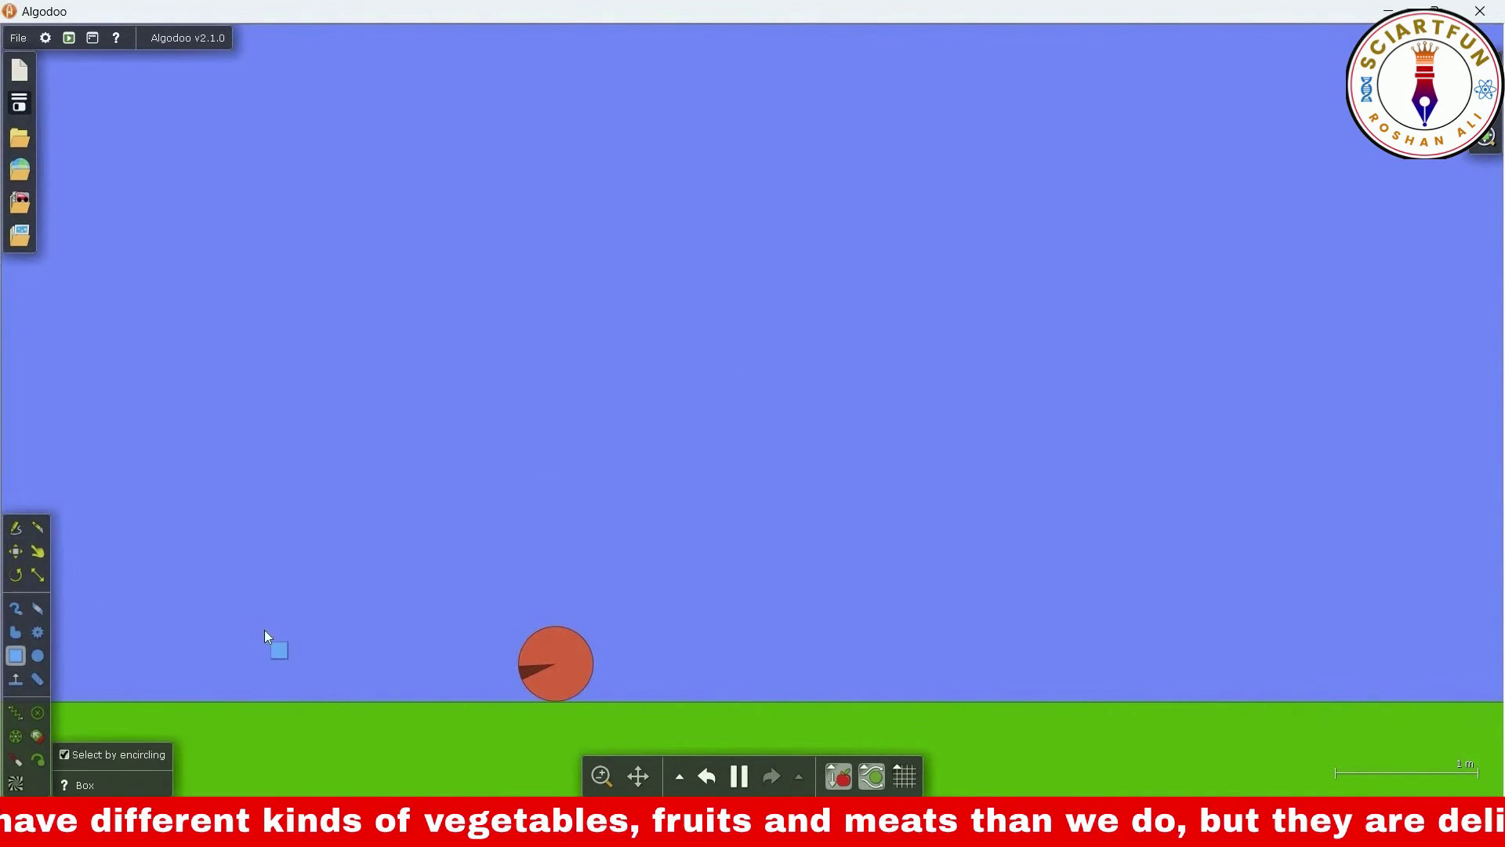
{"action": "left_click_drag", "start_coordinate": [353, 688], "coordinate": [350, 679]}
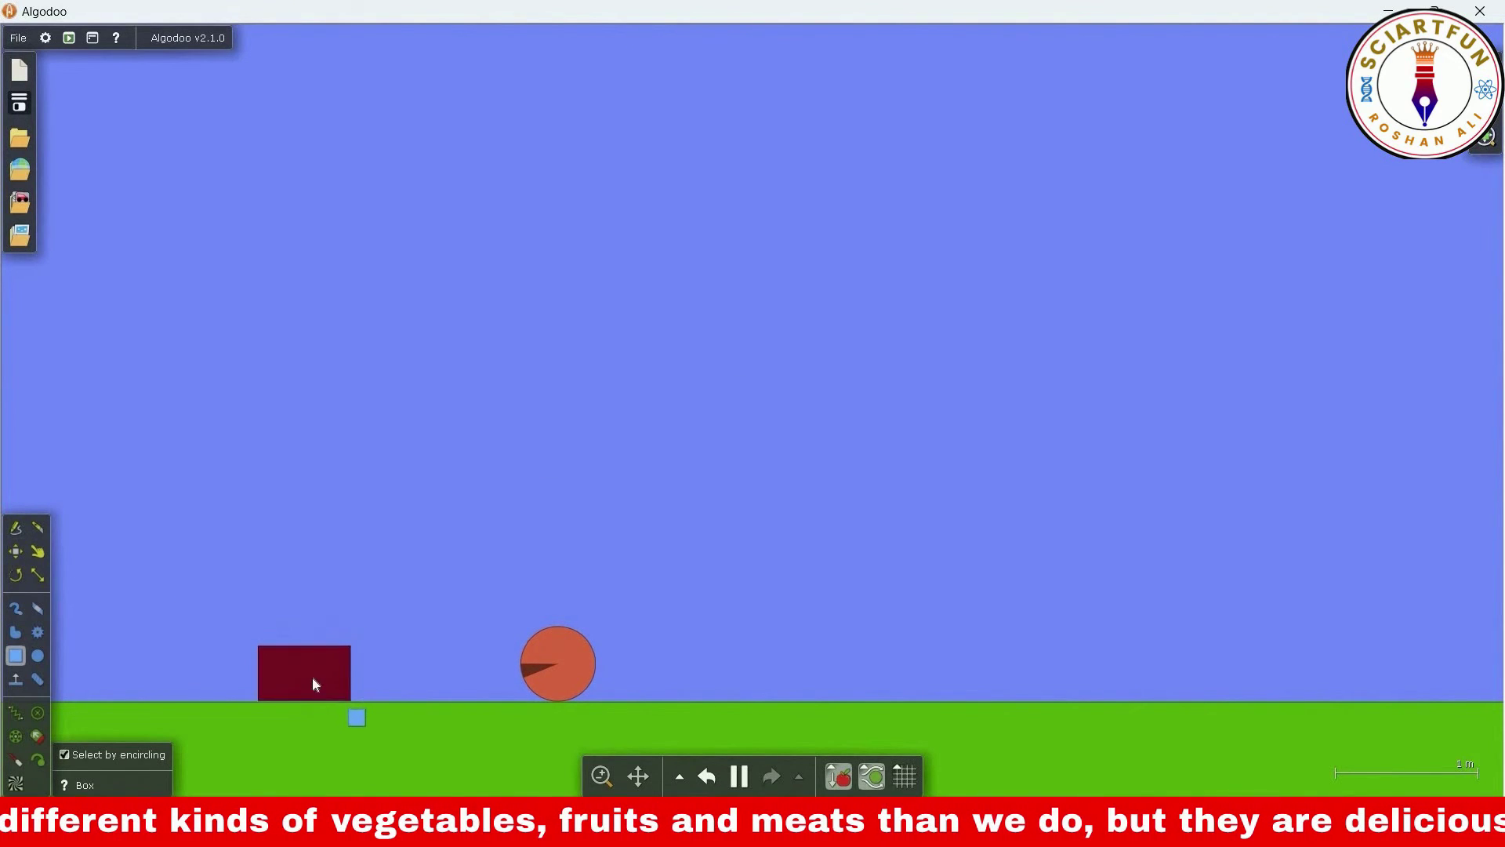
{"action": "key", "text": "d"}
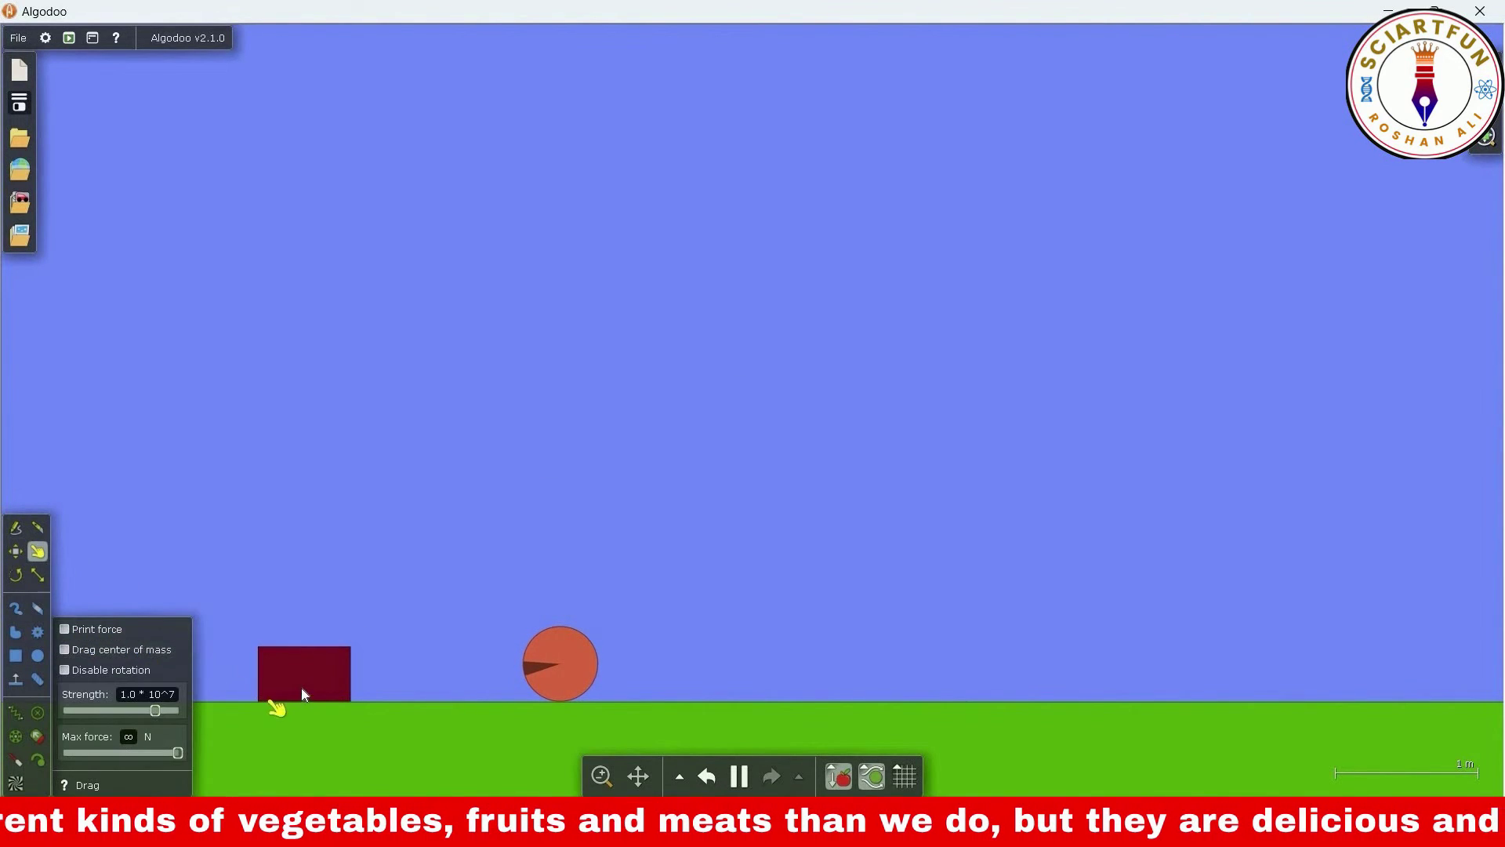
{"action": "left_click_drag", "start_coordinate": [337, 682], "coordinate": [486, 693]}
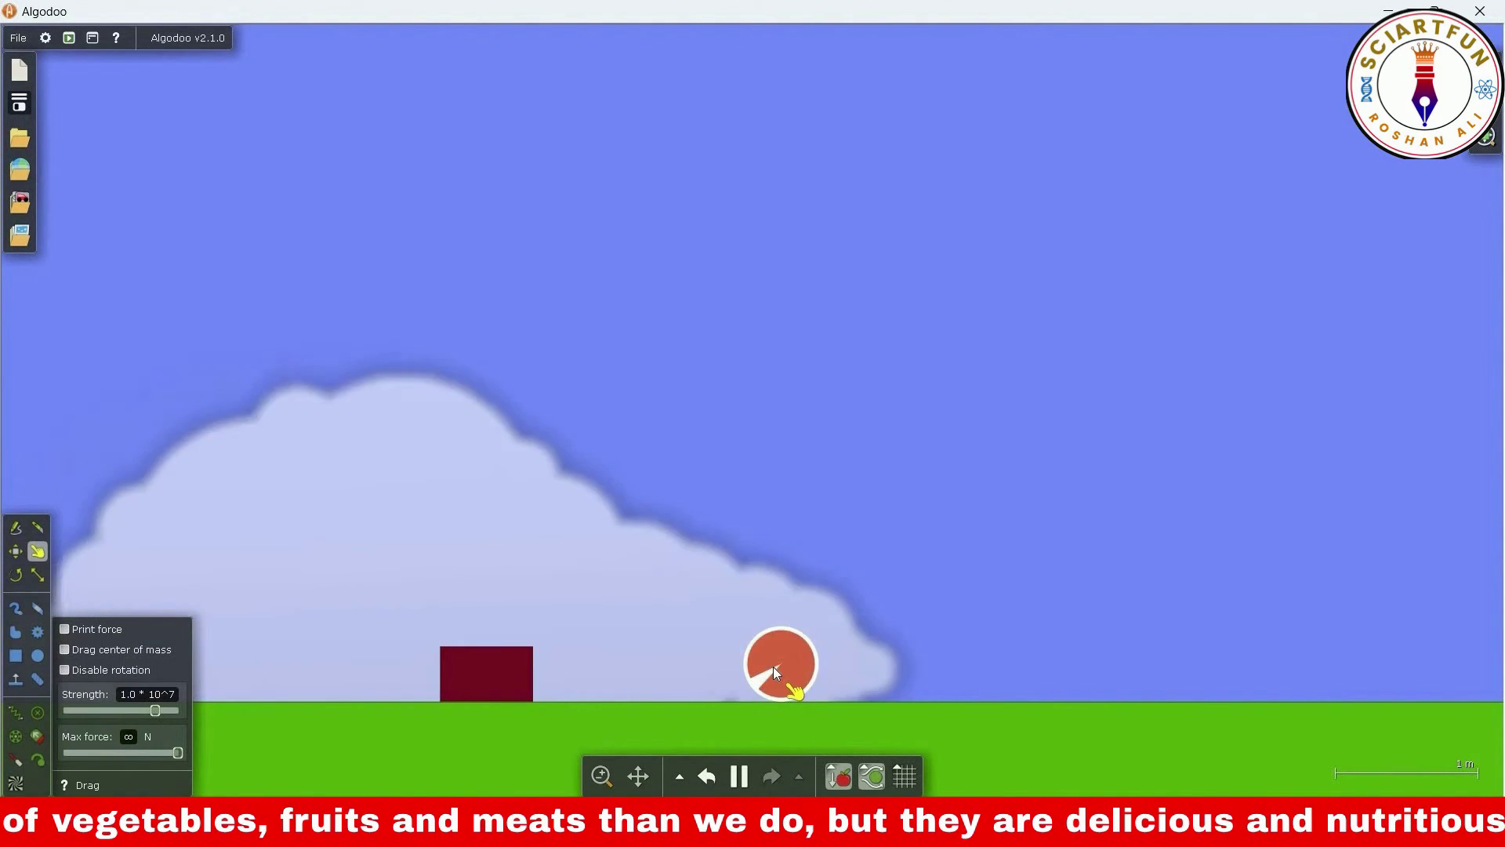
Check the orange circle's restitution in its script properties, and push the dark red box into the circle
{"action": "right_click", "coordinate": [776, 667]}
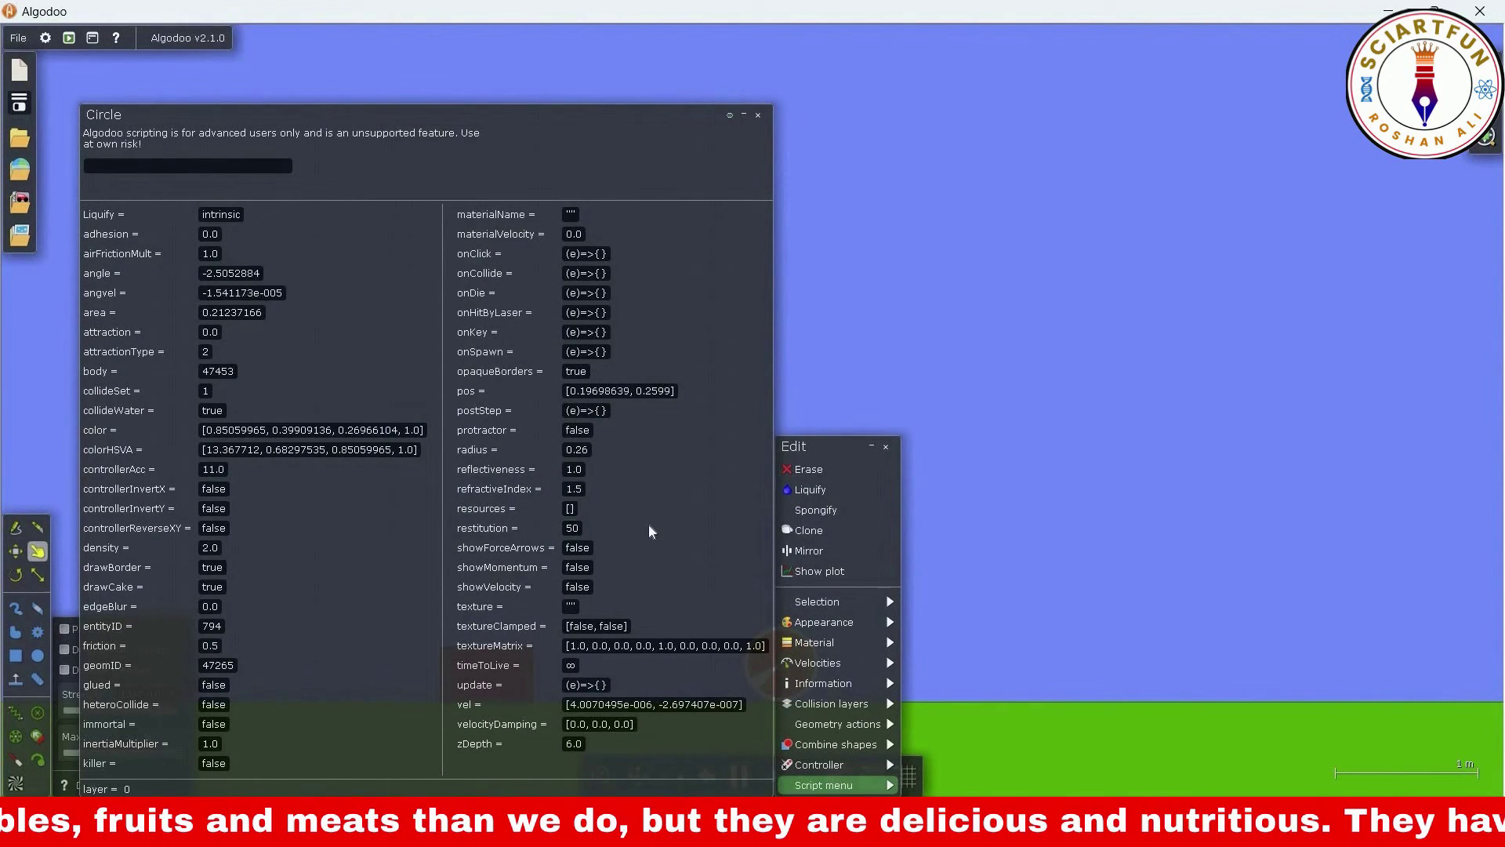
{"action": "key", "text": "Escape"}
{"action": "left_click_drag", "start_coordinate": [508, 698], "coordinate": [714, 682]}
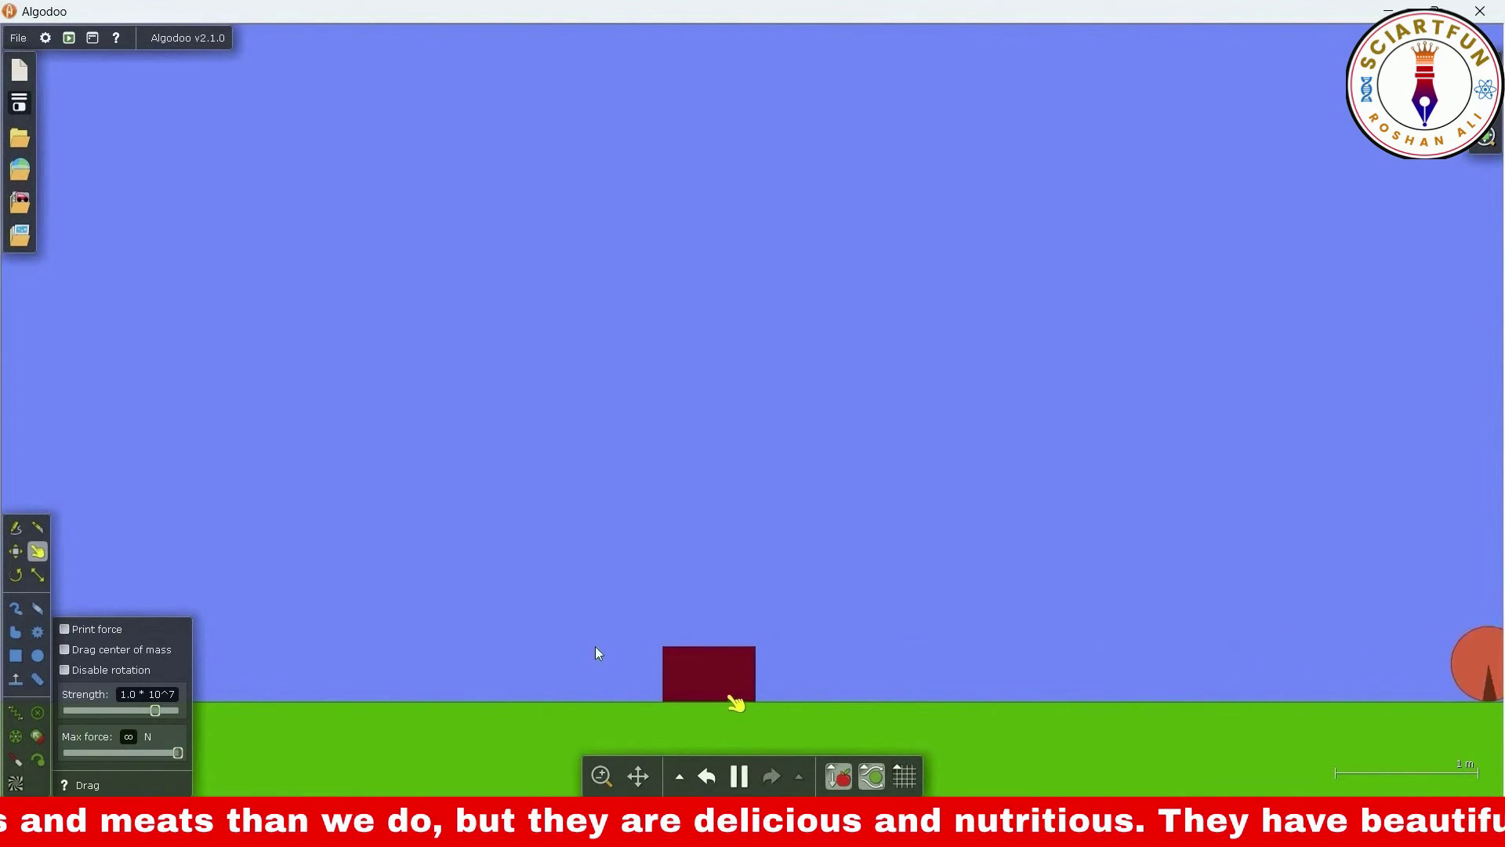
Draw a circle with a radius of about 0.19 m just right of the box, and open its script properties
{"action": "left_click", "coordinate": [38, 655]}
{"action": "left_click_drag", "start_coordinate": [806, 673], "coordinate": [834, 672]}
{"action": "right_click", "coordinate": [811, 673]}
{"action": "left_click", "coordinate": [874, 785]}
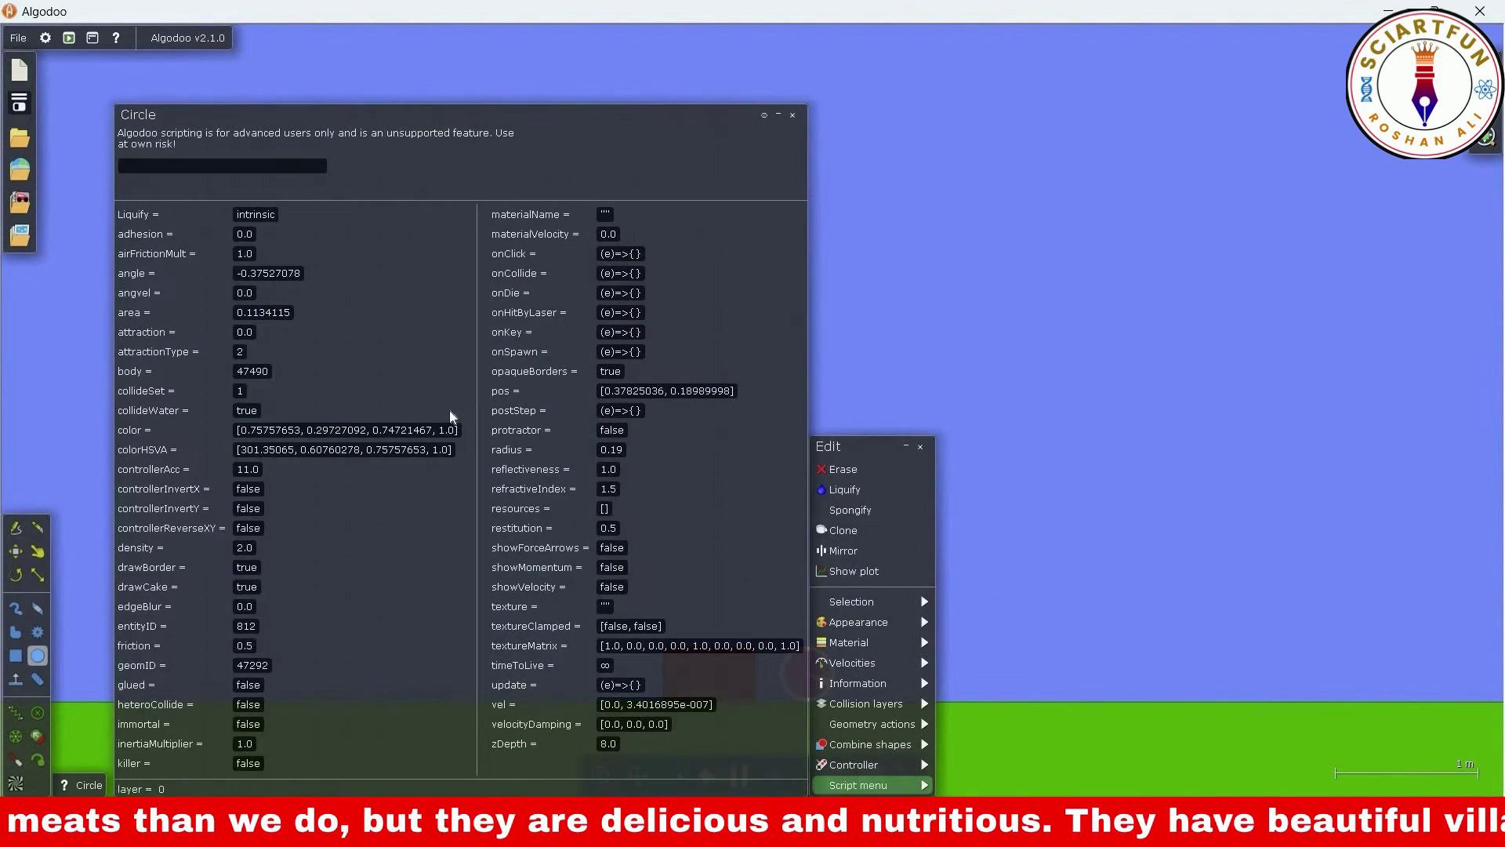
Close the new circle's script properties and push the dark red box into the circle
{"action": "left_click", "coordinate": [1216, 465]}
{"action": "key", "text": "d"}
{"action": "left_click_drag", "start_coordinate": [737, 679], "coordinate": [757, 682]}
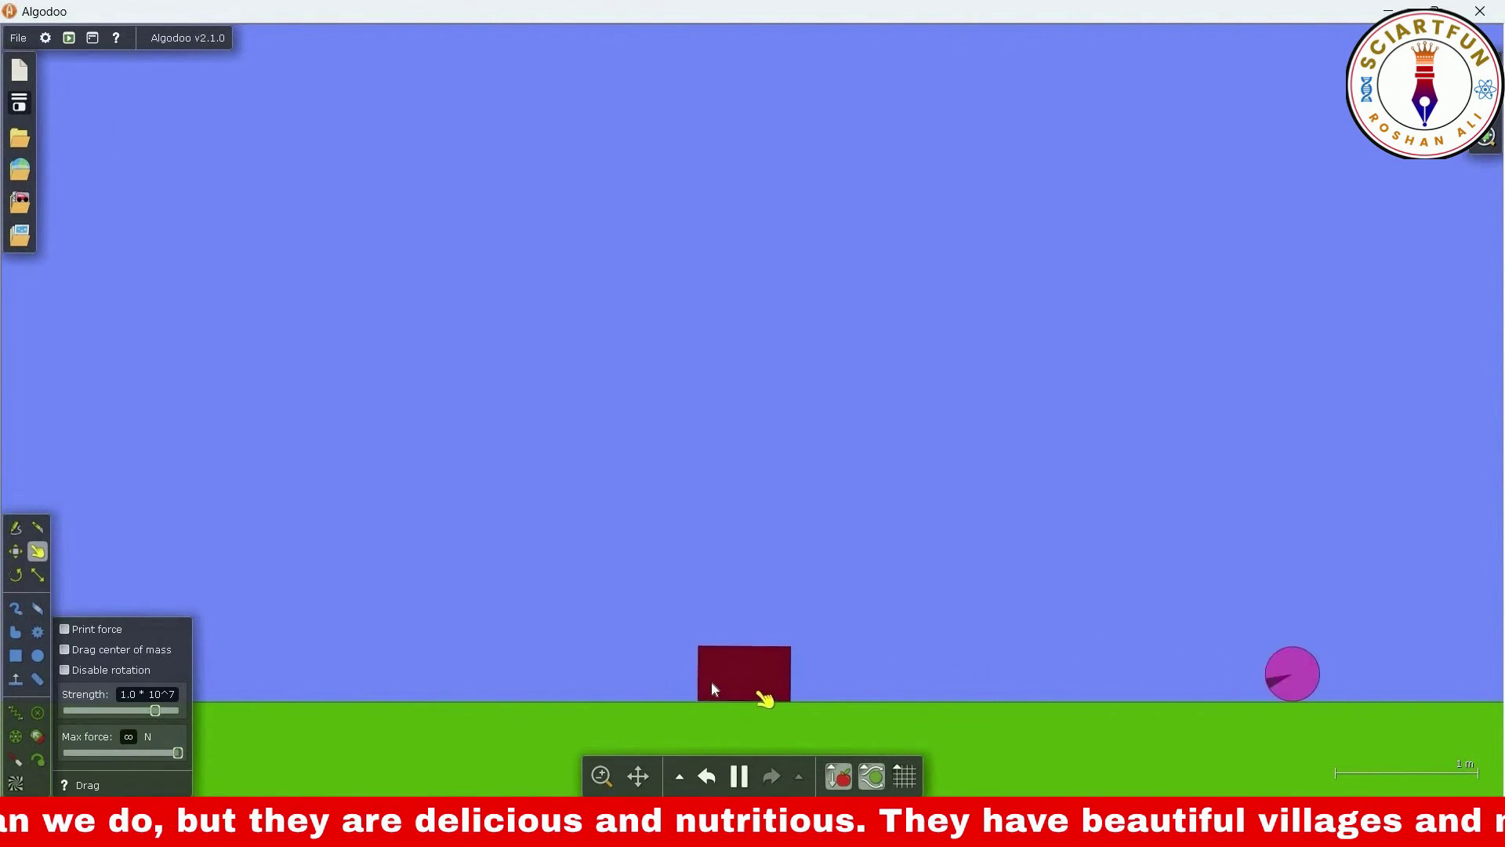
Highlight the texture entry in the WordPad lesson notes and return to Algodoo
{"action": "key", "text": "alt+Tab"}
{"action": "left_click_drag", "start_coordinate": [609, 561], "coordinate": [789, 583]}
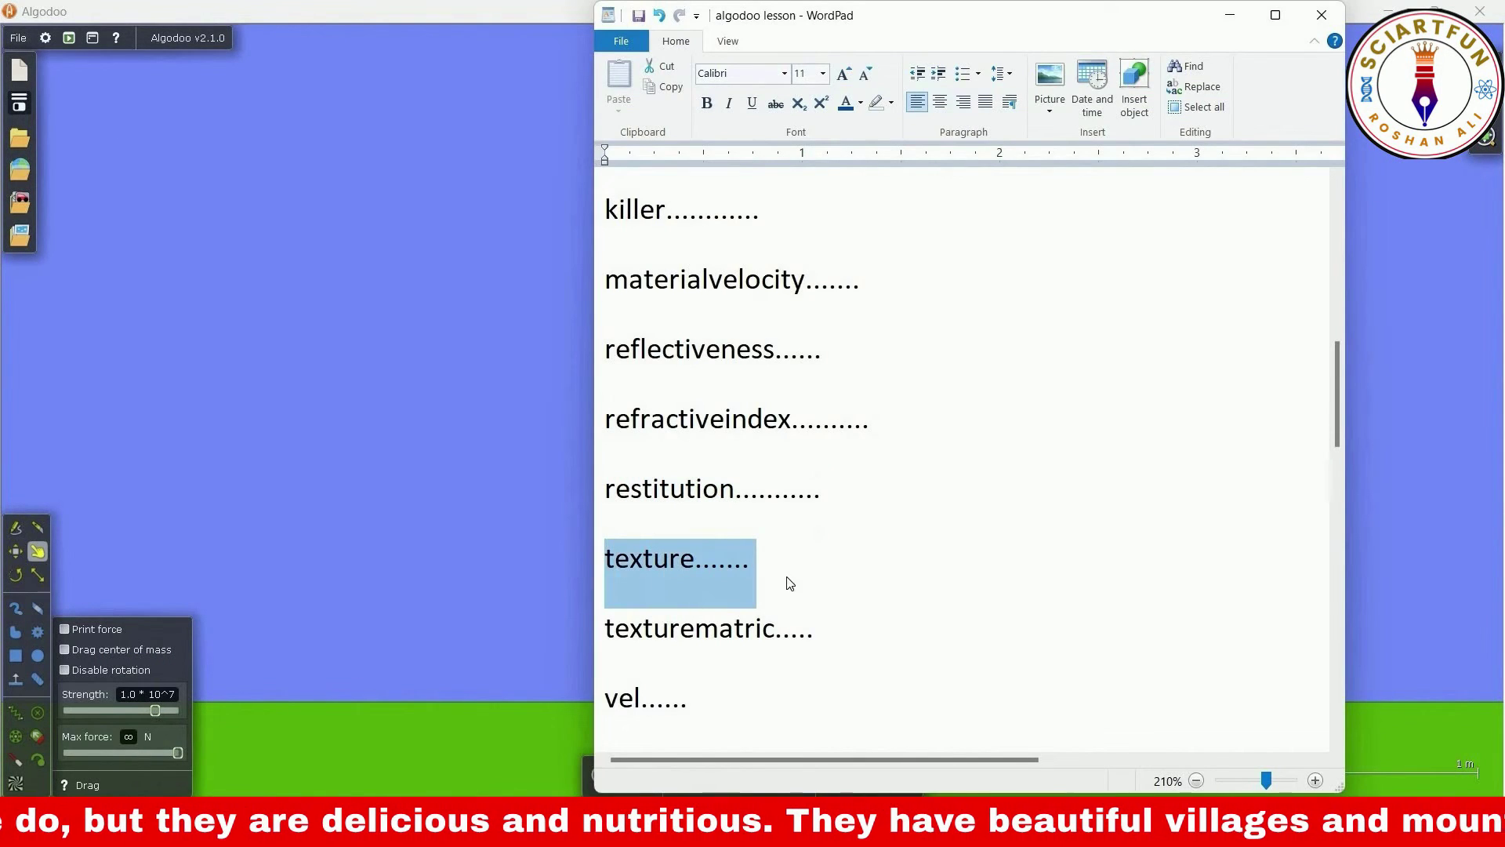
{"action": "left_click", "coordinate": [496, 478]}
Open the dark red box's script properties and enter a rubber image file as its texture
{"action": "right_click", "coordinate": [741, 674]}
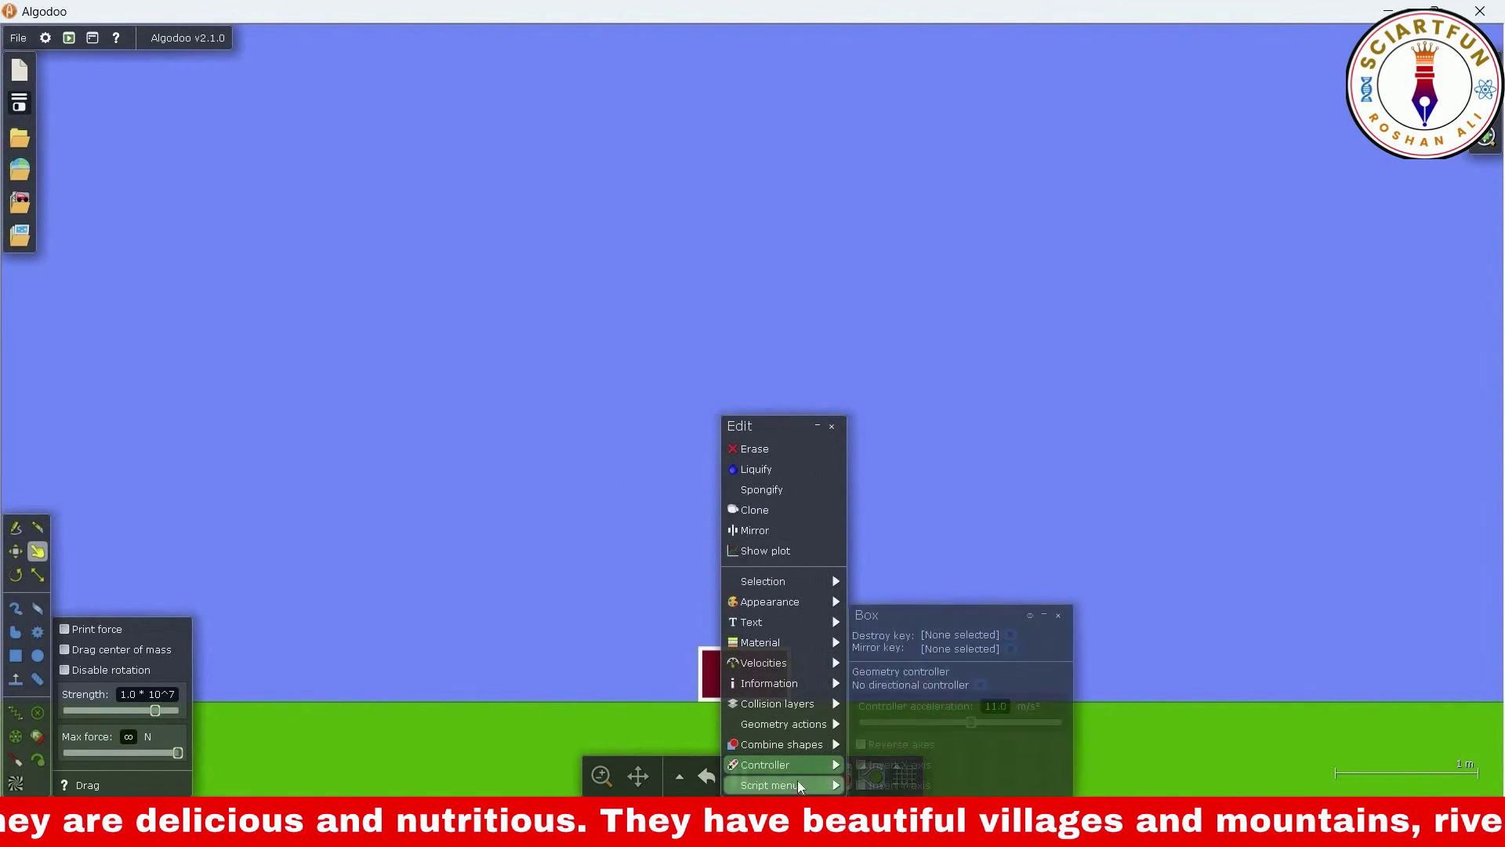
{"action": "left_click", "coordinate": [797, 779]}
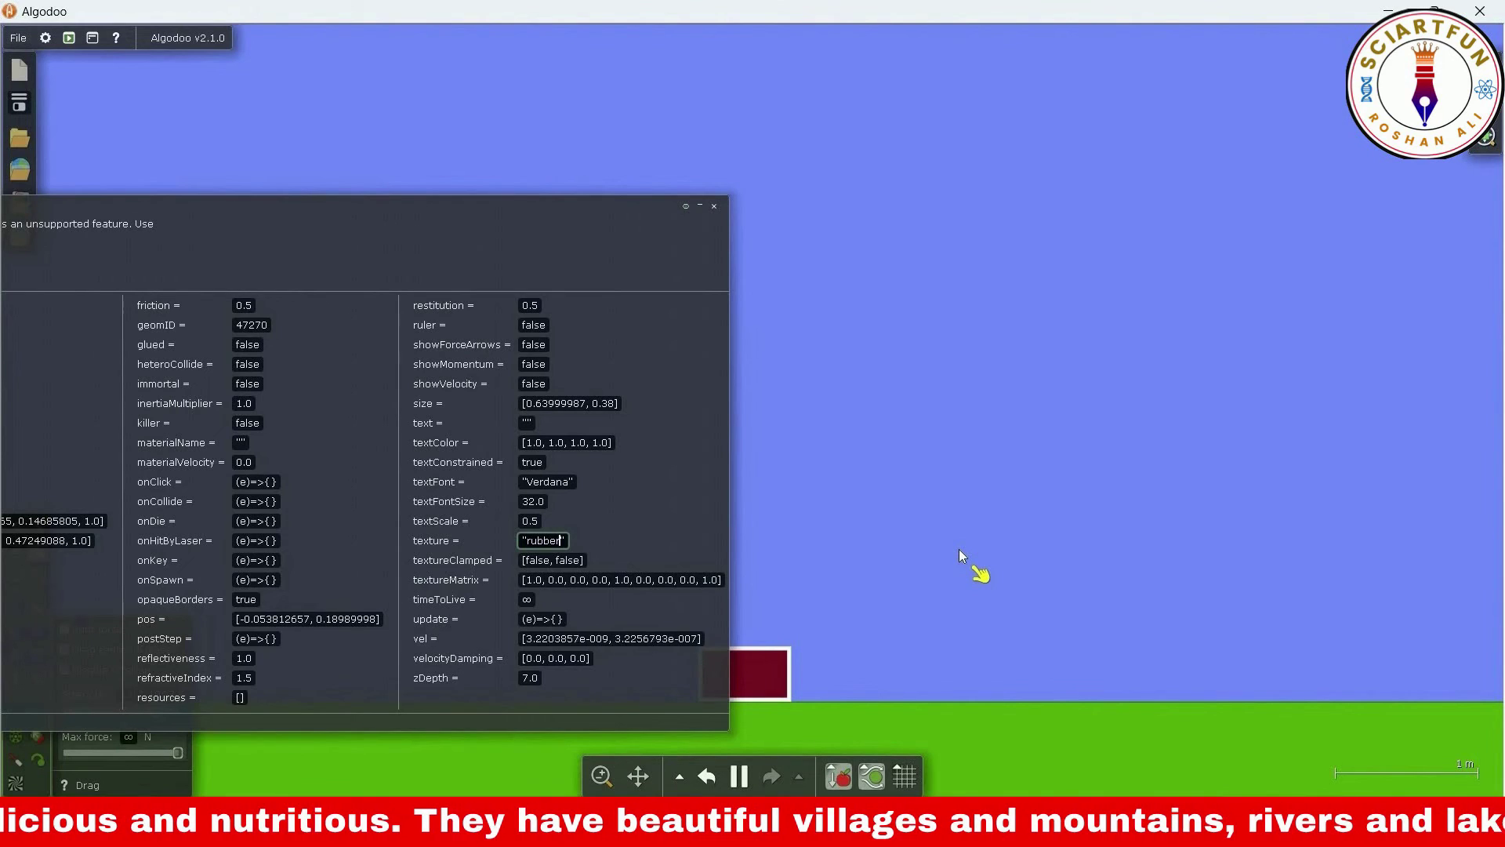
{"action": "type", "text": "g"}
{"action": "key", "text": "Return"}
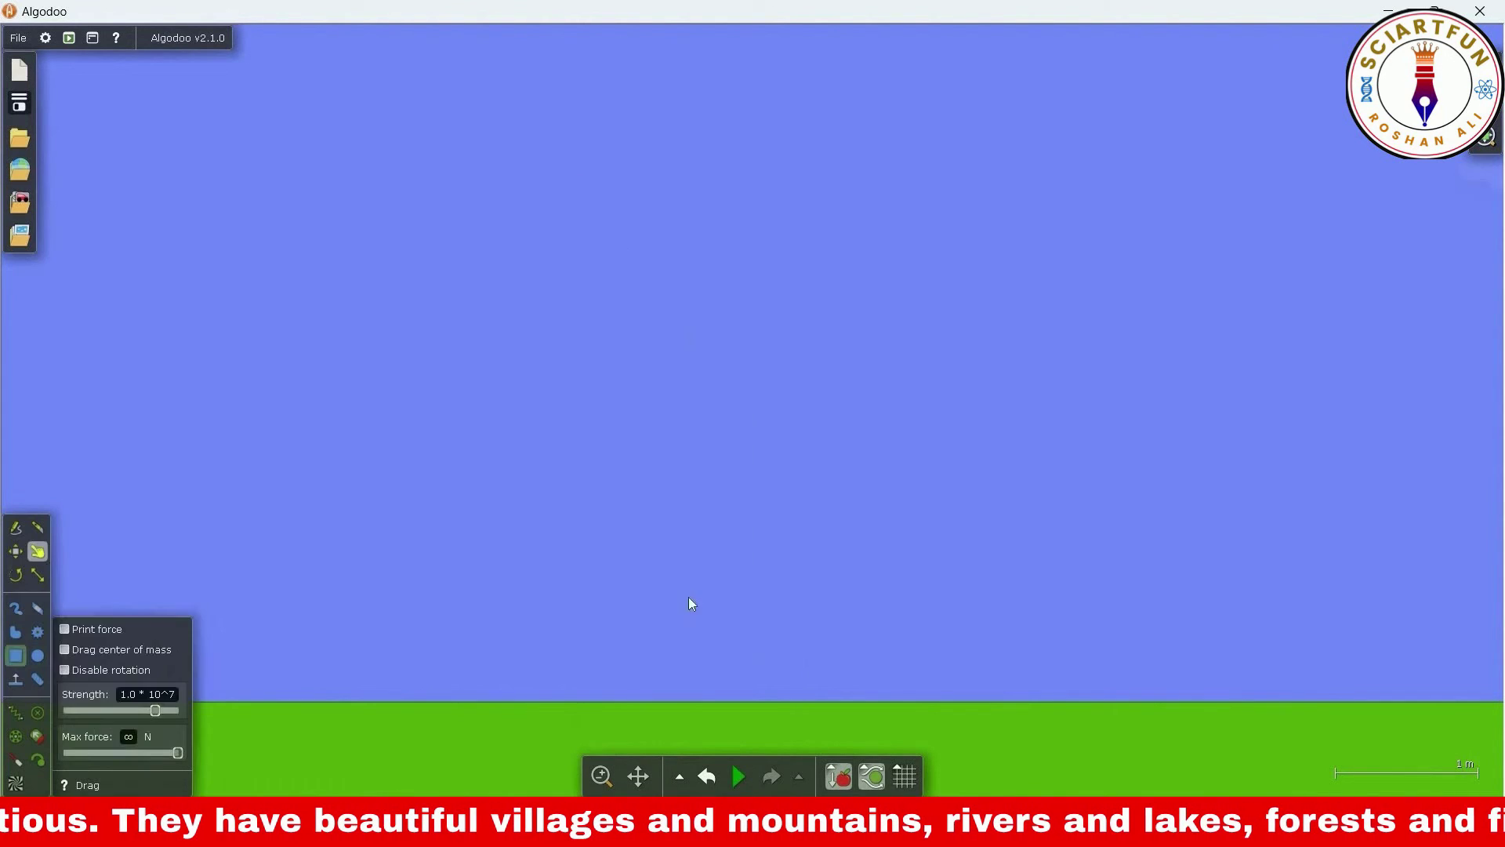
Draw a box about 2.2 m by 0.84 m just above the ground and start the simulation
{"action": "key", "text": "b"}
{"action": "left_click_drag", "start_coordinate": [641, 566], "coordinate": [959, 688]}
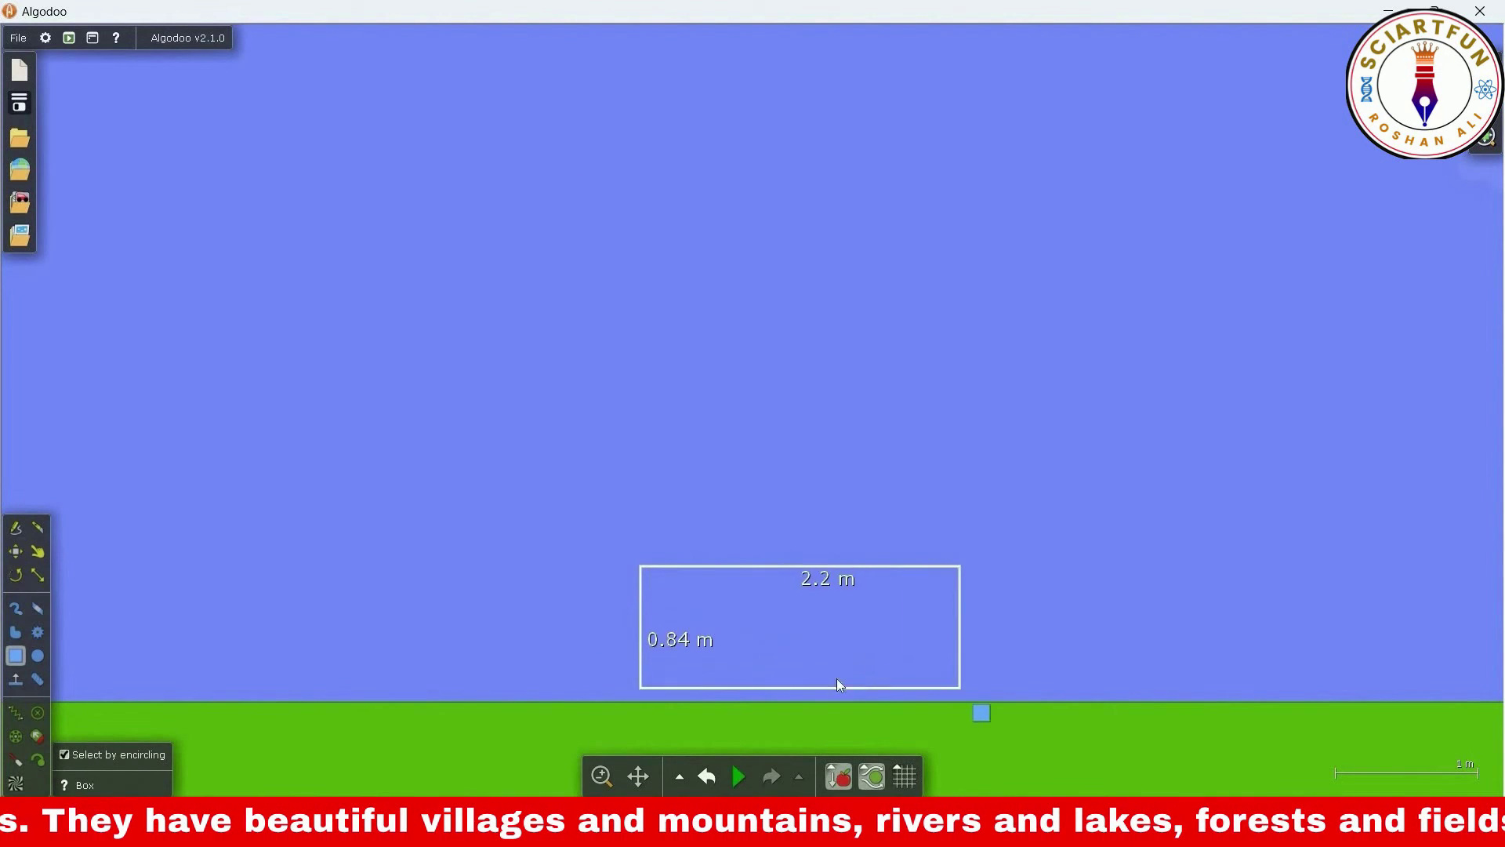
{"action": "key", "text": "space"}
Change the new box's material to Wood, and open its script properties to examine the texture value
{"action": "right_click", "coordinate": [826, 638]}
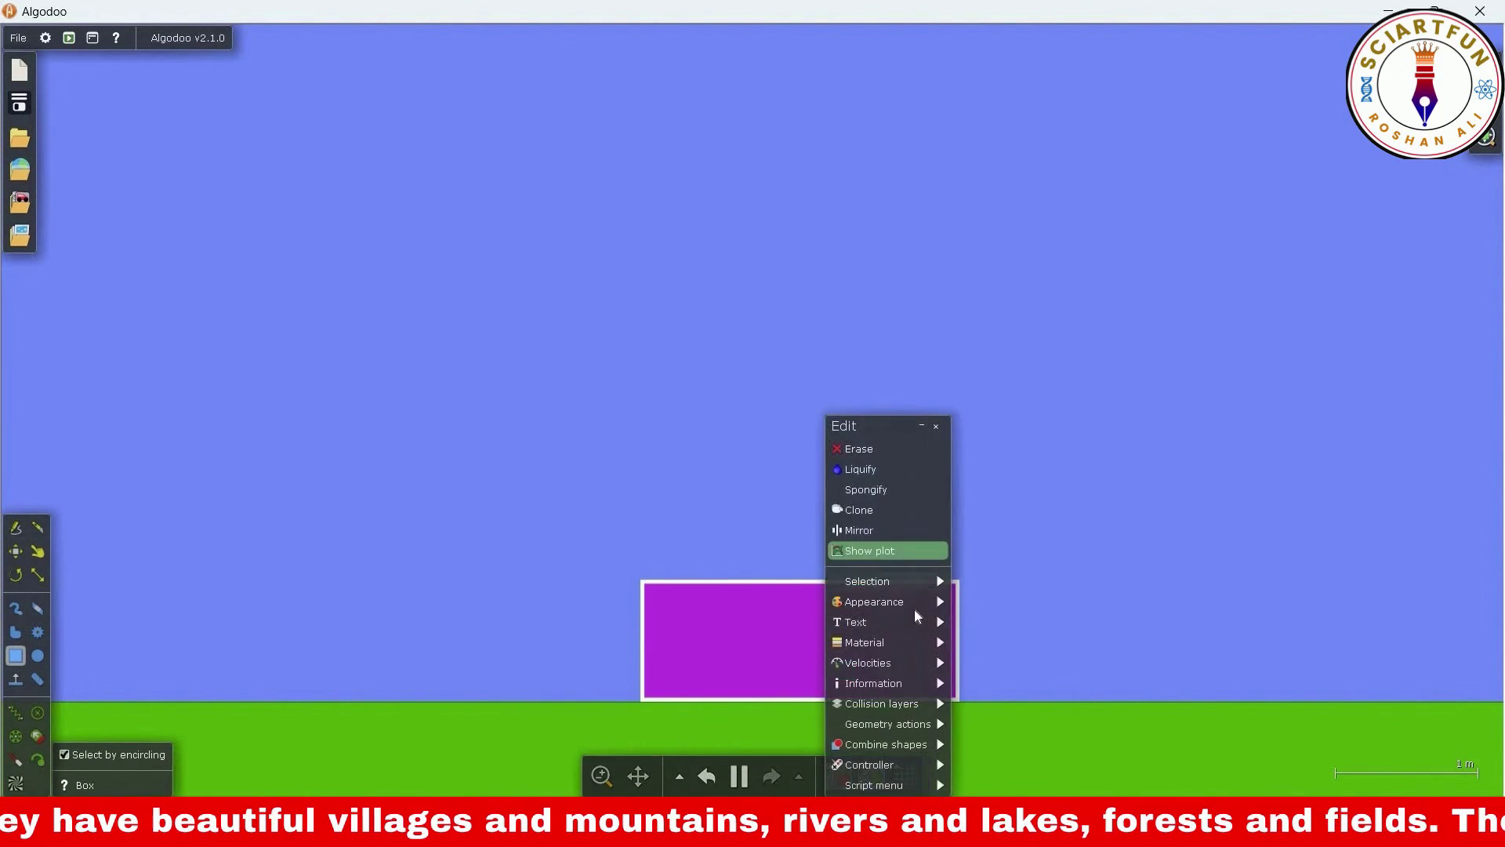
{"action": "mouse_move", "coordinate": [886, 642]}
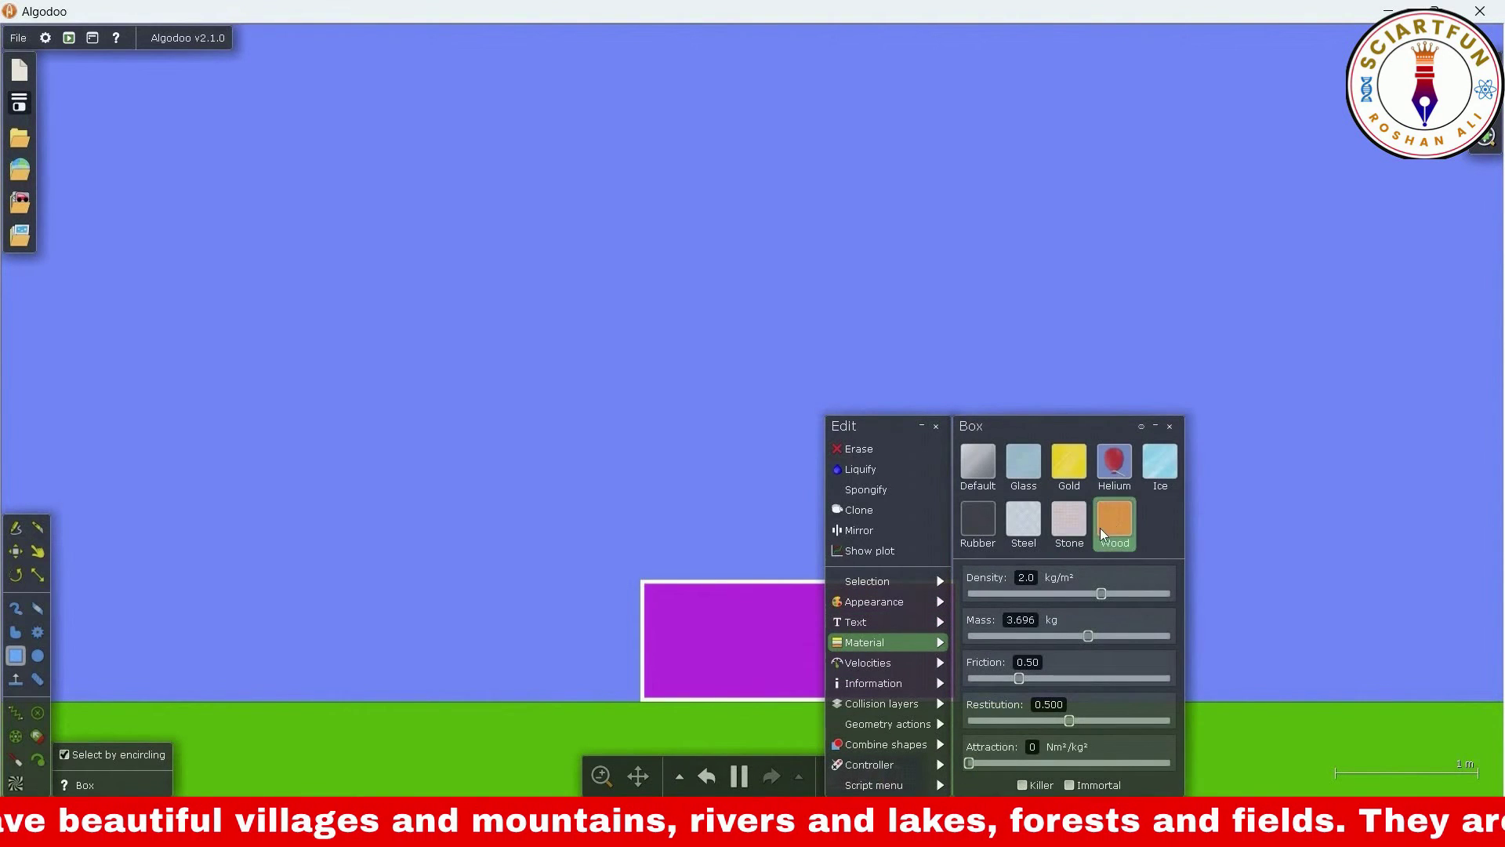
{"action": "left_click", "coordinate": [1100, 532]}
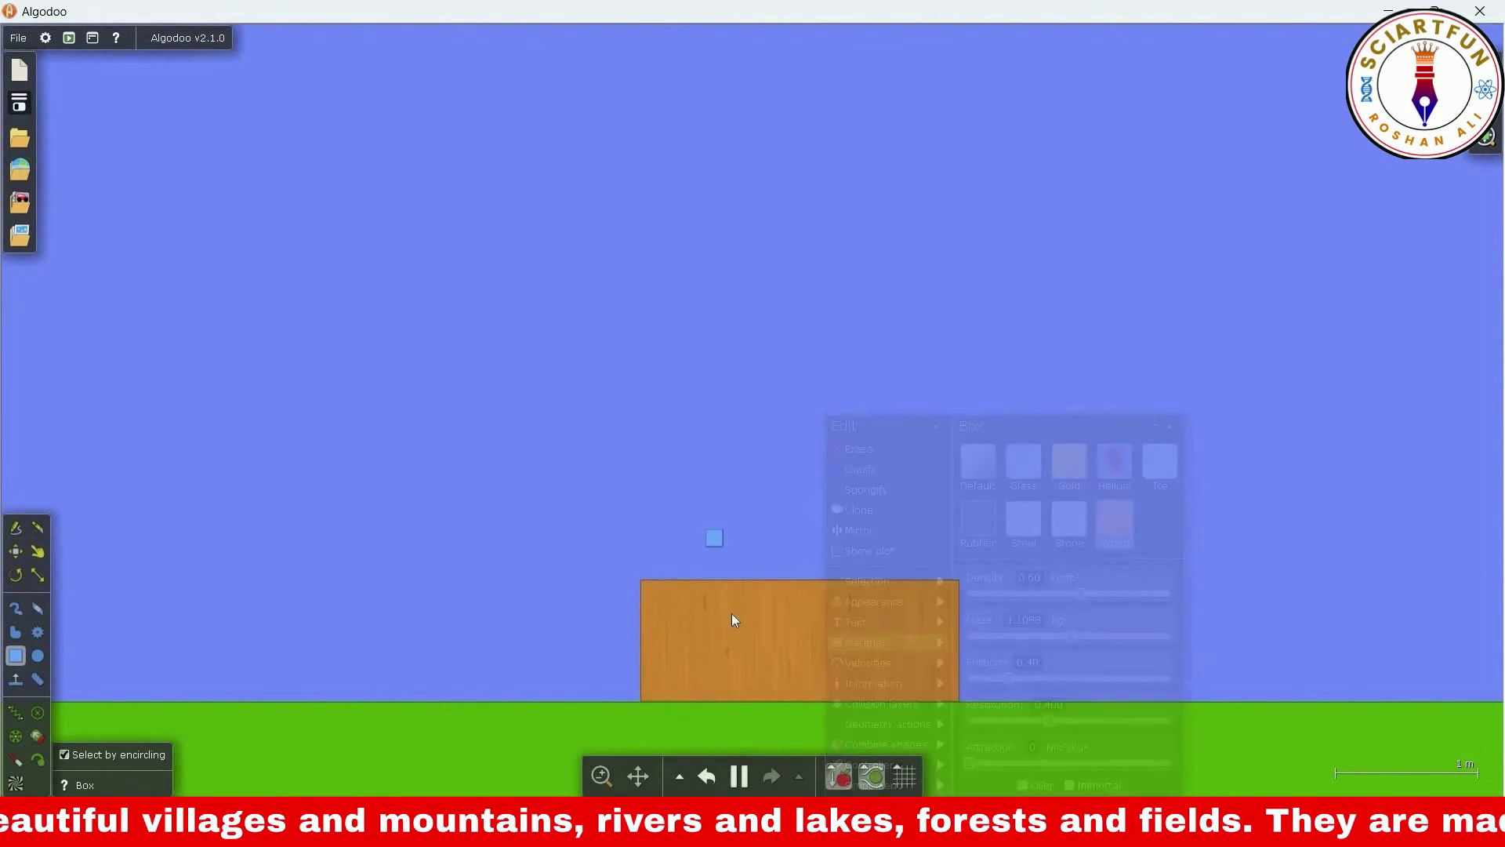
{"action": "right_click", "coordinate": [734, 666]}
{"action": "left_click", "coordinate": [784, 785]}
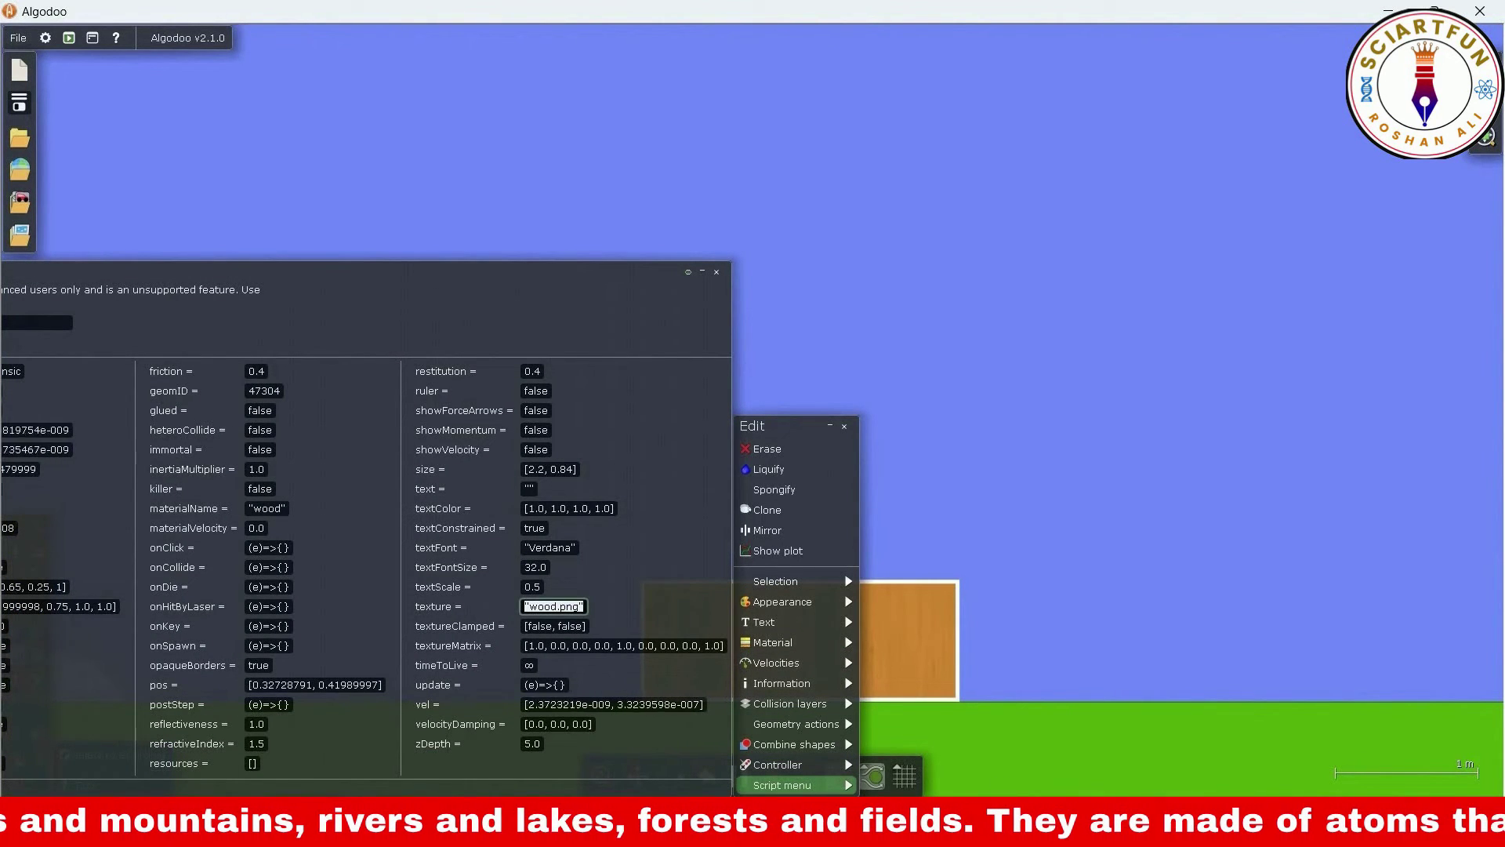
Highlight the texturematric entry in the WordPad lesson notes and return to Algodoo
{"action": "key", "text": "alt+Tab"}
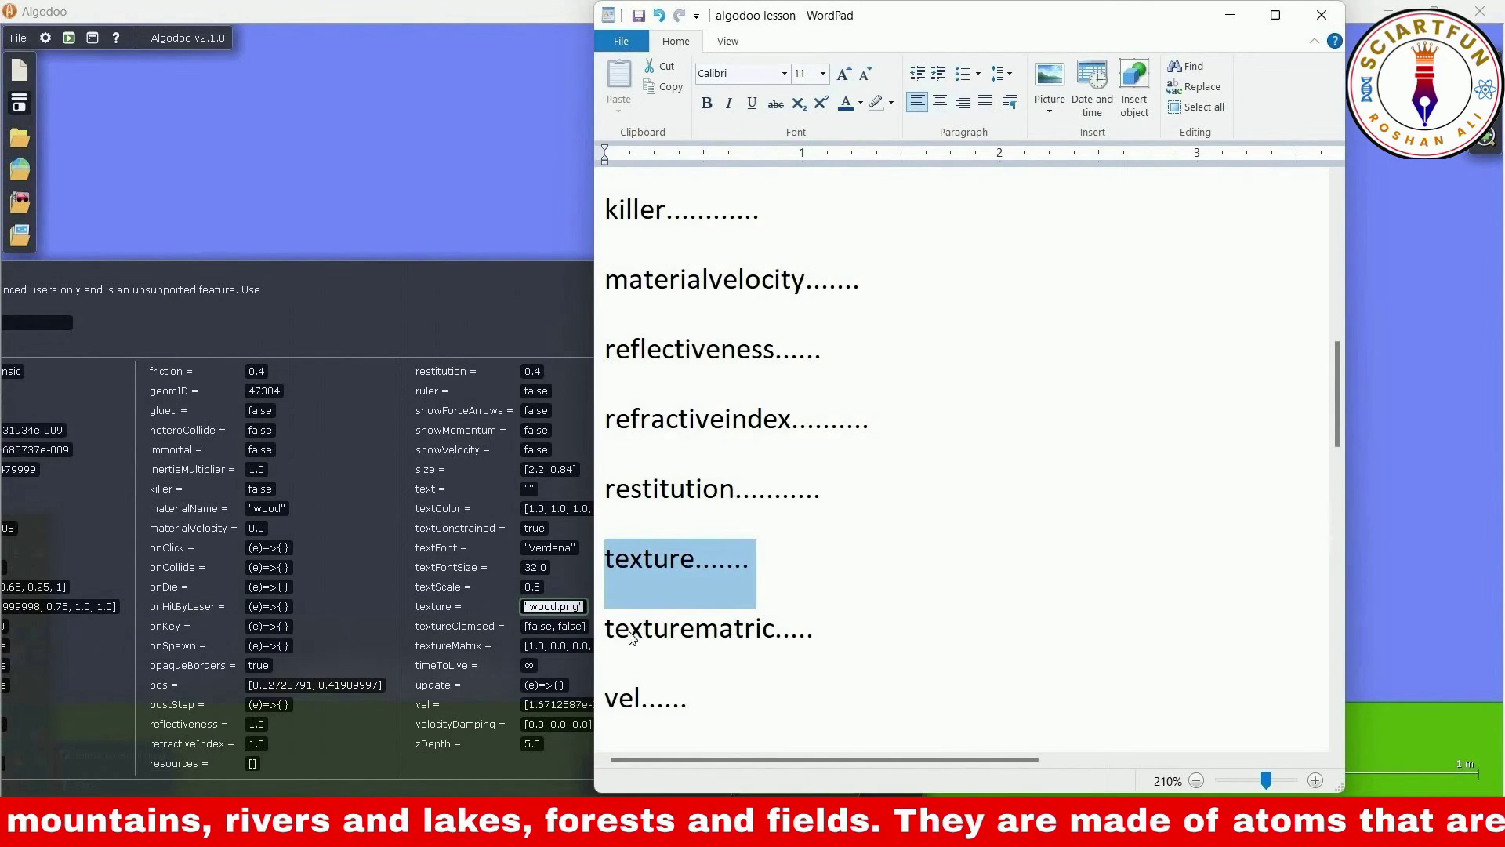
{"action": "left_click_drag", "start_coordinate": [632, 637], "coordinate": [796, 644]}
{"action": "left_click", "coordinate": [580, 481]}
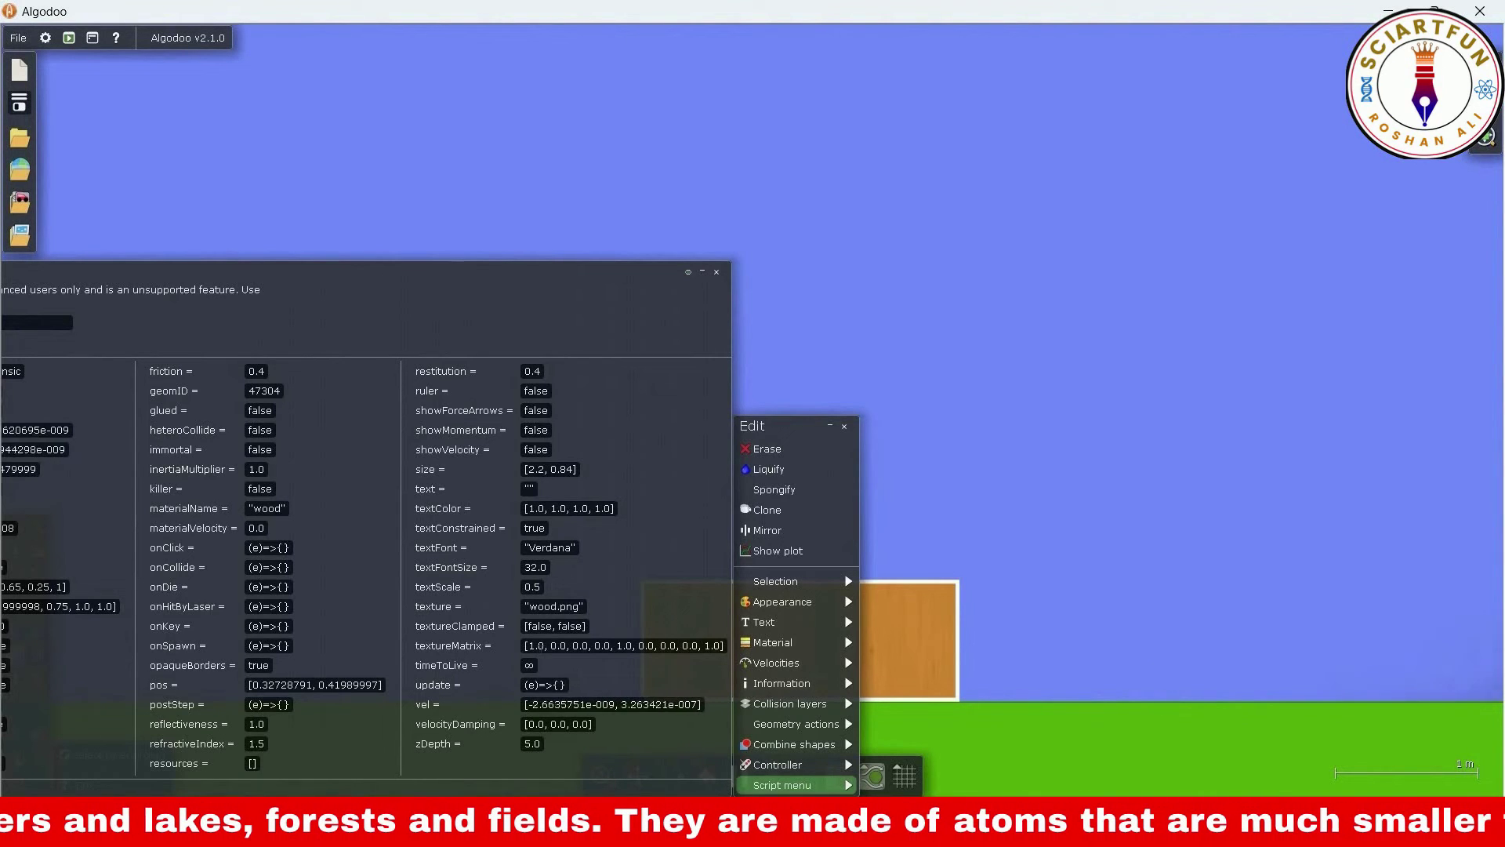
Move the script properties window clear of the wooden box, and set the second and third textureMatrix values to 2
{"action": "left_click_drag", "start_coordinate": [559, 290], "coordinate": [474, 167]}
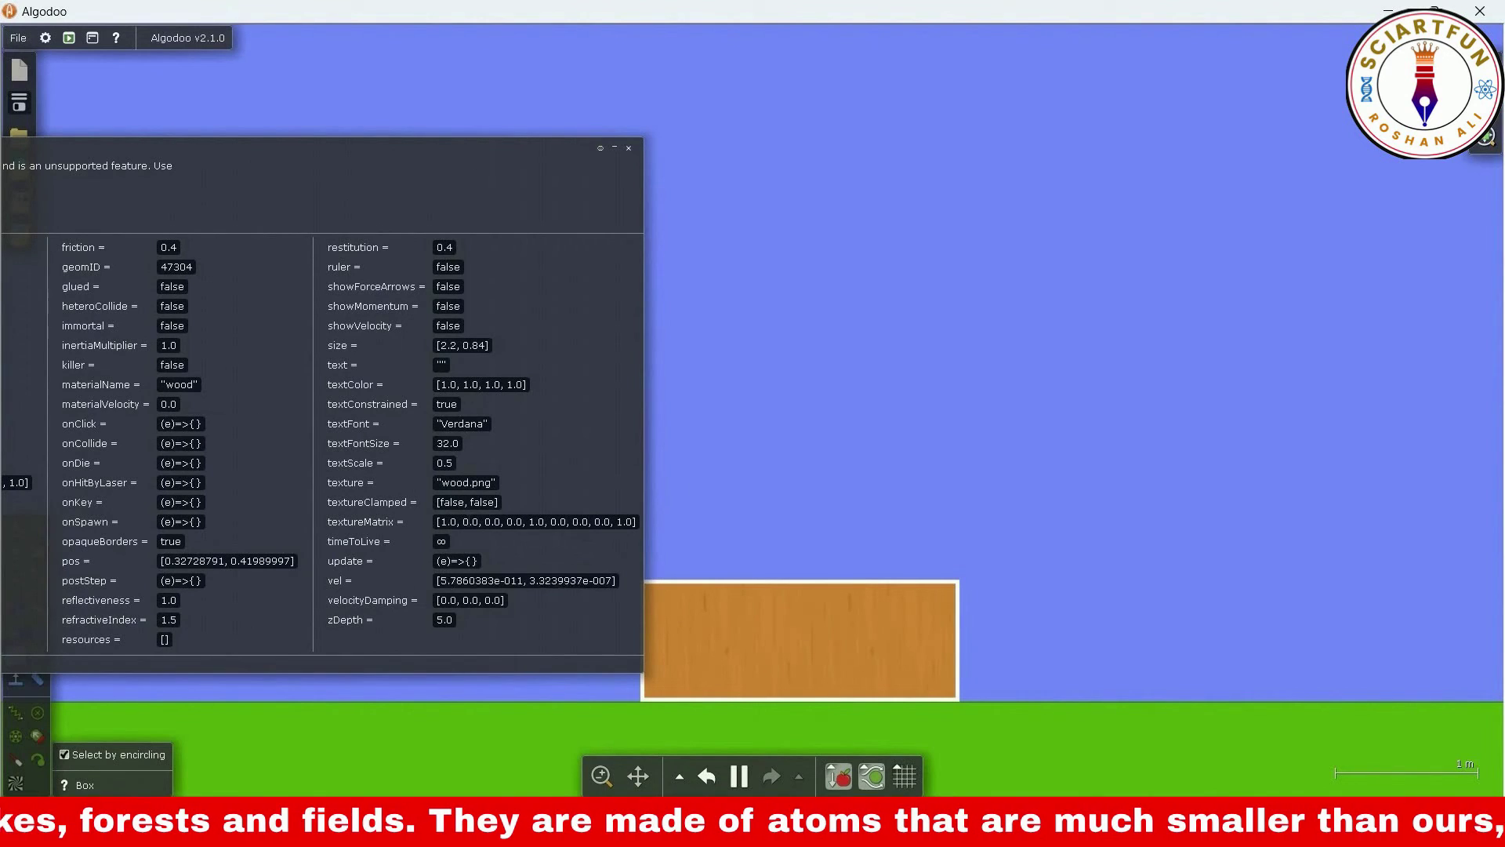
{"action": "key", "text": "BackSpace"}
{"action": "type", "text": "2"}
{"action": "key", "text": "Return"}
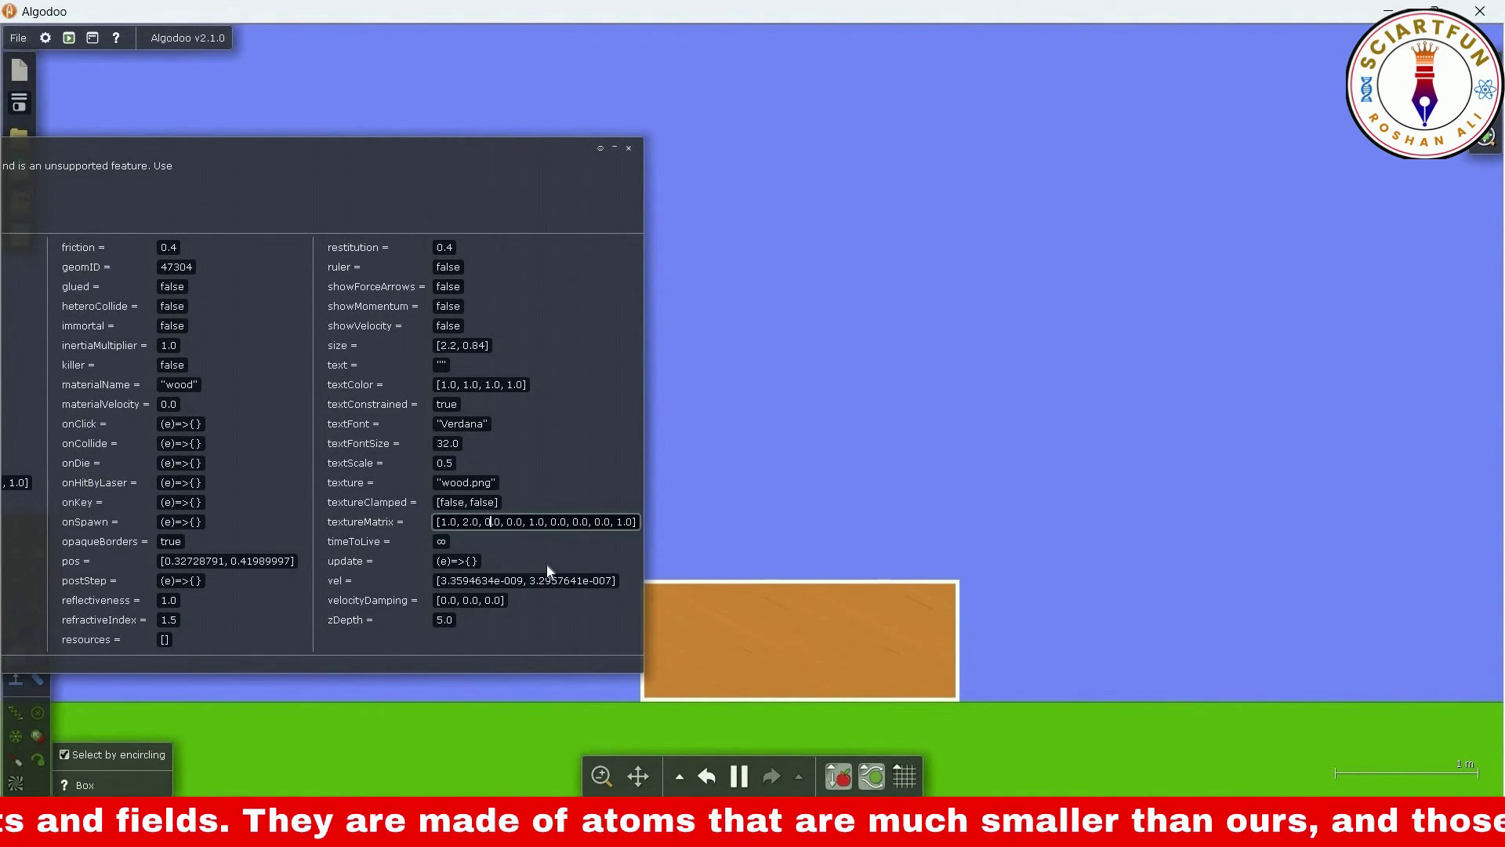
{"action": "key", "text": "BackSpace"}
{"action": "type", "text": "2"}
{"action": "key", "text": "Return"}
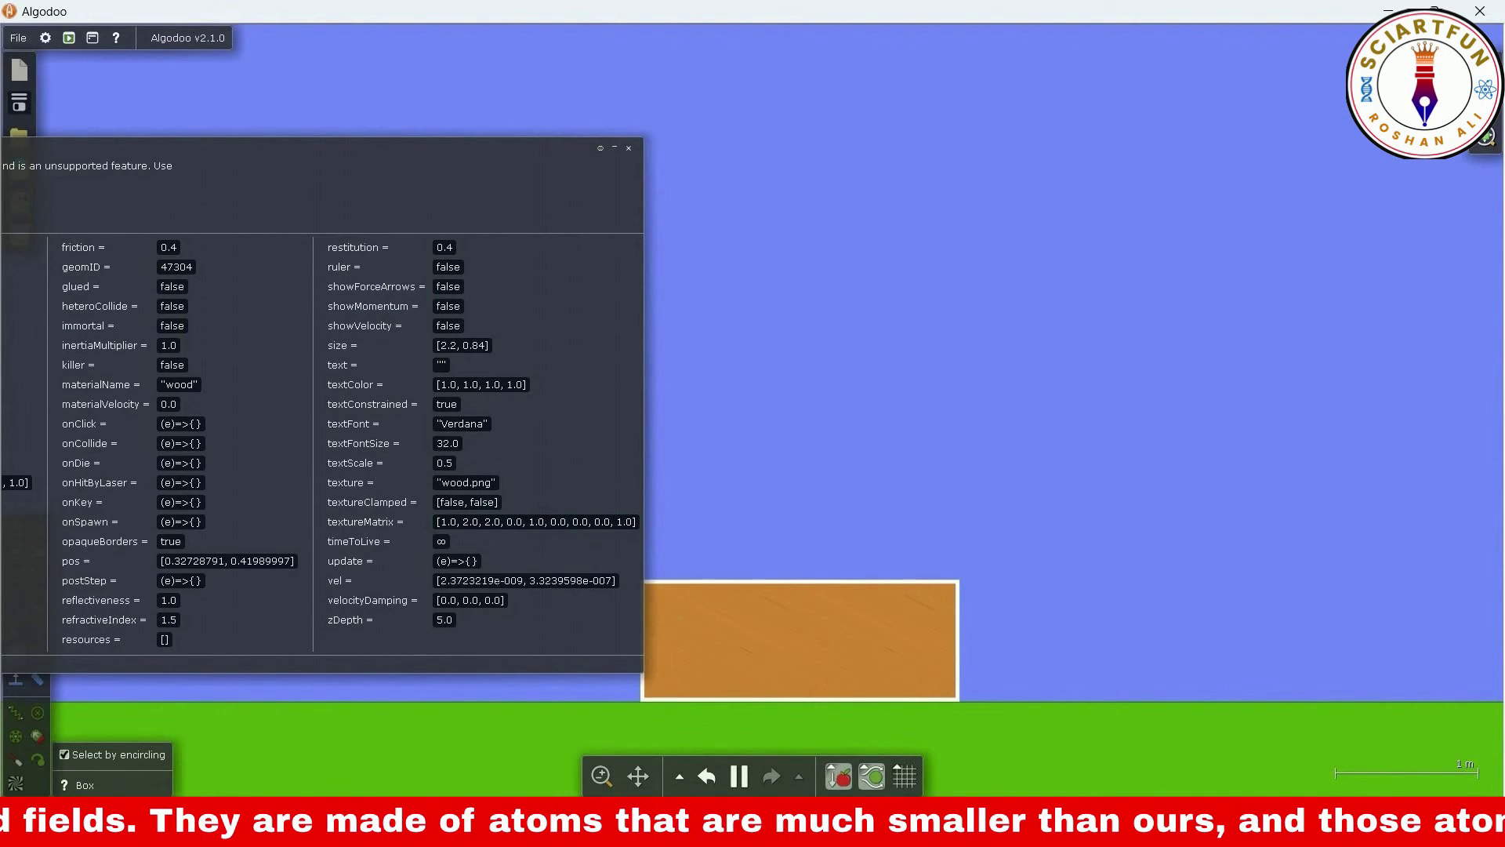
Set the fourth and sixth values of the wooden box's textureMatrix to 1
{"action": "key", "text": "BackSpace"}
{"action": "type", "text": "1"}
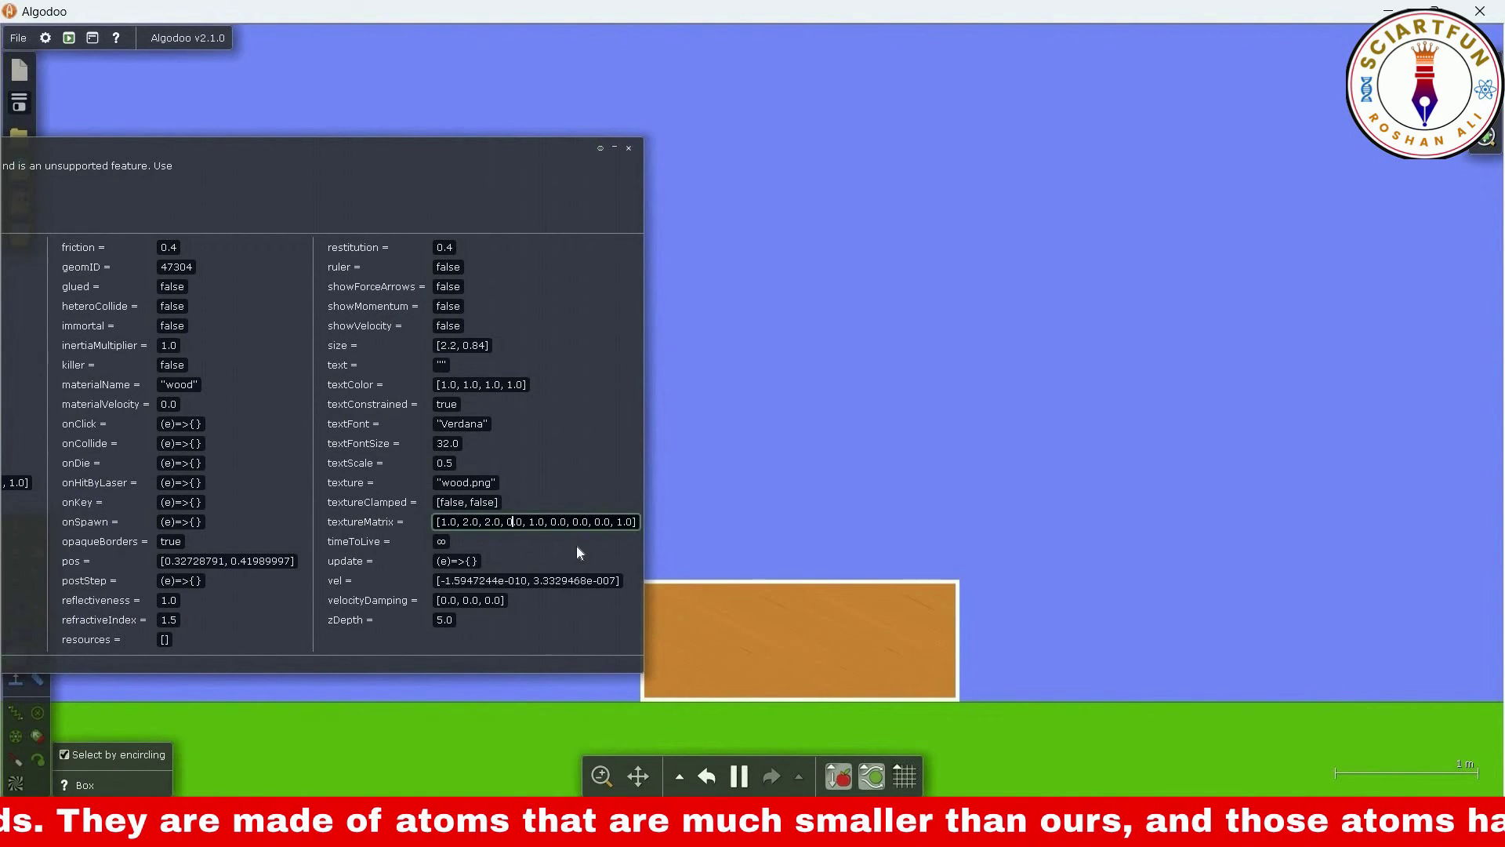
{"action": "key", "text": "Return"}
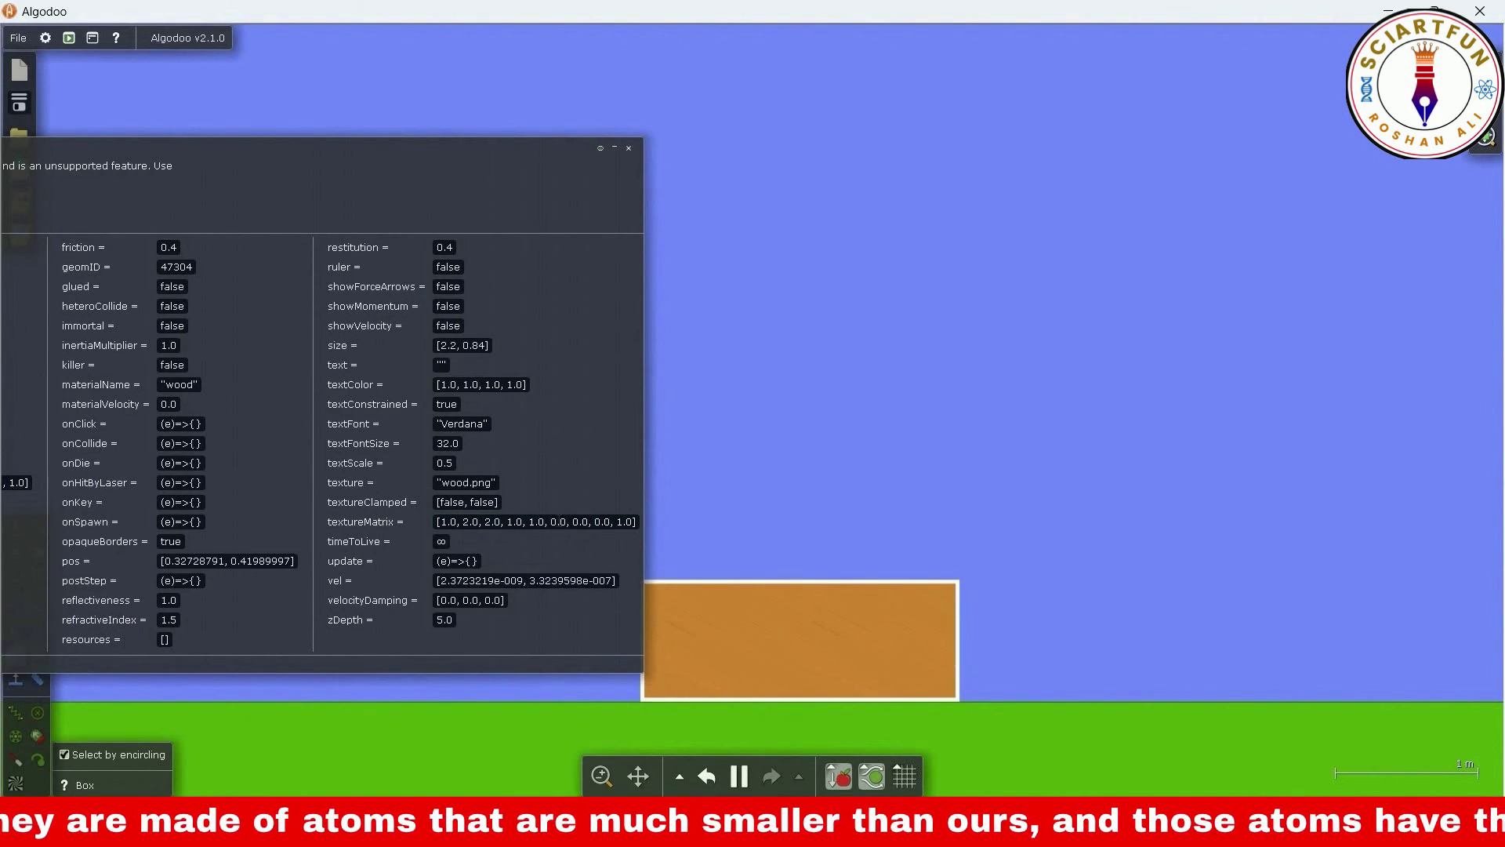
{"action": "left_click", "coordinate": [555, 521]}
{"action": "key", "text": "Return"}
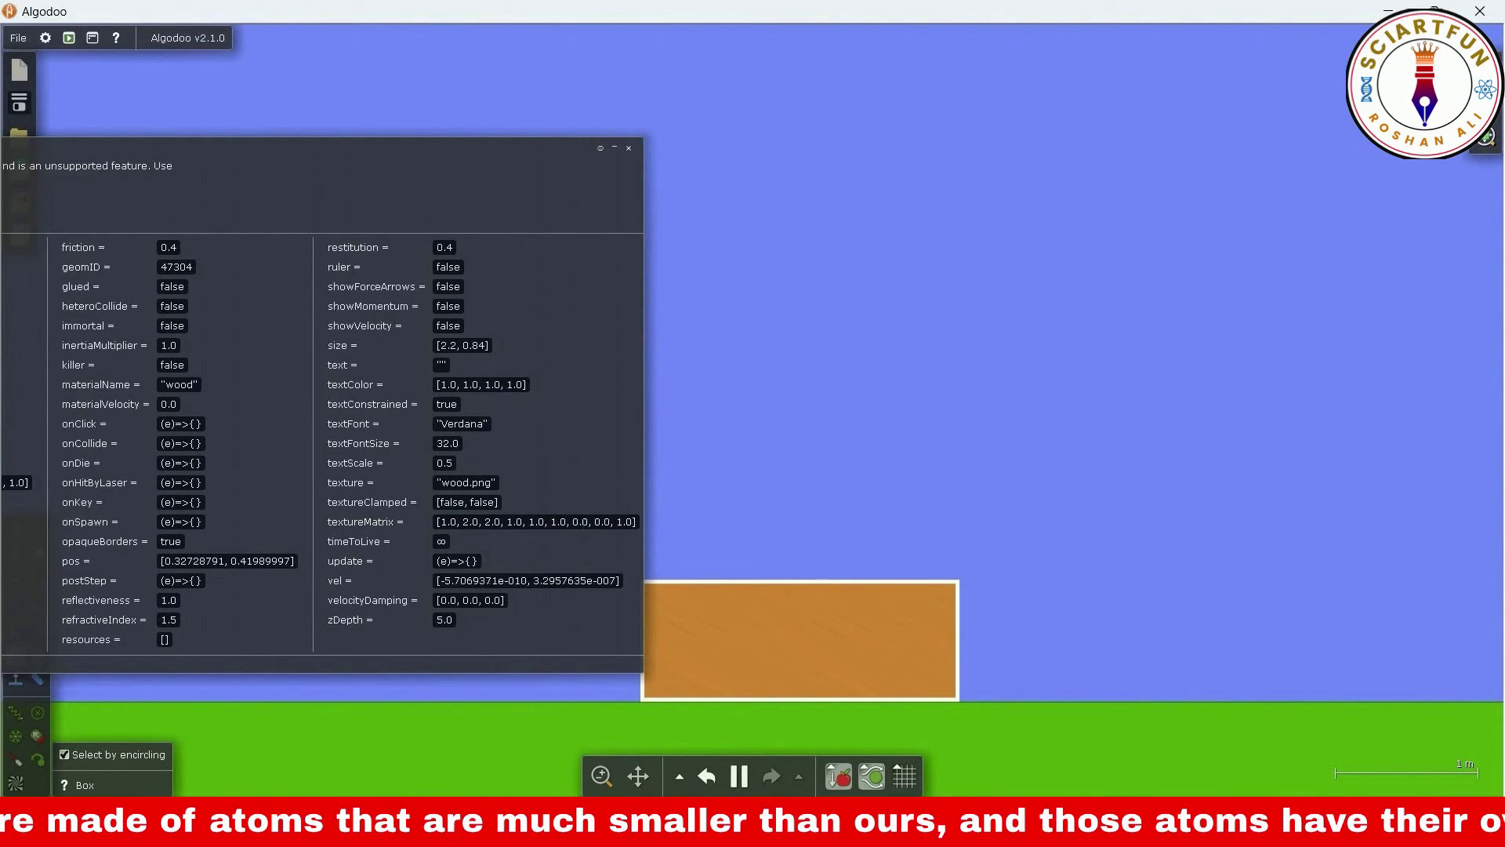
Set the seventh and eighth values of the wooden box's textureMatrix to 1
{"action": "key", "text": "BackSpace"}
{"action": "type", "text": "1"}
{"action": "key", "text": "Return"}
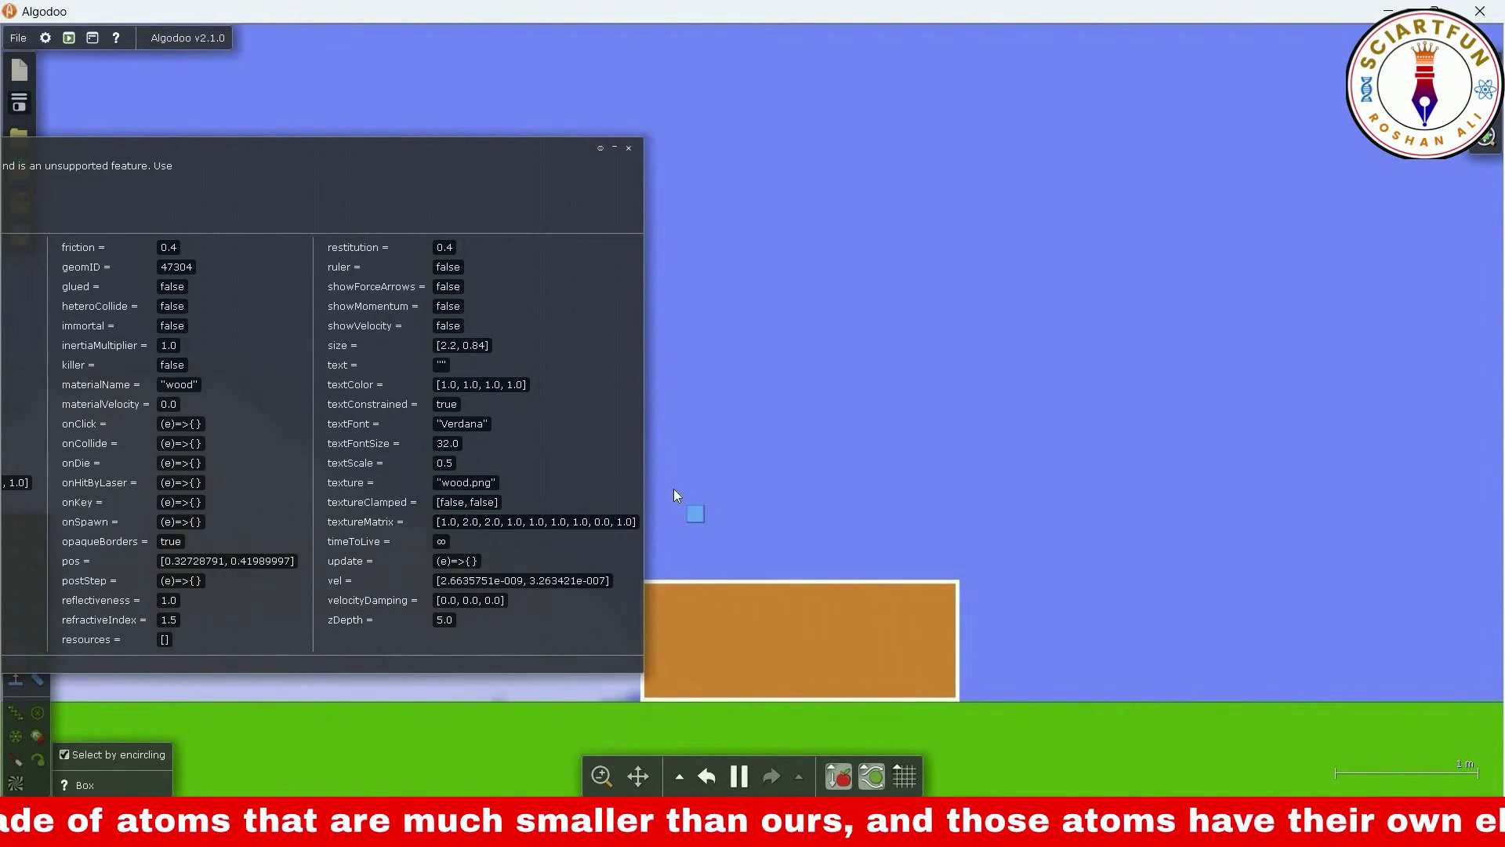
{"action": "left_click", "coordinate": [601, 521]}
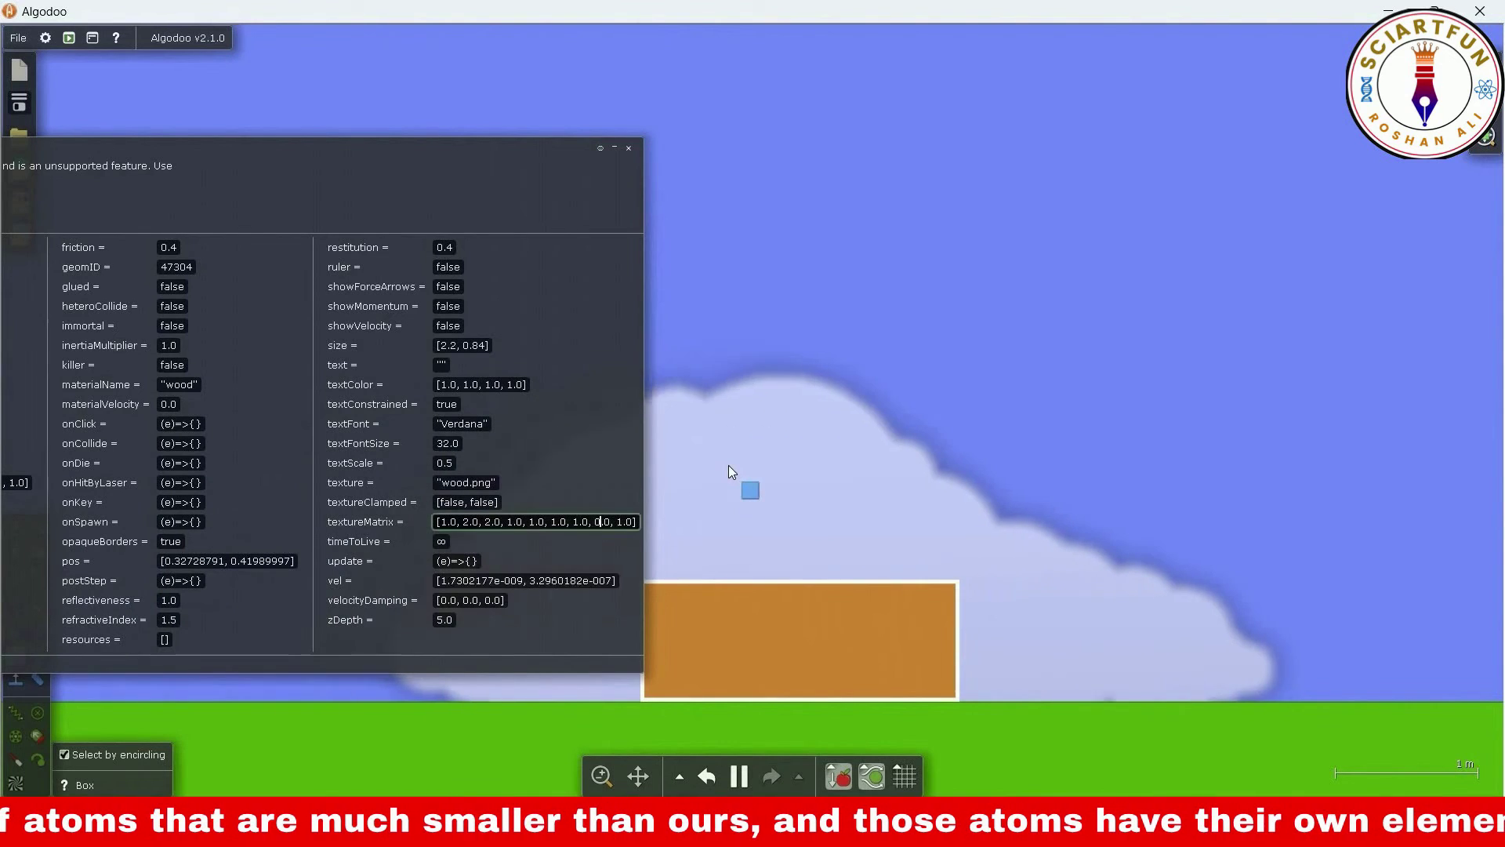
{"action": "key", "text": "BackSpace"}
{"action": "type", "text": "1"}
{"action": "key", "text": "Return"}
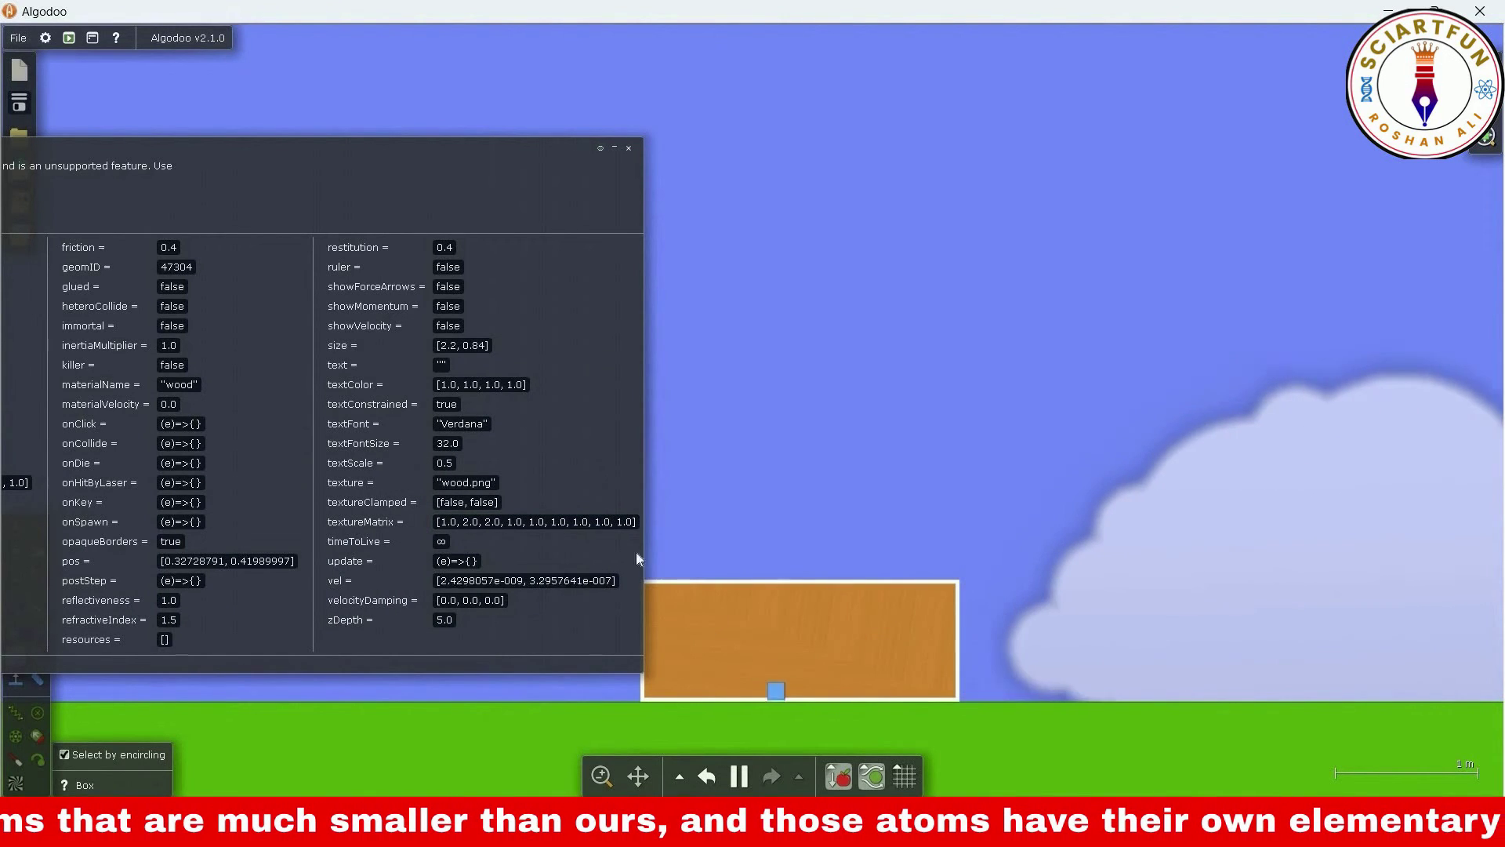
Set the wooden box's ninth textureMatrix value to 0, the eighth to 5 and the first to 4
{"action": "left_click", "coordinate": [625, 521]}
{"action": "key", "text": "BackSpace"}
{"action": "type", "text": "0"}
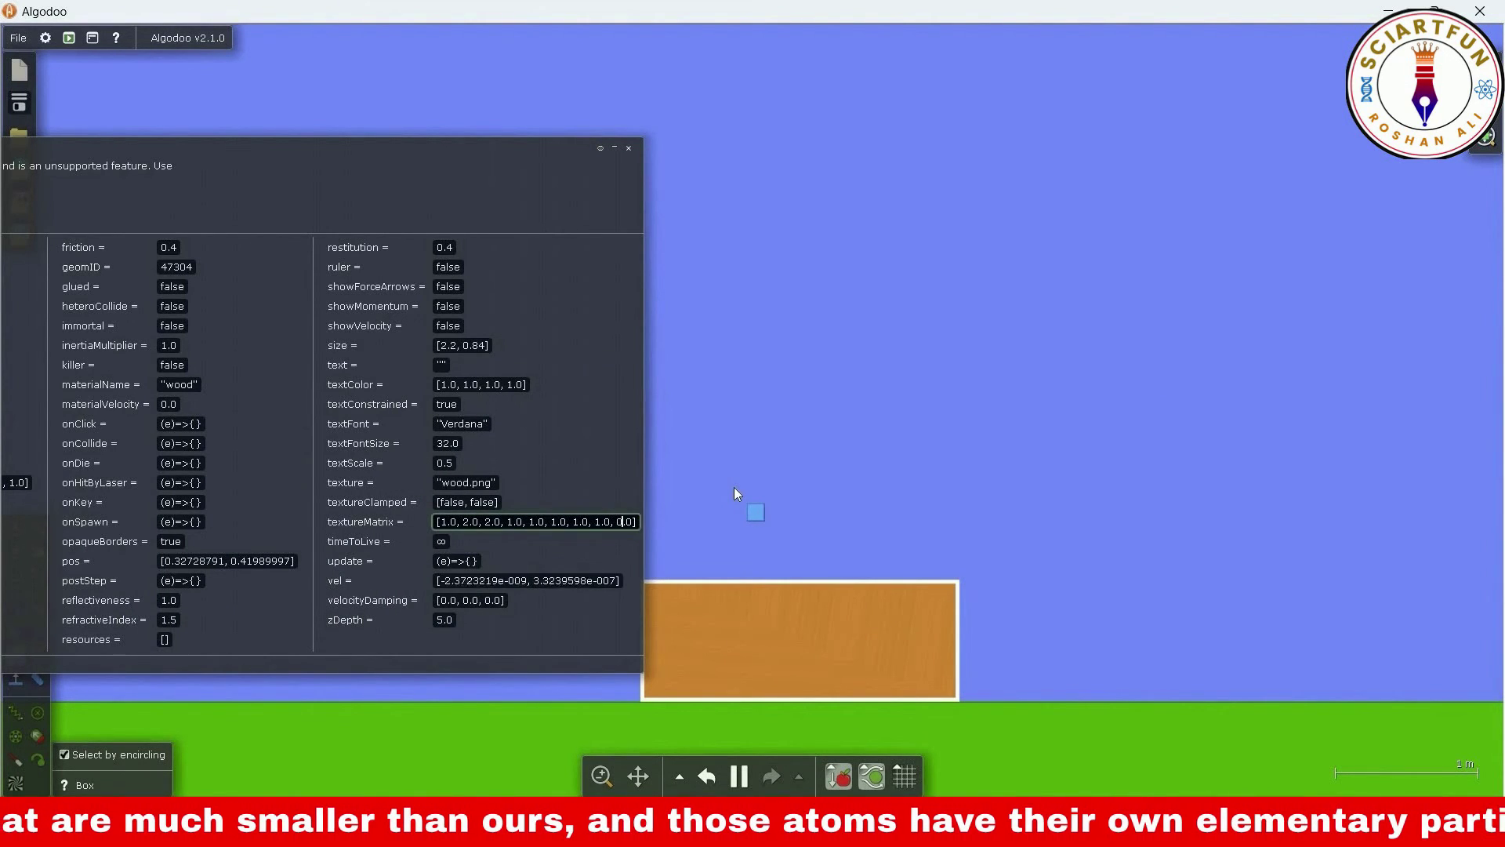
{"action": "key", "text": "Return"}
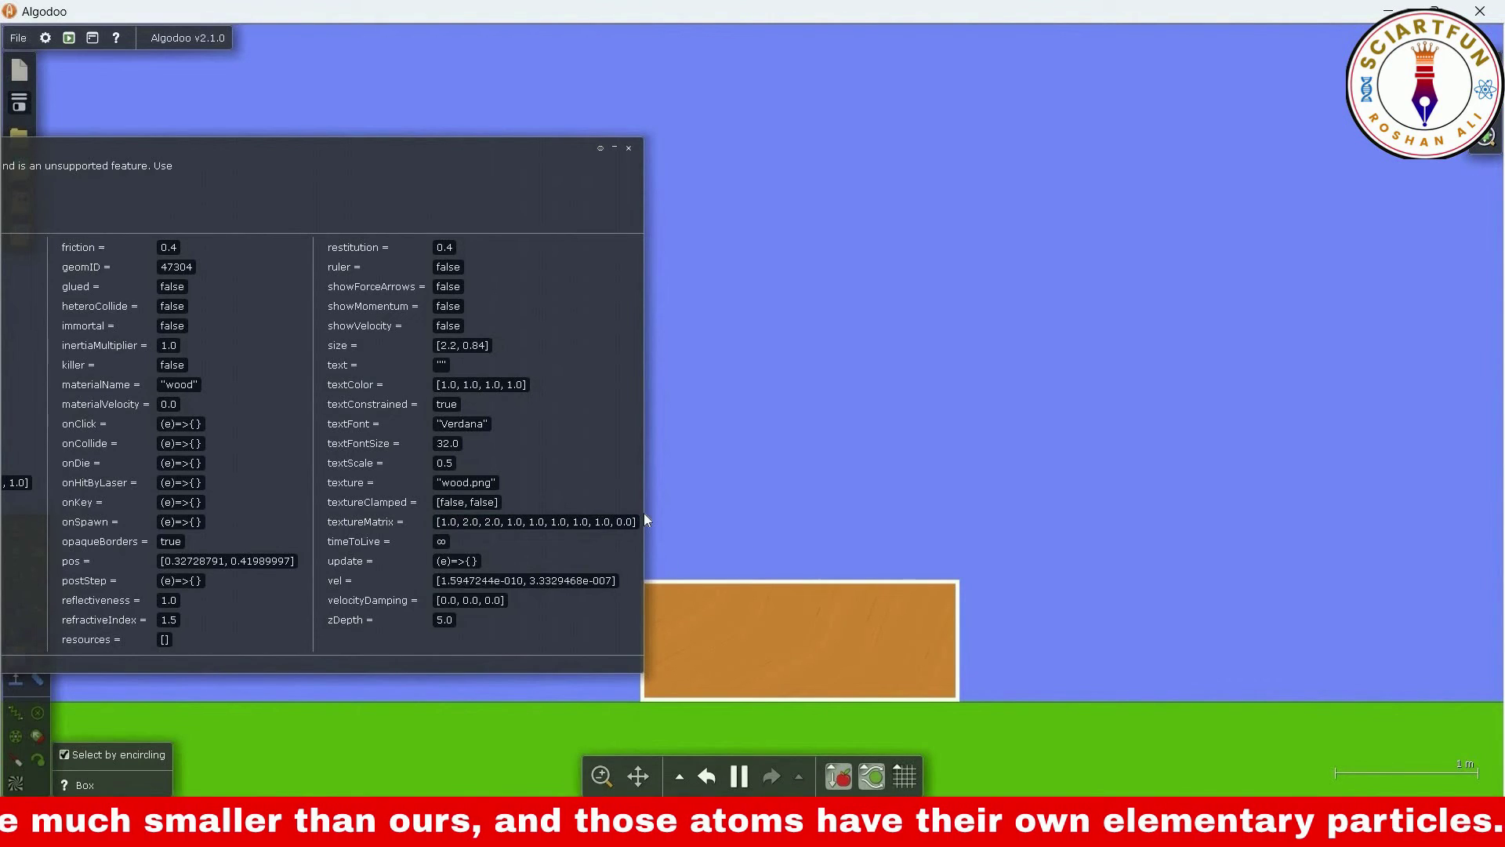
{"action": "left_click", "coordinate": [601, 521]}
{"action": "key", "text": "BackSpace"}
{"action": "type", "text": "5"}
{"action": "key", "text": "Return"}
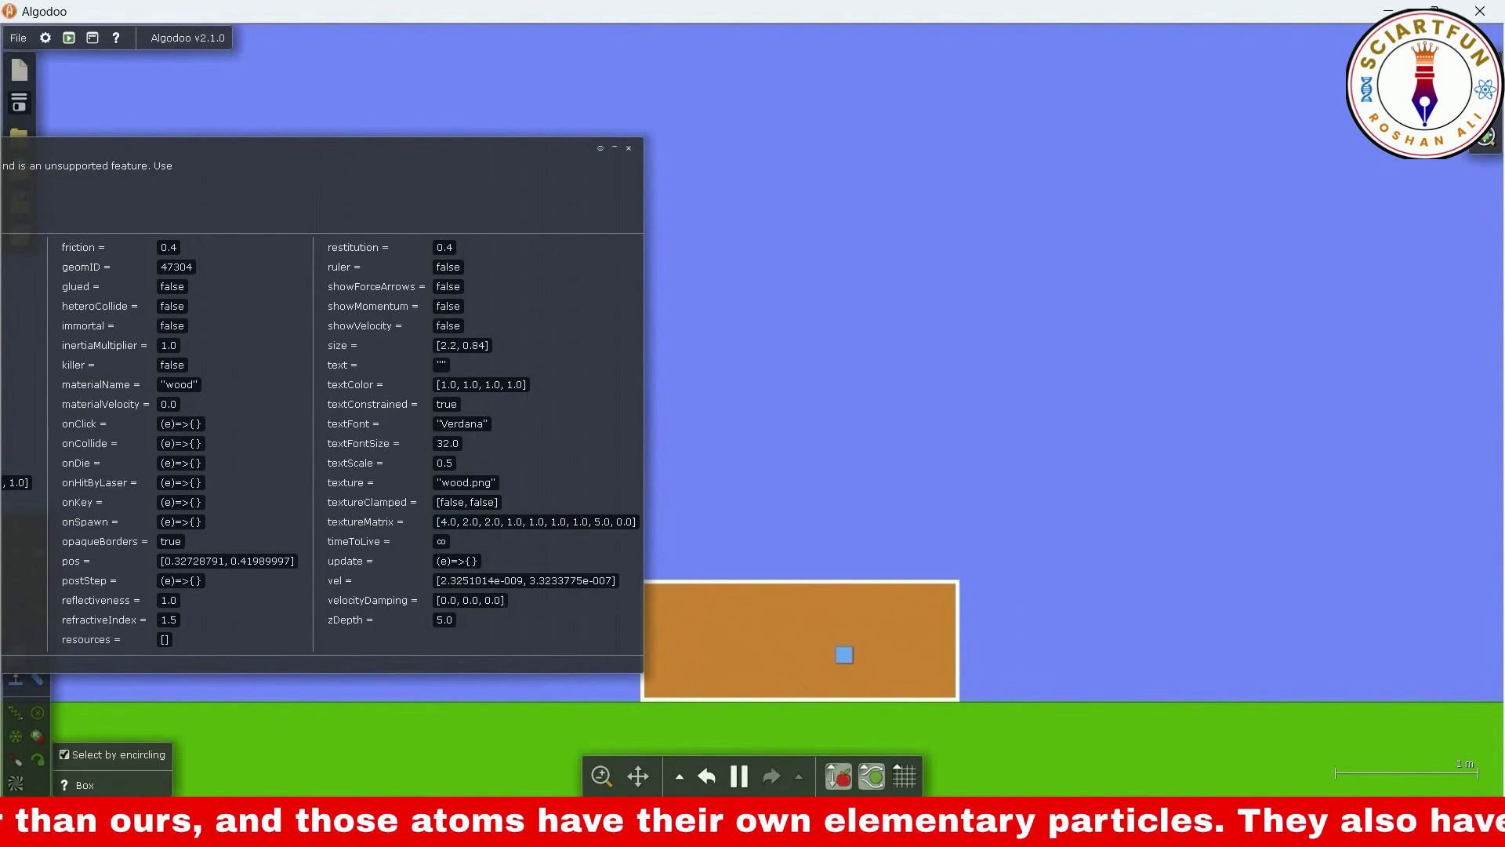
Highlight the vel entry in the WordPad lesson notes and return to Algodoo
{"action": "key", "text": "alt+Tab"}
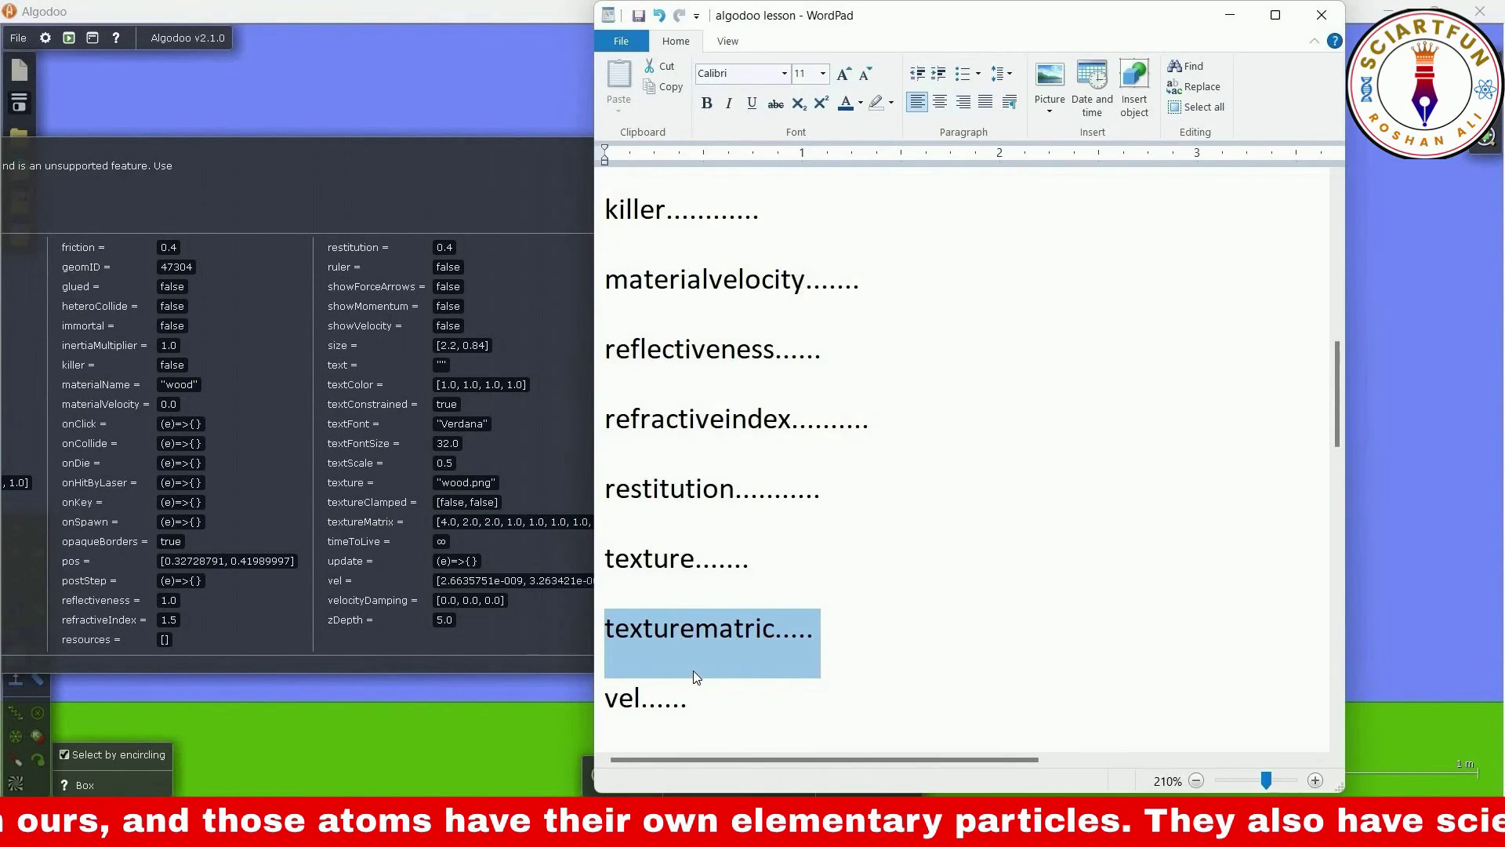
{"action": "scroll", "coordinate": [693, 670], "scroll_direction": "down", "scroll_amount": 3}
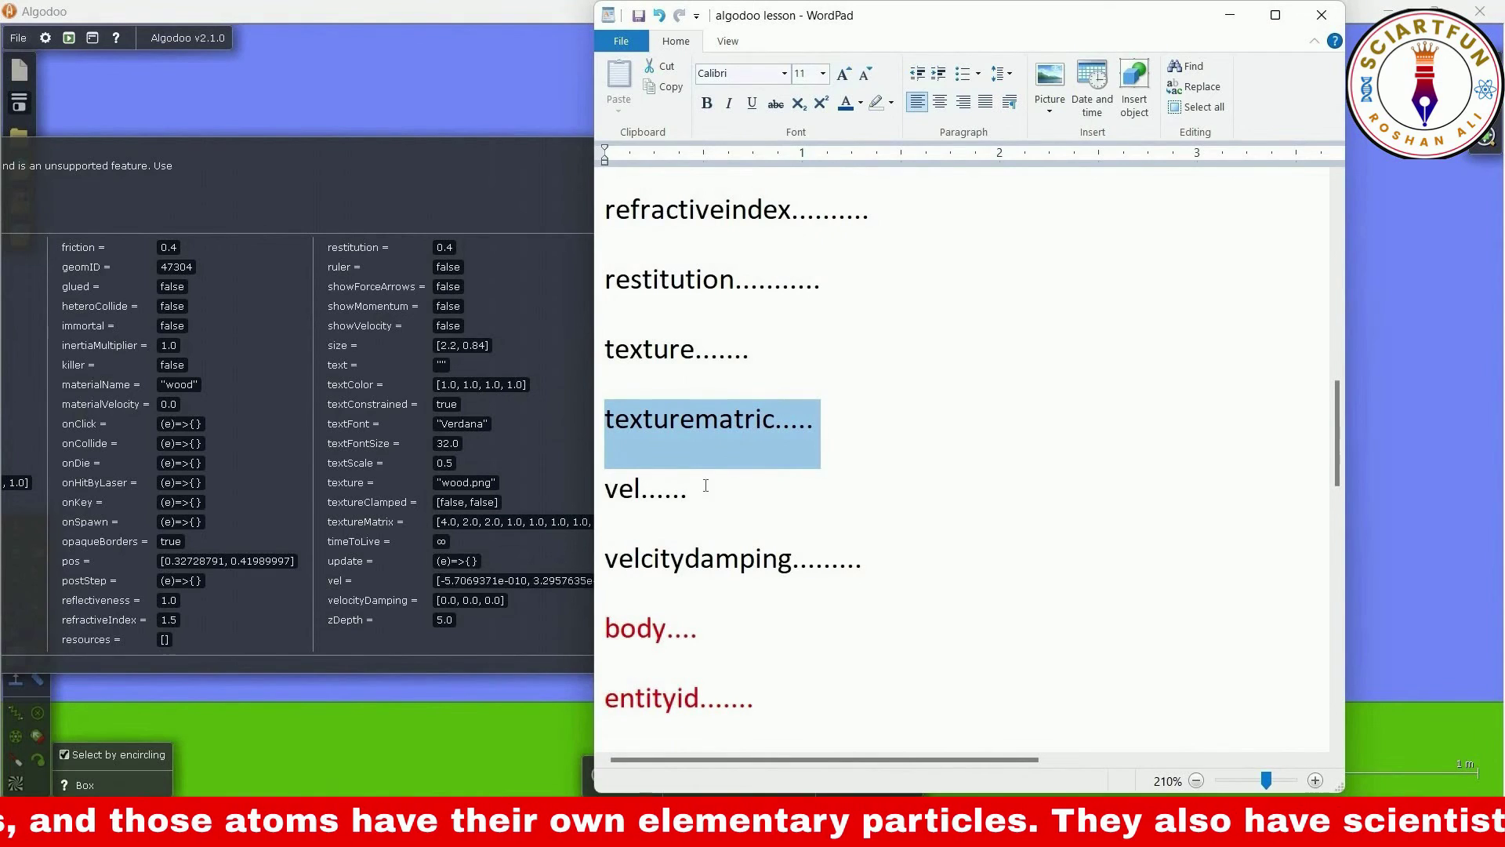
{"action": "left_click_drag", "start_coordinate": [706, 485], "coordinate": [631, 540]}
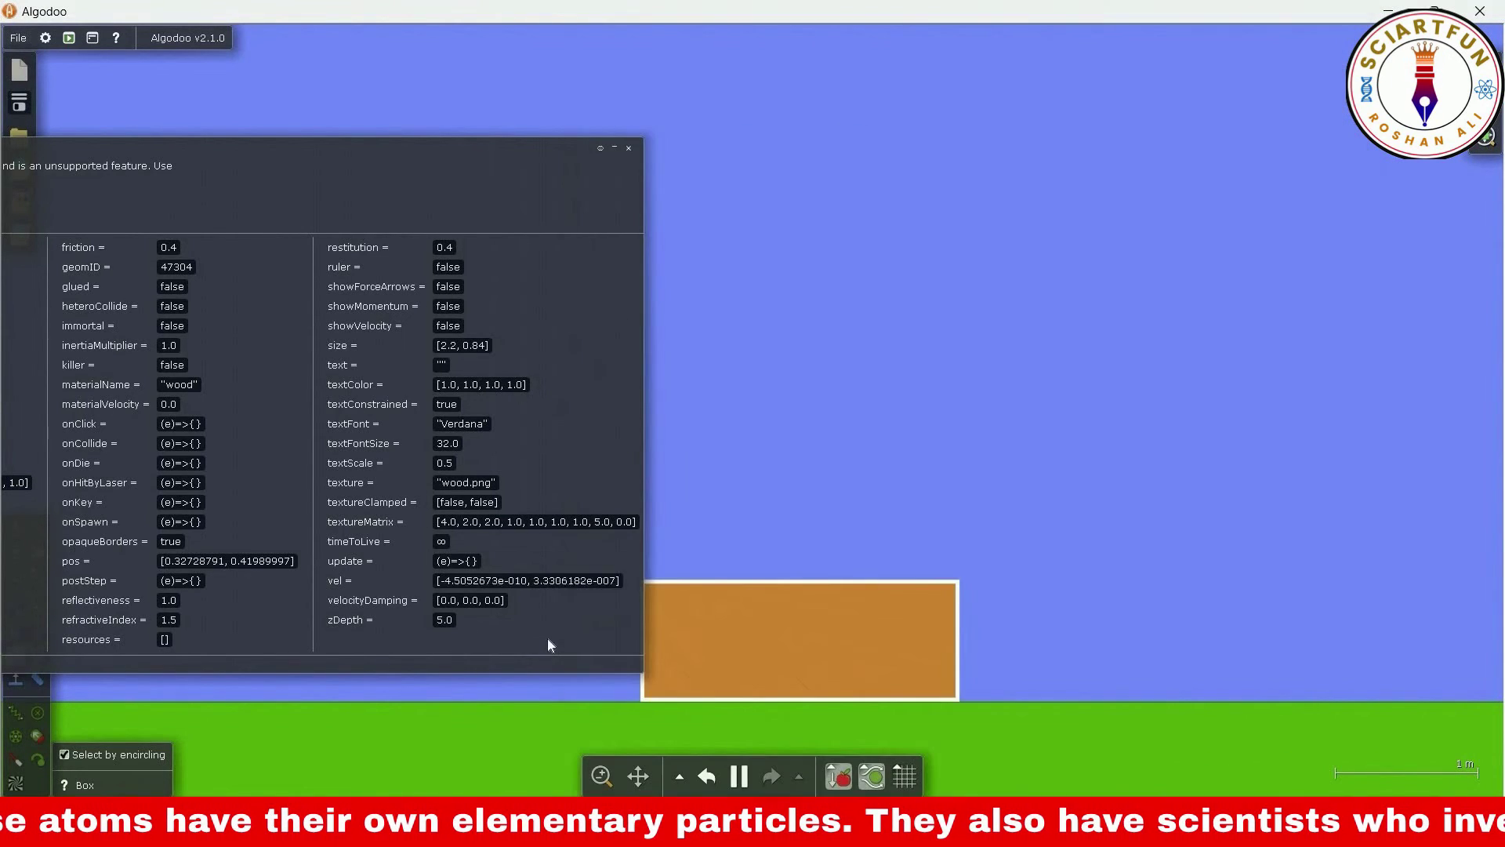
Set the first vel value of the wooden box to -59
{"action": "left_click", "coordinate": [547, 638]}
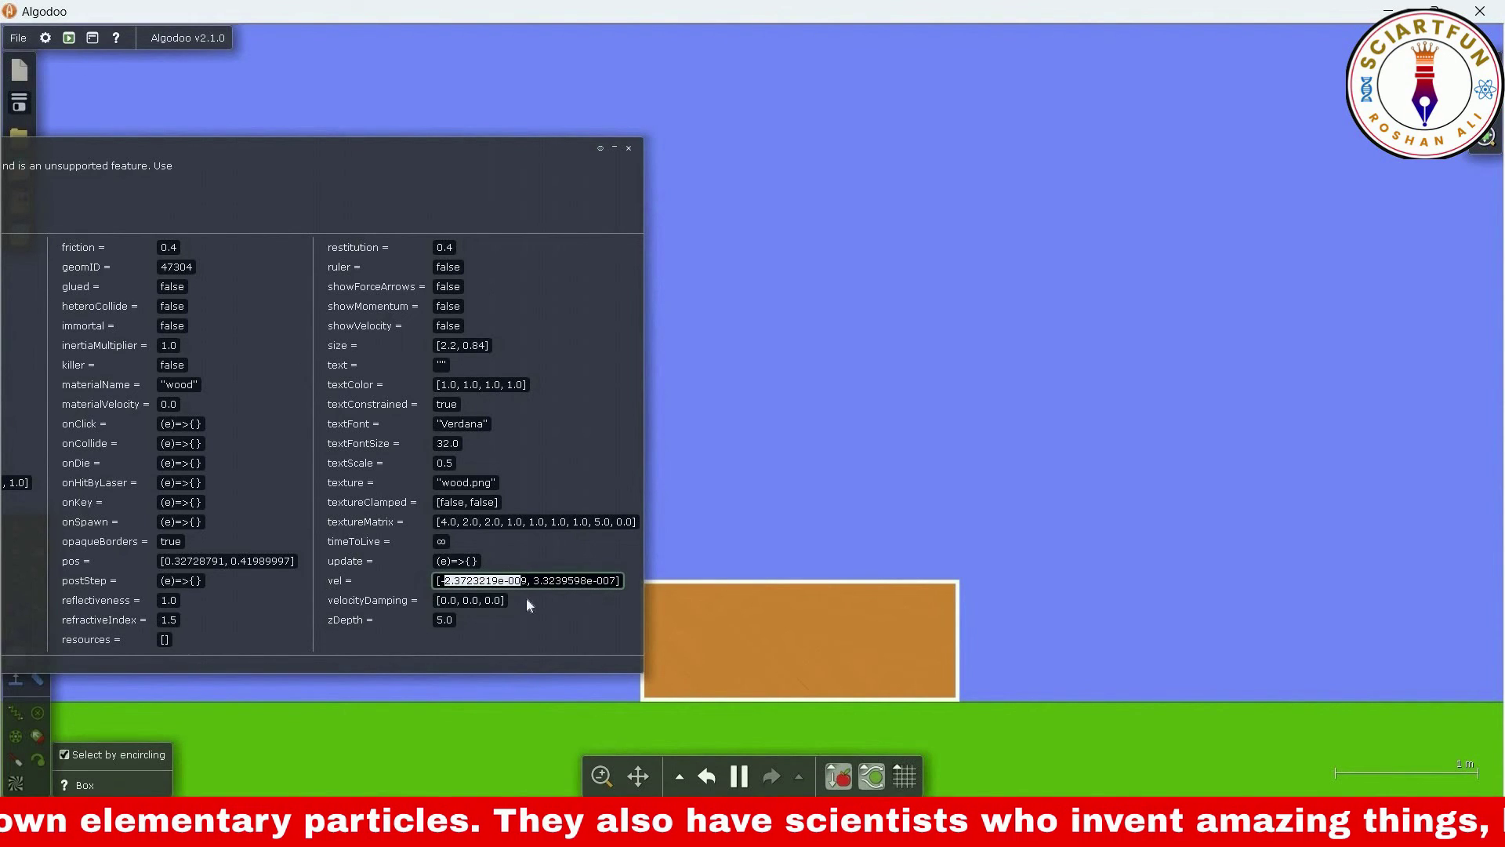
{"action": "type", "text": "5"}
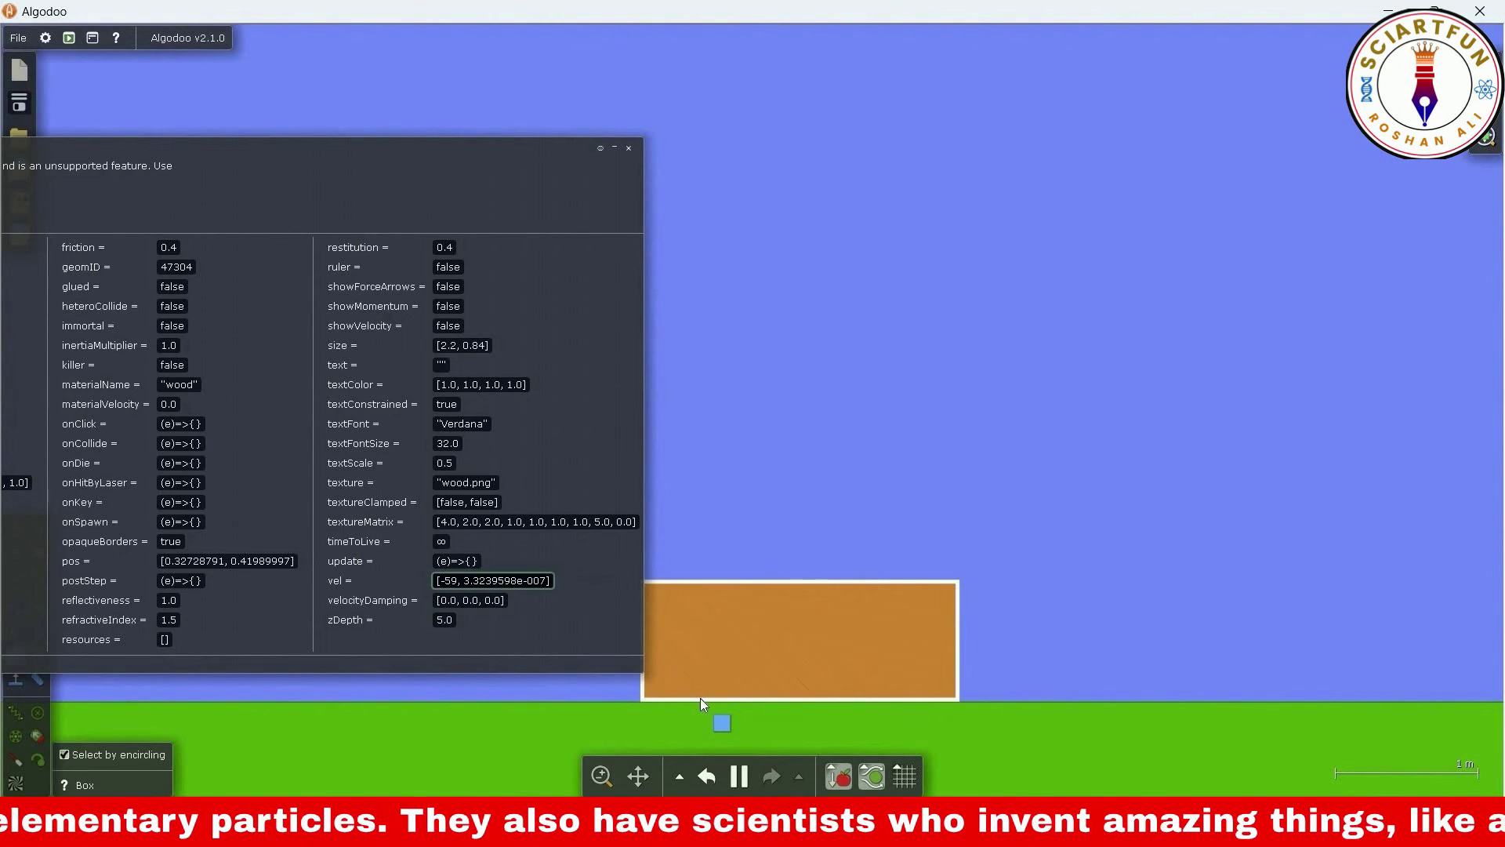
{"action": "key", "text": "Return"}
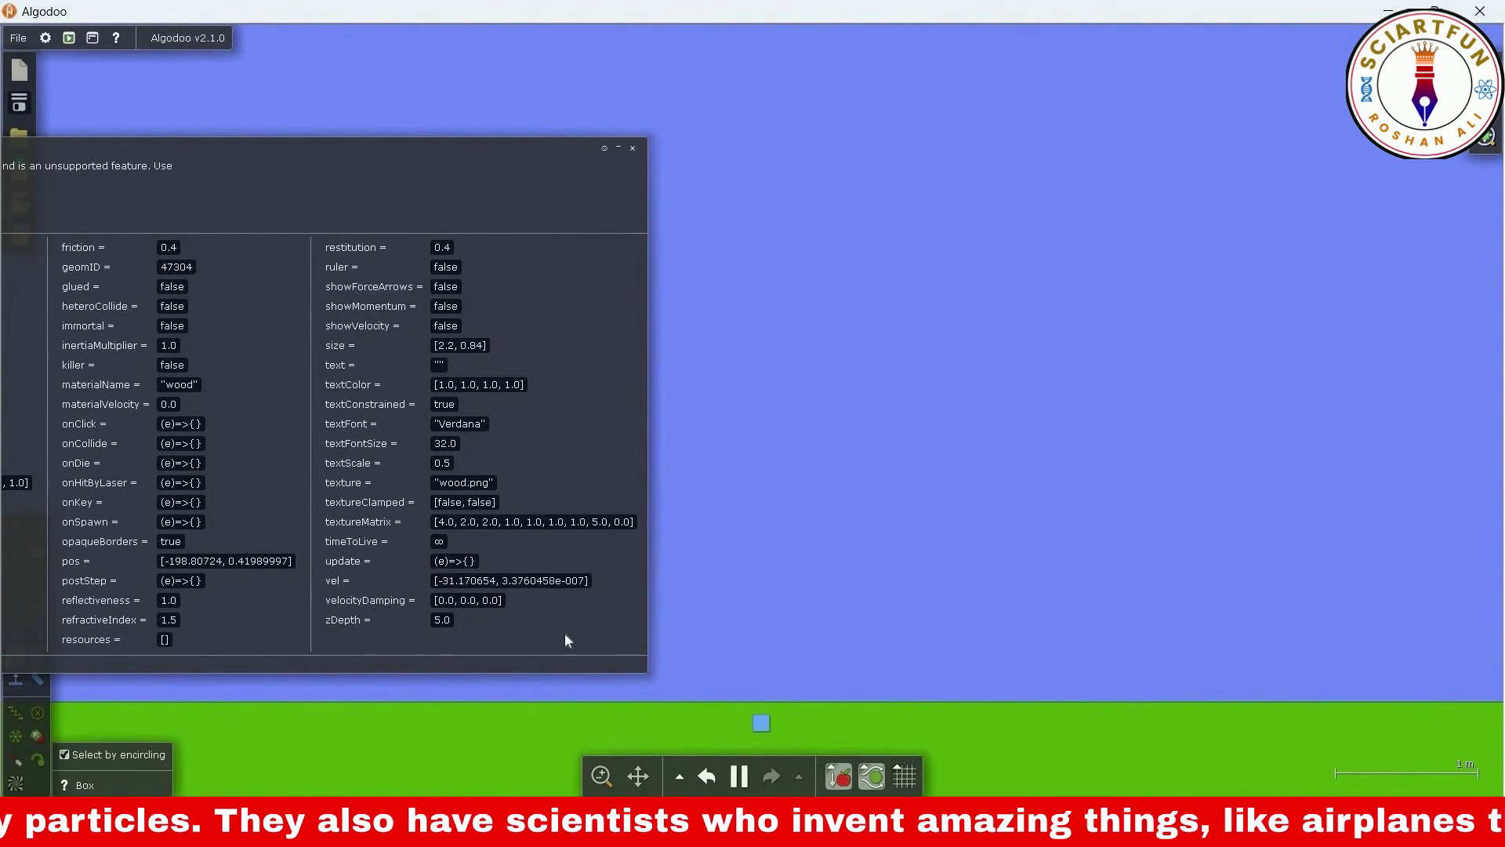
Bring the box's script window fully into view, draw a circle of about 0.34 m radius beside it, and open the circle's script properties
{"action": "left_click_drag", "start_coordinate": [79, 161], "coordinate": [415, 107]}
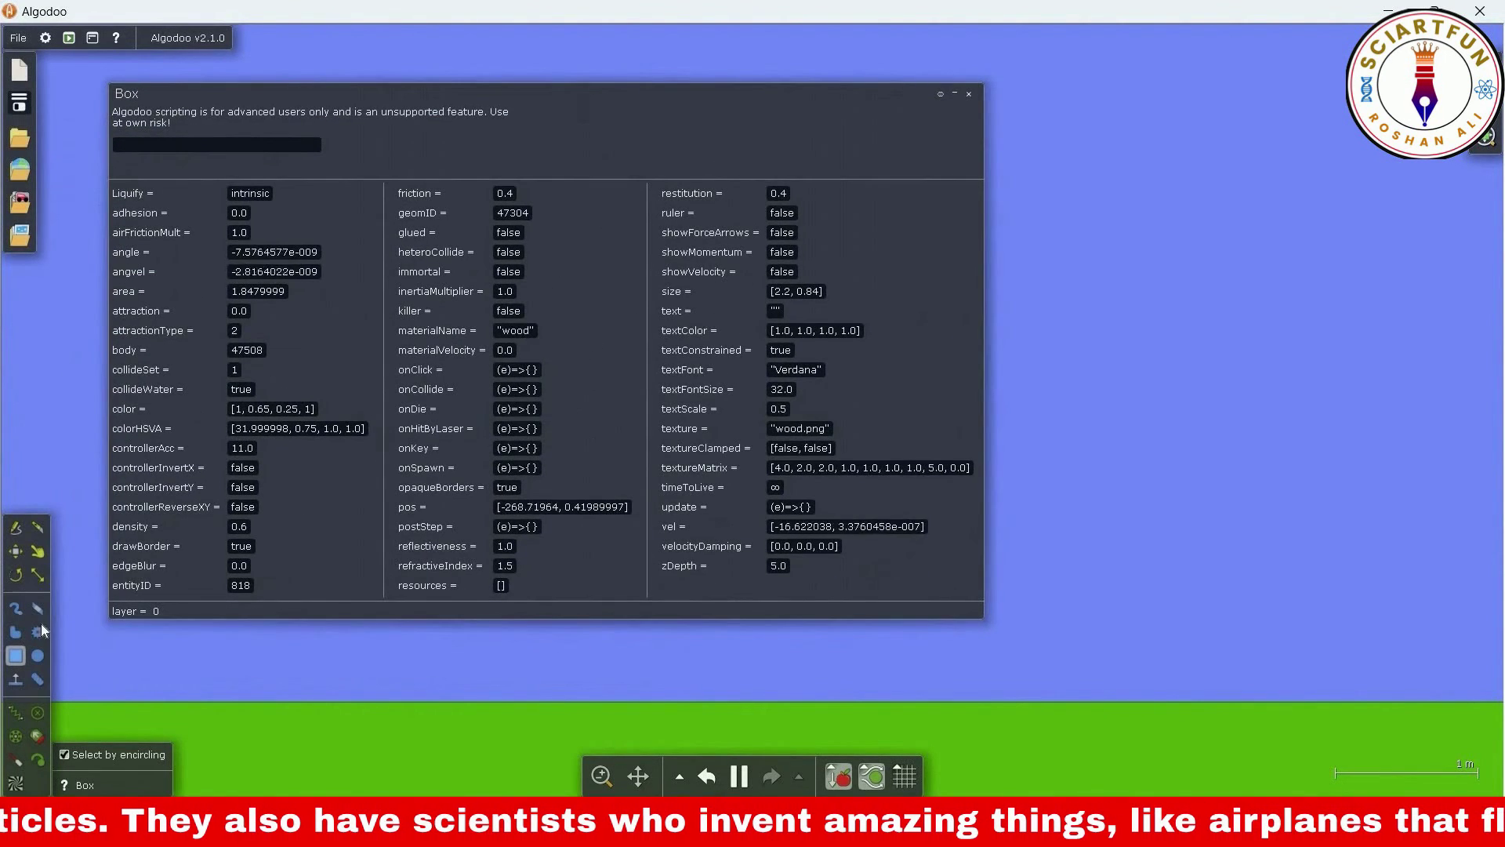
{"action": "left_click", "coordinate": [33, 655]}
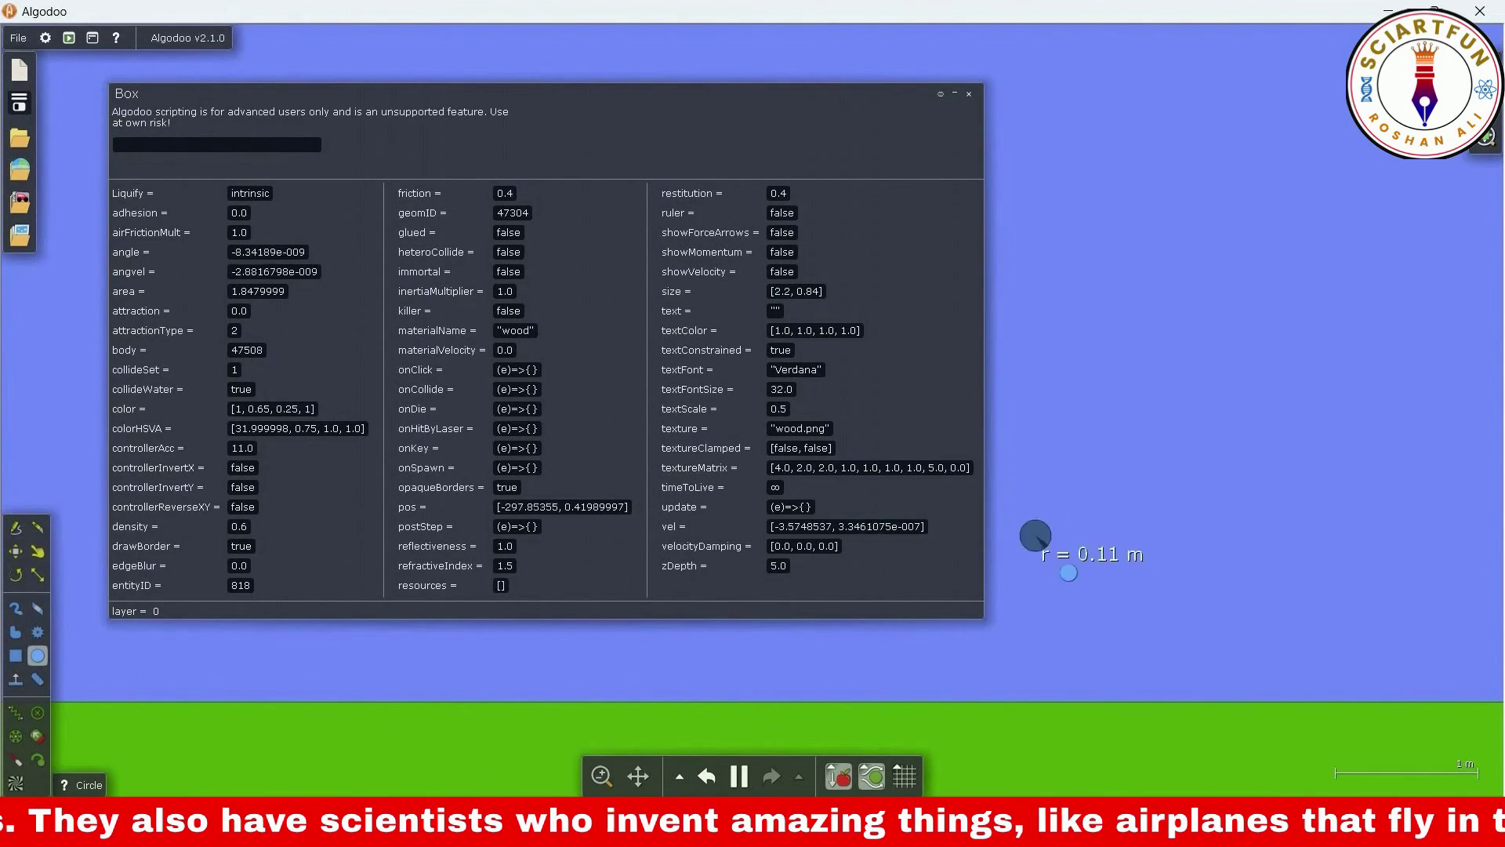
{"action": "left_click_drag", "start_coordinate": [1067, 573], "coordinate": [1068, 573]}
{"action": "right_click", "coordinate": [1037, 656]}
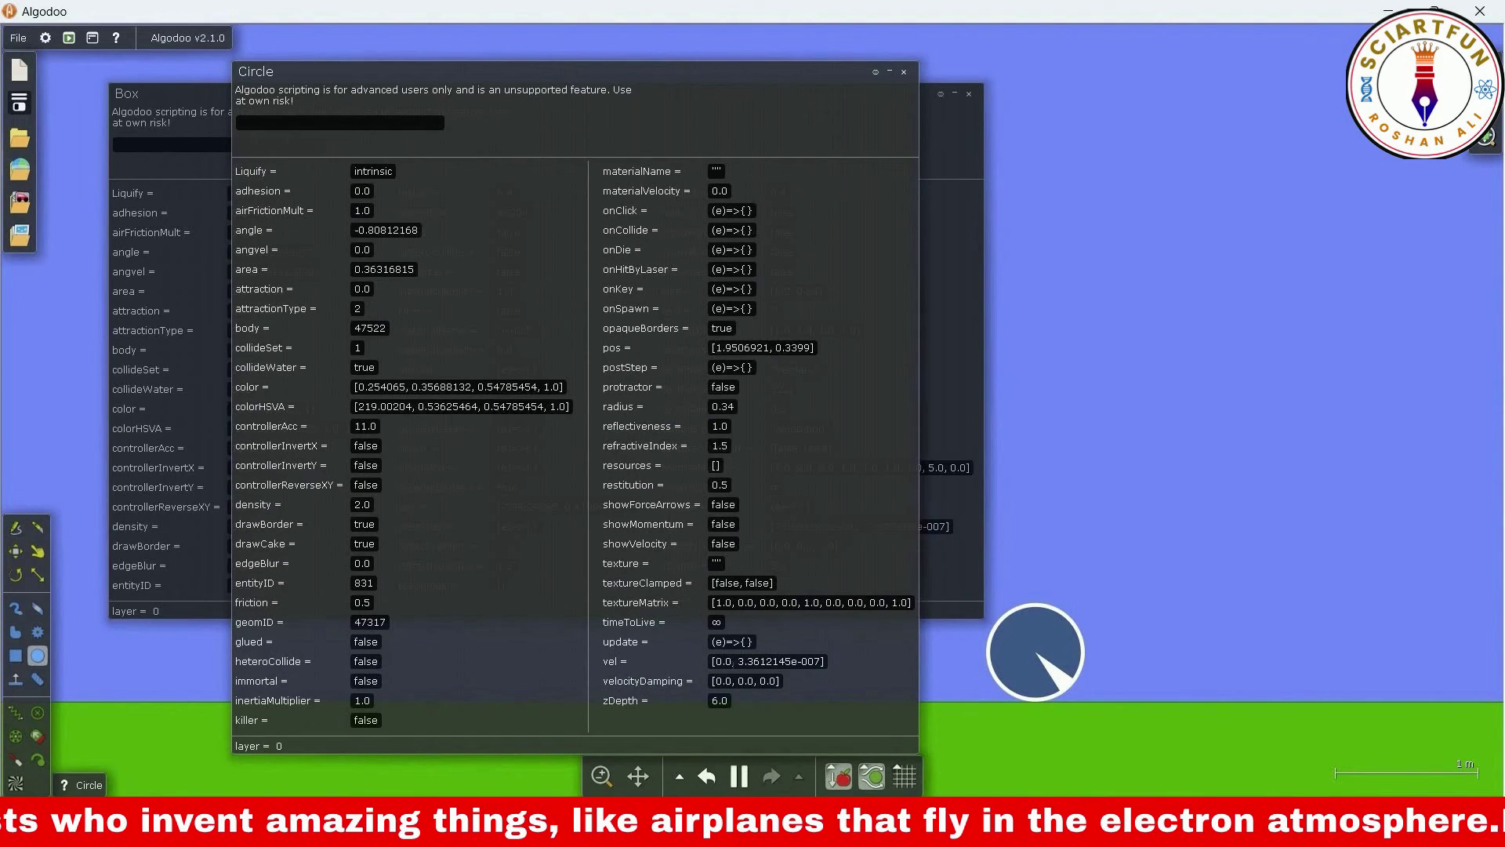
Set the first vel value of the circle to 1
{"action": "key", "text": "BackSpace"}
{"action": "type", "text": "1"}
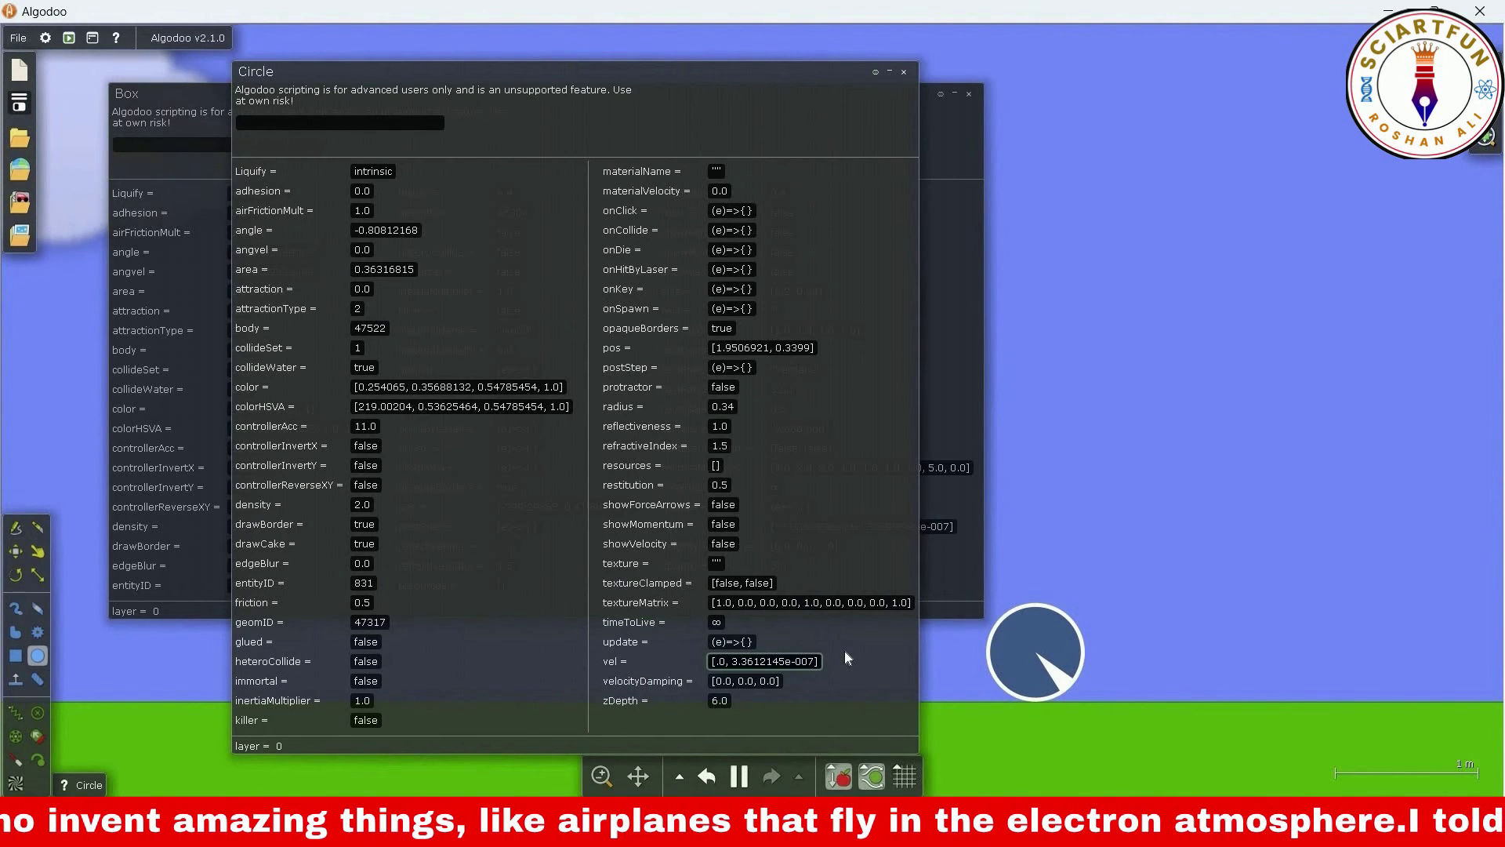
{"action": "key", "text": "Return"}
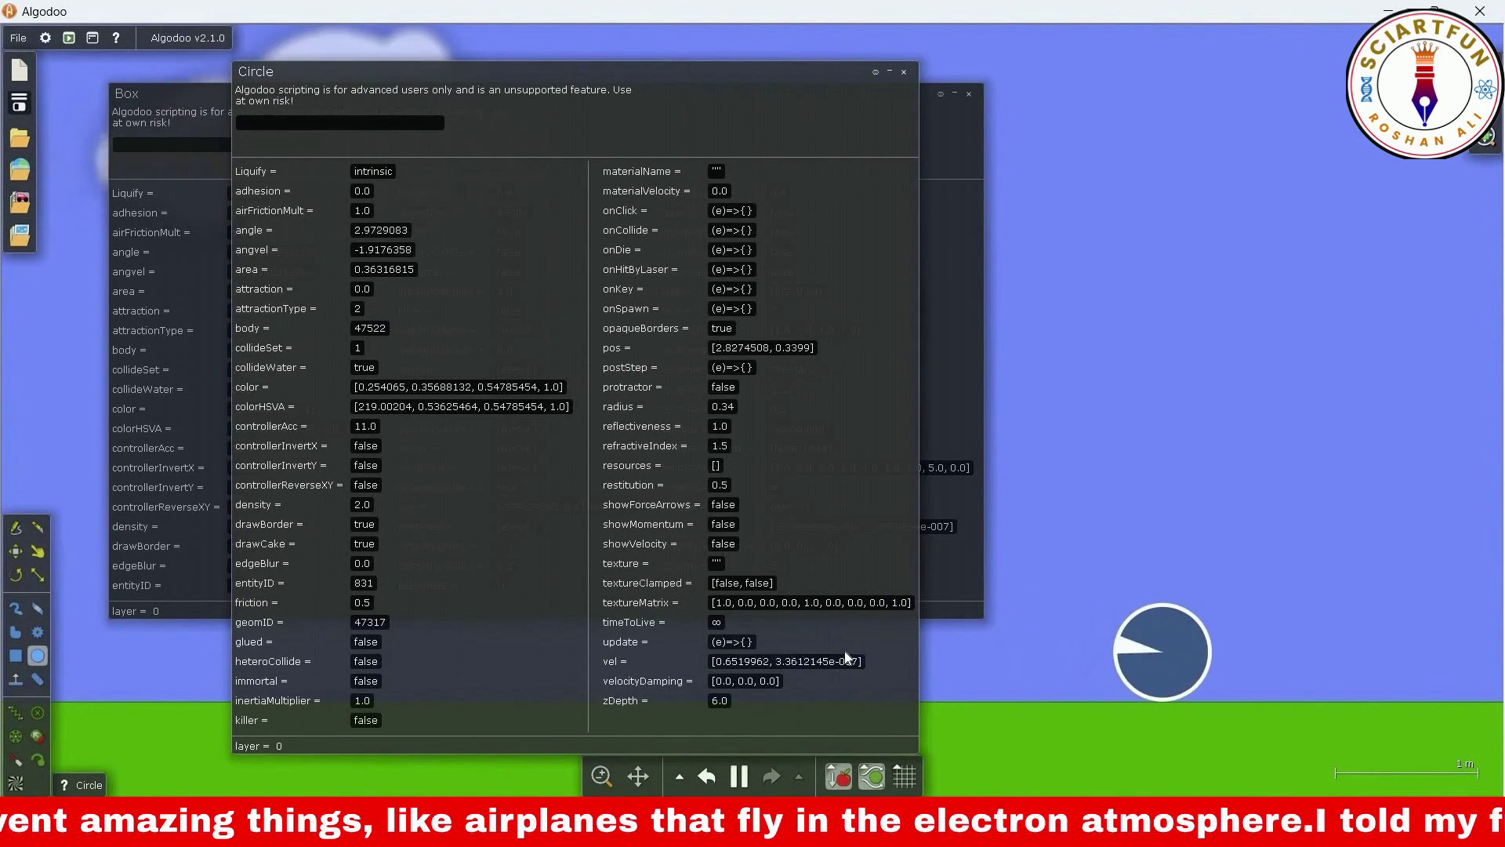
Pause the simulation to examine the circle's second vel value, and resume the simulation
{"action": "key", "text": "space"}
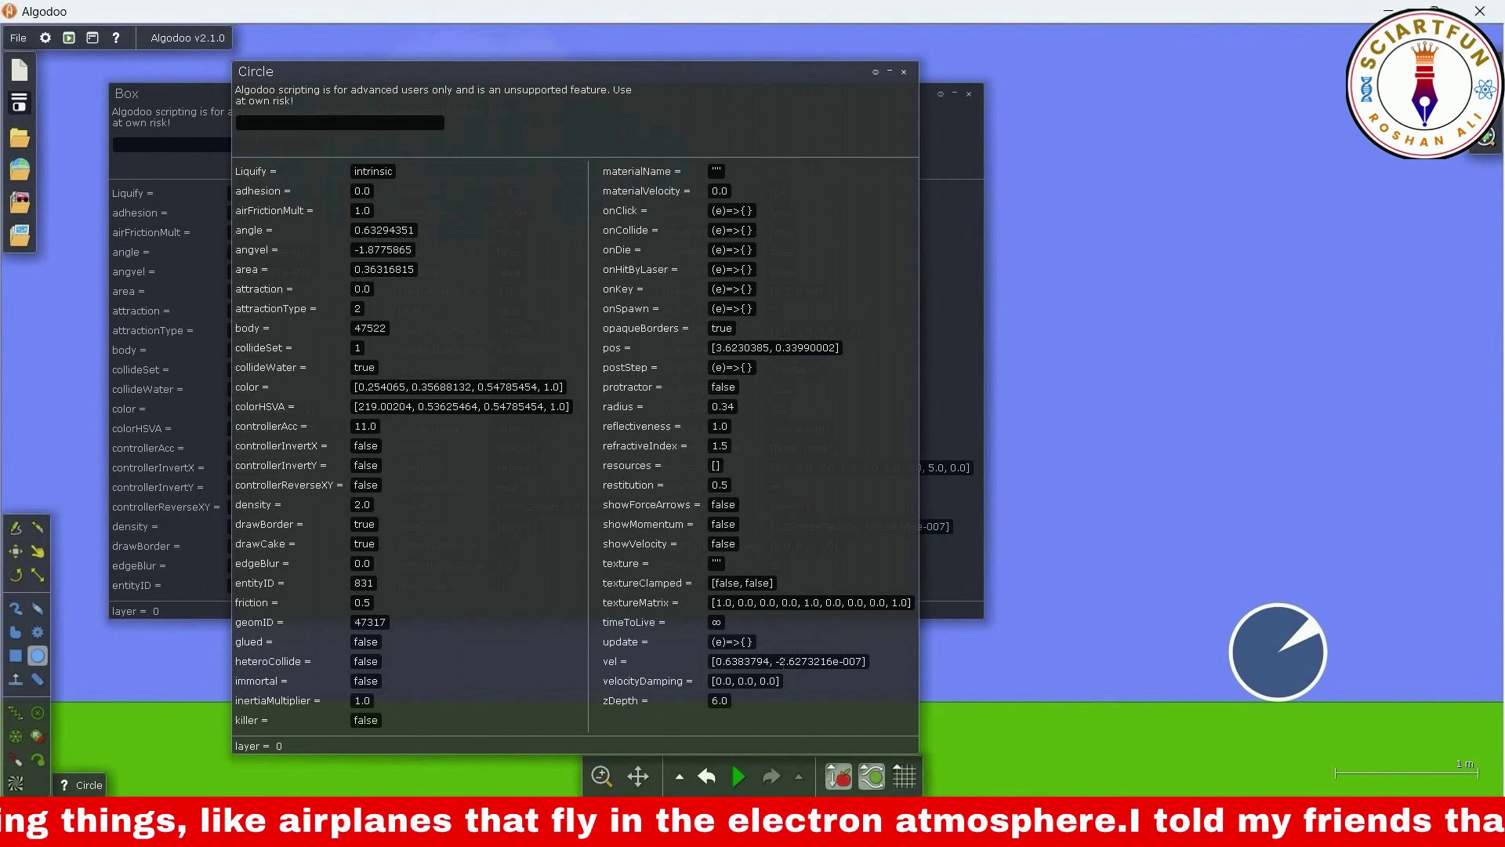
{"action": "left_click_drag", "start_coordinate": [780, 661], "coordinate": [886, 662]}
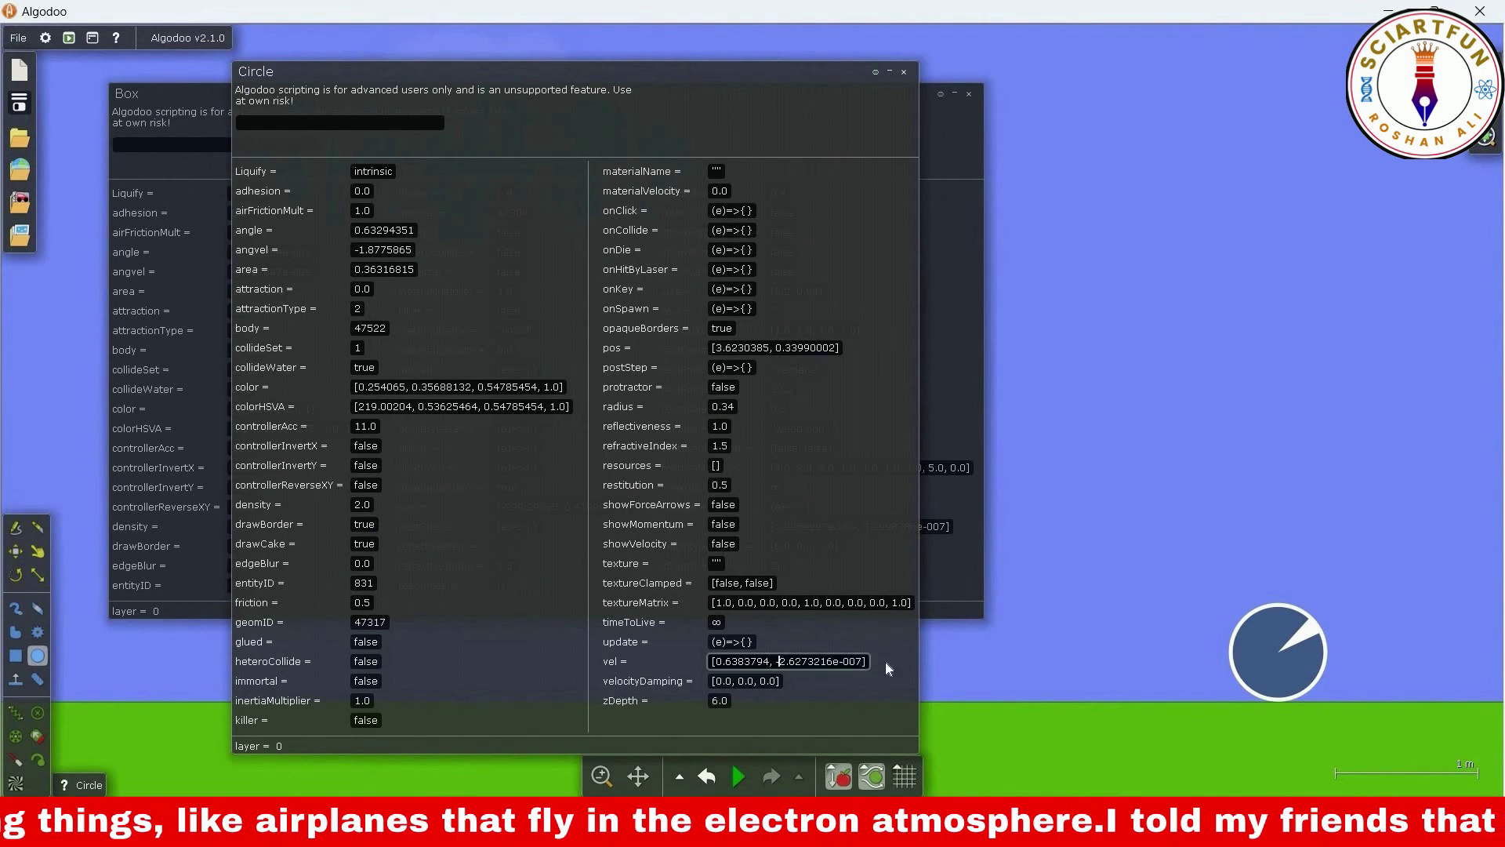
{"action": "left_click", "coordinate": [1010, 727]}
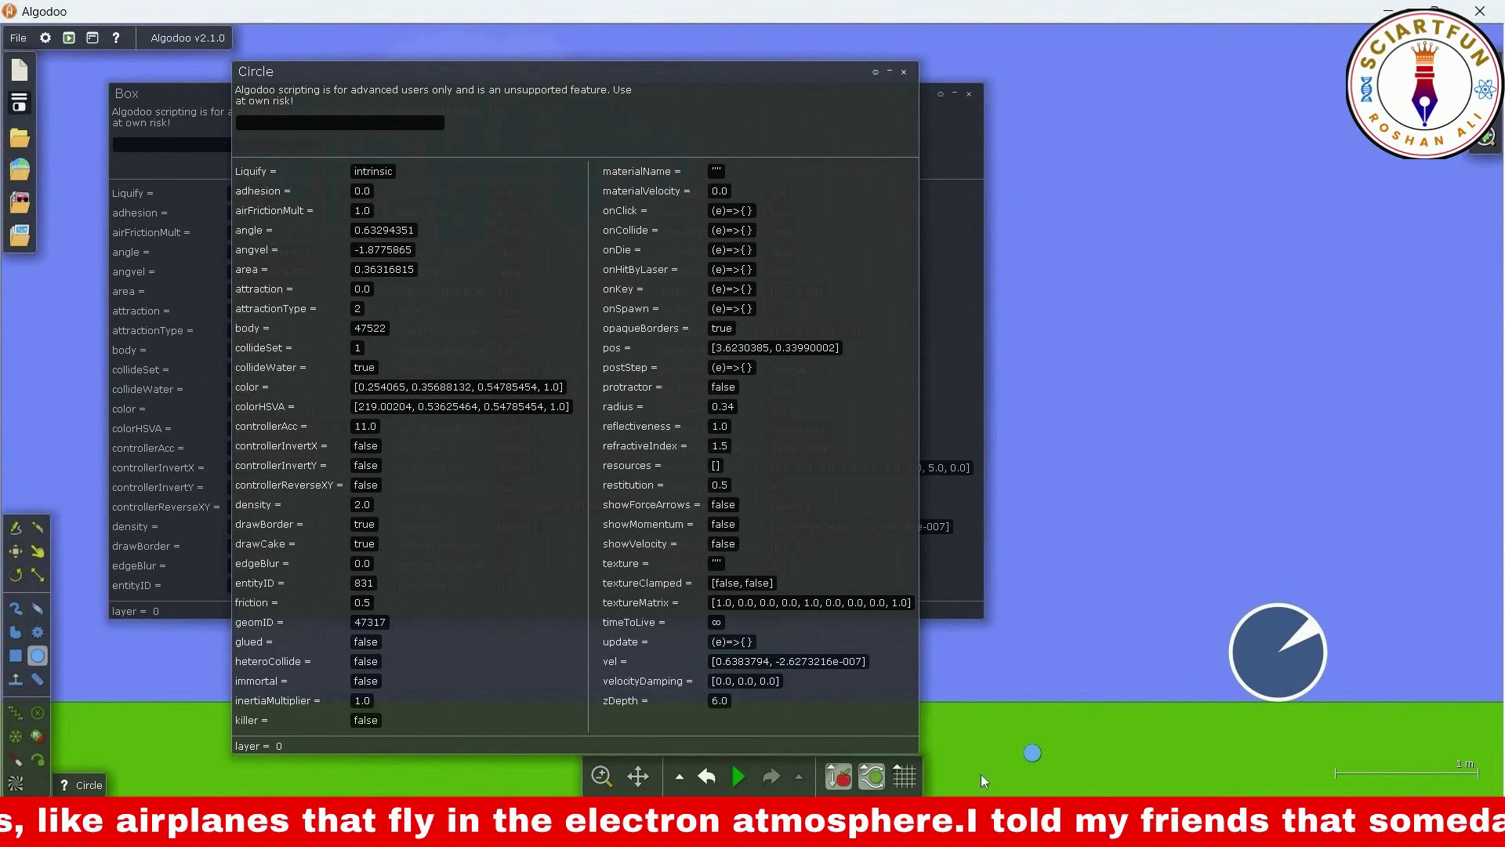
{"action": "left_click", "coordinate": [741, 772]}
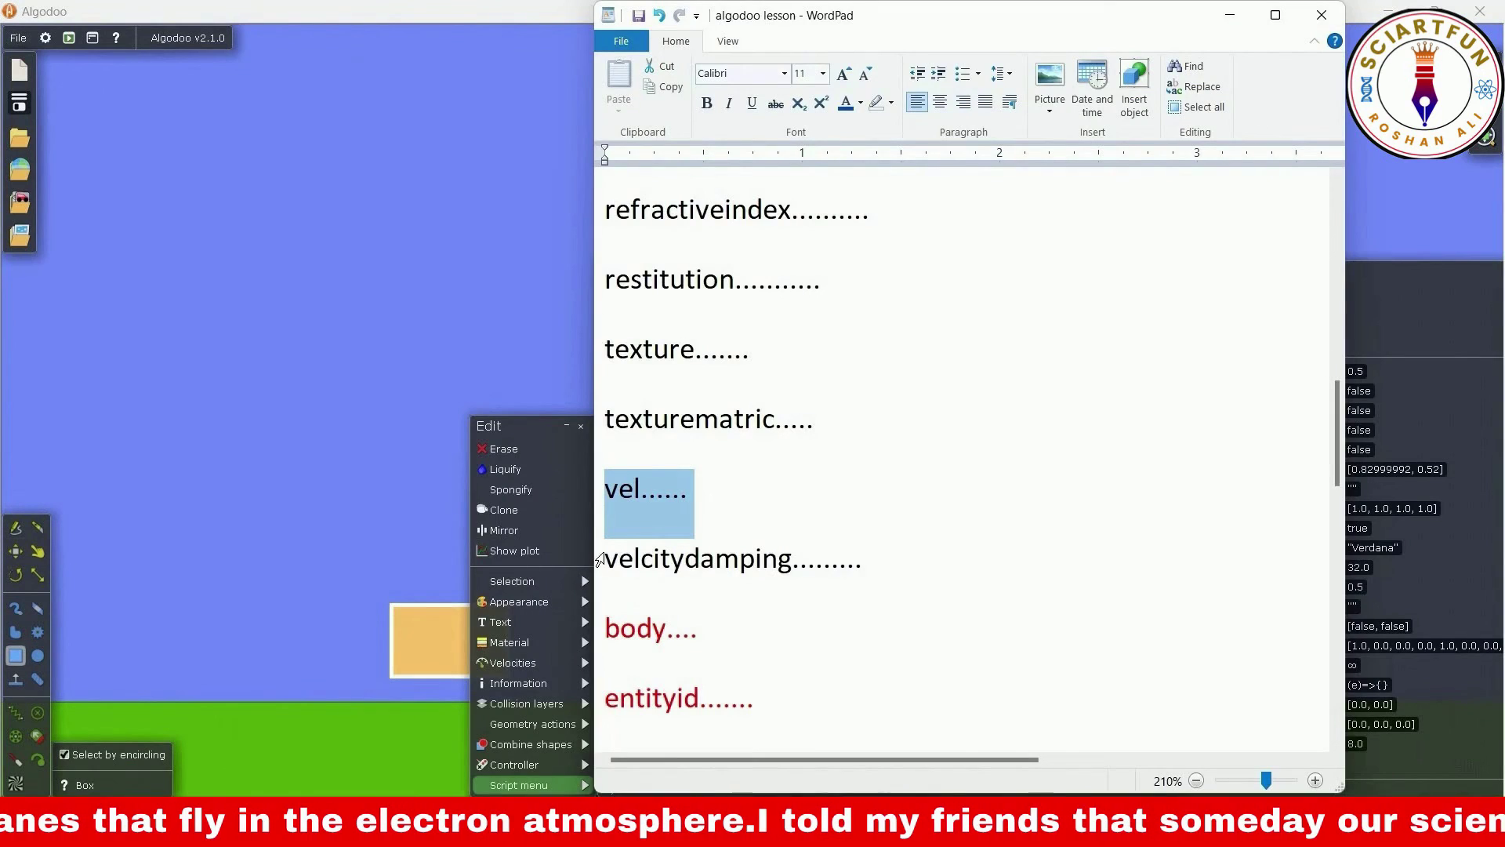
Highlight the velcitydamping entry in the WordPad lesson notes and return to Algodoo
{"action": "left_click", "coordinate": [599, 558]}
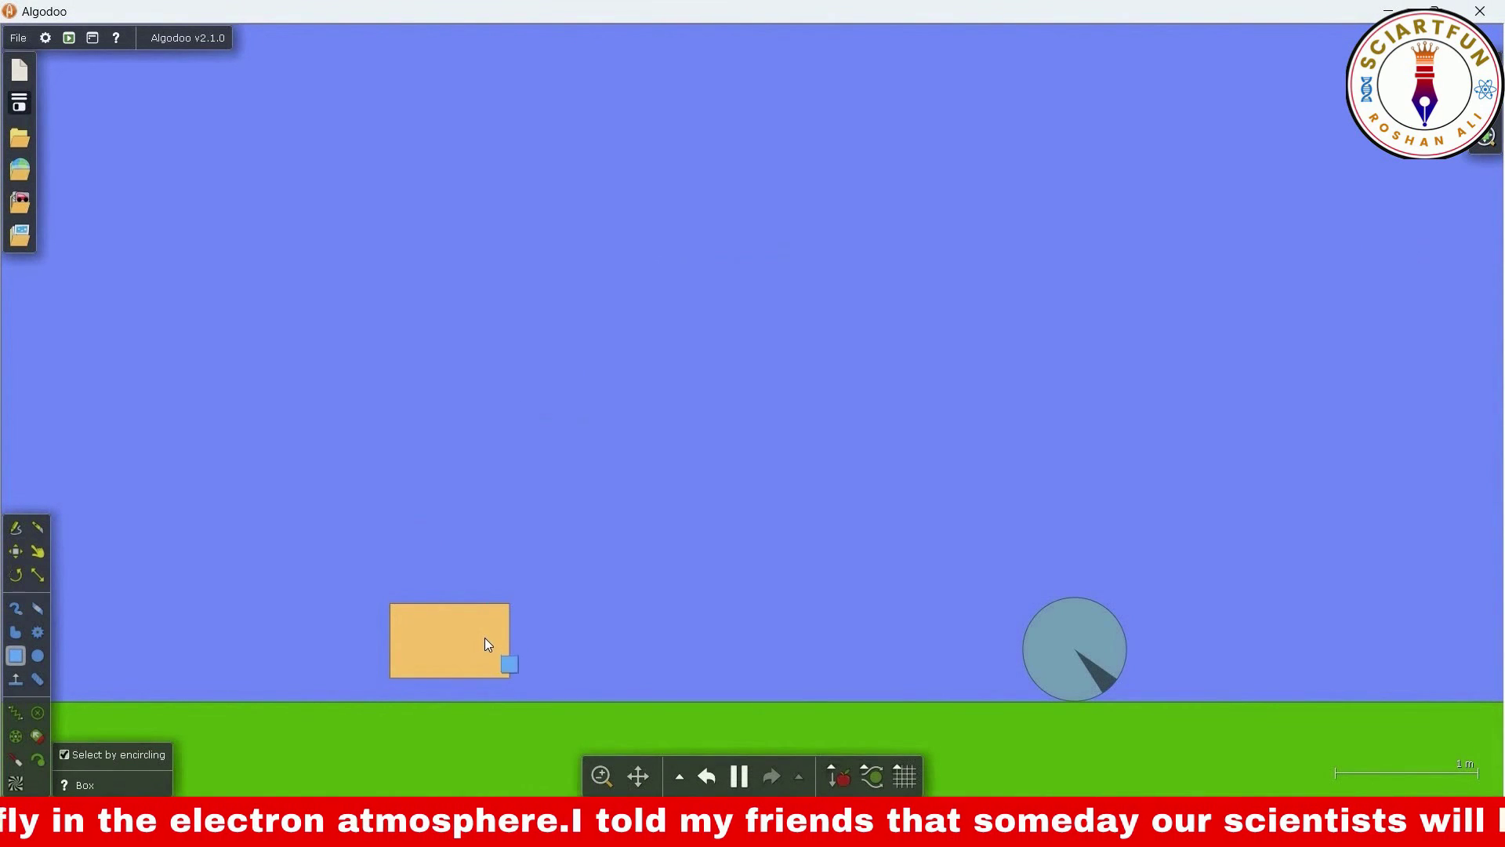
Turn on gravity and open the script properties of the small orange box
{"action": "right_click", "coordinate": [486, 643]}
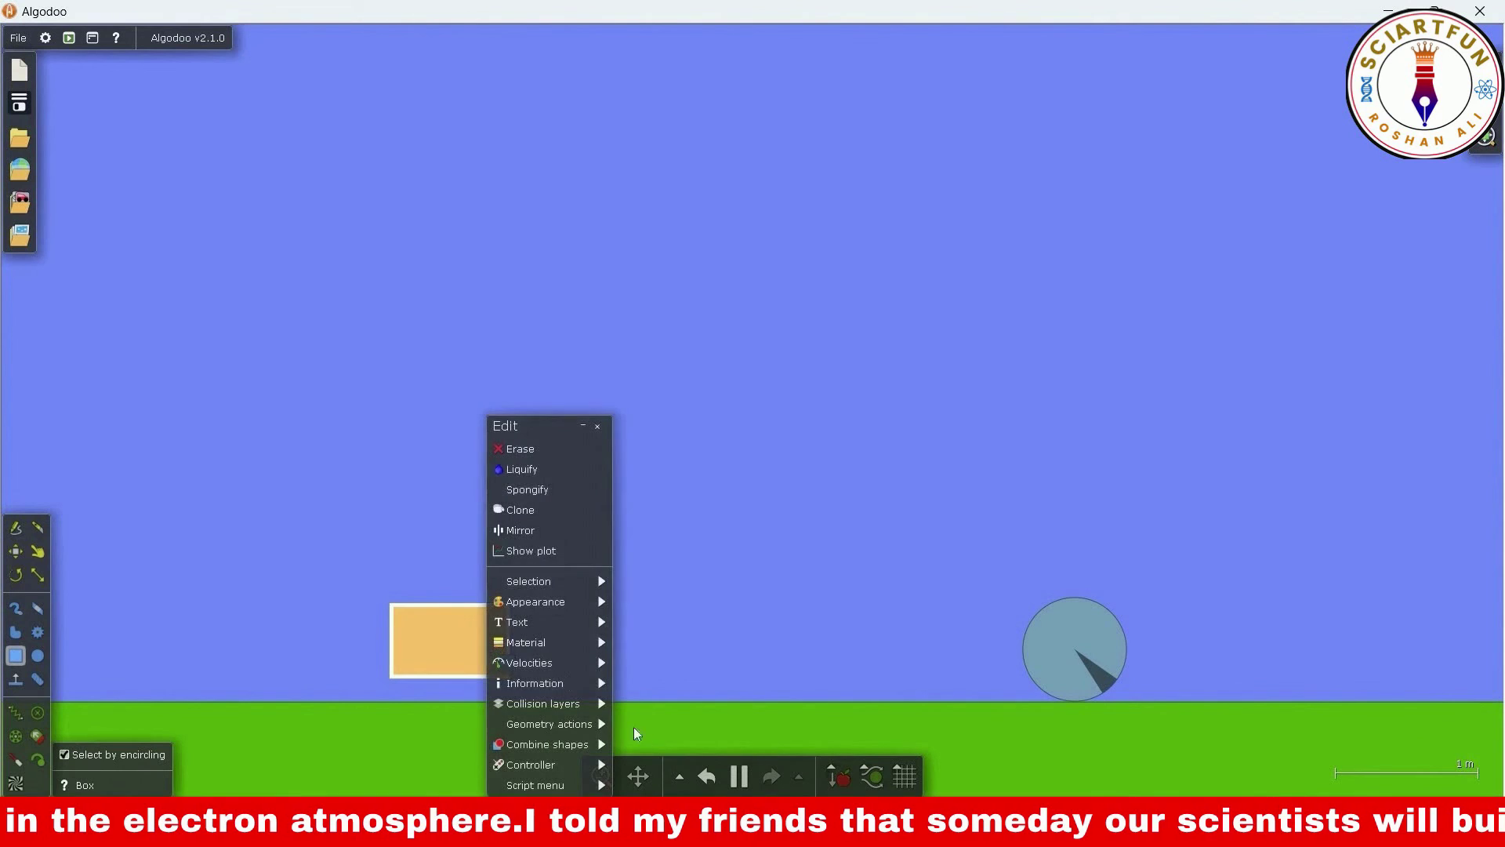
{"action": "left_click", "coordinate": [842, 783]}
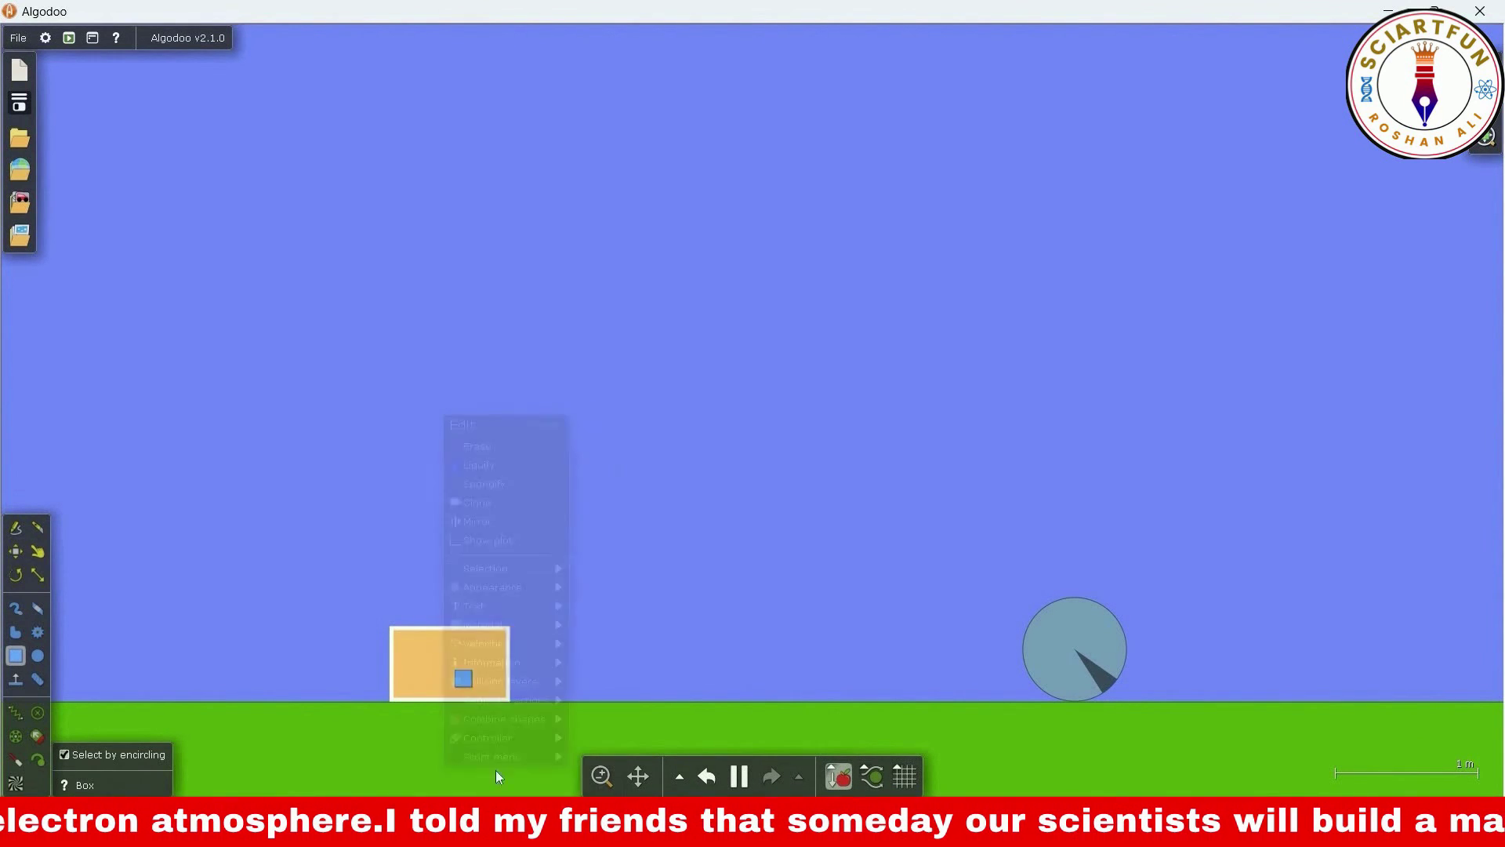
{"action": "mouse_move", "coordinate": [501, 783]}
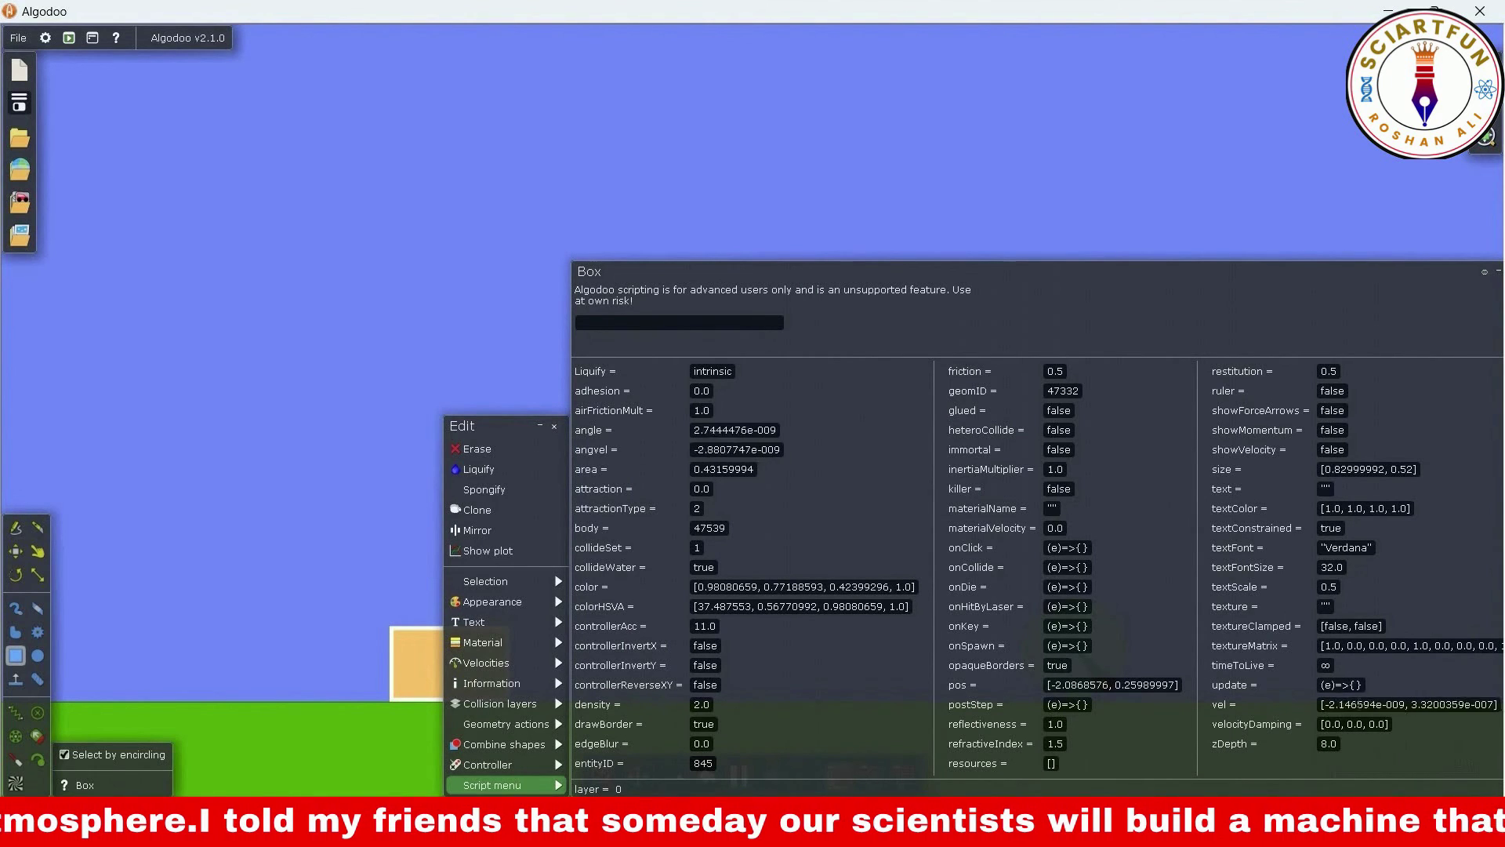
Examine the orange box's vel and velocityDamping values, and close its script properties window
{"action": "left_click_drag", "start_coordinate": [1320, 704], "coordinate": [1369, 704]}
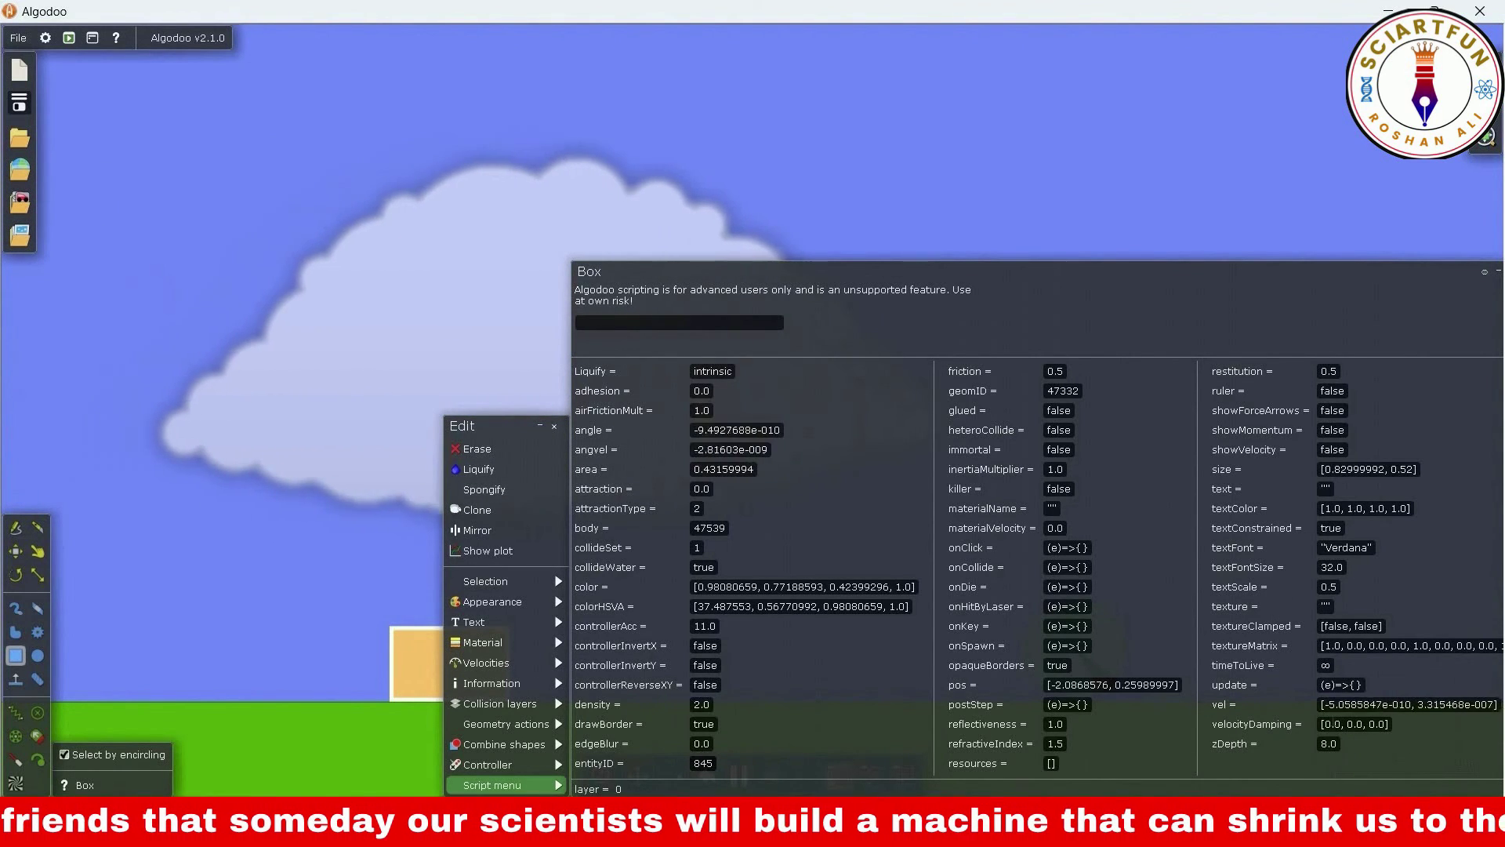
{"action": "left_click", "coordinate": [1324, 723]}
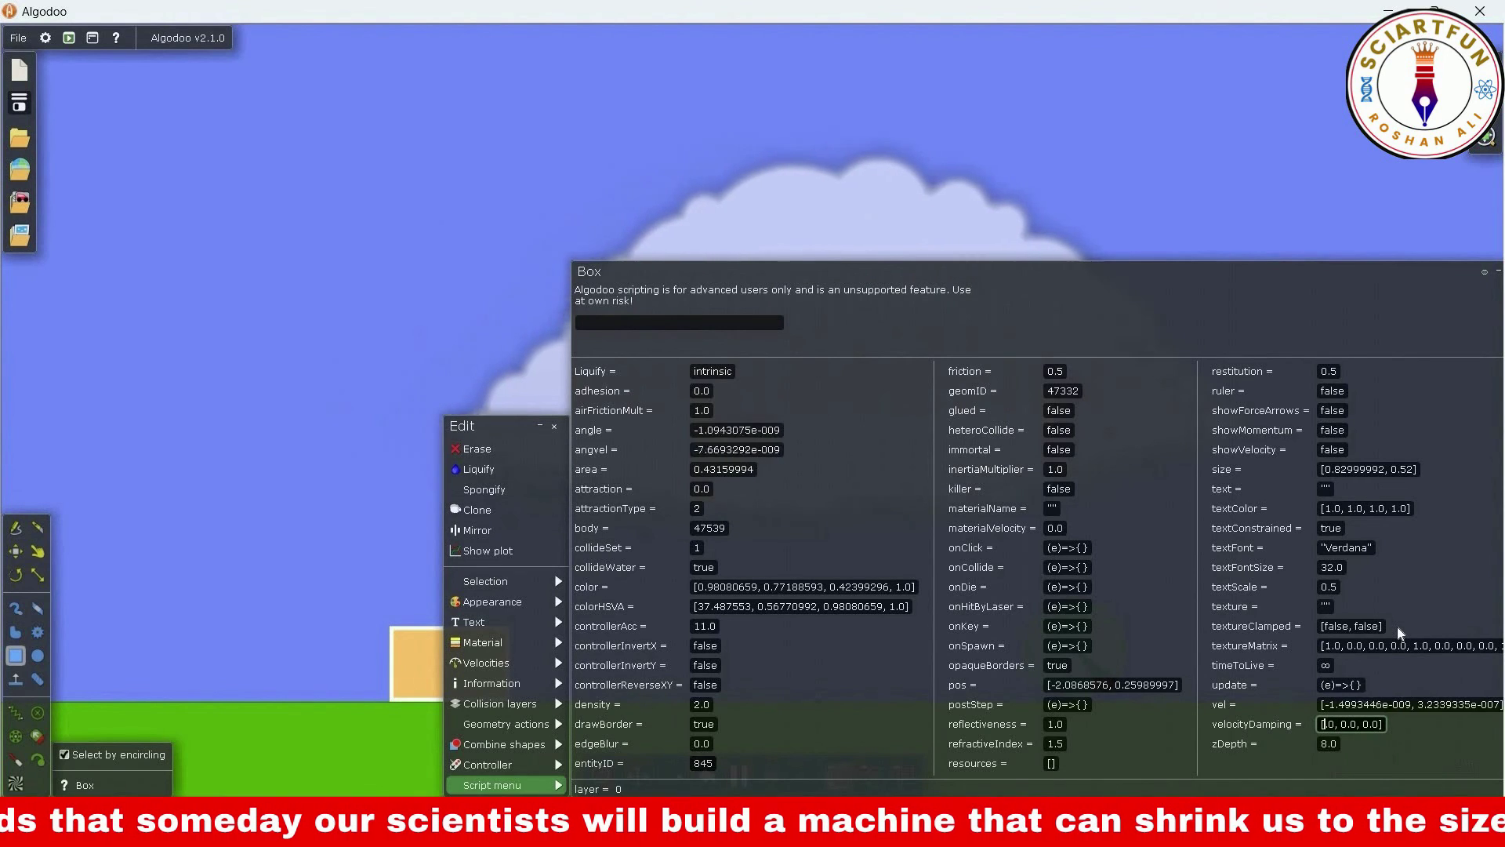
{"action": "key", "text": "Return"}
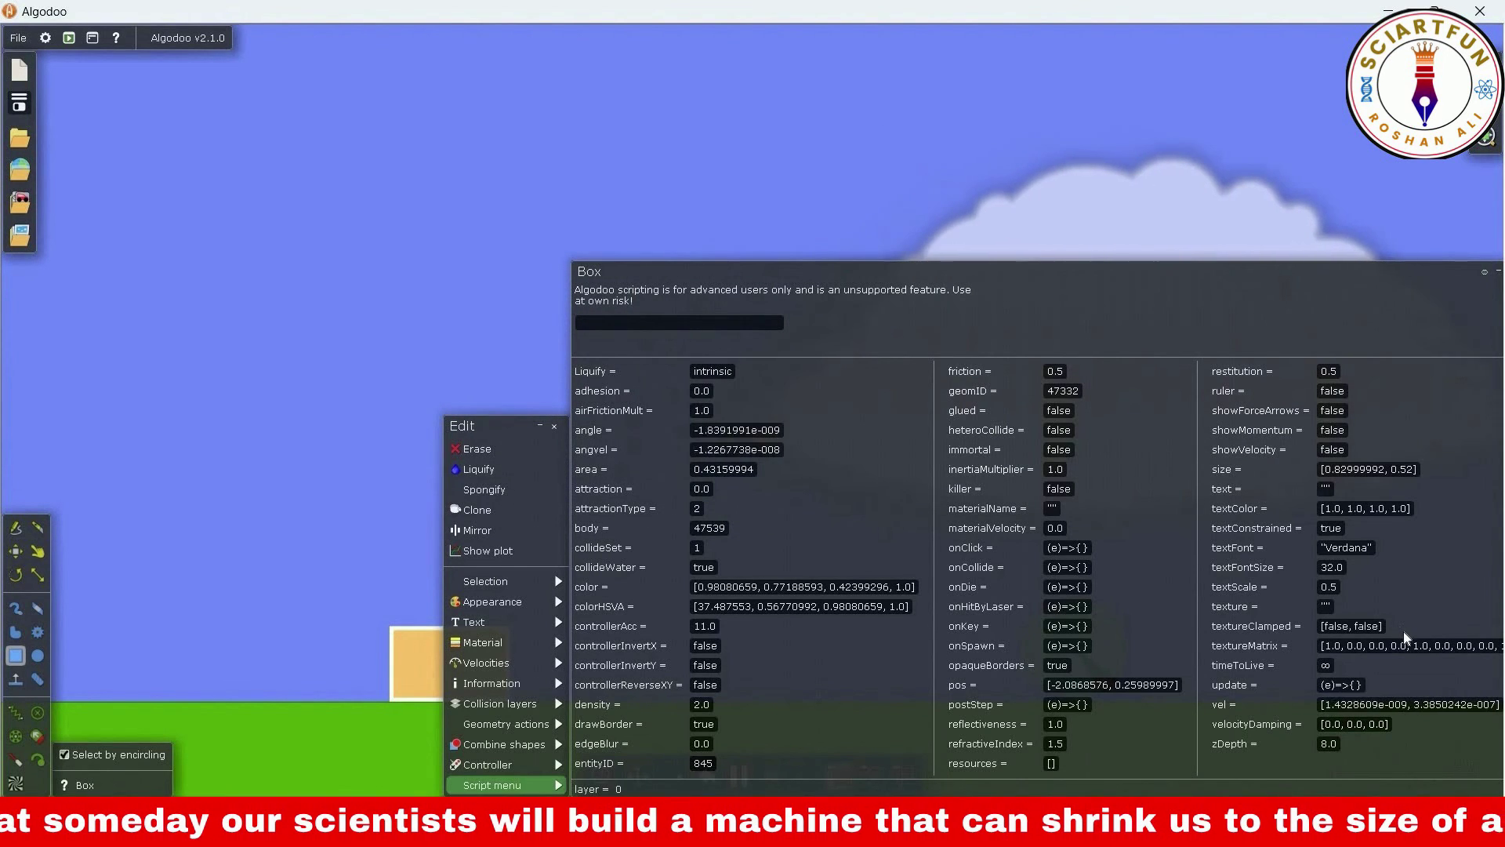
{"action": "left_click", "coordinate": [1200, 304]}
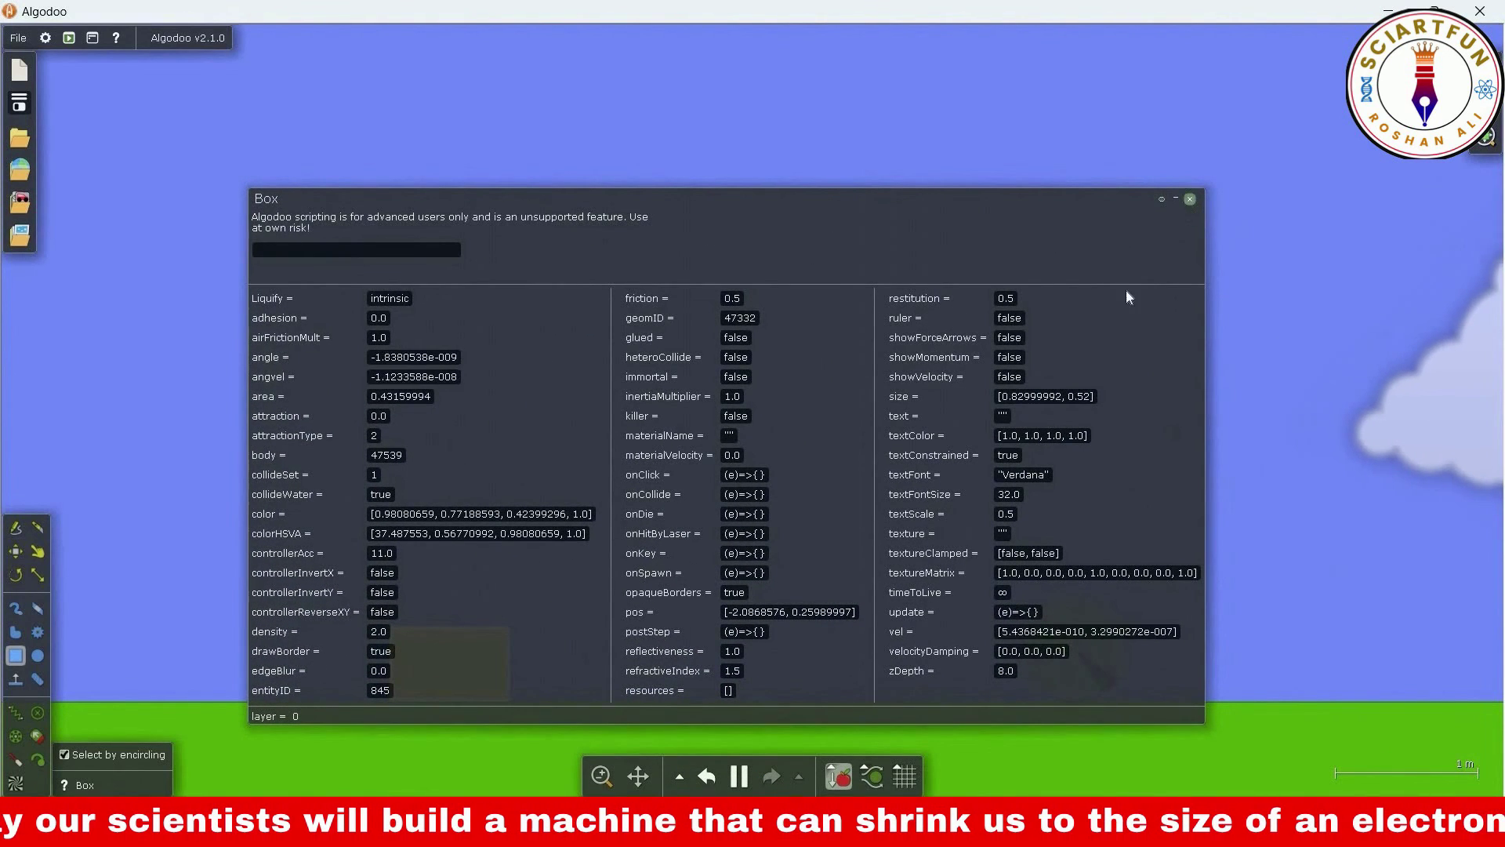
{"action": "key", "text": "Escape"}
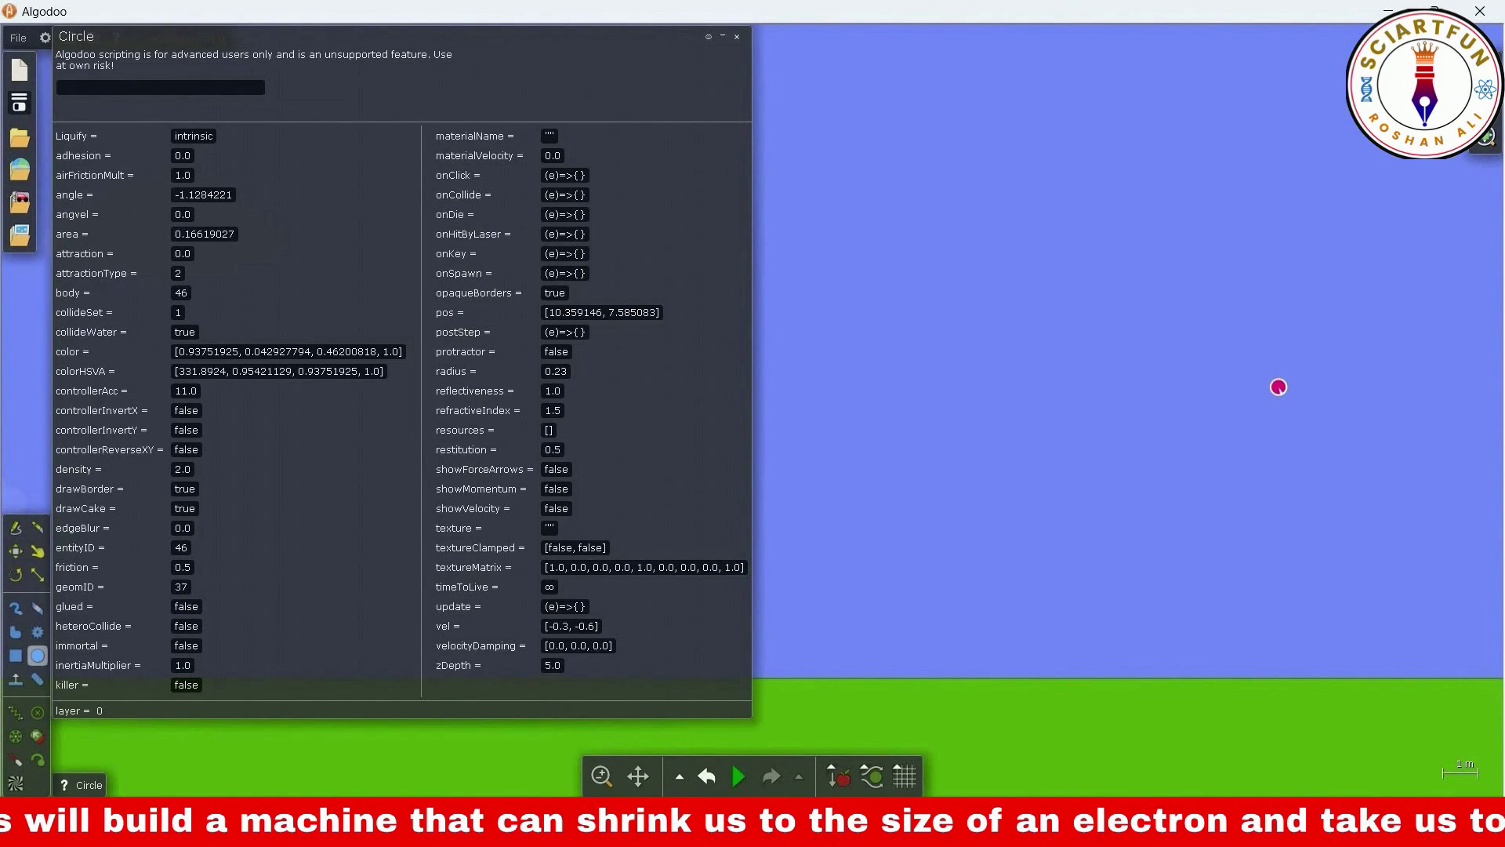
Run the simulation and set the first velocityDamping value of the moving pink circle to 5
{"action": "key", "text": "space"}
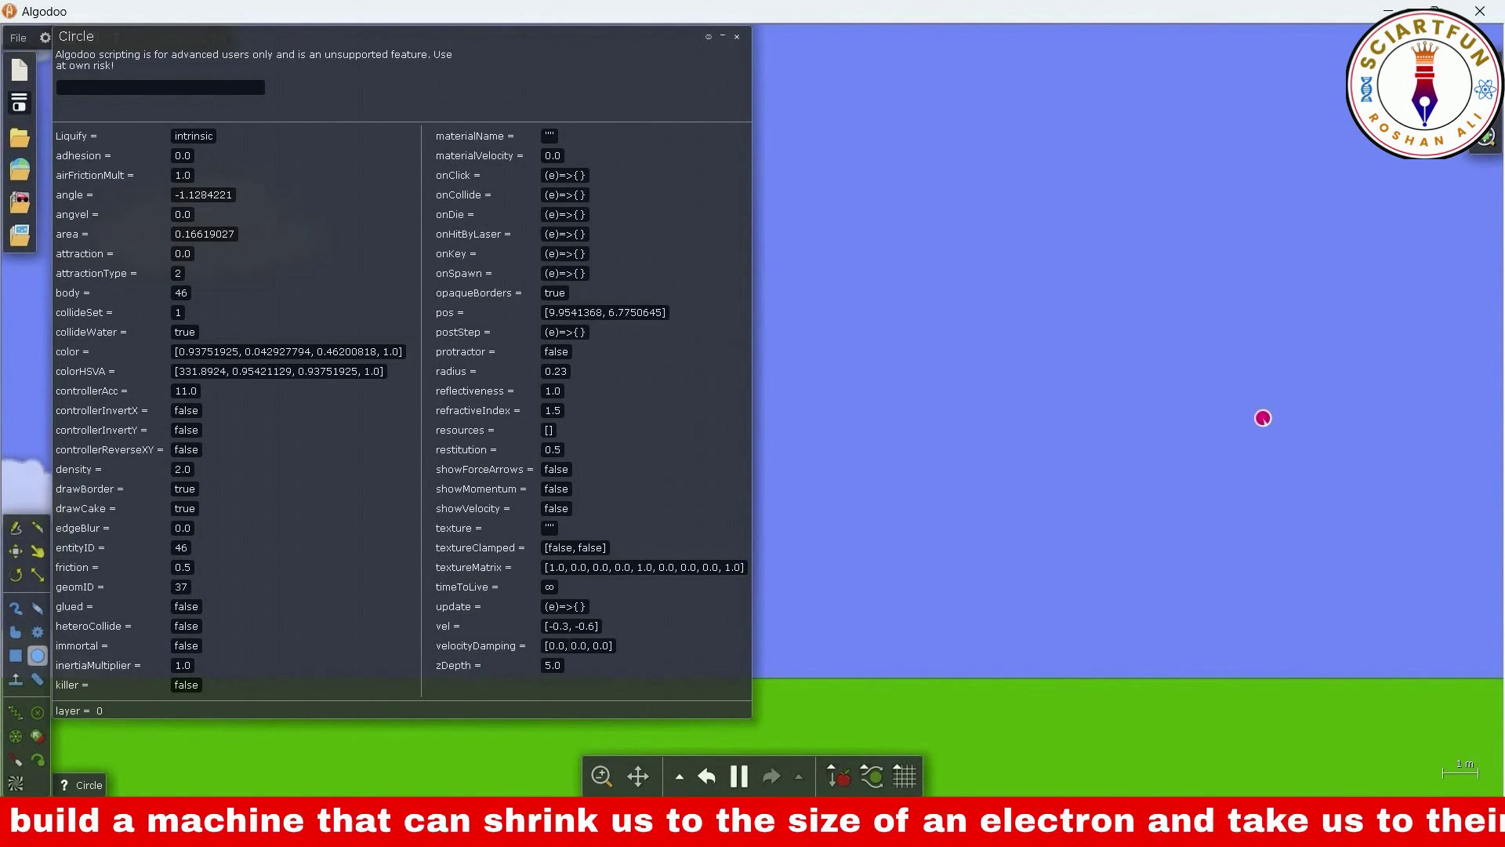
{"action": "left_click", "coordinate": [564, 645]}
{"action": "key", "text": "BackSpace"}
{"action": "type", "text": "5"}
{"action": "key", "text": "Return"}
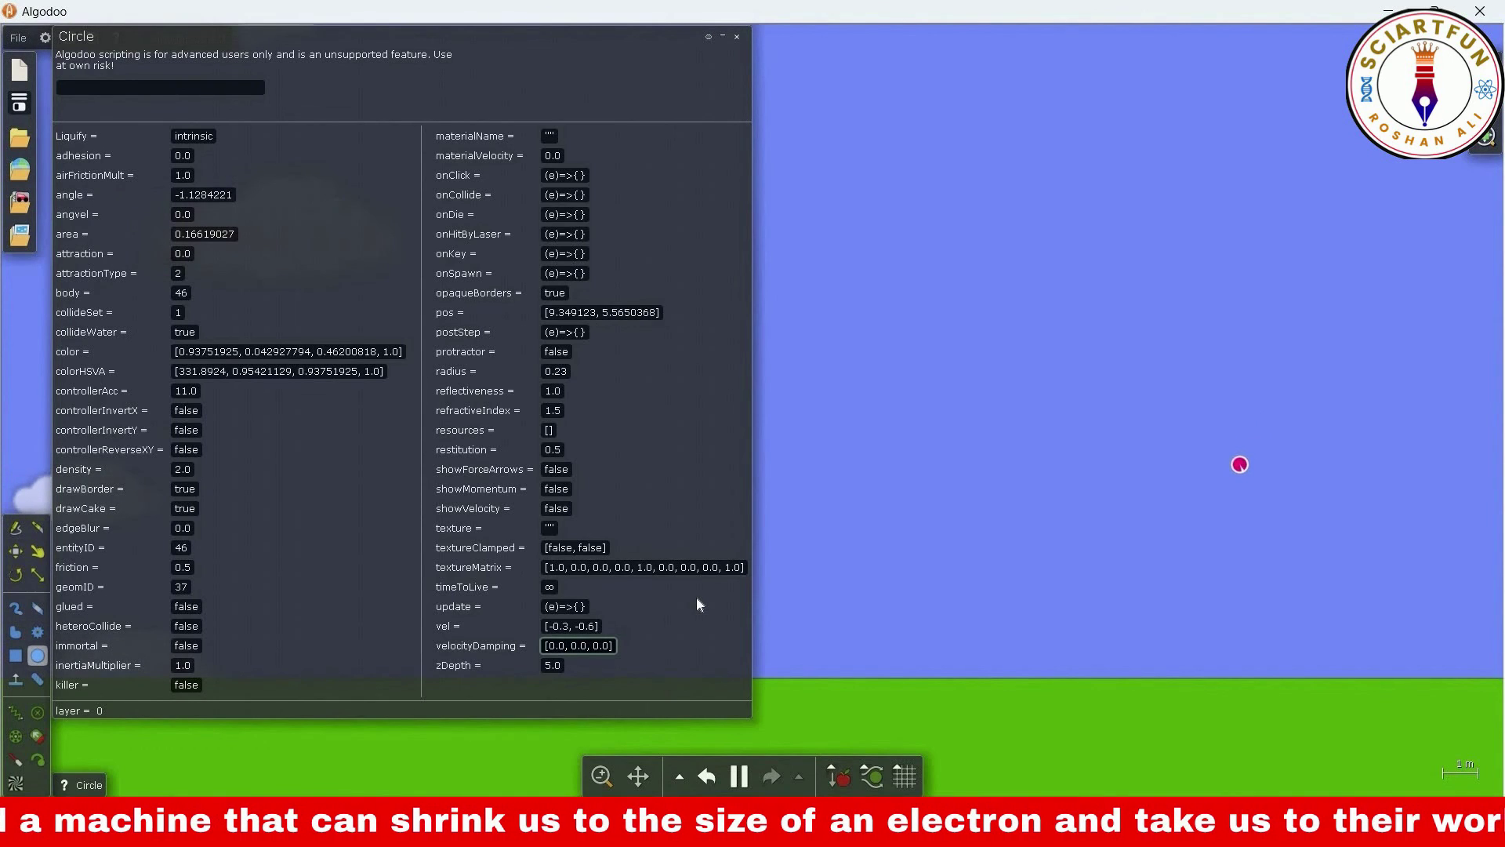